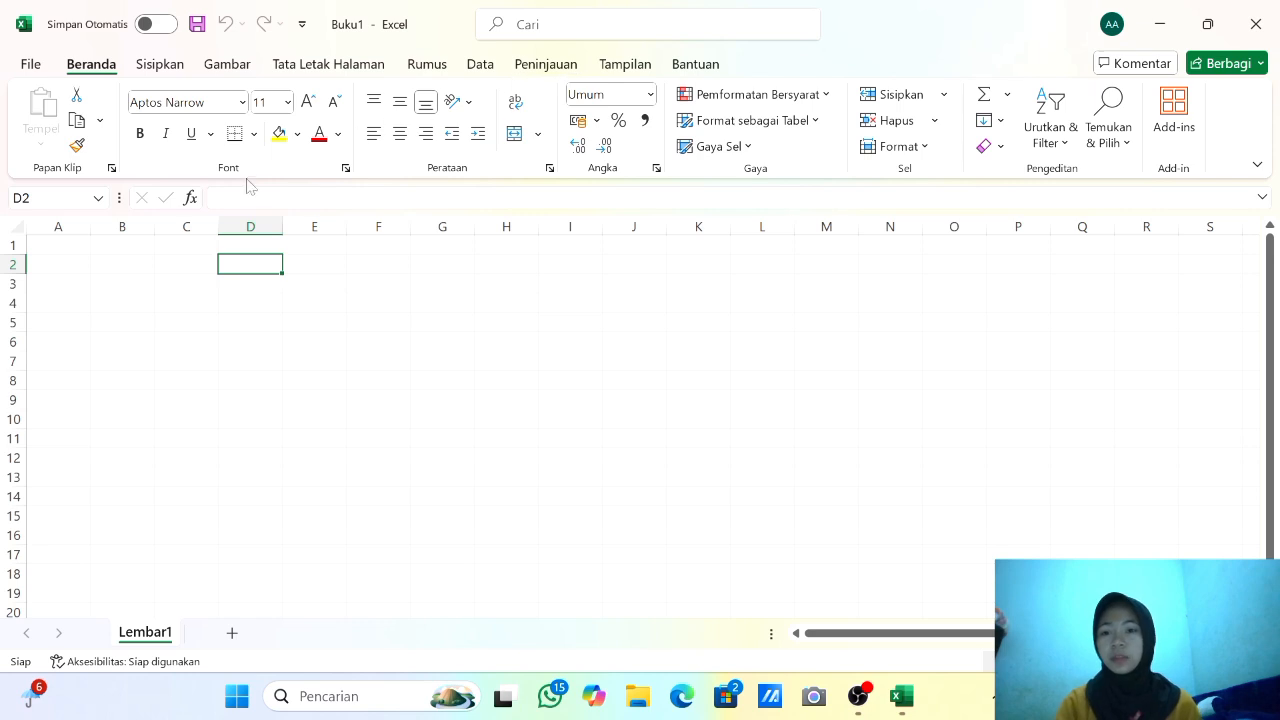
Look over the workbook's file management options and return to the worksheet.
{"action": "left_click", "coordinate": [31, 64]}
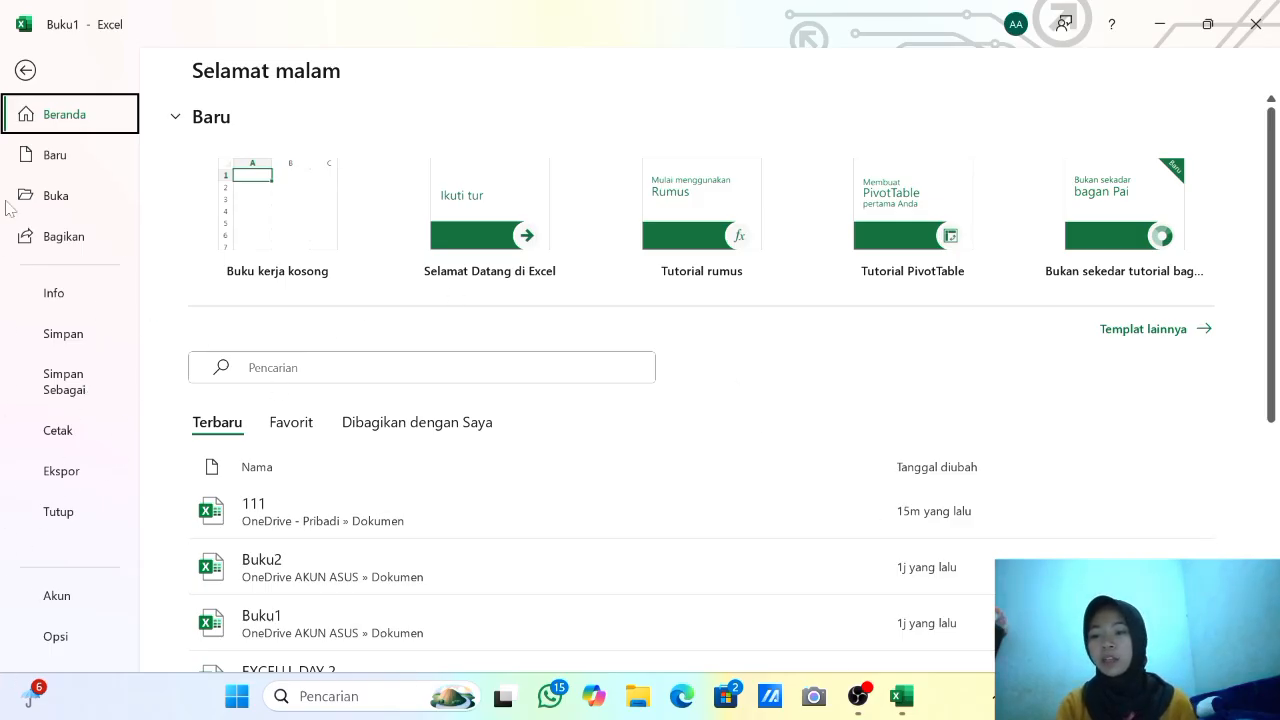
{"action": "left_click", "coordinate": [28, 74]}
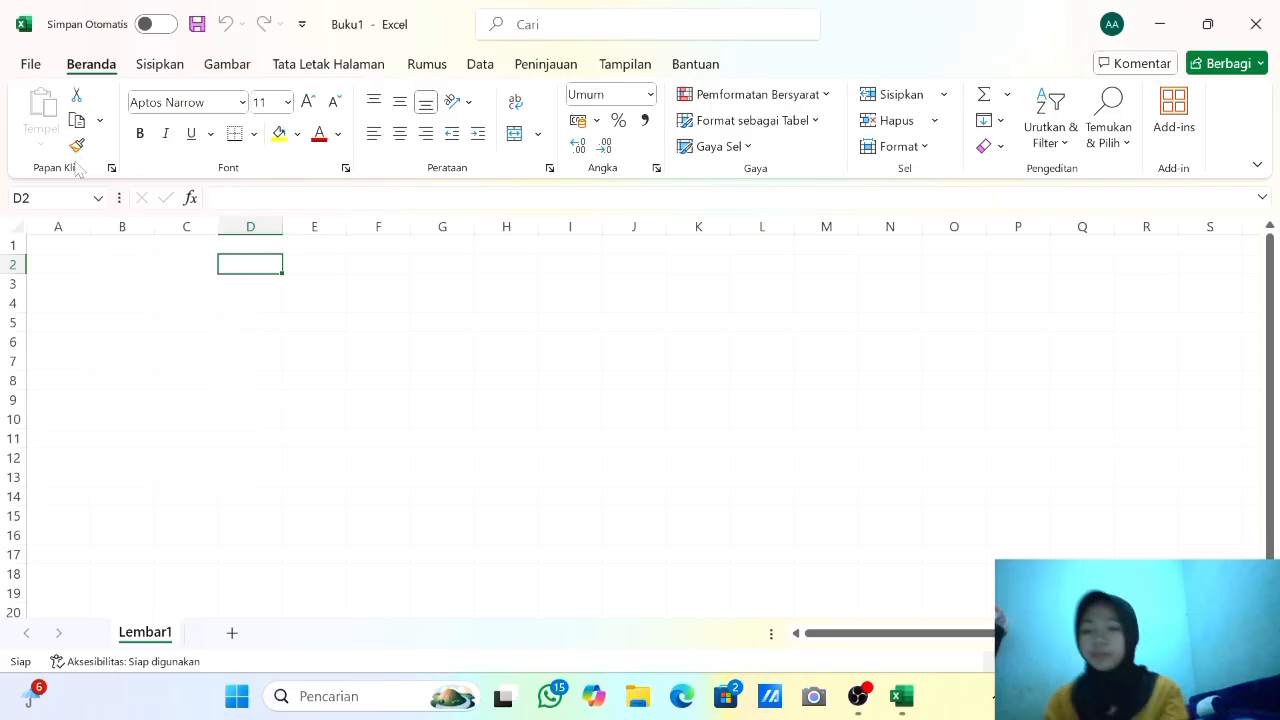
{"action": "type", "text": "yyyyyyyyyyyyyyyyy"}
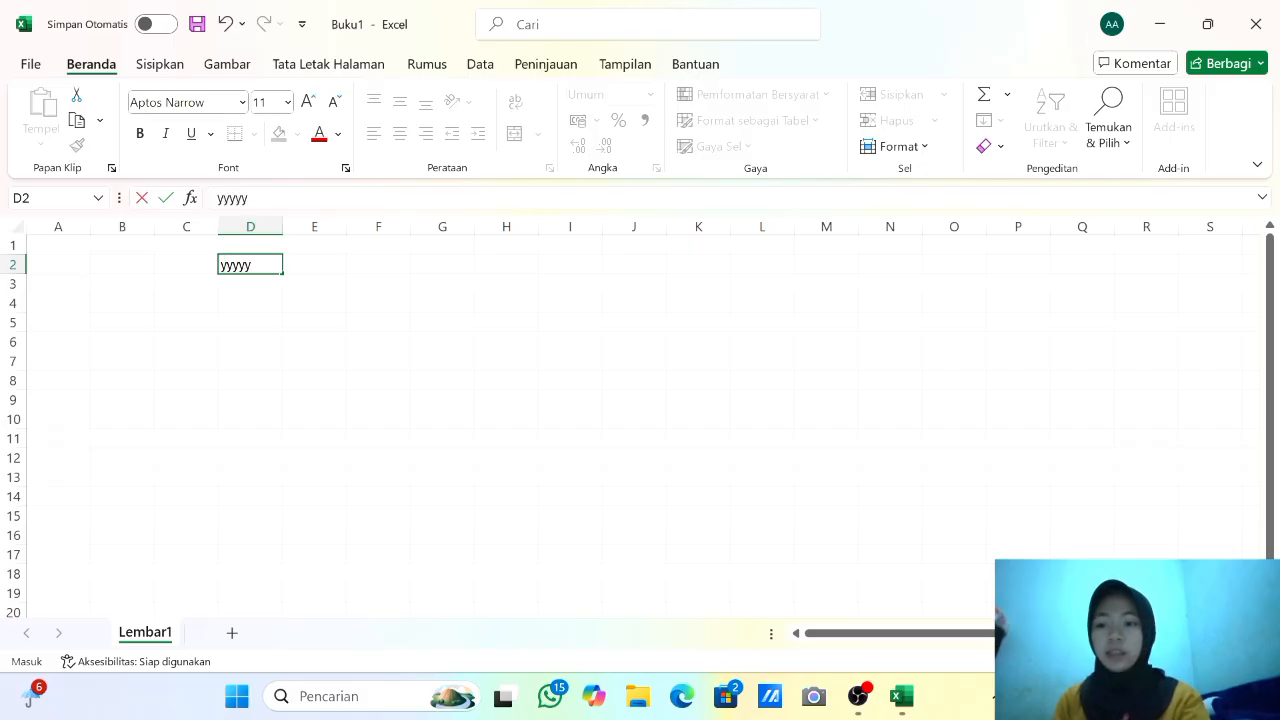
{"action": "key", "text": "BackSpace"}
{"action": "key", "text": "BackSpace"}
{"action": "key", "text": "BackSpace"}
{"action": "key", "text": "BackSpace"}
{"action": "key", "text": "BackSpace"}
{"action": "key", "text": "BackSpace"}
{"action": "key", "text": "BackSpace"}
{"action": "key", "text": "BackSpace"}
{"action": "key", "text": "BackSpace"}
{"action": "key", "text": "BackSpace"}
{"action": "key", "text": "BackSpace"}
{"action": "key", "text": "BackSpace"}
{"action": "key", "text": "BackSpace"}
{"action": "key", "text": "BackSpace"}
{"action": "key", "text": "BackSpace"}
{"action": "key", "text": "BackSpace"}
{"action": "key", "text": "BackSpace"}
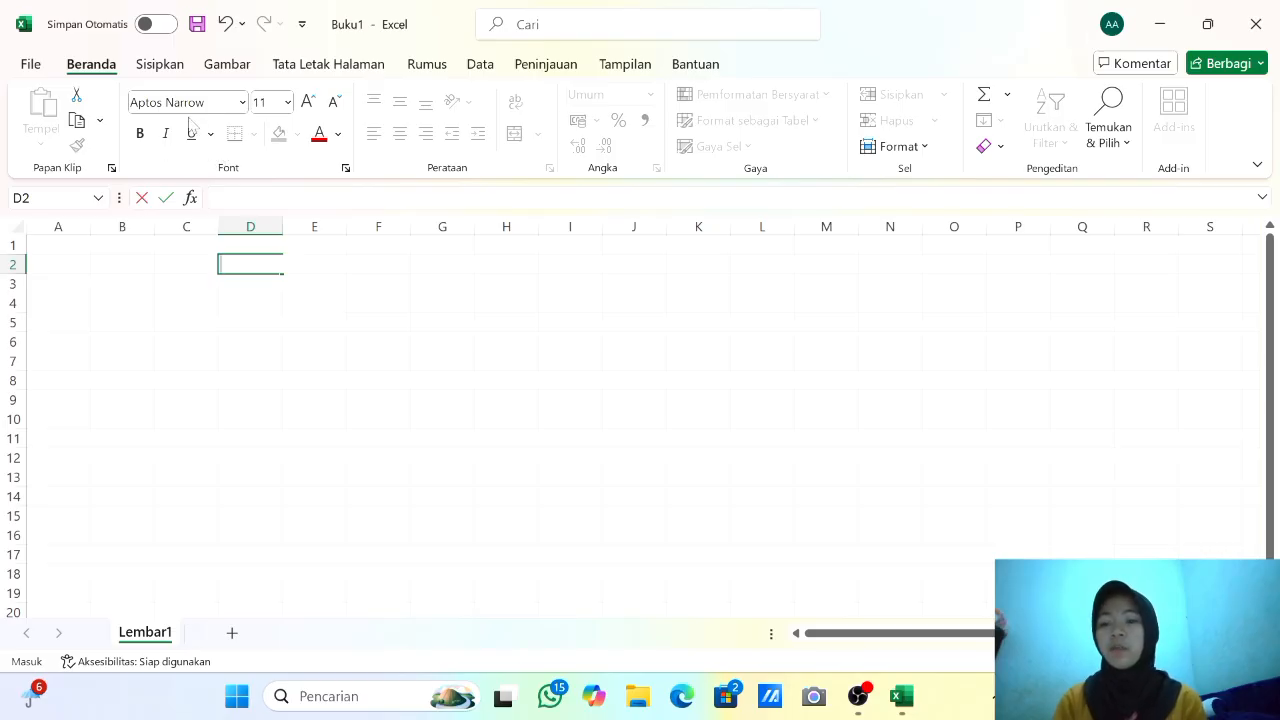
Browse the available fonts and set the font for cell D2 to Times New Roman.
{"action": "left_click", "coordinate": [242, 102]}
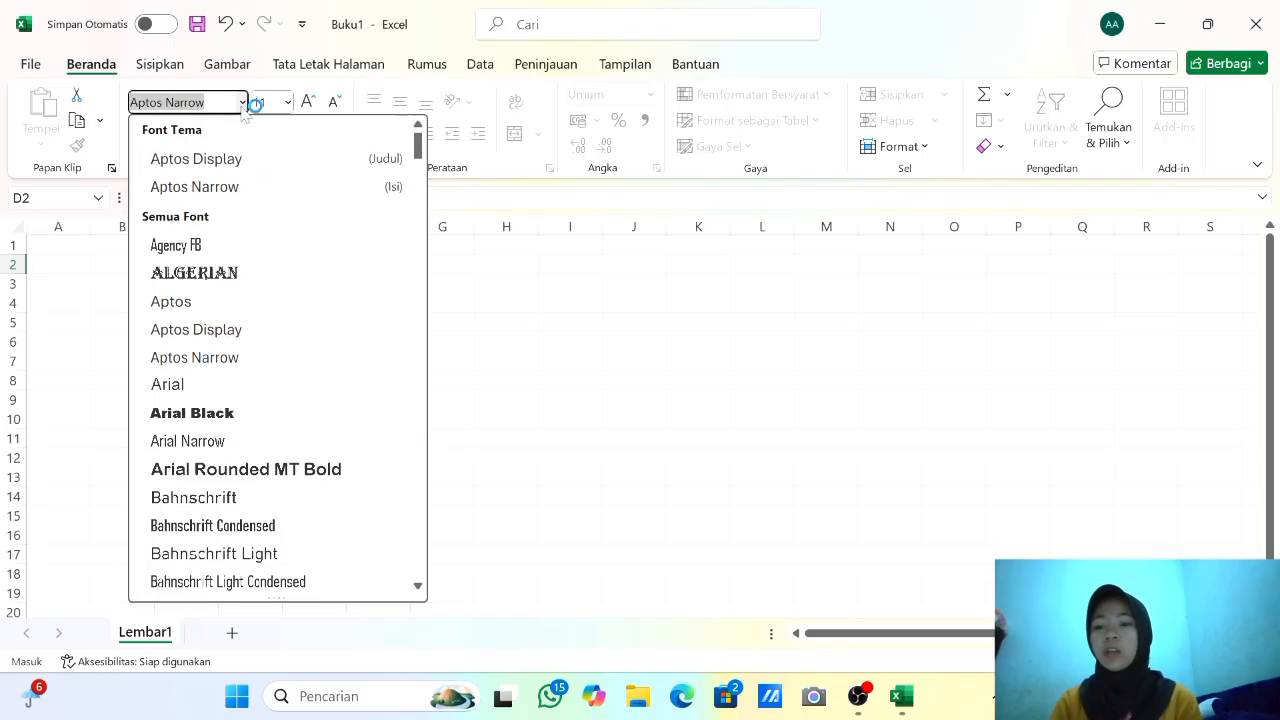
{"action": "scroll", "coordinate": [183, 341], "scroll_direction": "down", "scroll_amount": 10}
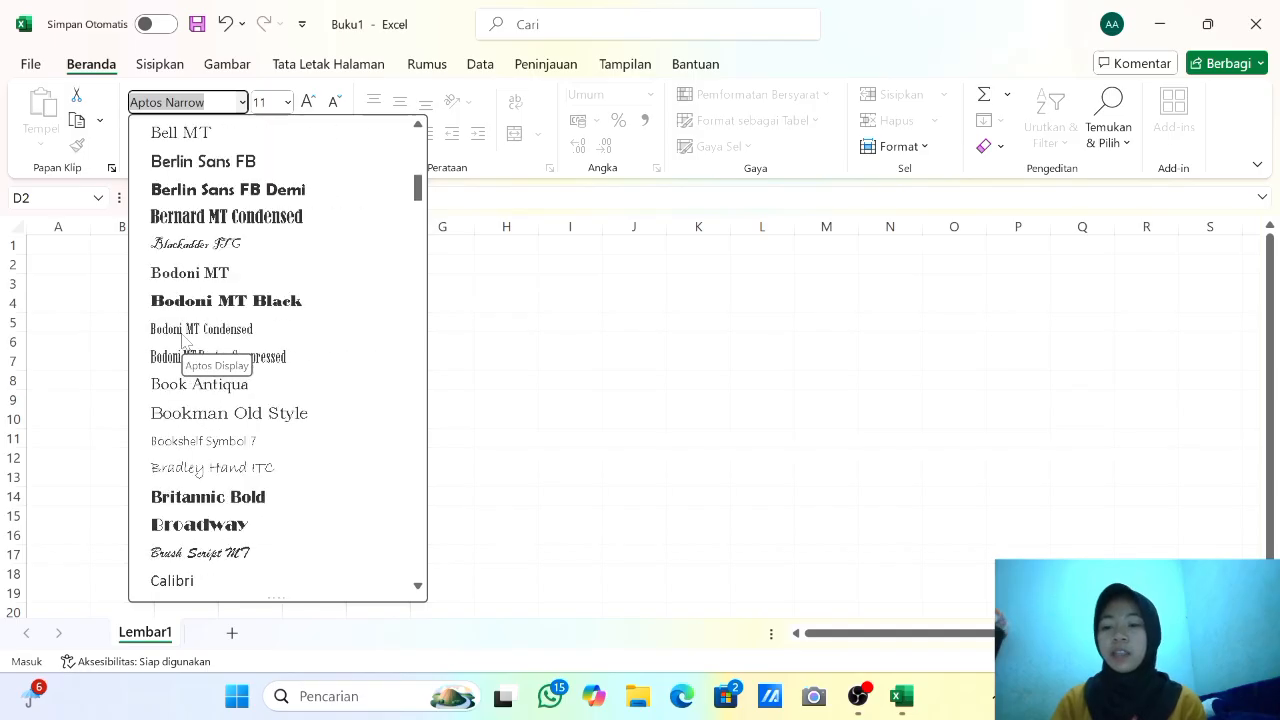
{"action": "scroll", "coordinate": [183, 341], "scroll_direction": "down", "scroll_amount": 7}
{"action": "scroll", "coordinate": [183, 341], "scroll_direction": "up", "scroll_amount": 12}
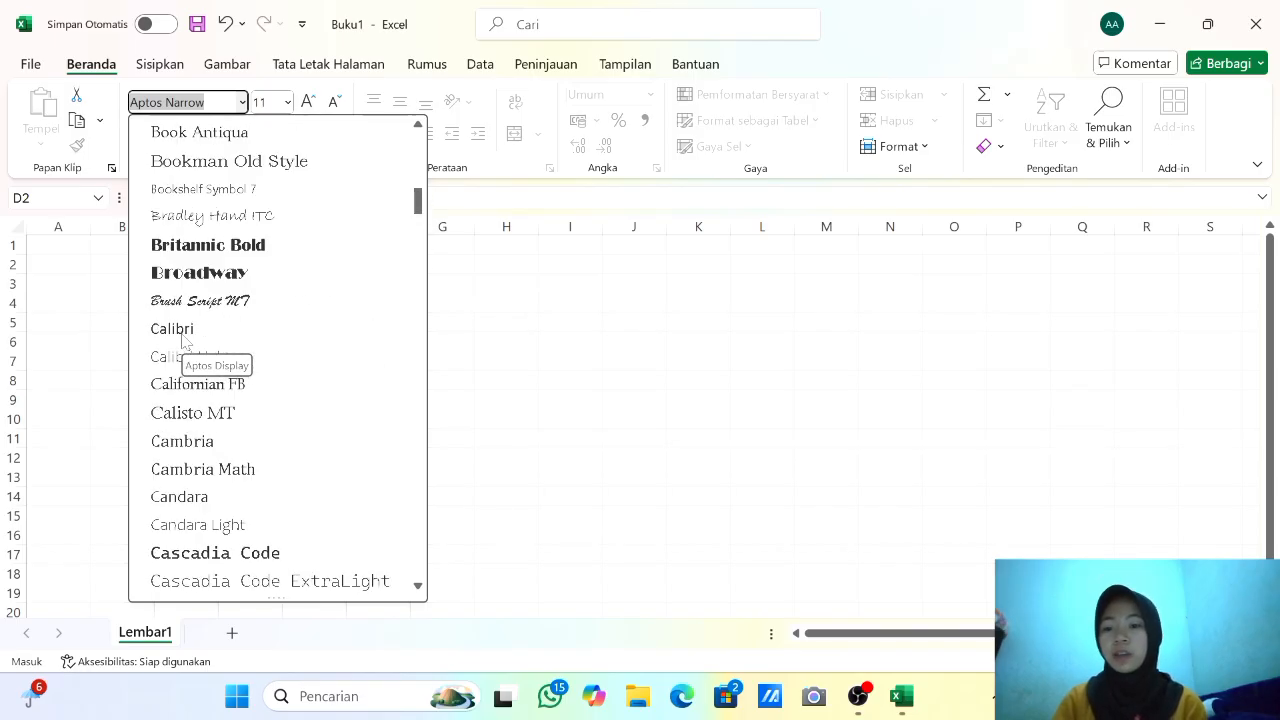
{"action": "key", "text": "BackSpace"}
{"action": "type", "text": "ti"}
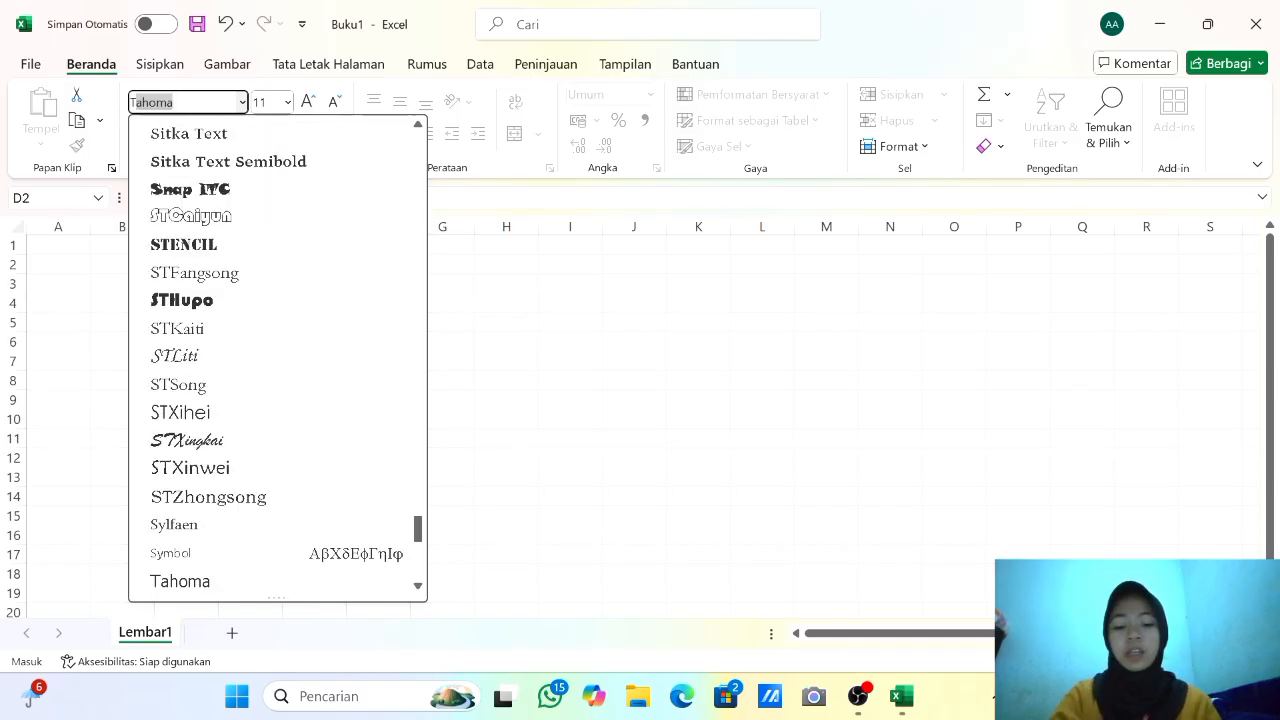
{"action": "key", "text": "Return"}
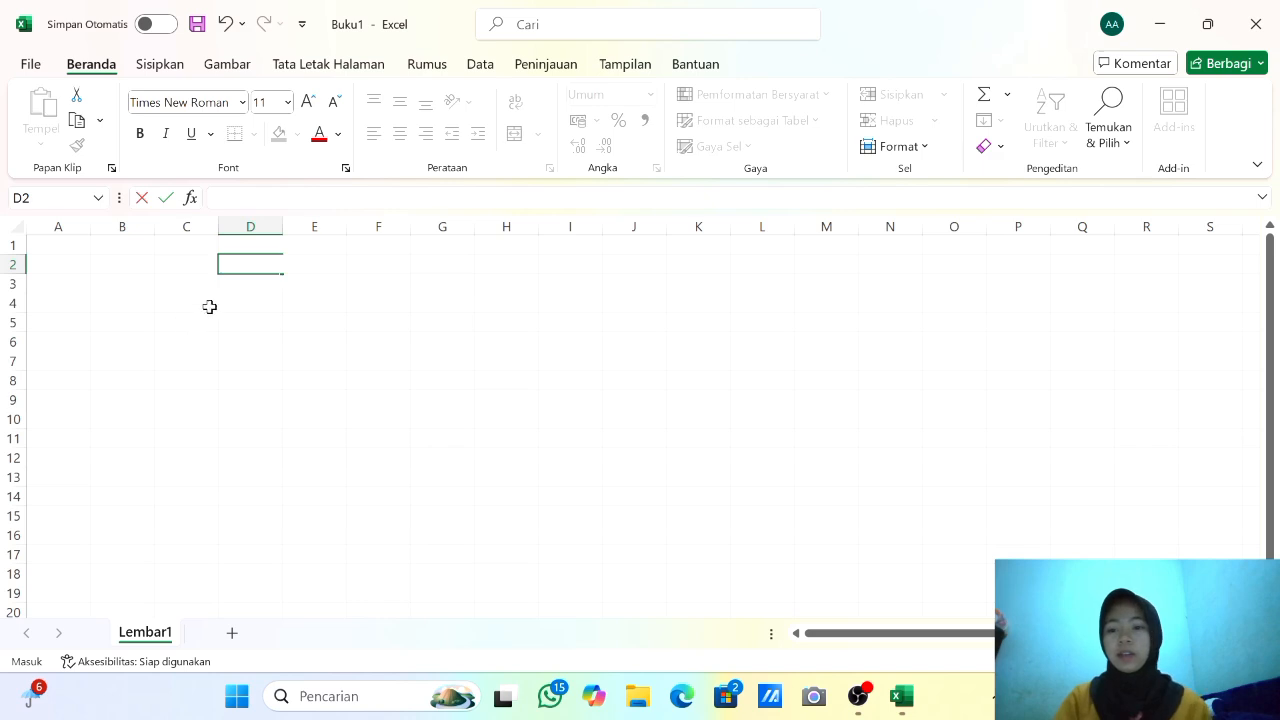
Review the font sizes for cell D2, increase the size to 12, and reduce it back to 11.
{"action": "left_click", "coordinate": [288, 102]}
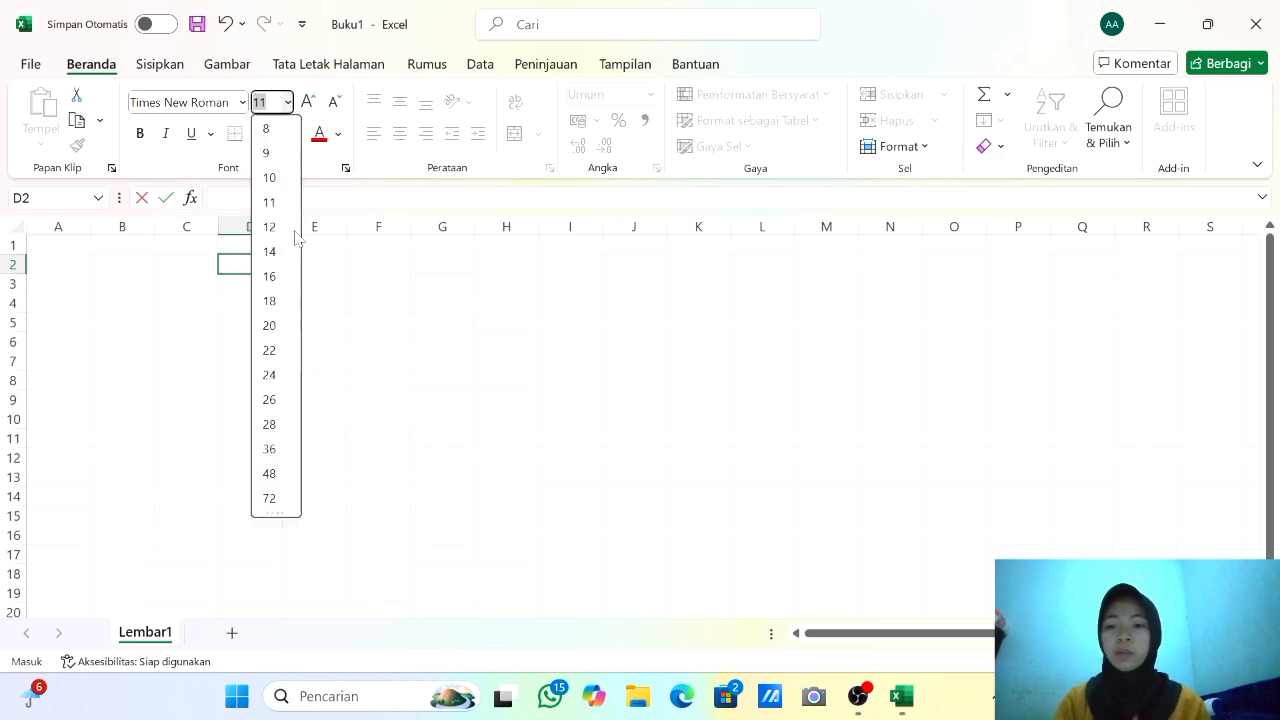
{"action": "left_click", "coordinate": [283, 103]}
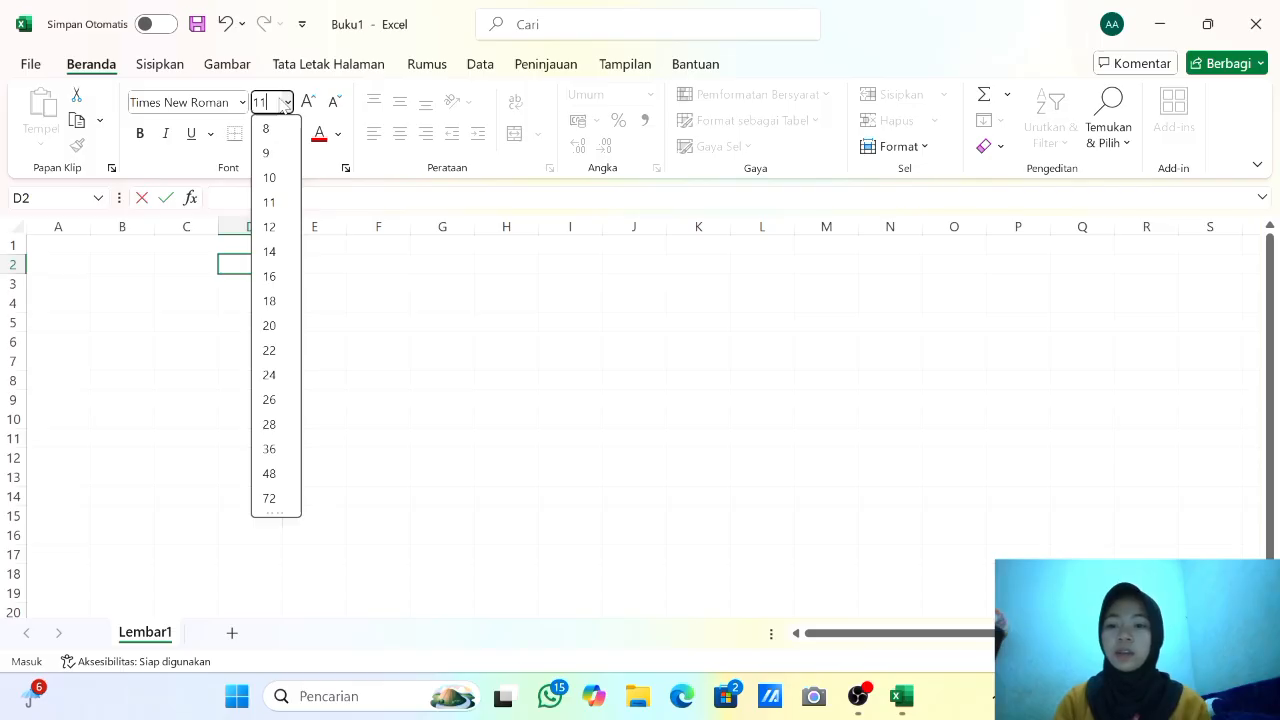
{"action": "left_click", "coordinate": [308, 102]}
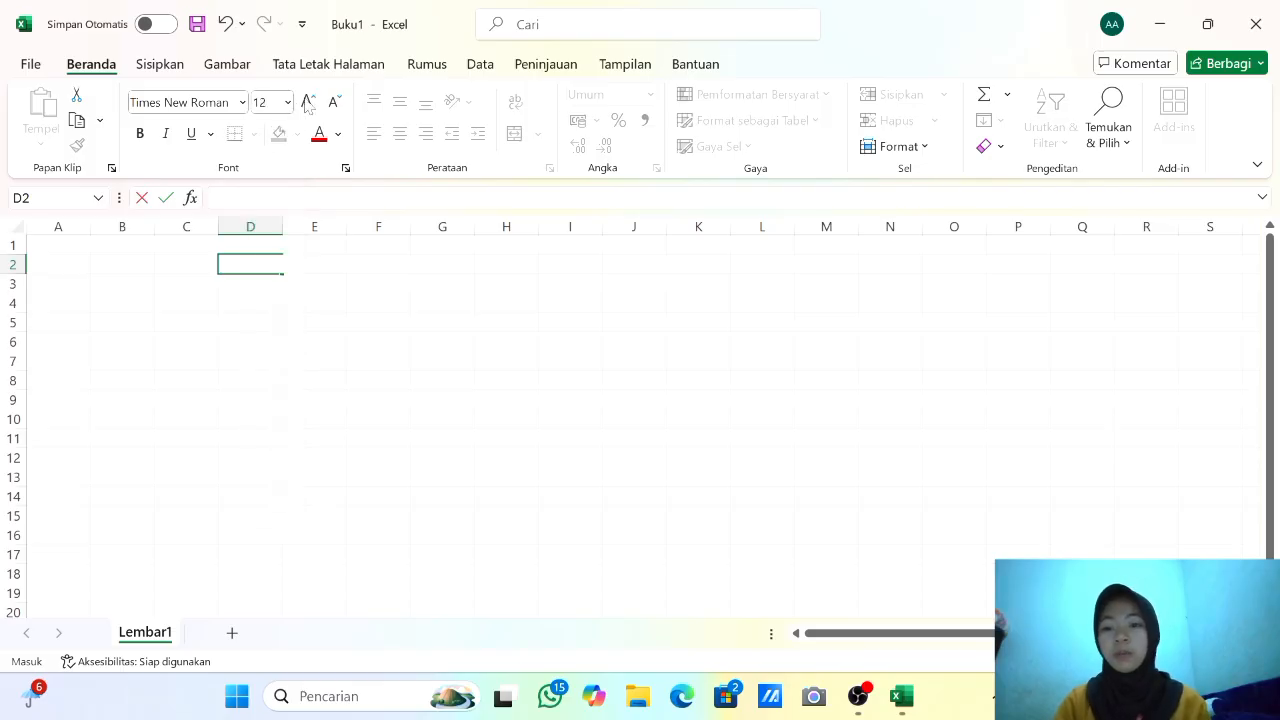
{"action": "left_click", "coordinate": [334, 104]}
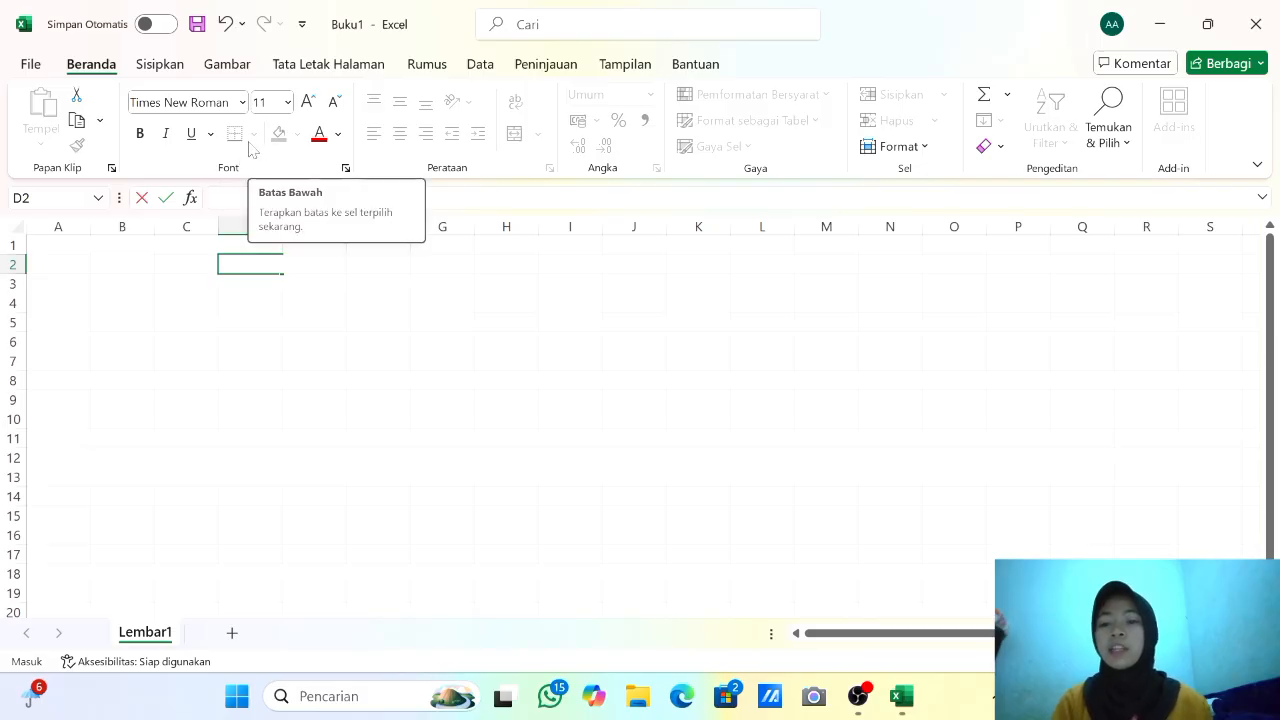
Review the border options for cell C3 and the available table formats and cell styles.
{"action": "left_click", "coordinate": [197, 282]}
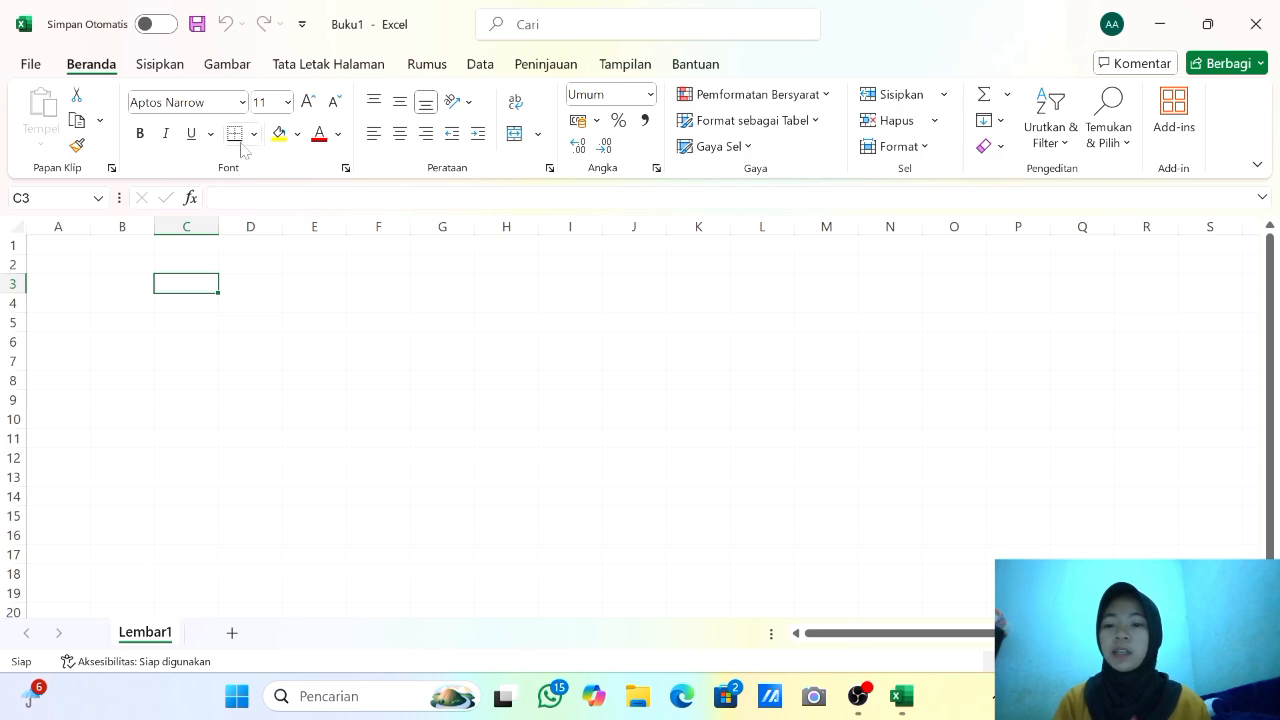
{"action": "left_click", "coordinate": [254, 133]}
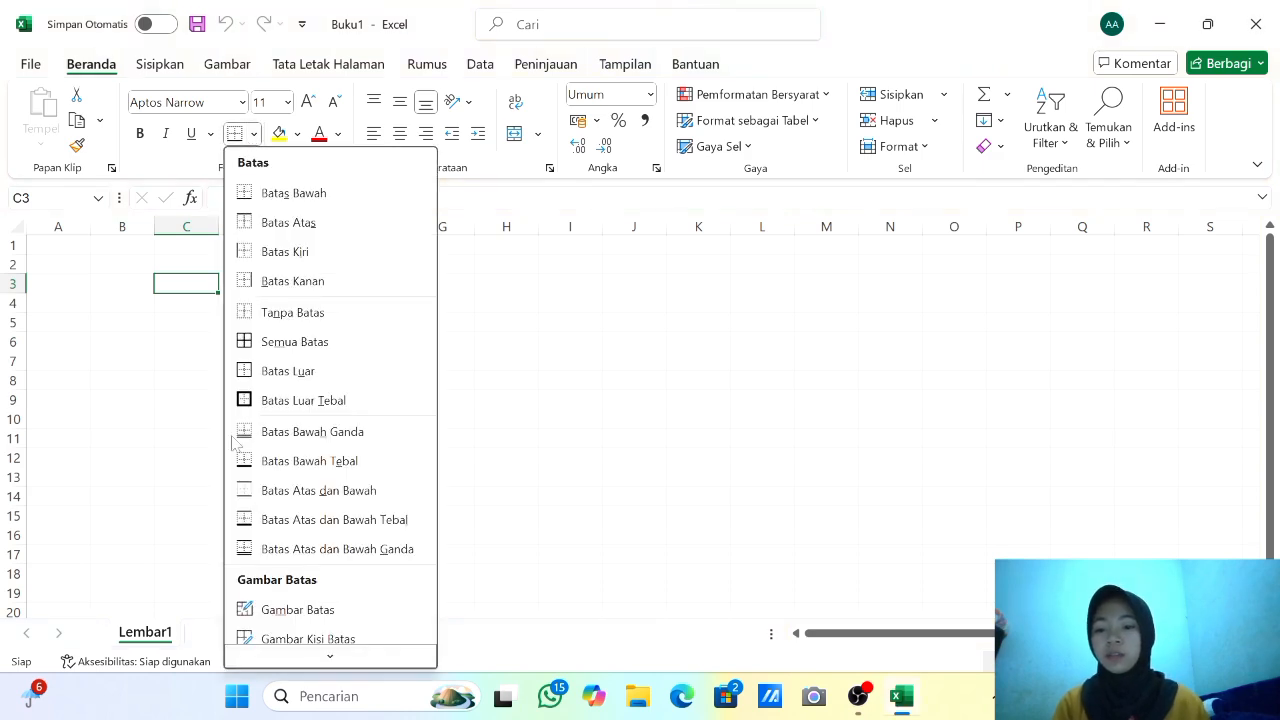
{"action": "left_click", "coordinate": [192, 166]}
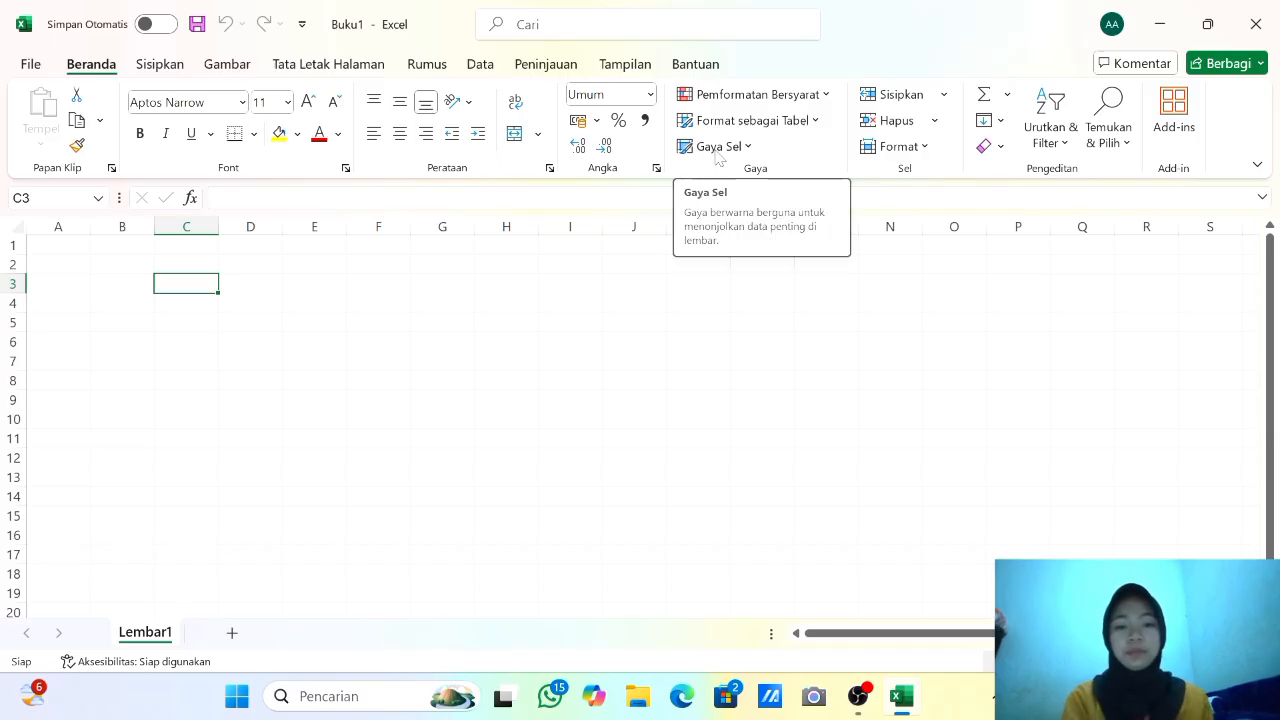
{"action": "left_click", "coordinate": [738, 121]}
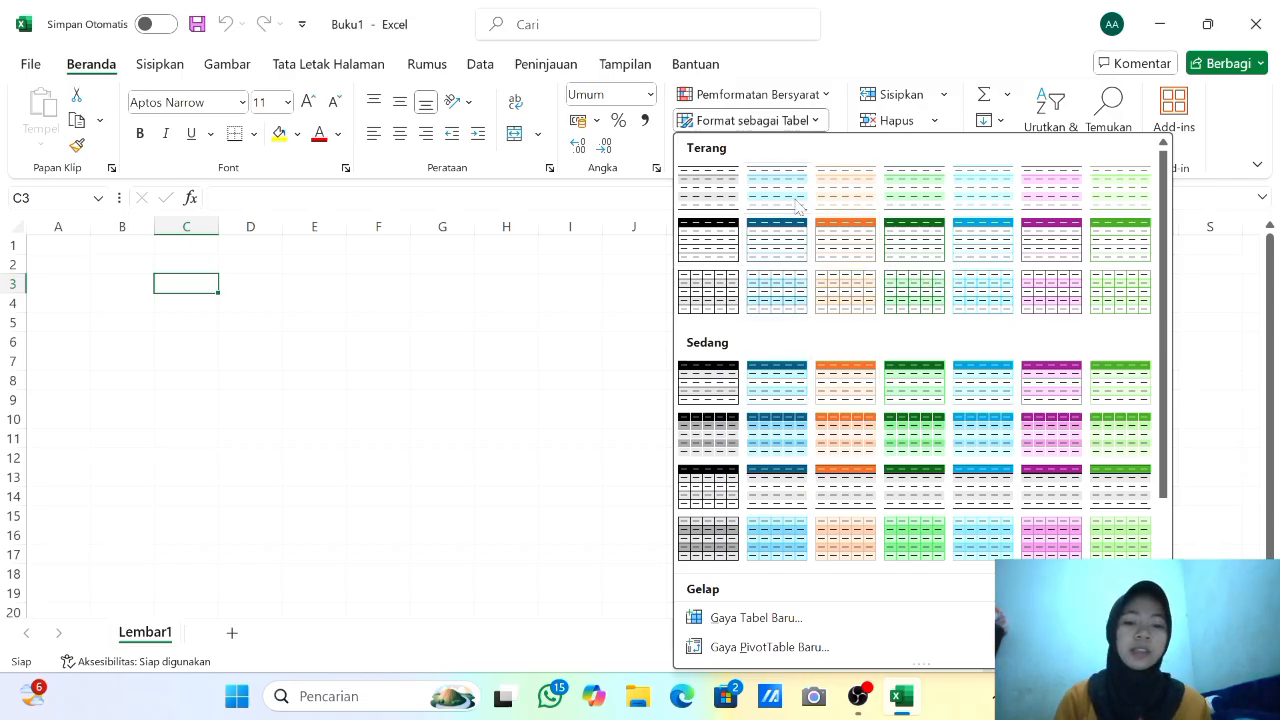
{"action": "left_click", "coordinate": [765, 120]}
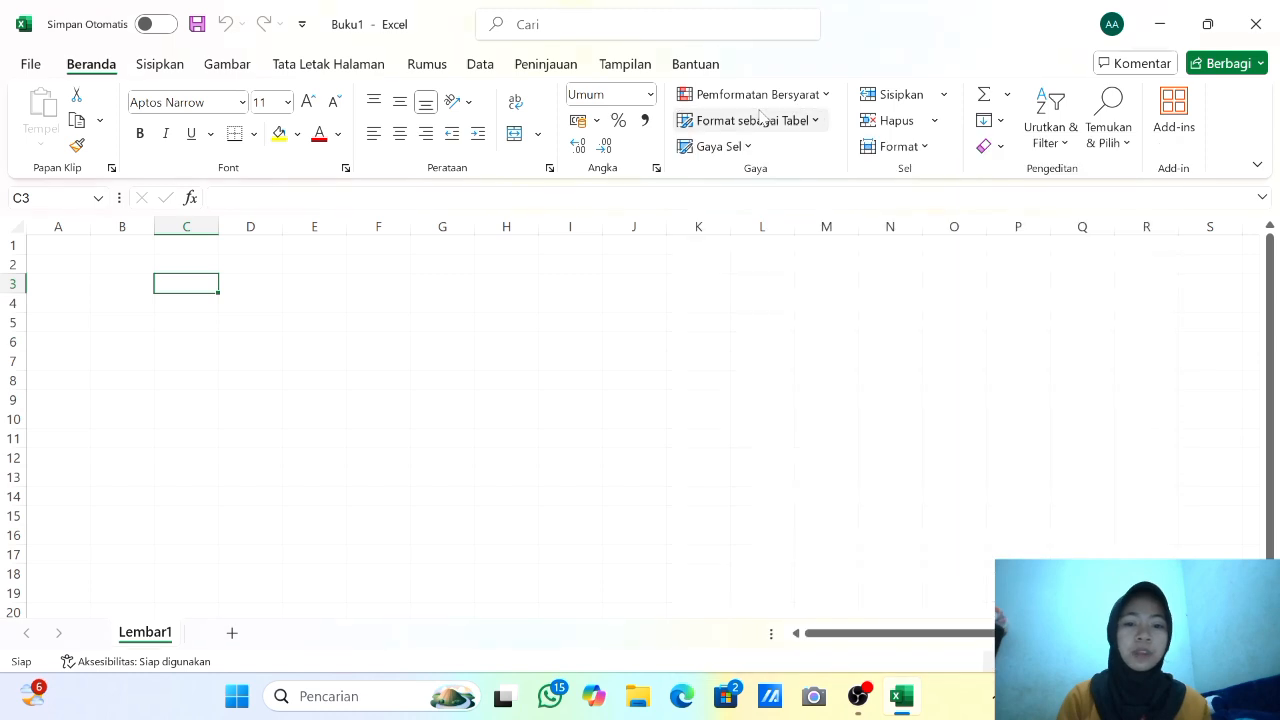
{"action": "left_click", "coordinate": [745, 148]}
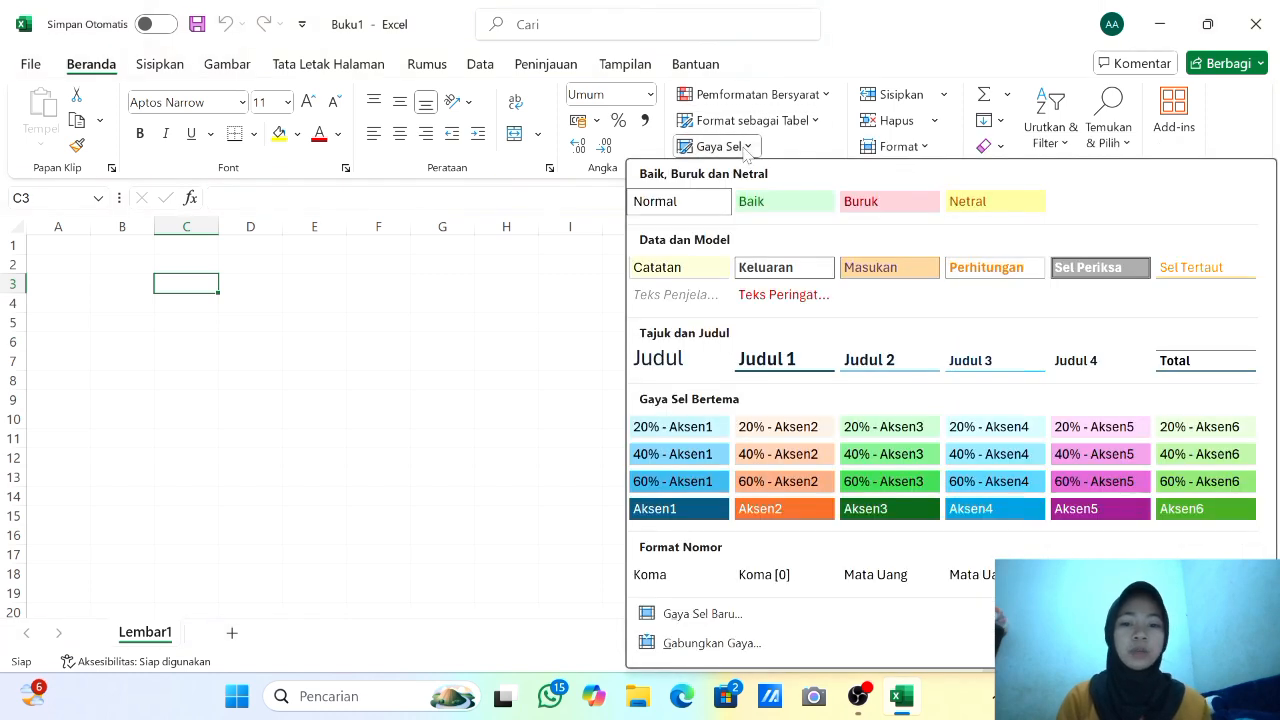
{"action": "left_click", "coordinate": [745, 150]}
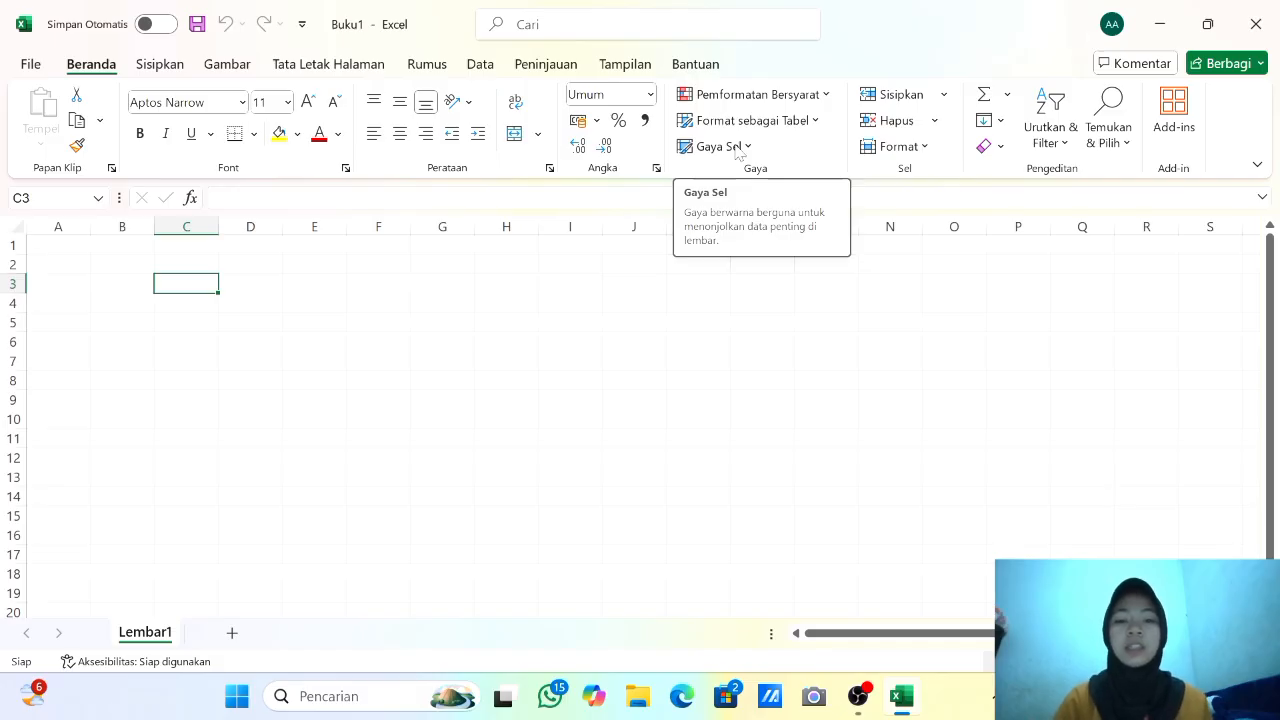
{"action": "left_click", "coordinate": [738, 148]}
{"action": "left_click", "coordinate": [738, 148]}
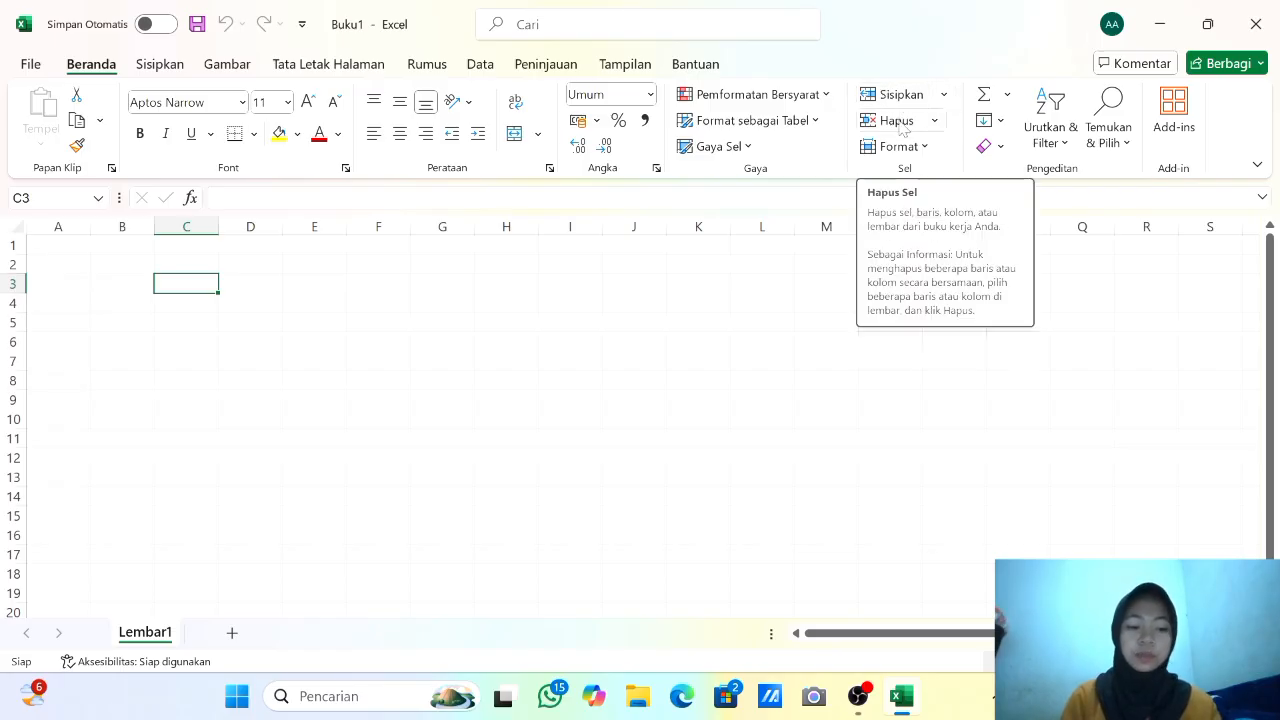
Review the options for inserting and deleting cells, rows, columns and sheets.
{"action": "left_click", "coordinate": [944, 94]}
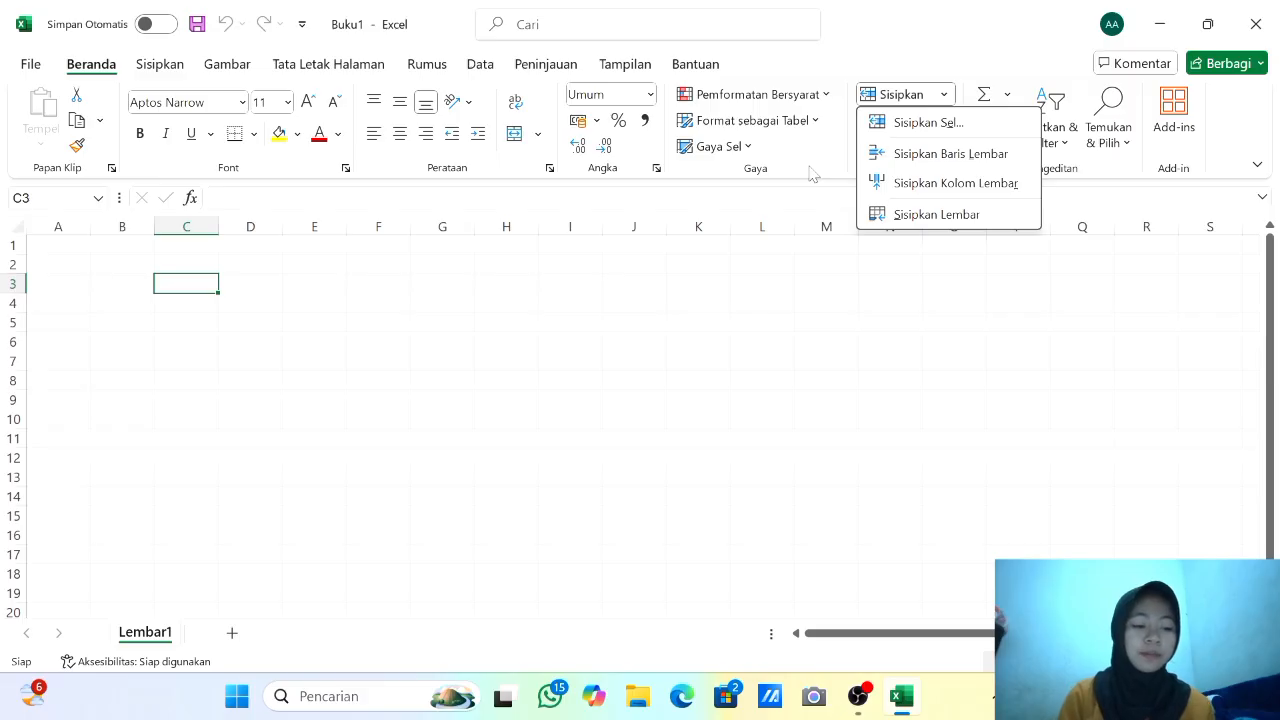
{"action": "left_click", "coordinate": [842, 170]}
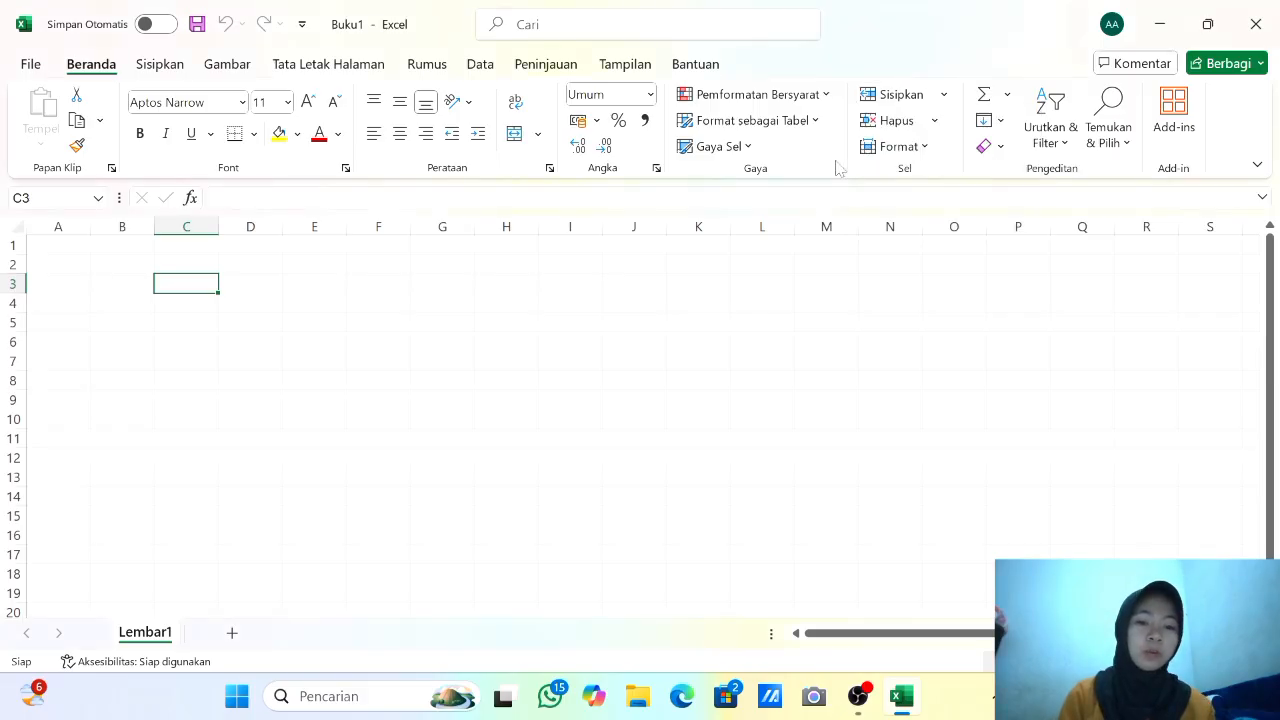
{"action": "left_click", "coordinate": [933, 125]}
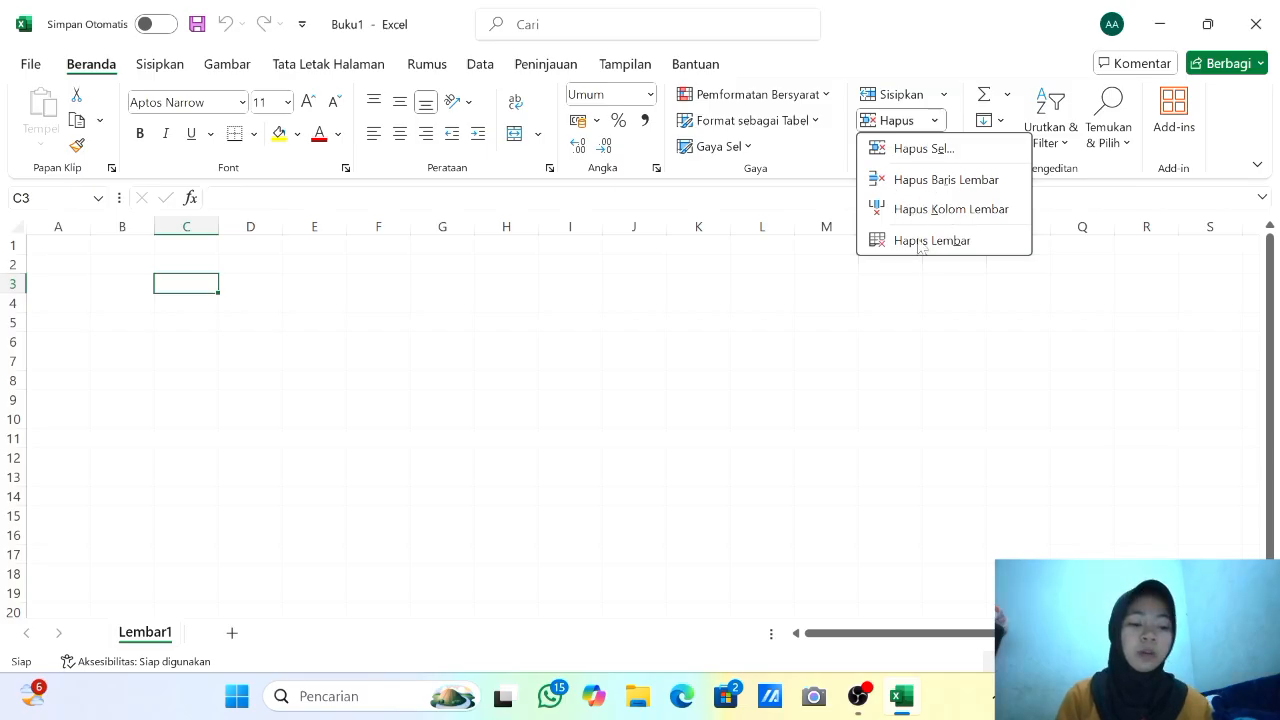
{"action": "left_click", "coordinate": [797, 128]}
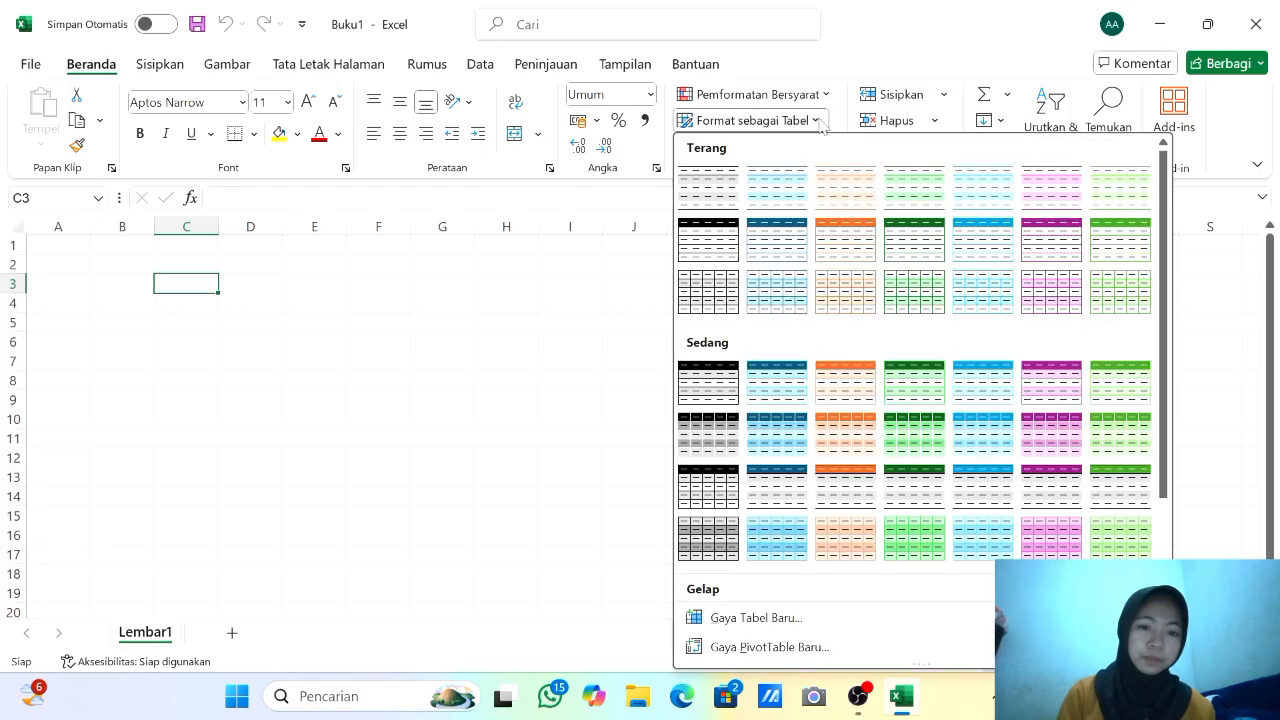
{"action": "left_click", "coordinate": [862, 72]}
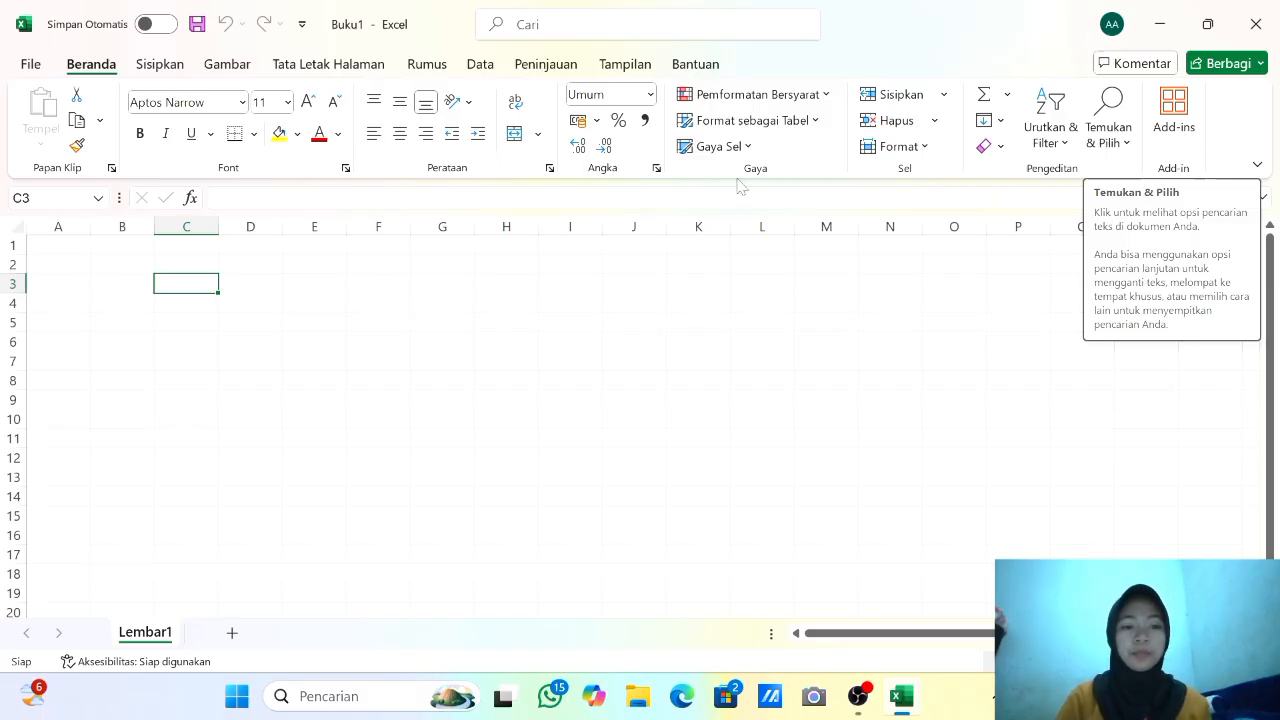
Look over the commands for inserting objects and the drawing tools.
{"action": "left_click", "coordinate": [157, 64]}
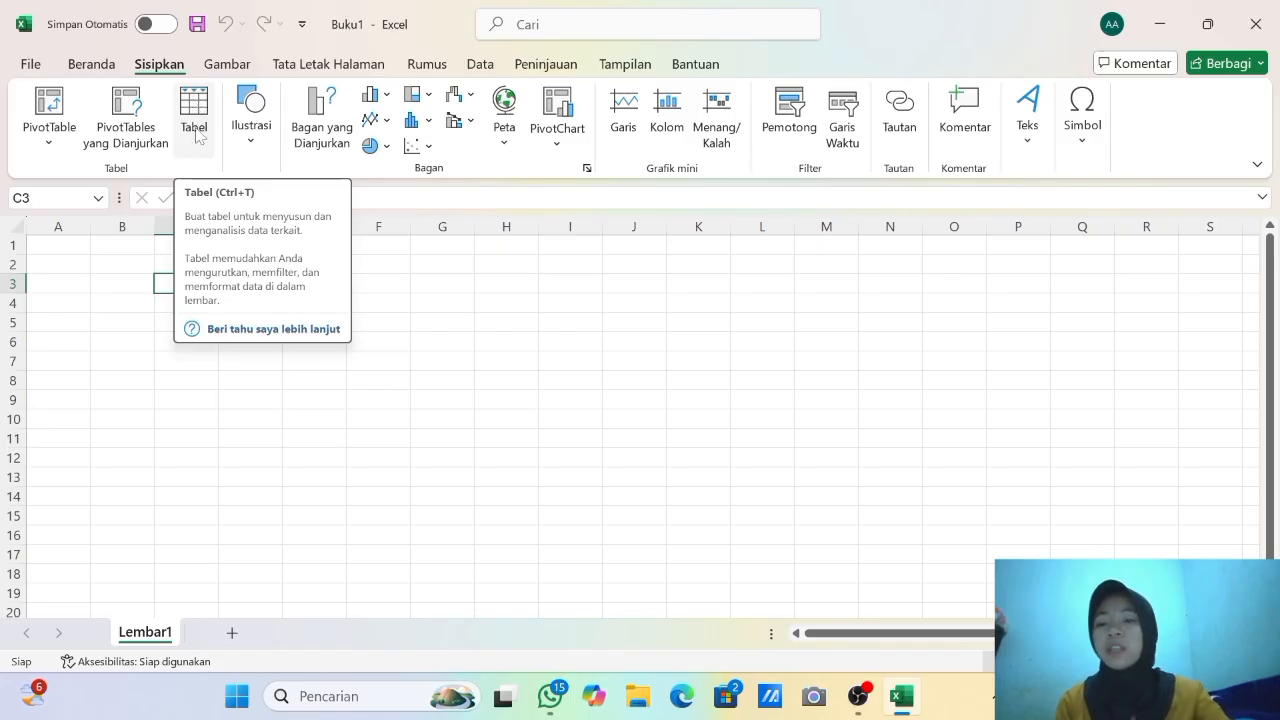
{"action": "left_click", "coordinate": [246, 118]}
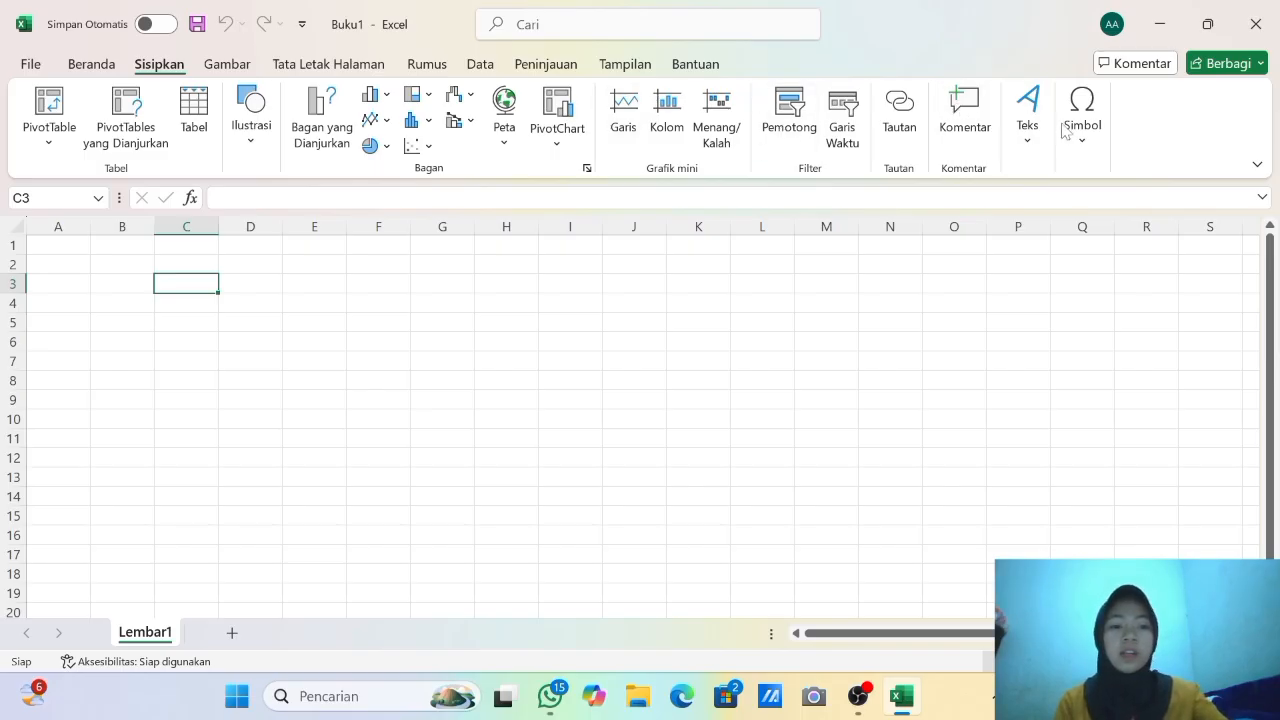
{"action": "left_click", "coordinate": [228, 64]}
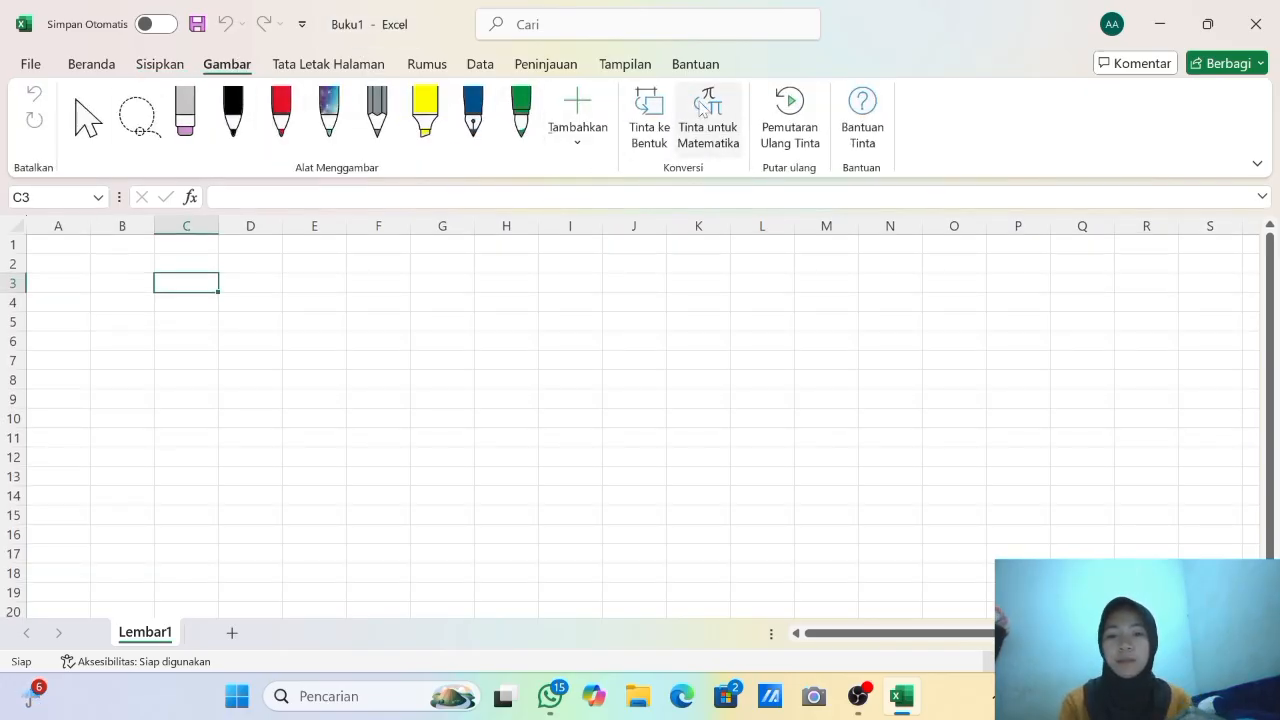
Review the page layout settings, including orientation and paper size, and look over the formula commands.
{"action": "left_click", "coordinate": [333, 60]}
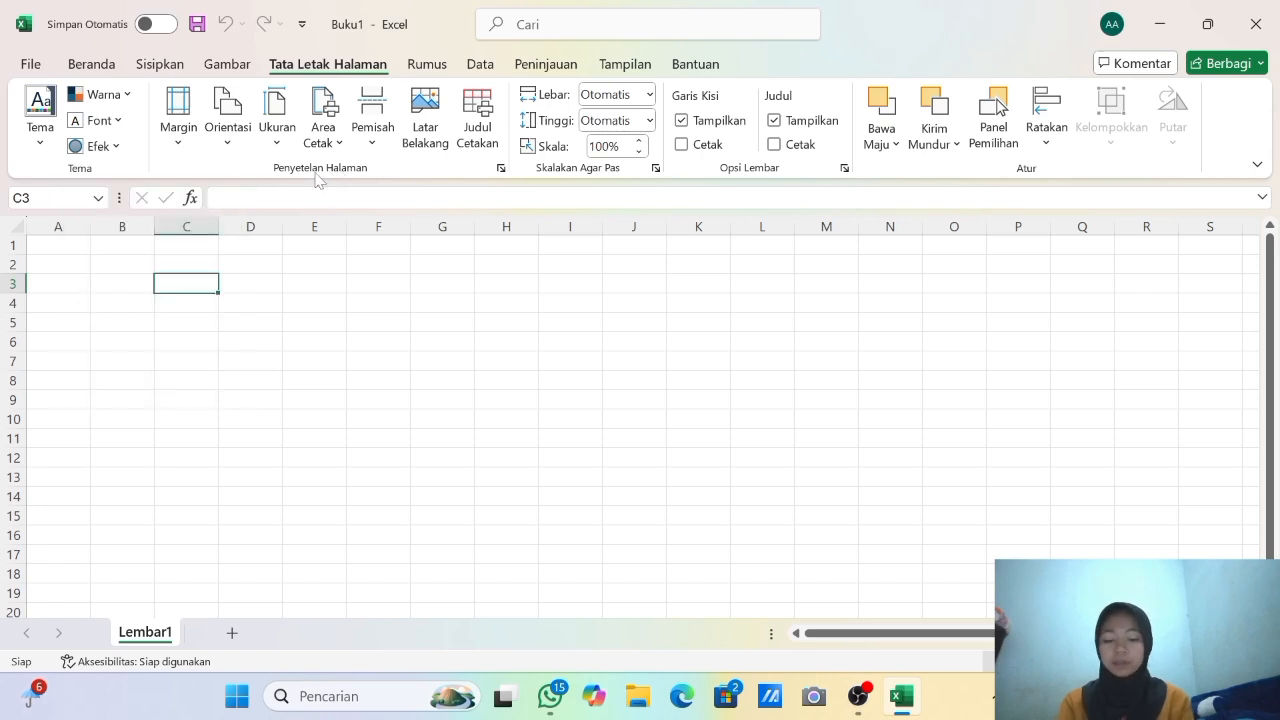
{"action": "left_click", "coordinate": [232, 144]}
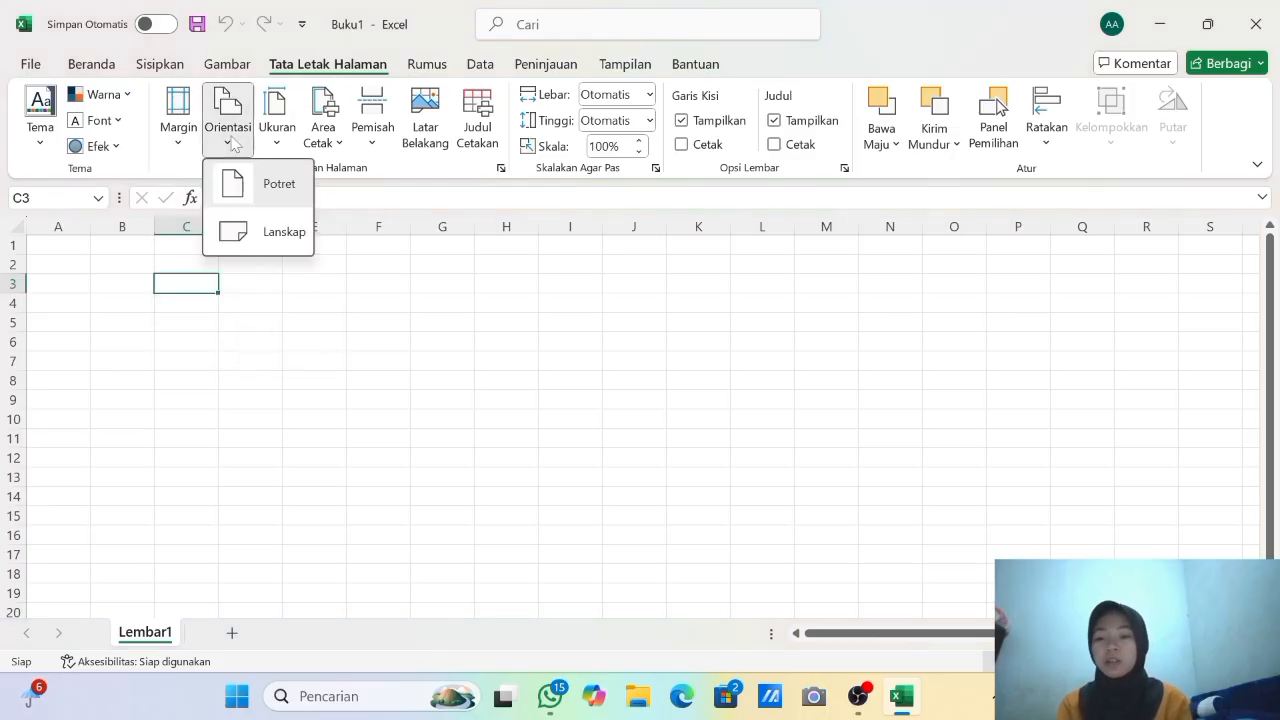
{"action": "left_click", "coordinate": [232, 144]}
{"action": "left_click", "coordinate": [232, 144]}
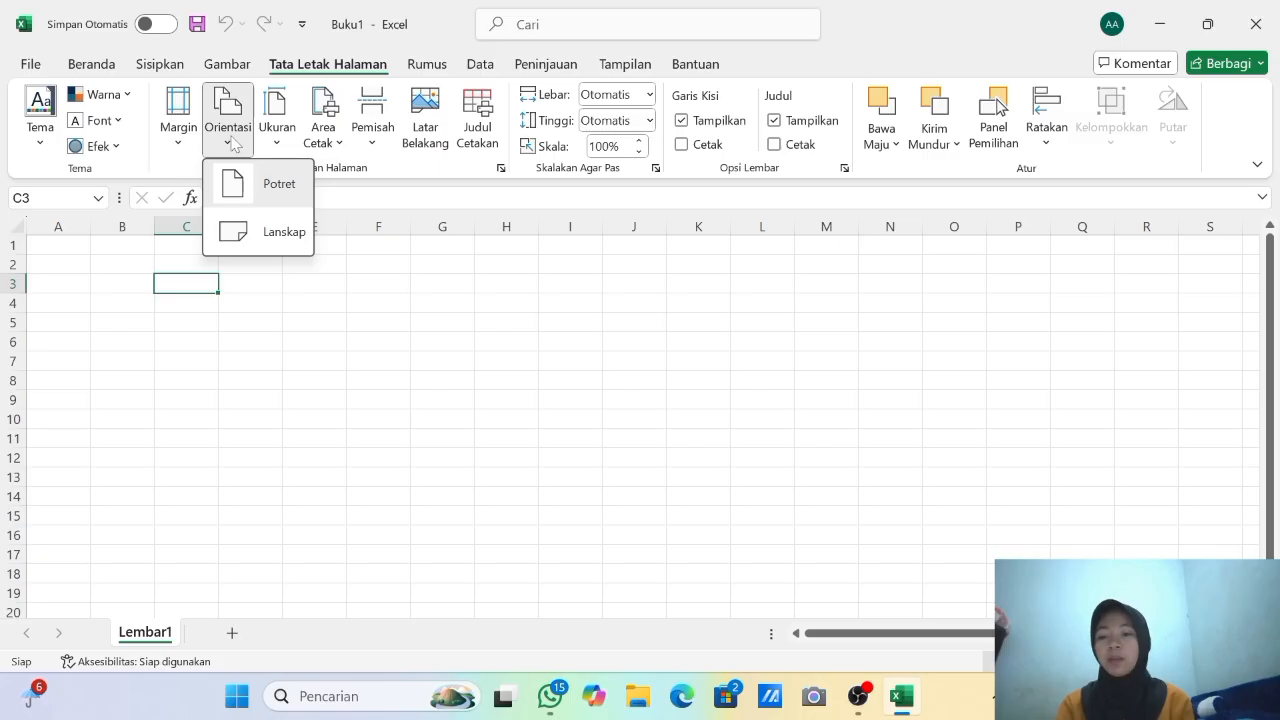
{"action": "left_click", "coordinate": [232, 144]}
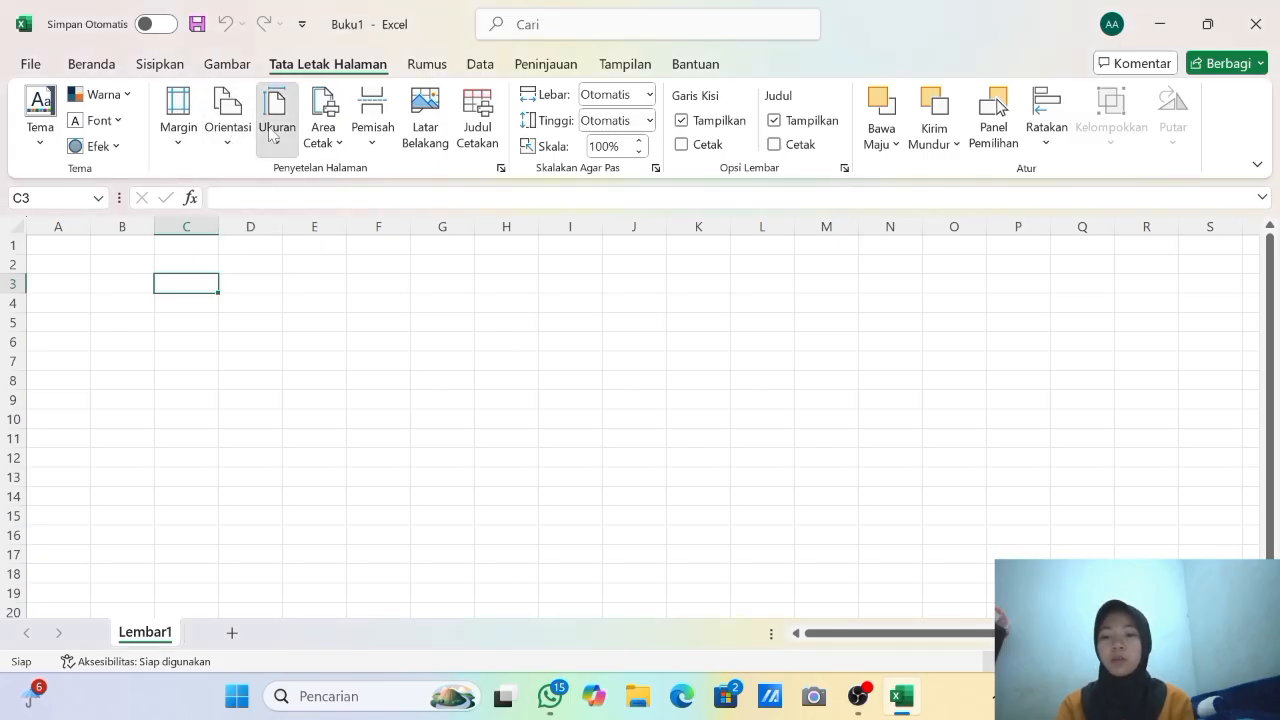
{"action": "left_click", "coordinate": [272, 136]}
{"action": "left_click", "coordinate": [274, 138]}
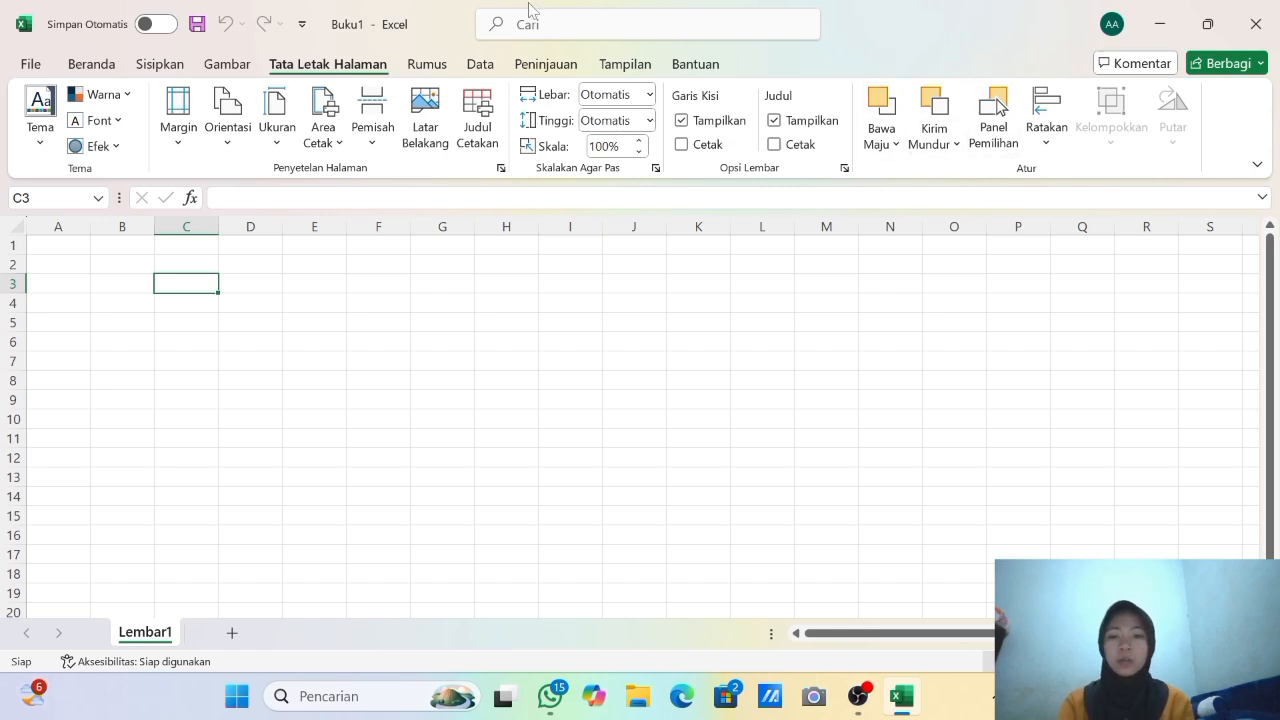
{"action": "left_click", "coordinate": [425, 66]}
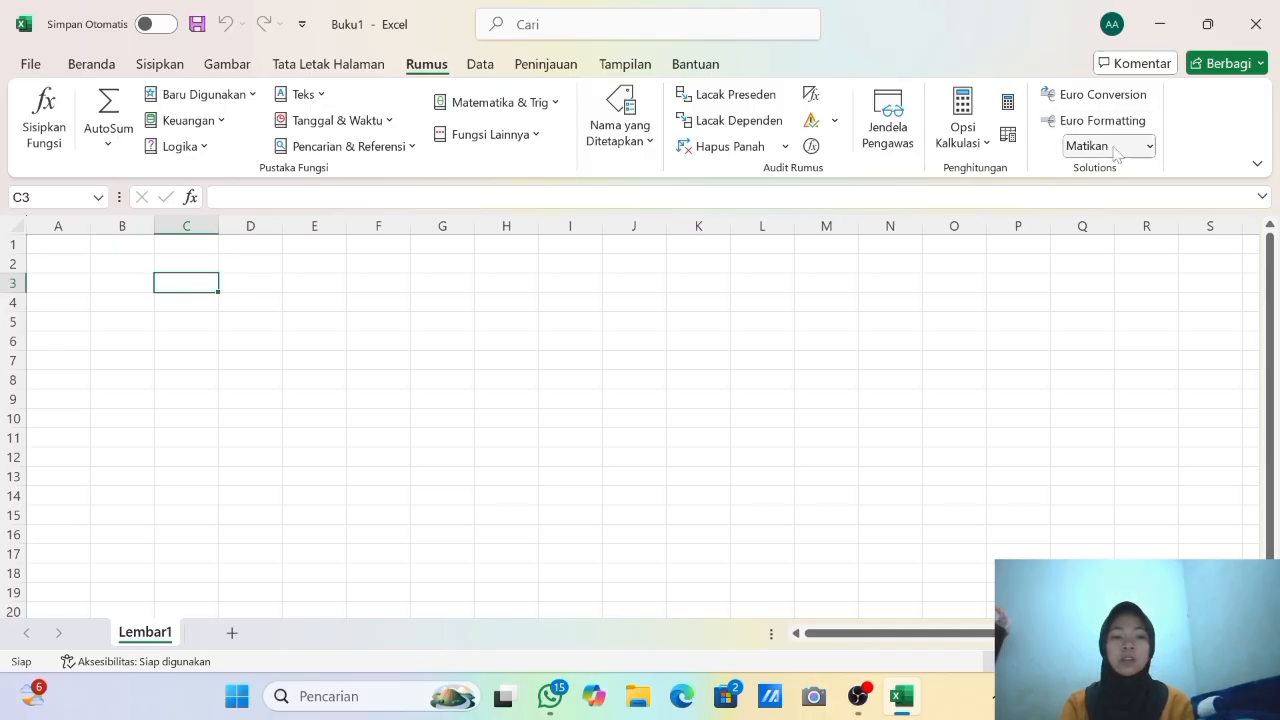
Look over the data and review commands, and run a spelling check on the empty sheet.
{"action": "left_click", "coordinate": [482, 65]}
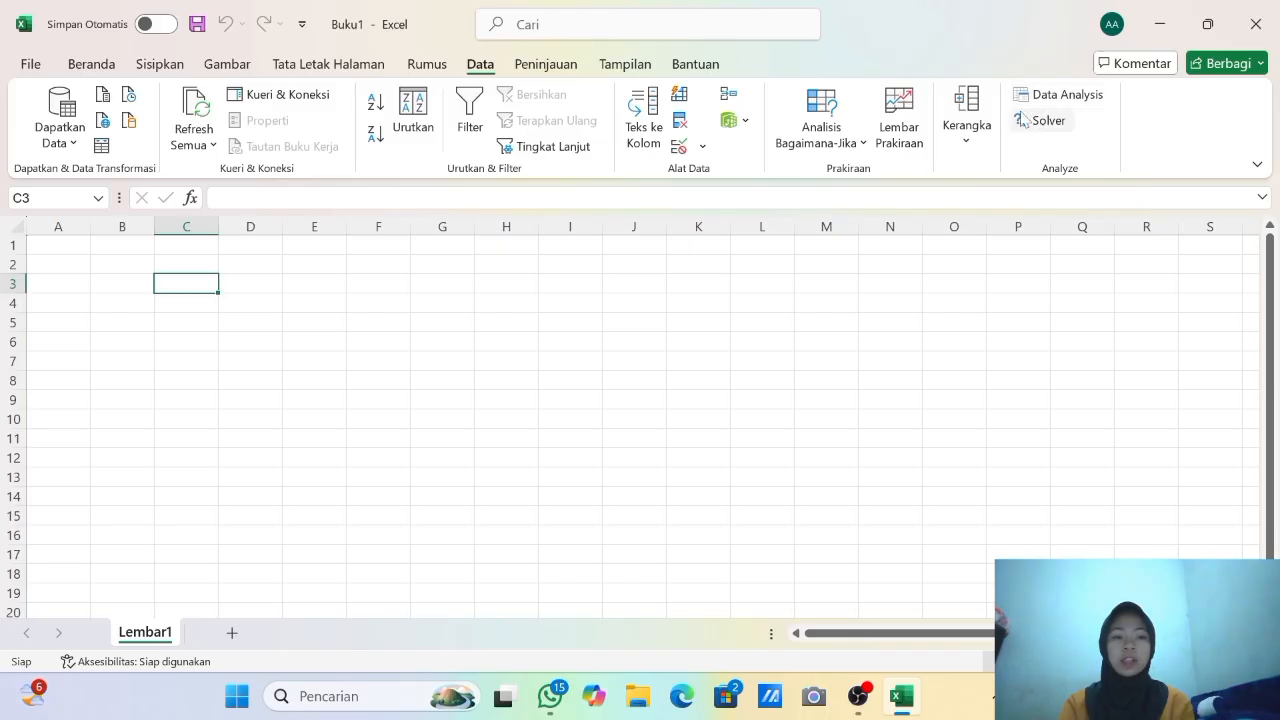
{"action": "left_click", "coordinate": [548, 68]}
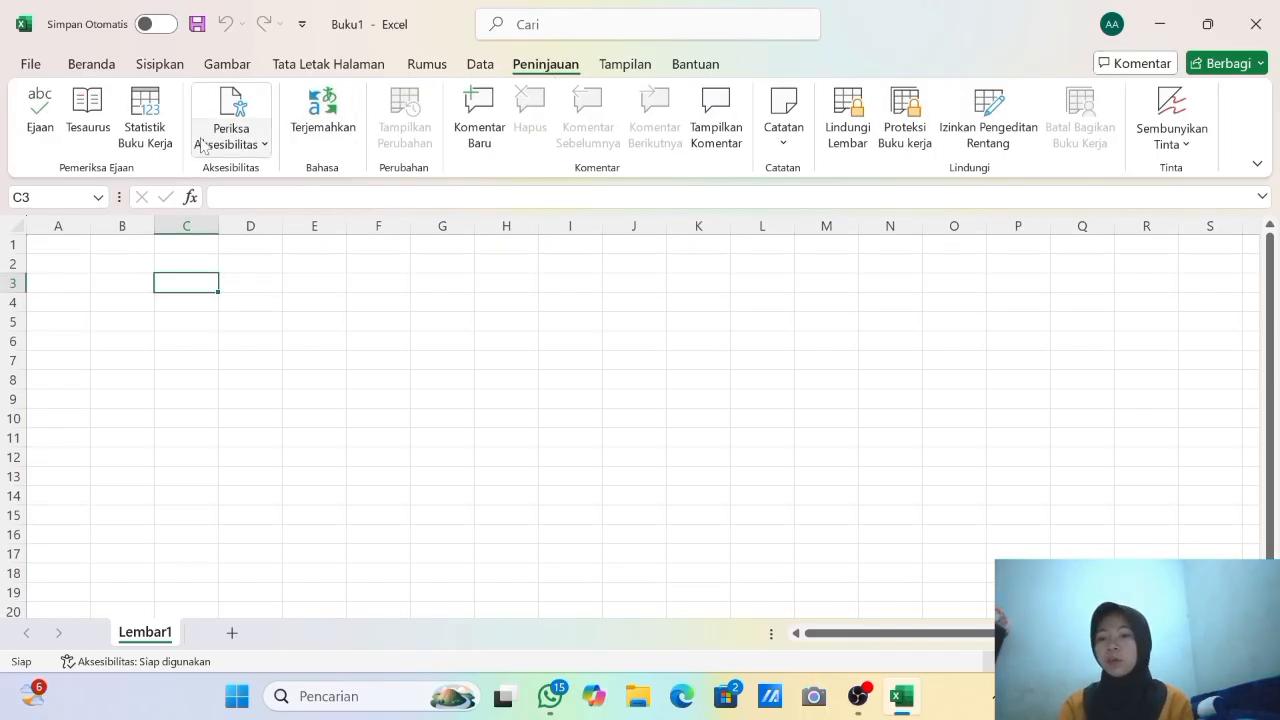
{"action": "left_click", "coordinate": [40, 120]}
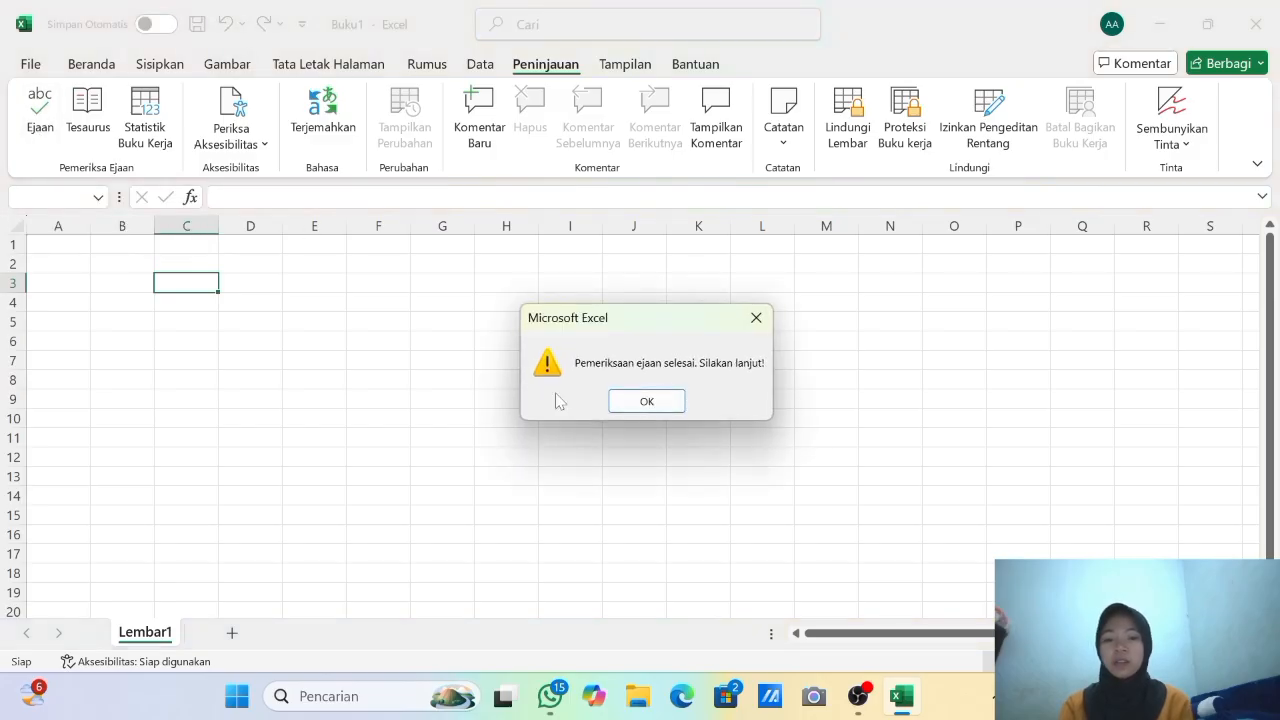
{"action": "left_click", "coordinate": [625, 402]}
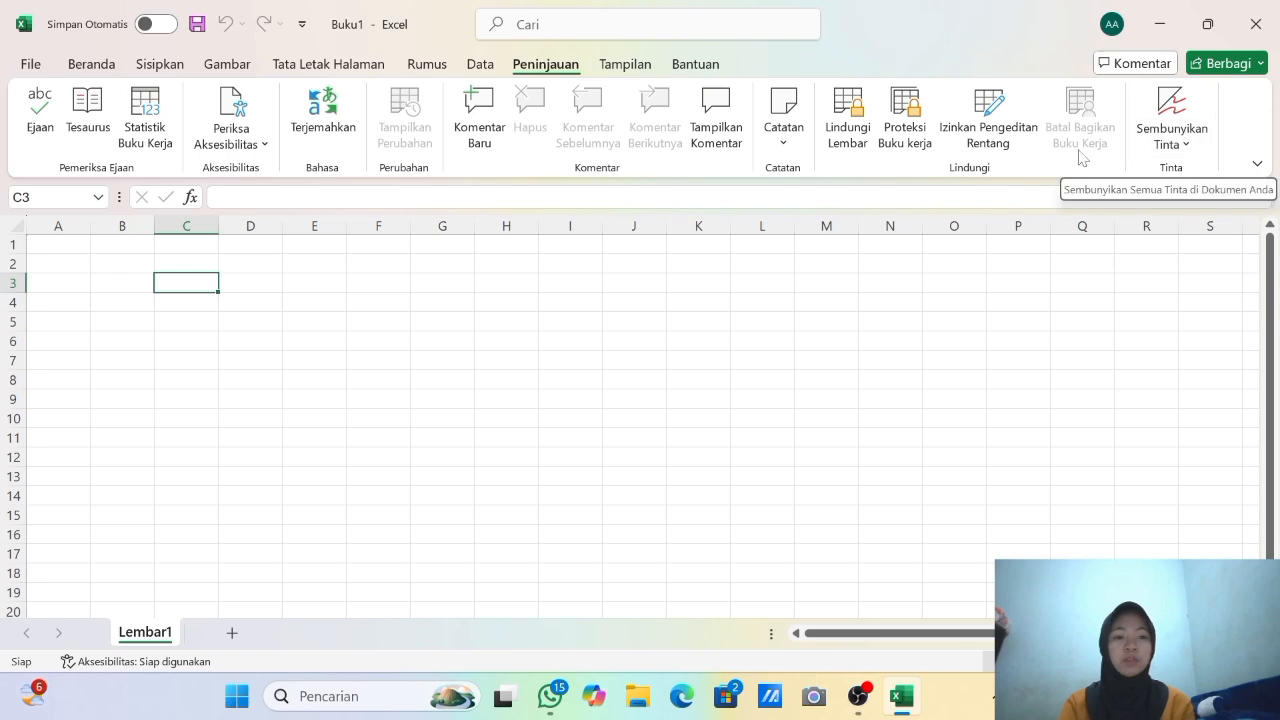
Look over the view commands, including the freeze panes options, and the help commands.
{"action": "left_click", "coordinate": [623, 66]}
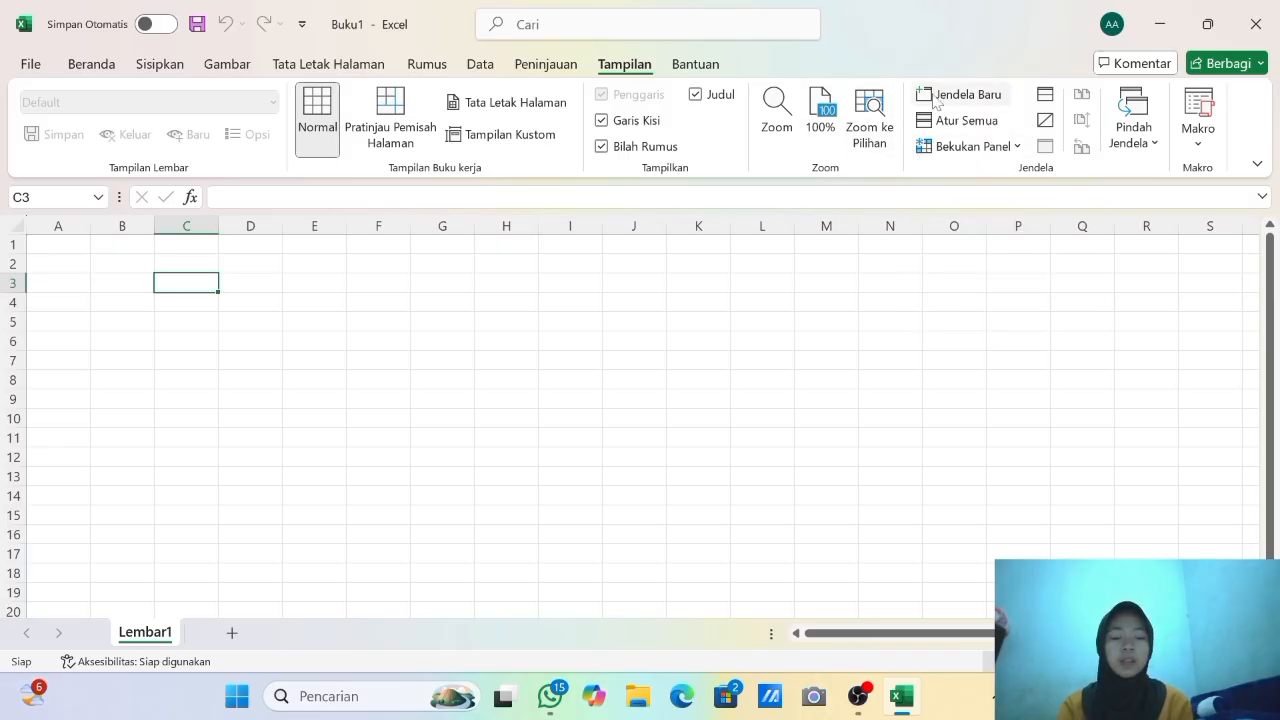
{"action": "left_click", "coordinate": [987, 152]}
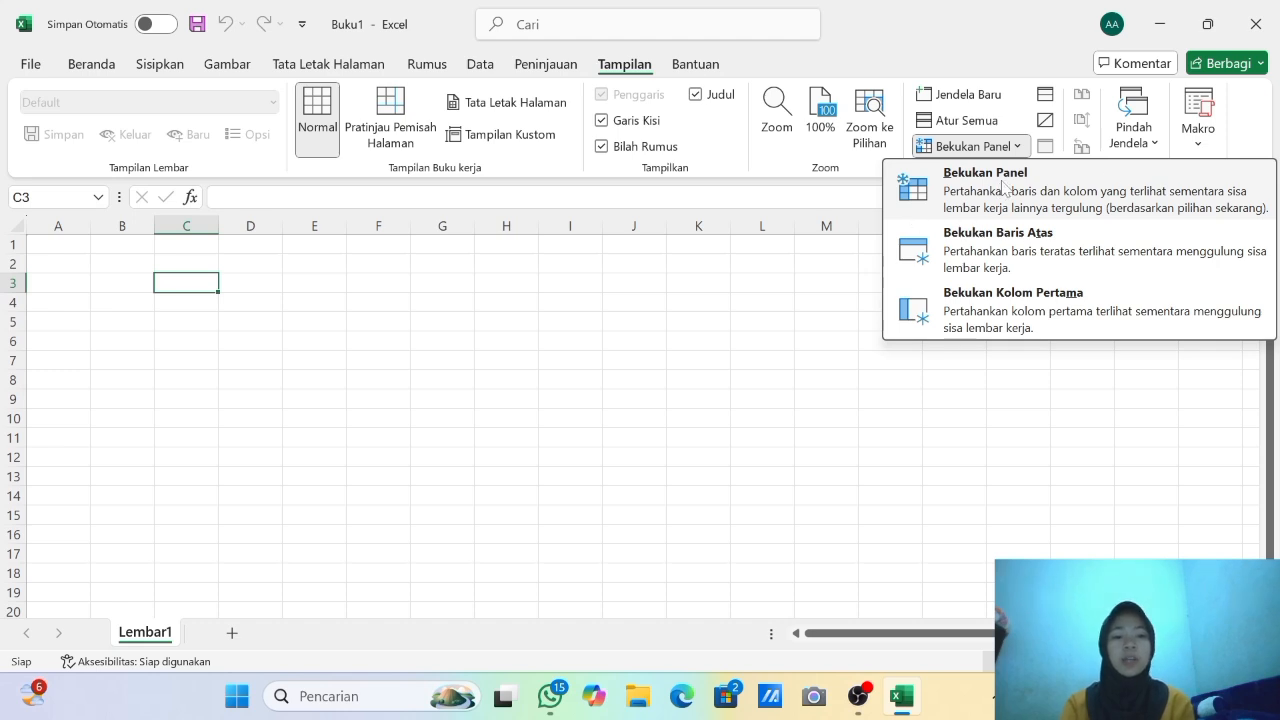
{"action": "left_click", "coordinate": [986, 148]}
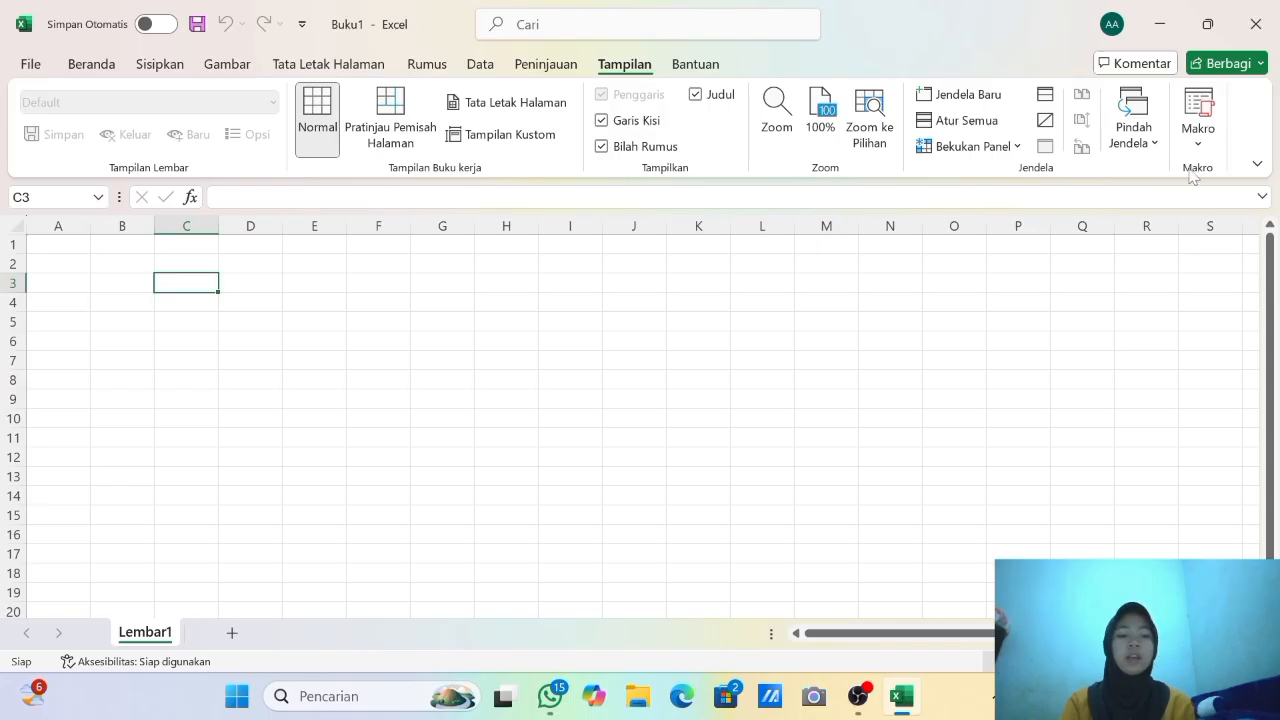
{"action": "left_click", "coordinate": [702, 66]}
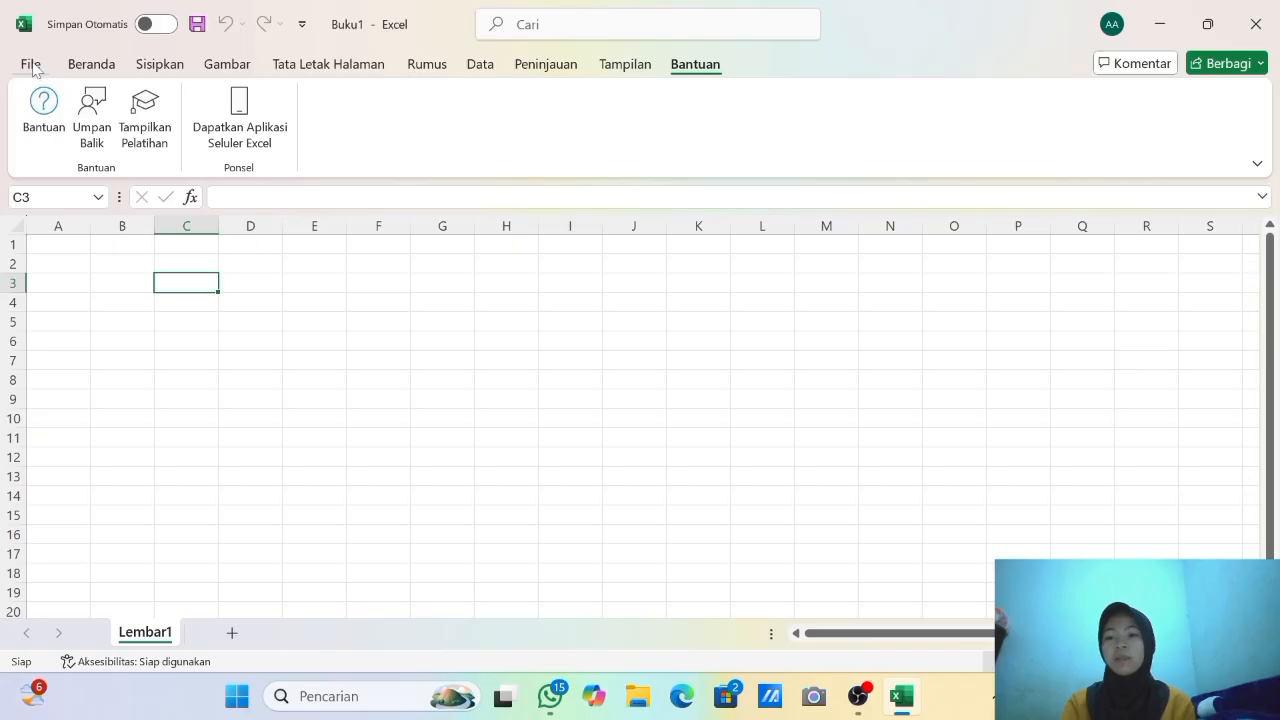
Enter the title "penjualan barang mingguan" in cell B3.
{"action": "left_click", "coordinate": [92, 65]}
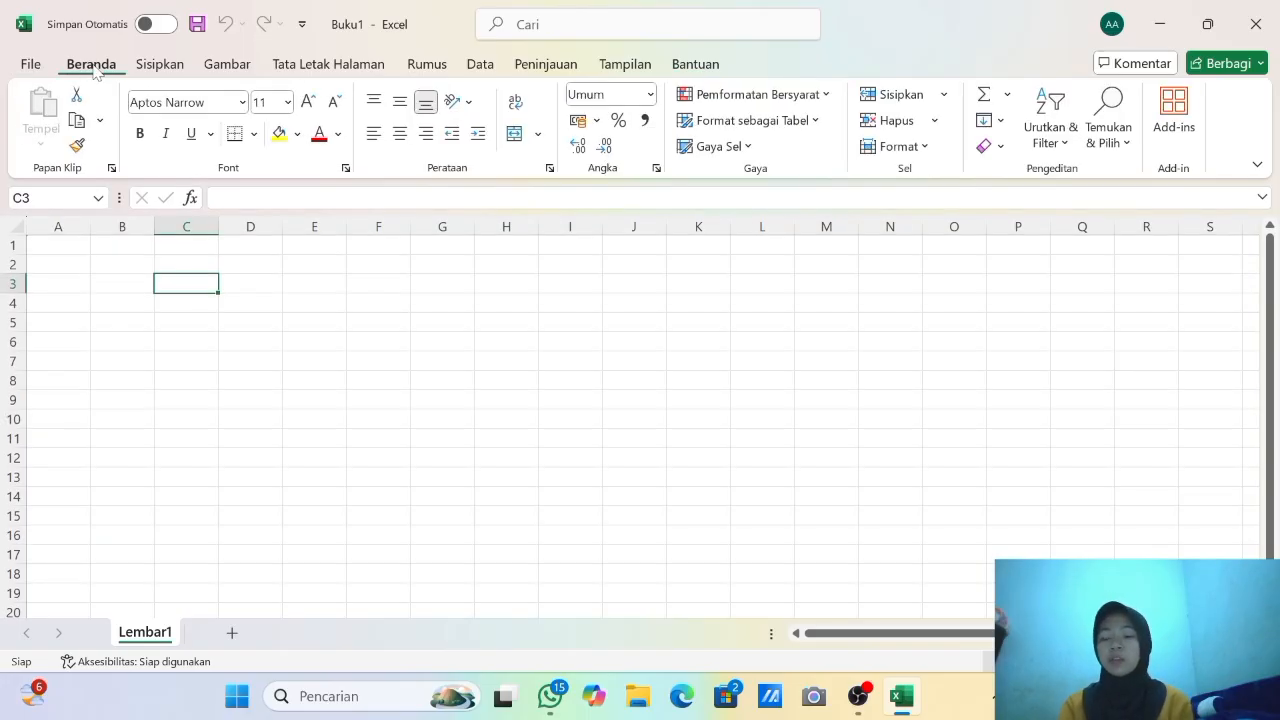
{"action": "left_click", "coordinate": [107, 278]}
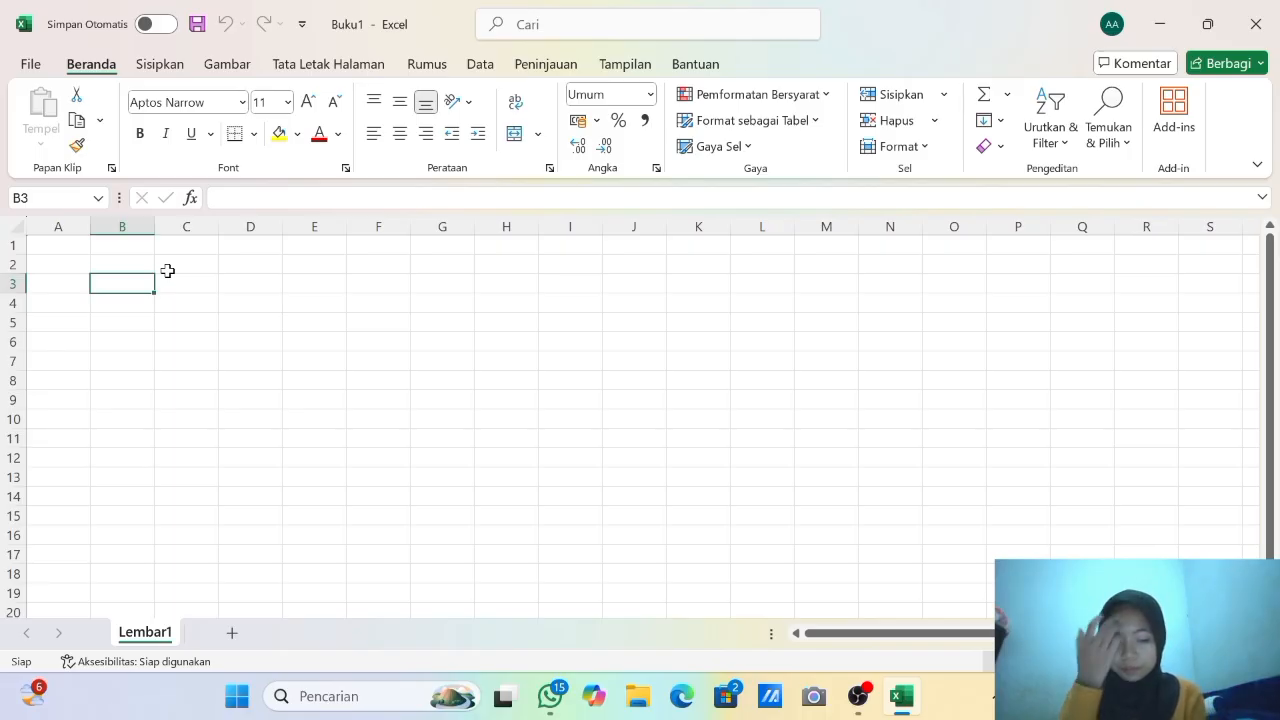
{"action": "type", "text": "penju"}
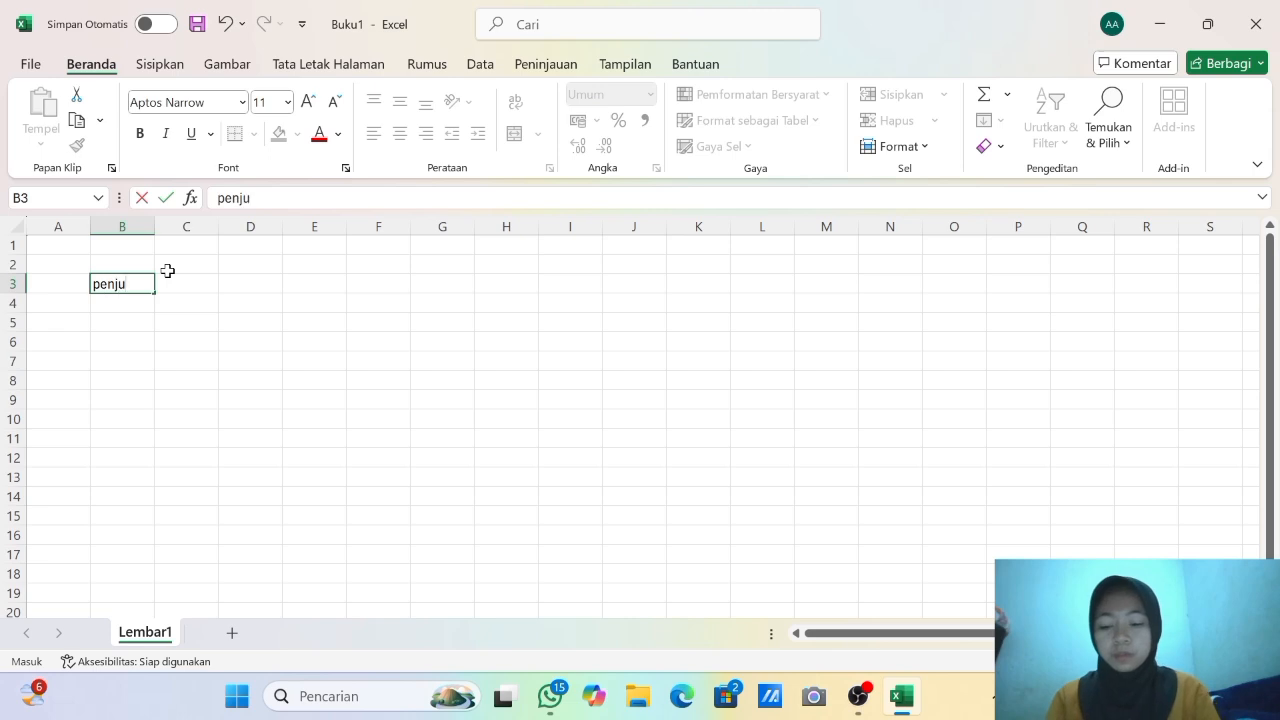
{"action": "type", "text": "alan"}
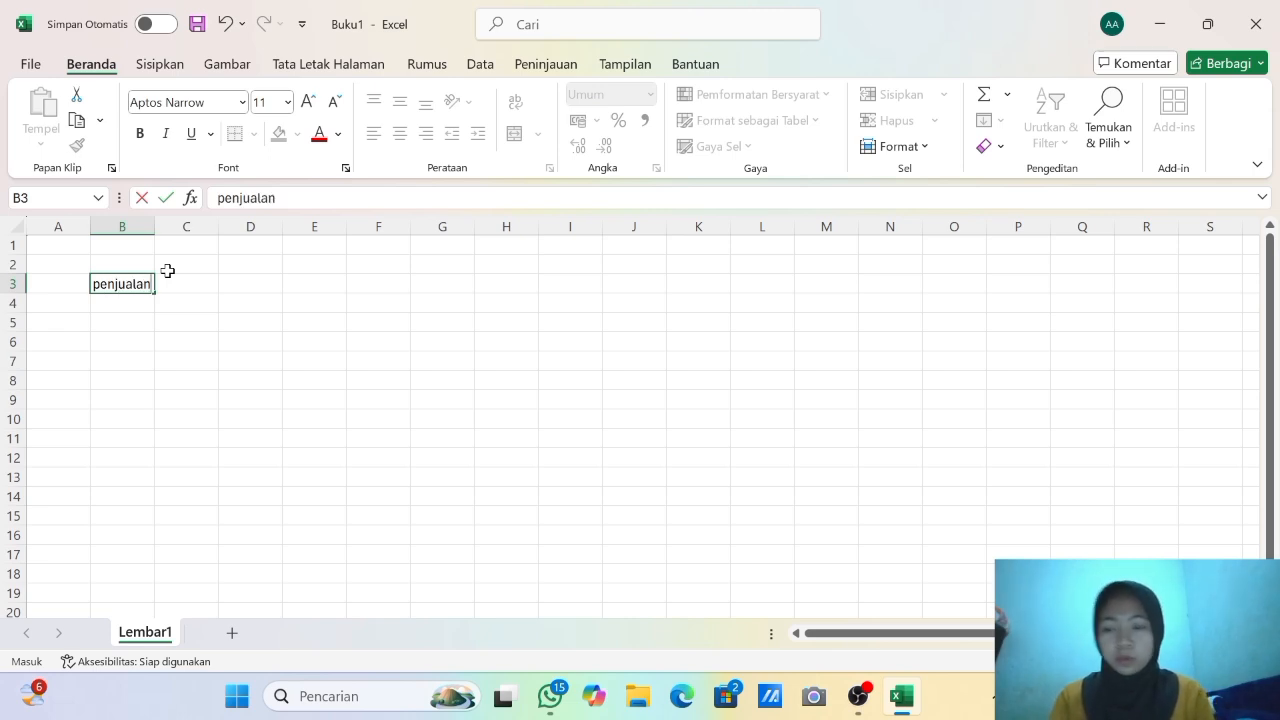
{"action": "type", "text": " barang mingguan"}
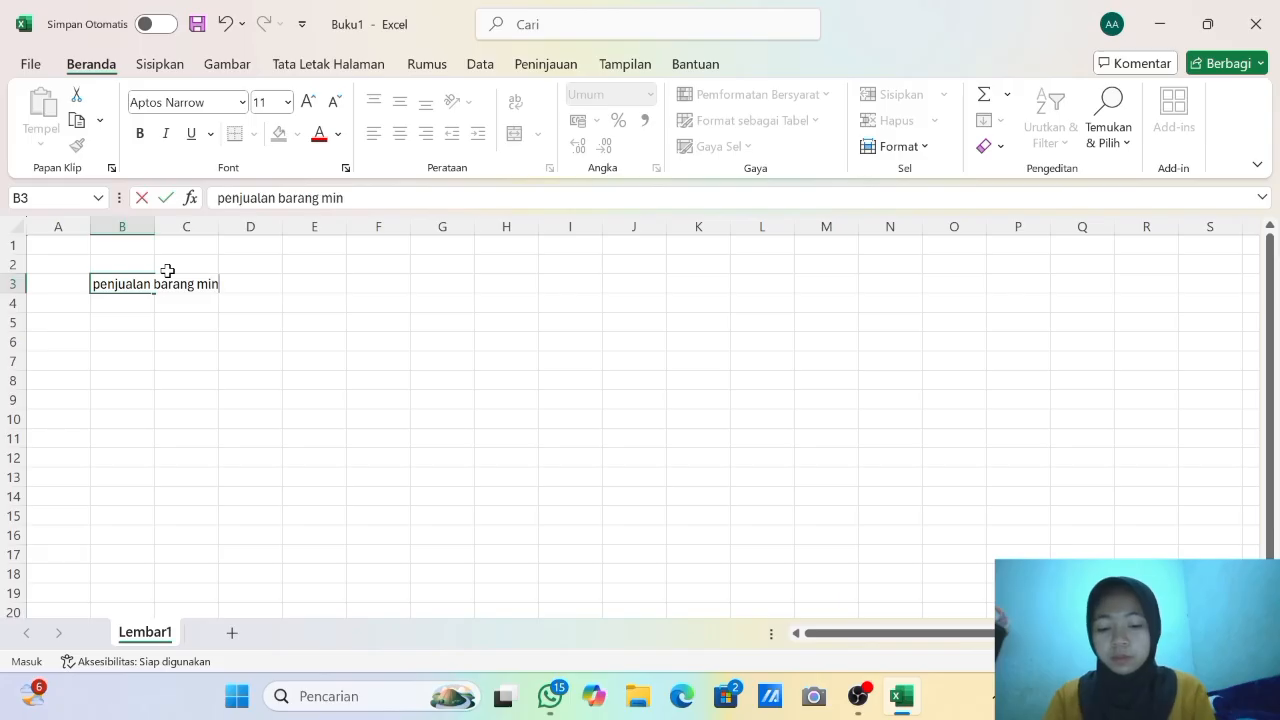
Enter the column headers "nama", "satuan" and "terjual" in cells B4 to D4.
{"action": "left_click", "coordinate": [120, 309]}
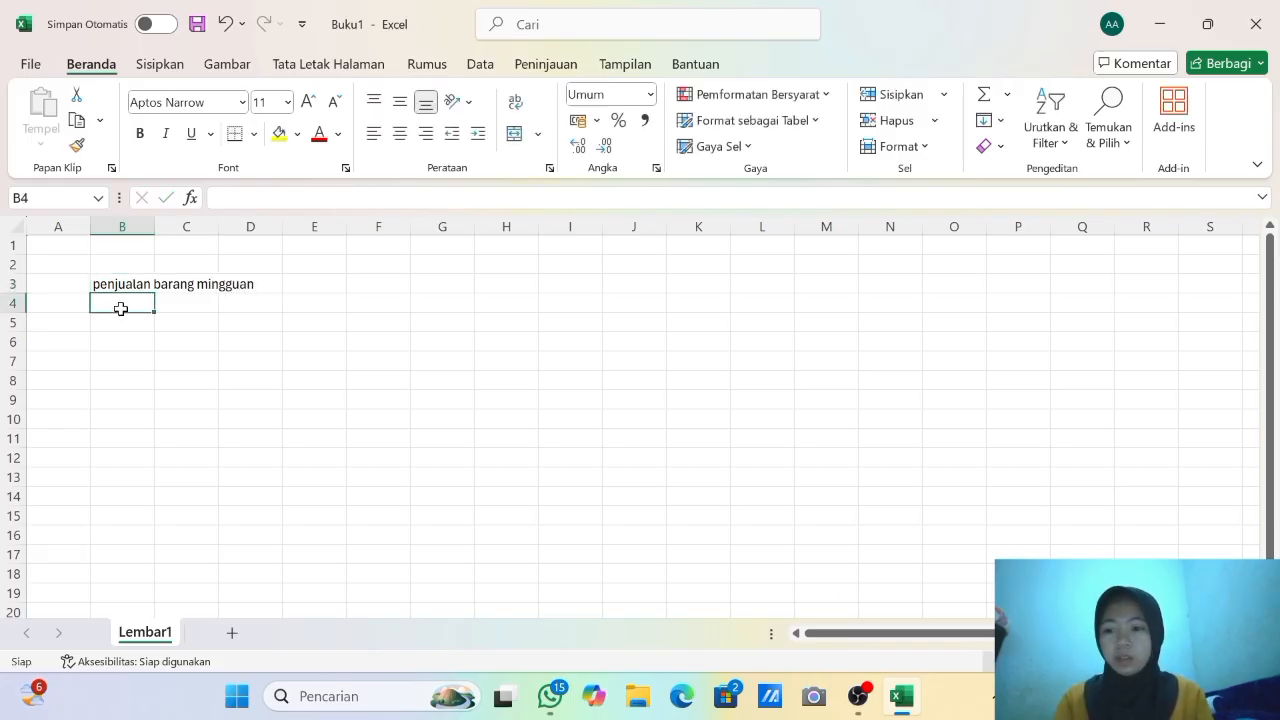
{"action": "type", "text": "nama"}
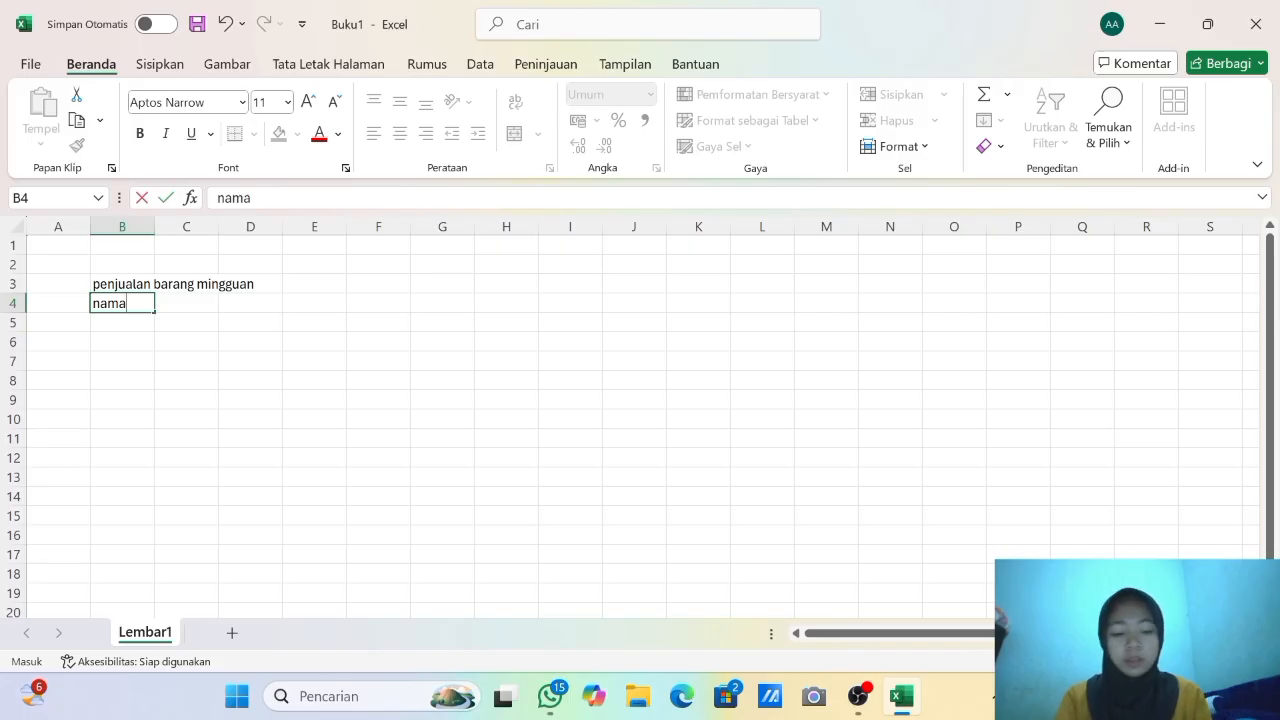
{"action": "key", "text": "Tab"}
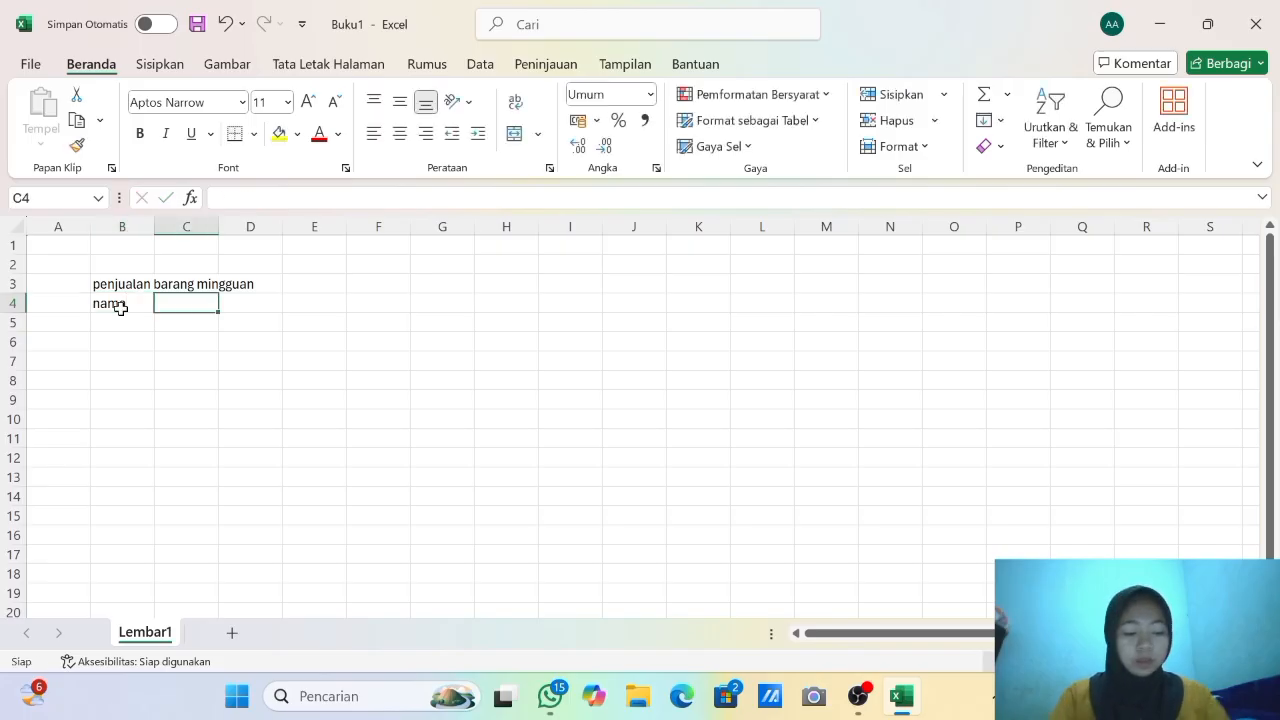
{"action": "type", "text": "satuan"}
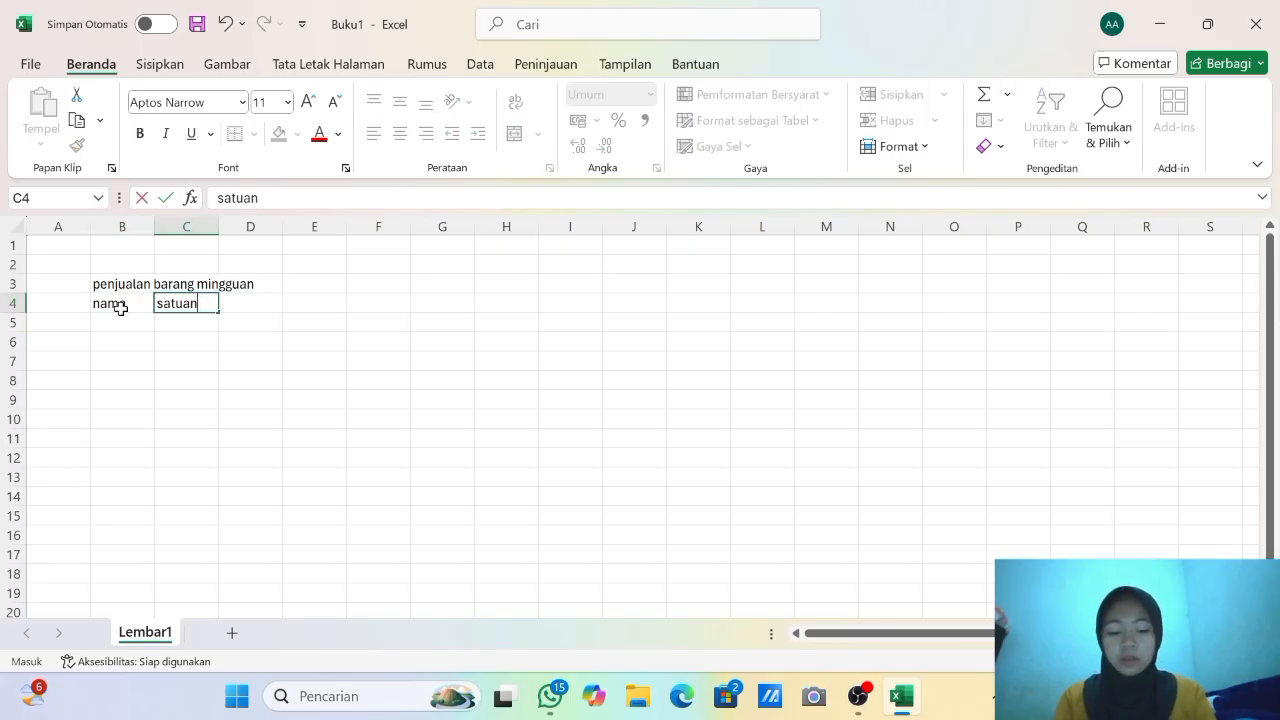
{"action": "key", "text": "Tab"}
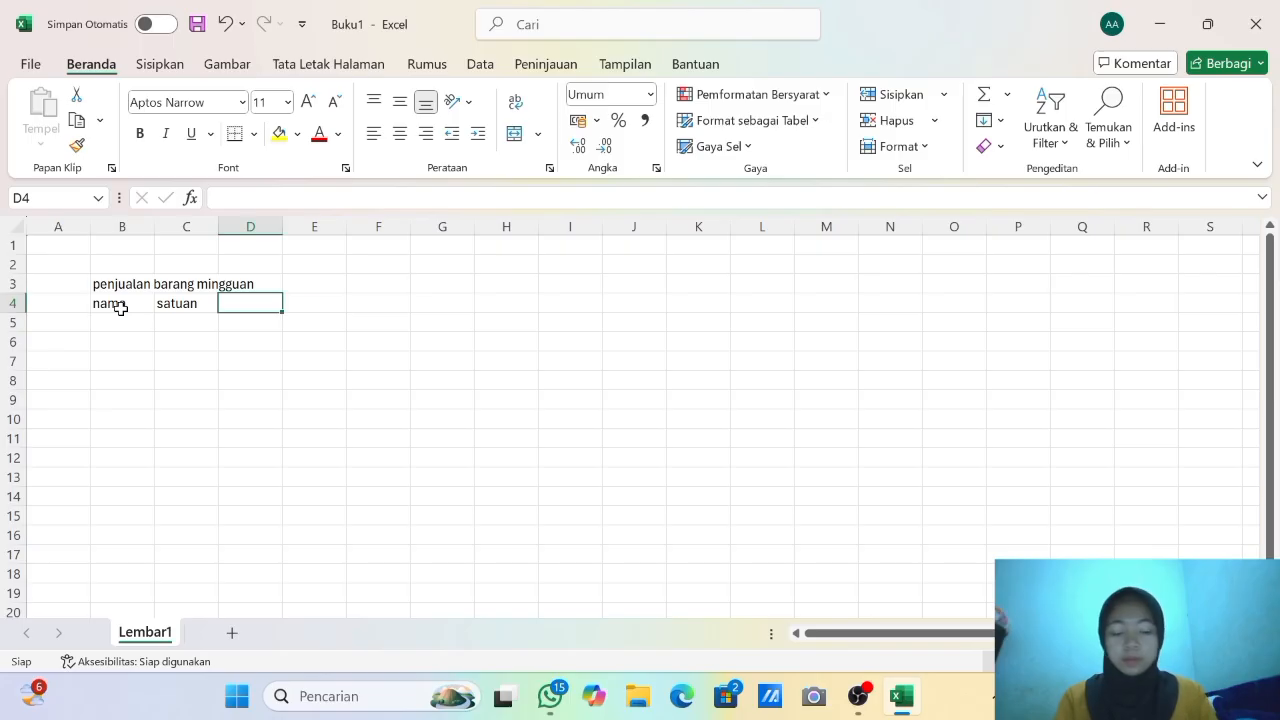
{"action": "type", "text": "terjual"}
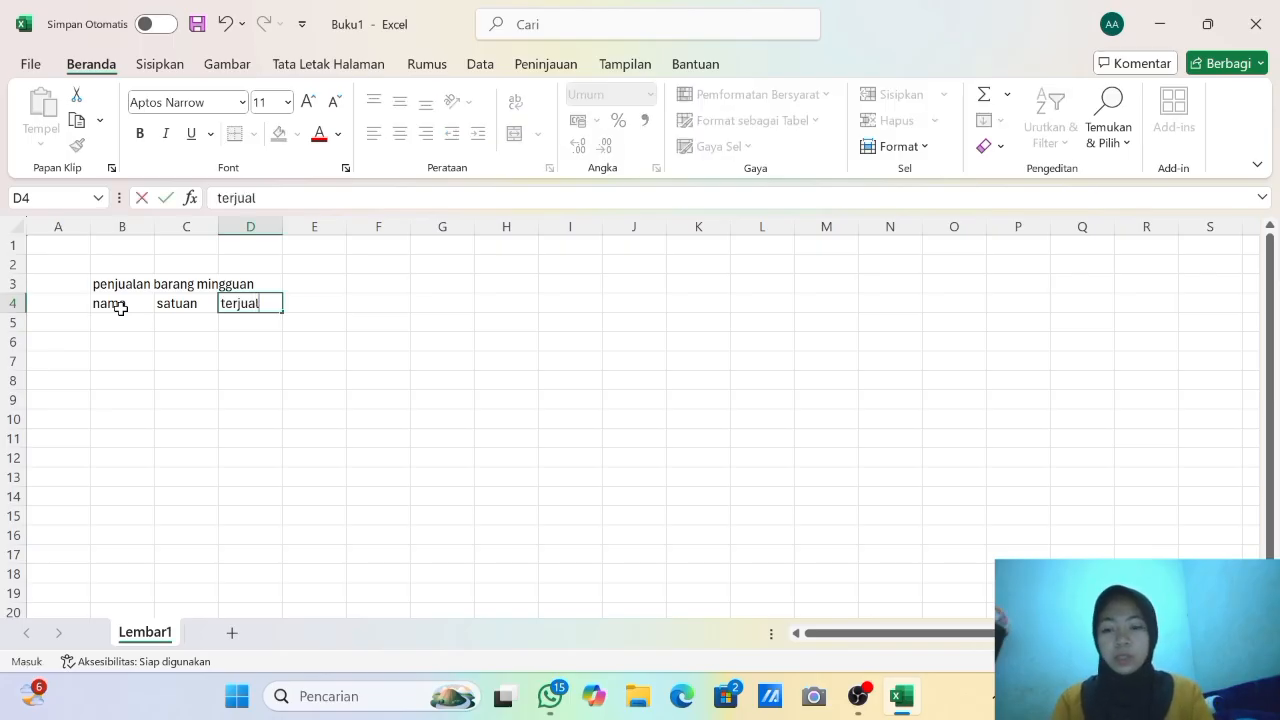
List the items "penngaris", "buku" and "pulpen" below the "nama" header in cells B5 to B7.
{"action": "left_click", "coordinate": [118, 318]}
{"action": "type", "text": "penn"}
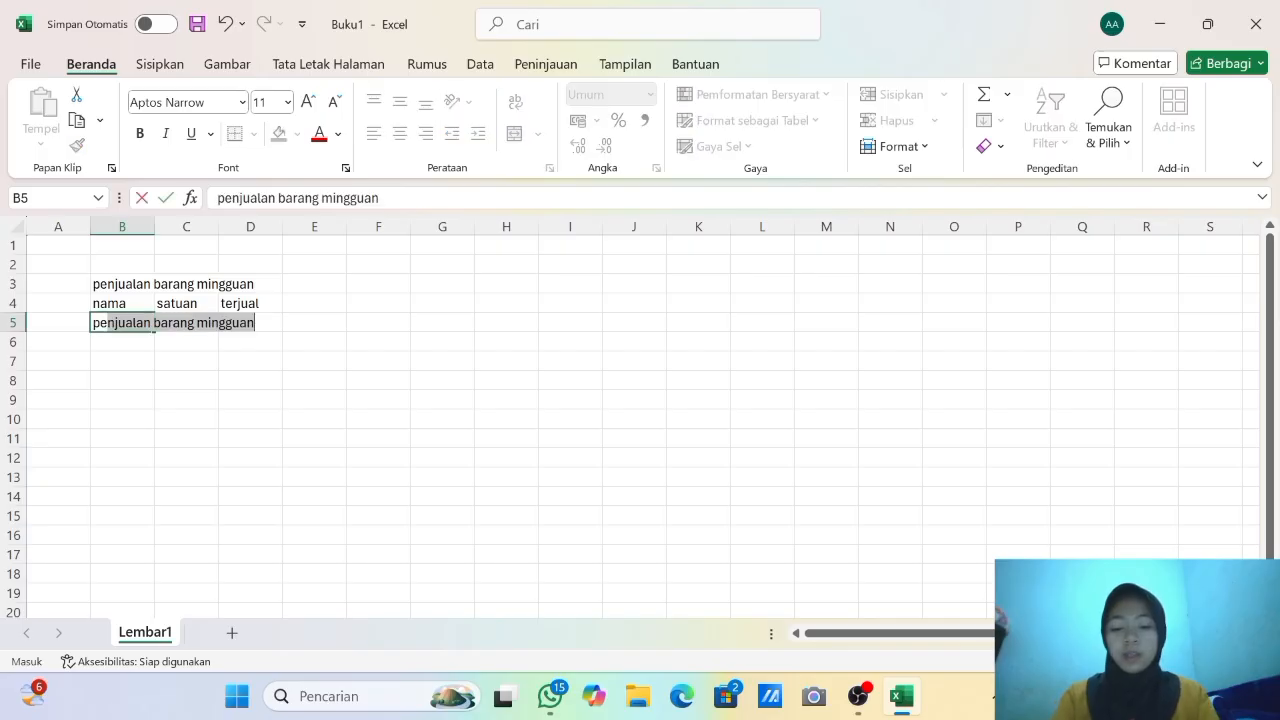
{"action": "type", "text": "garis"}
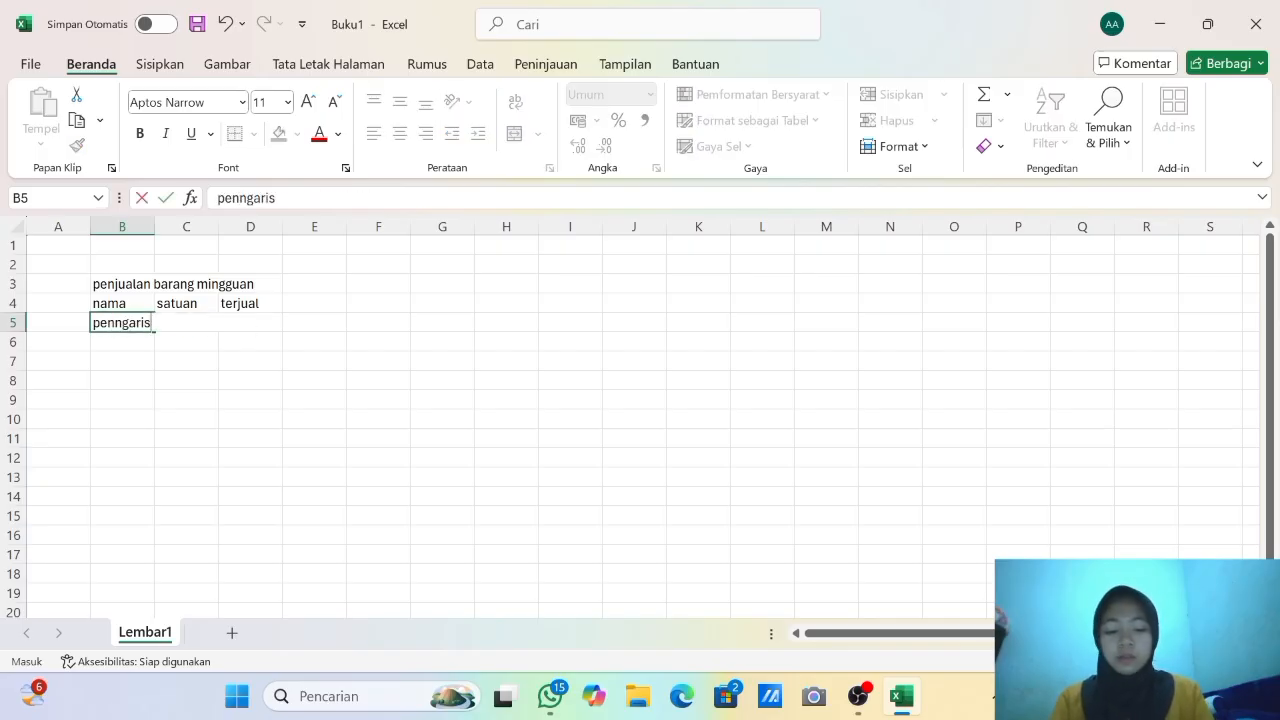
{"action": "key", "text": "Return"}
{"action": "type", "text": "buku"}
{"action": "key", "text": "Return"}
{"action": "type", "text": "pulpen"}
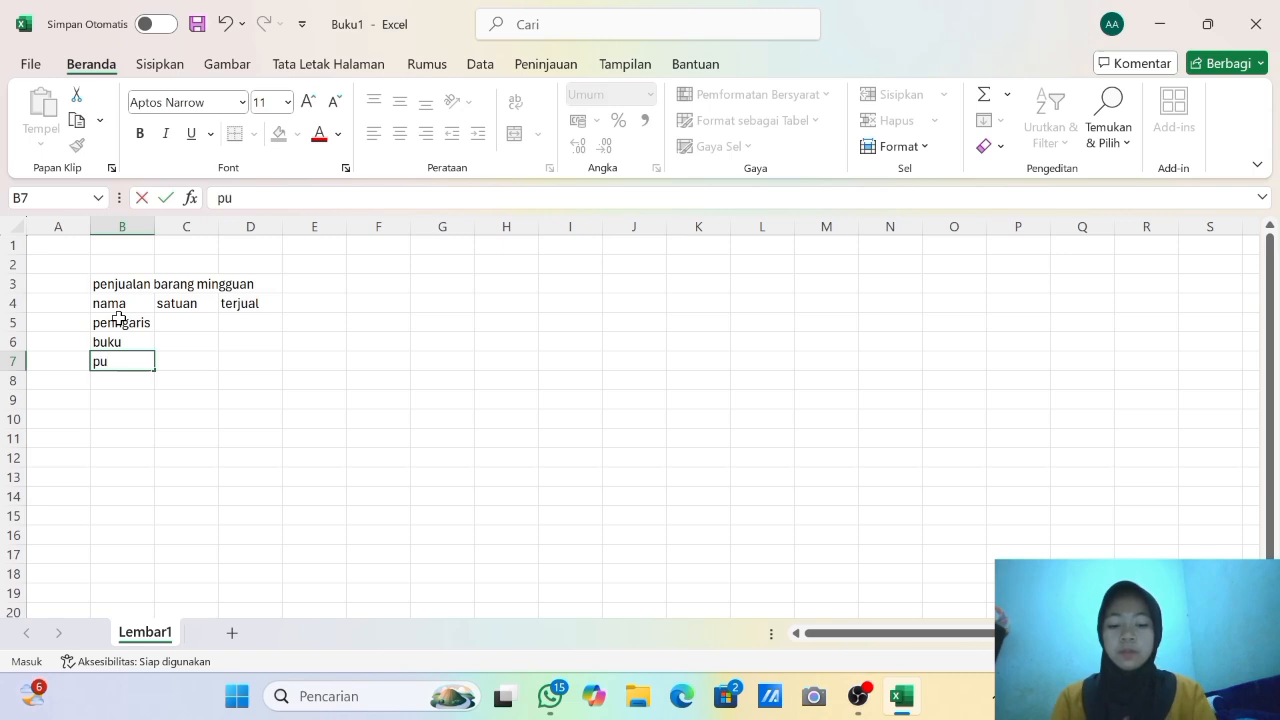
{"action": "left_click", "coordinate": [183, 323]}
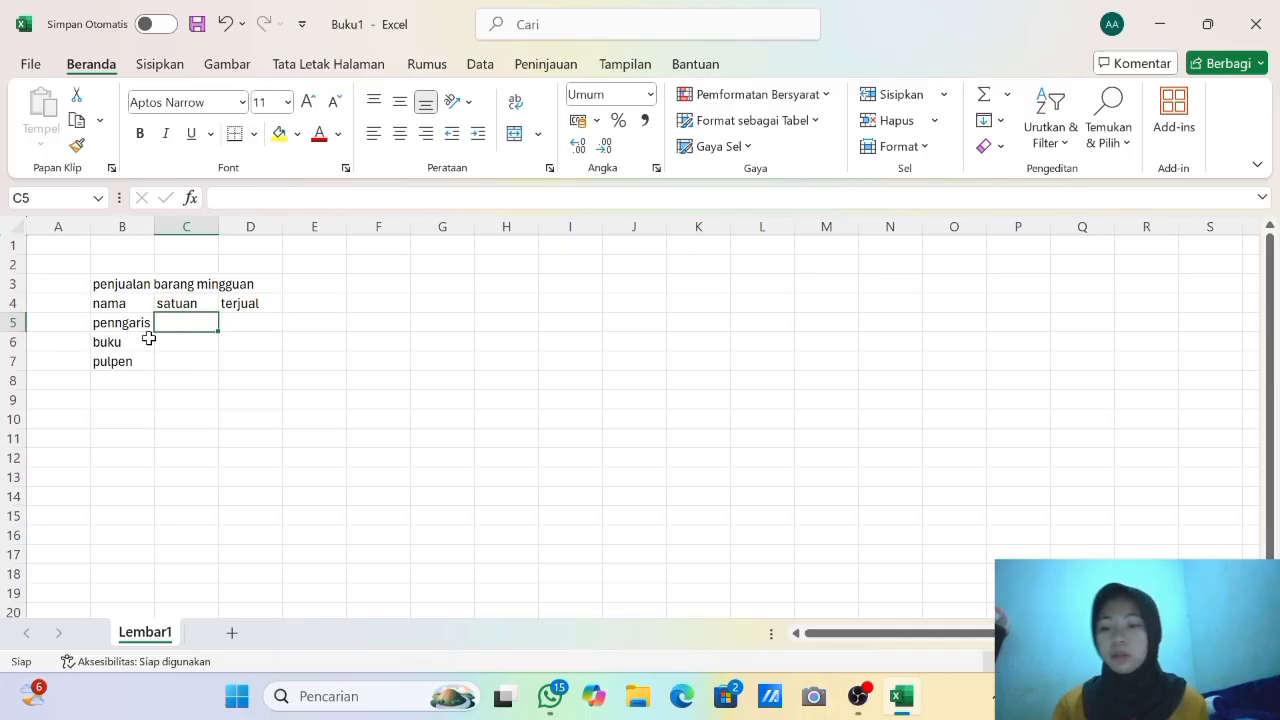
Correct the item name in cell B5 to "pengaris".
{"action": "left_click", "coordinate": [120, 323]}
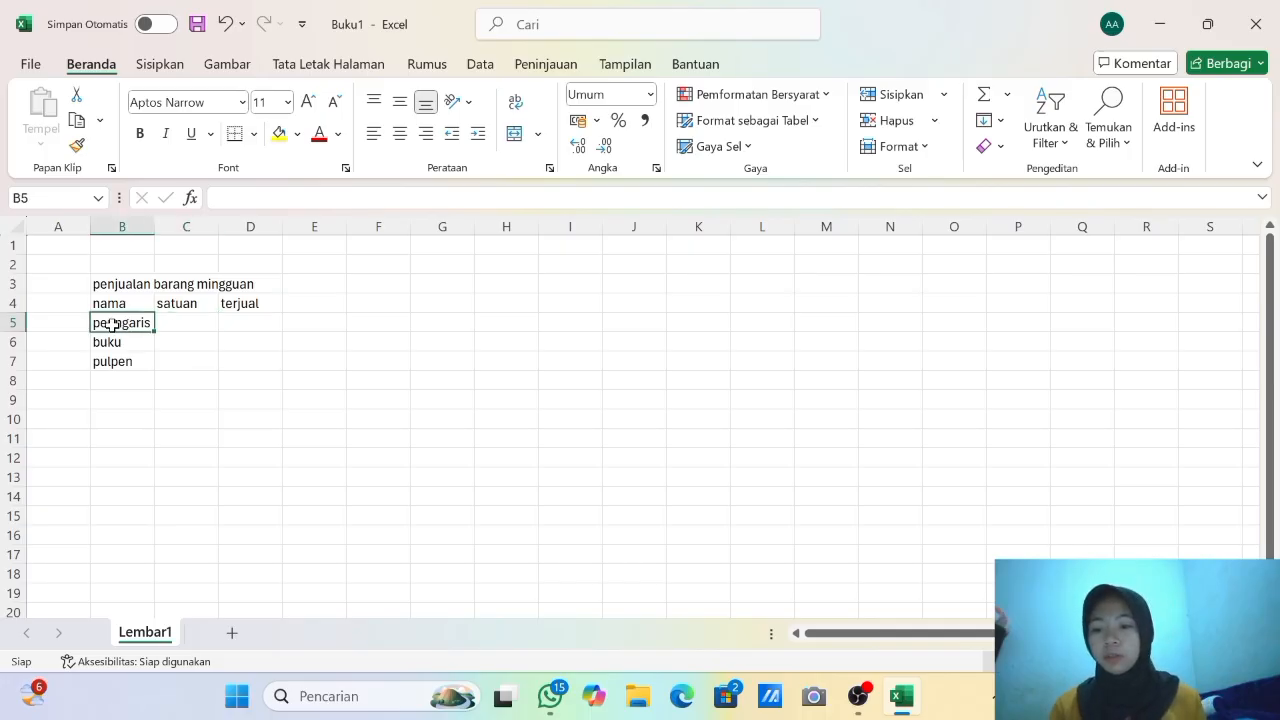
{"action": "double_click", "coordinate": [115, 322]}
{"action": "key", "text": "BackSpace"}
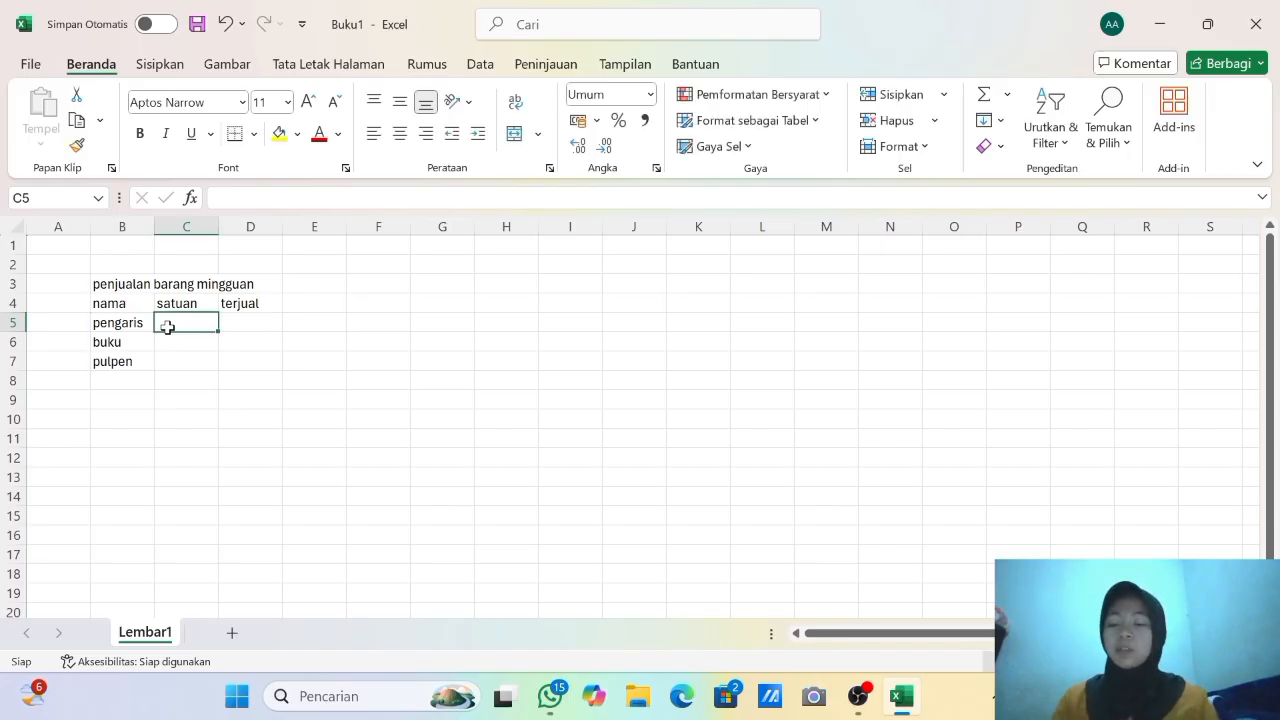
Fill the "satuan" column with 6000, 5000 and 4000 in cells C5 to C7.
{"action": "type", "text": "6000"}
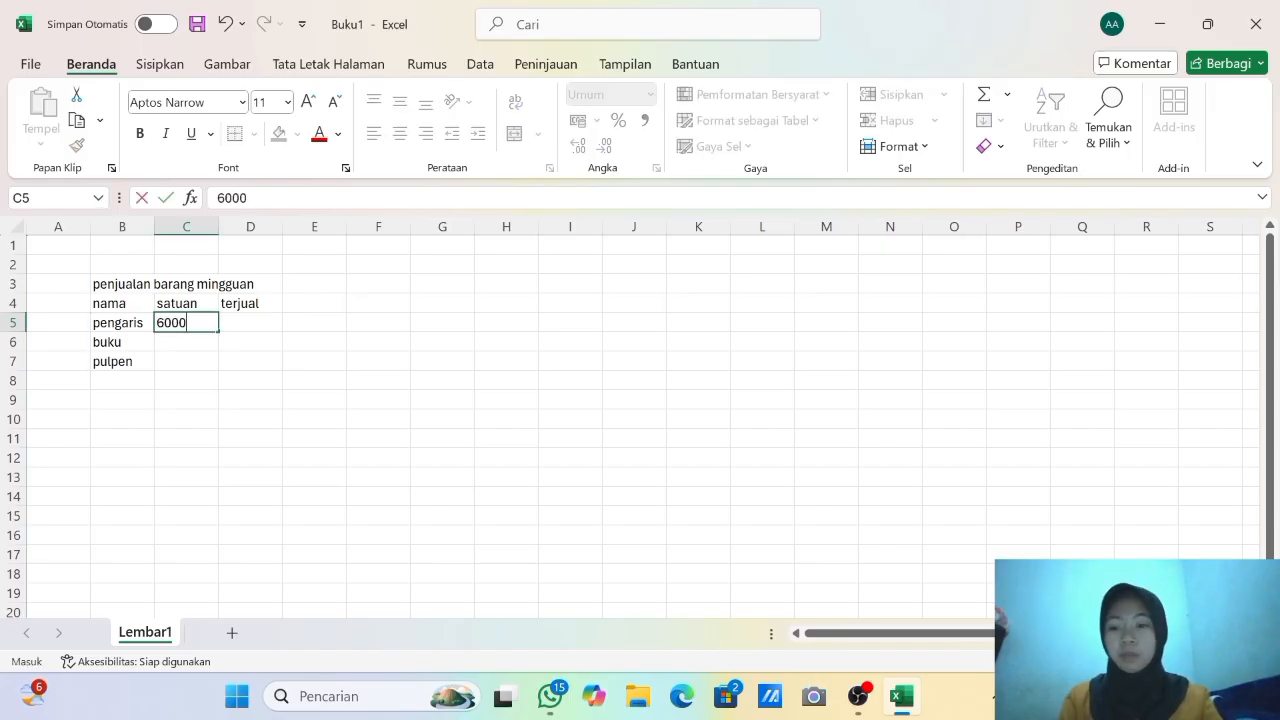
{"action": "key", "text": "Return"}
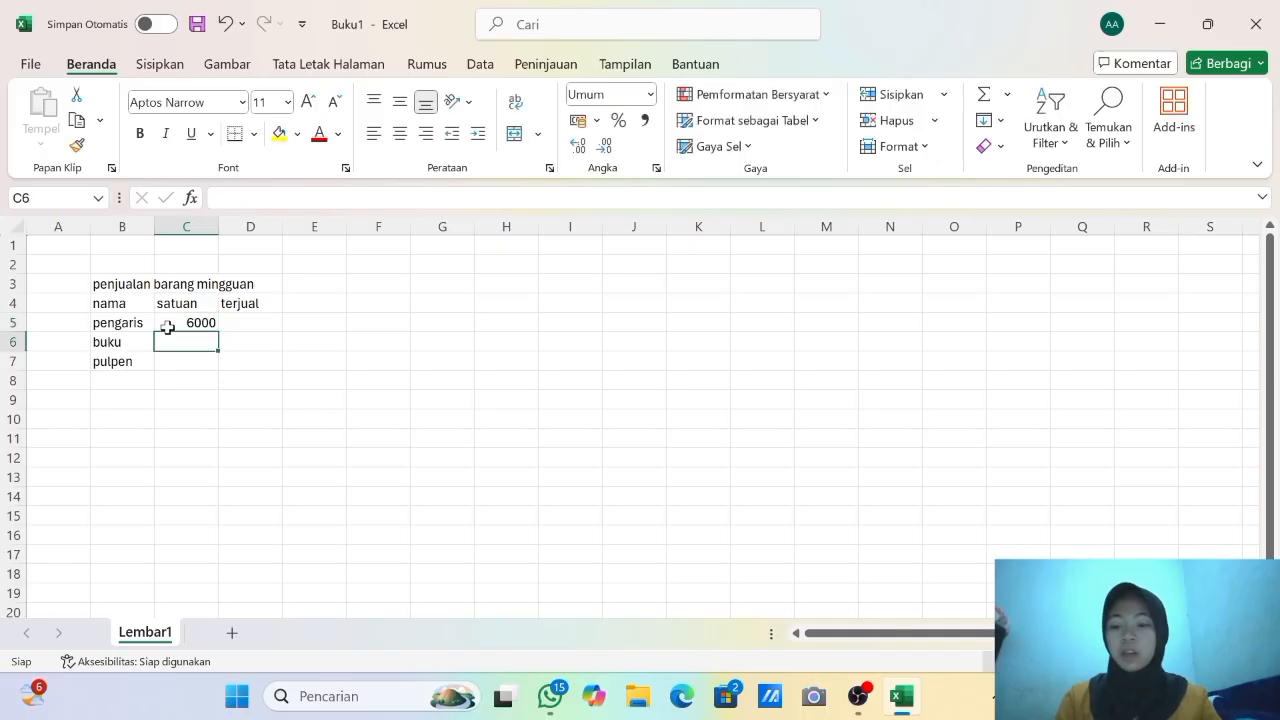
{"action": "type", "text": "5000"}
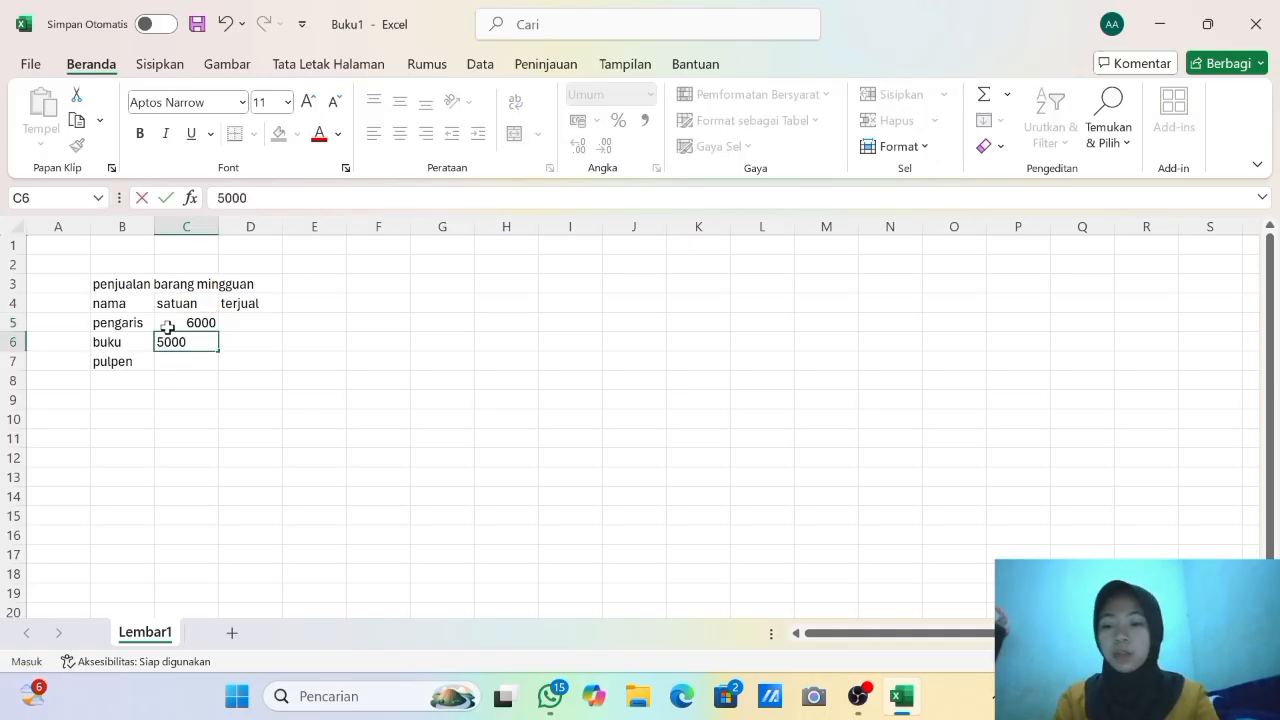
{"action": "key", "text": "Return"}
{"action": "type", "text": "4000"}
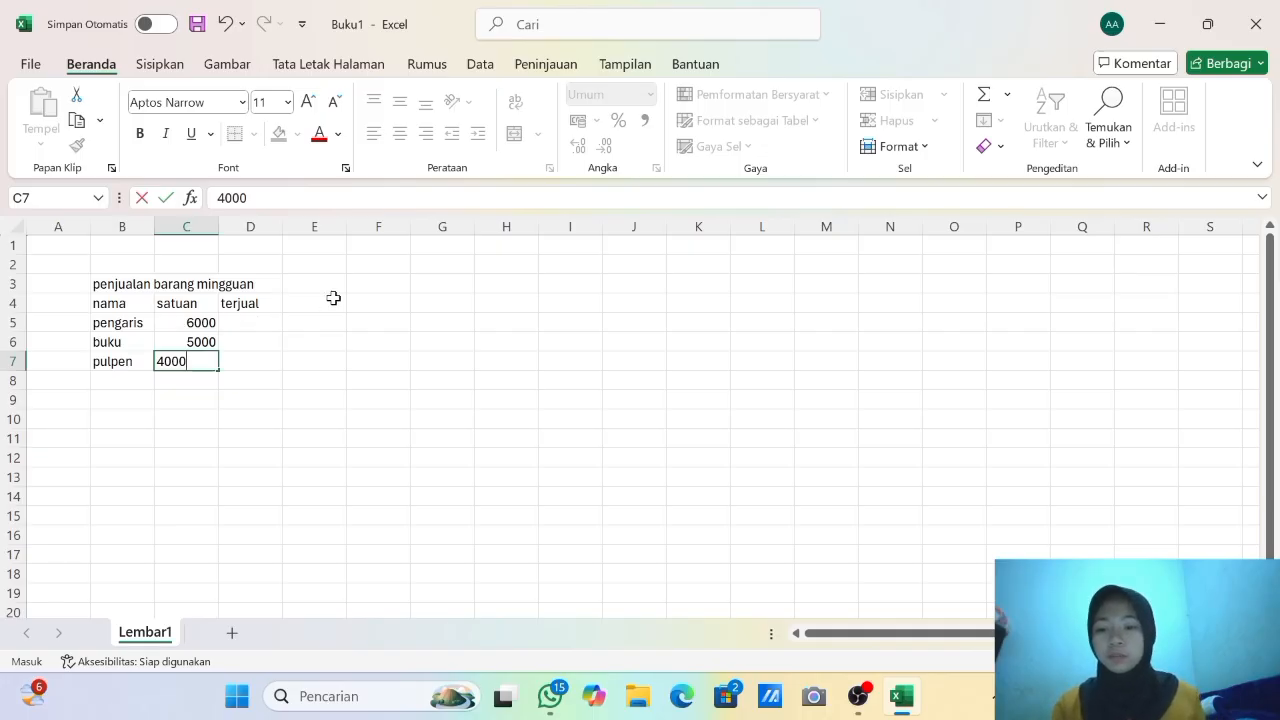
{"action": "left_click", "coordinate": [333, 440]}
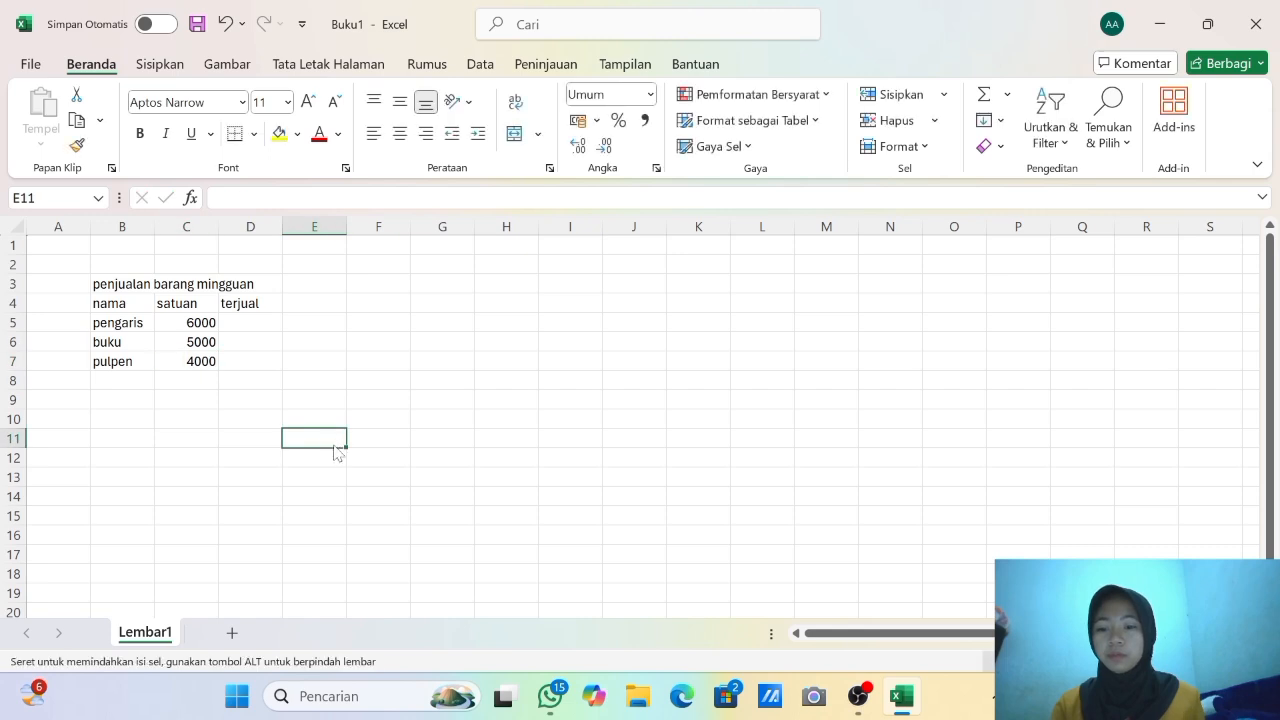
Fill the "terjual" column with 23, 30 and 50 in cells D5 to D7.
{"action": "double_click", "coordinate": [245, 326]}
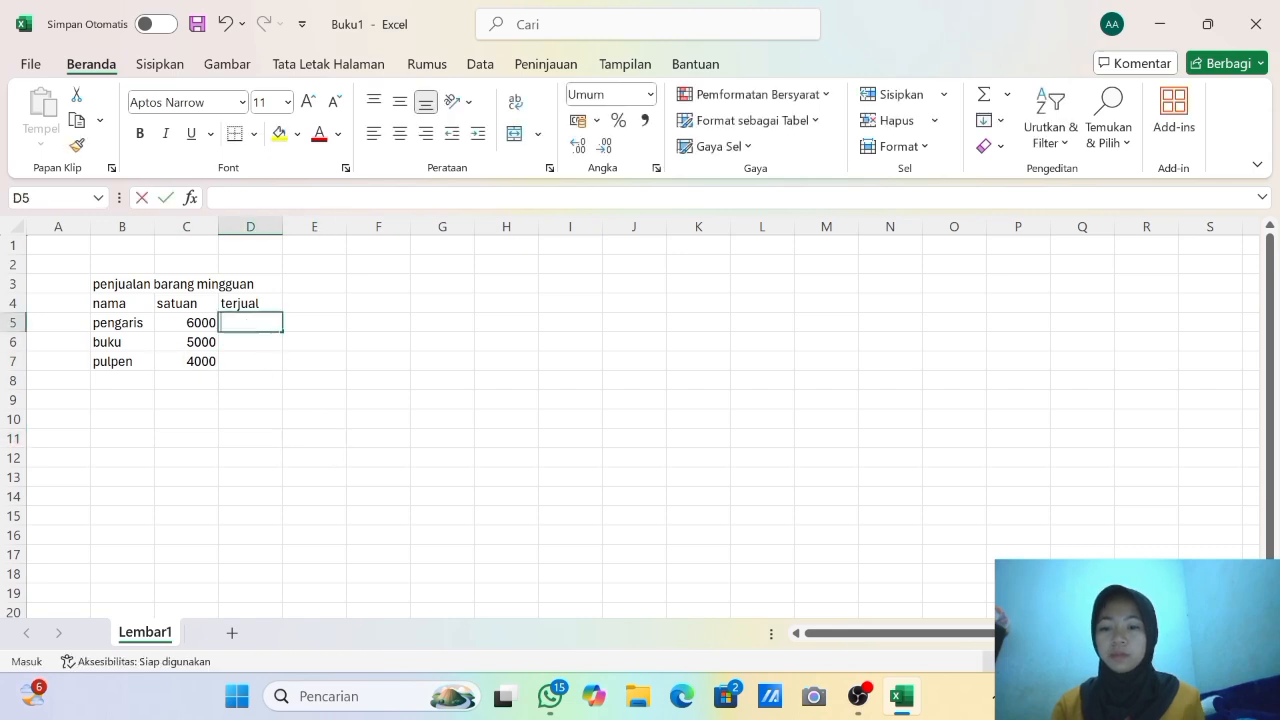
{"action": "type", "text": "23"}
{"action": "key", "text": "Return"}
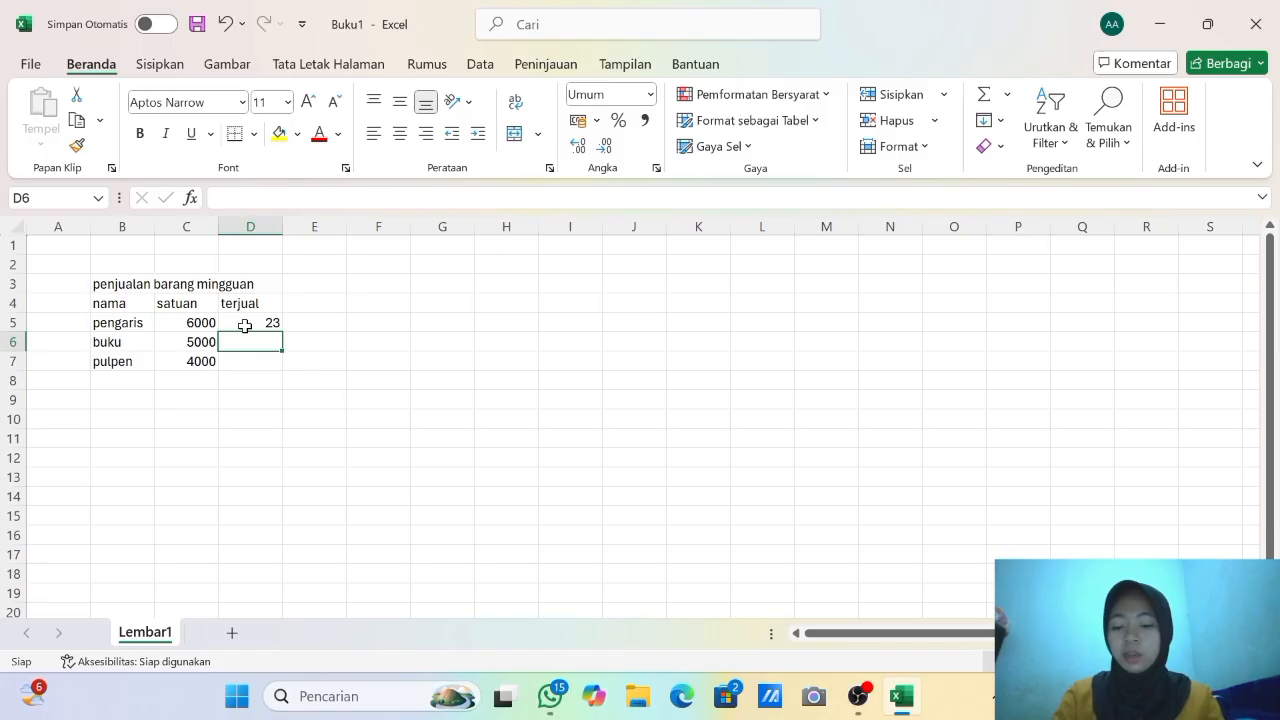
{"action": "type", "text": "30"}
{"action": "key", "text": "Return"}
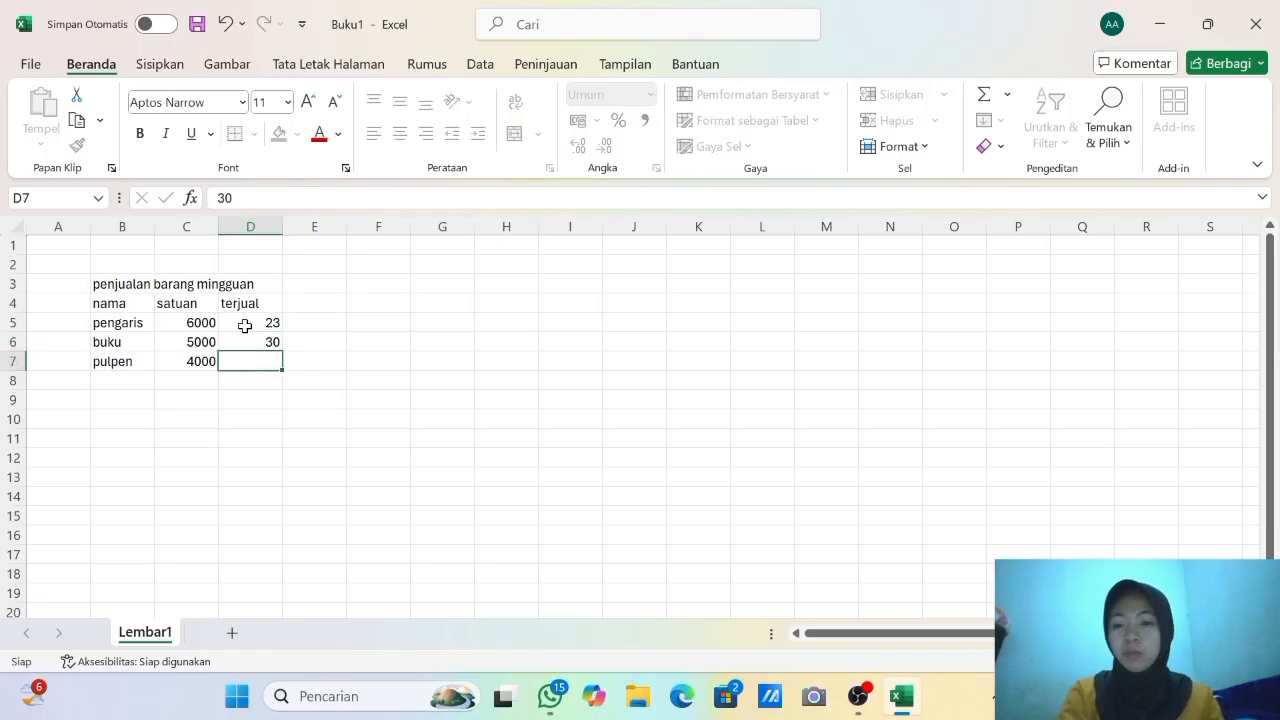
{"action": "type", "text": "5"}
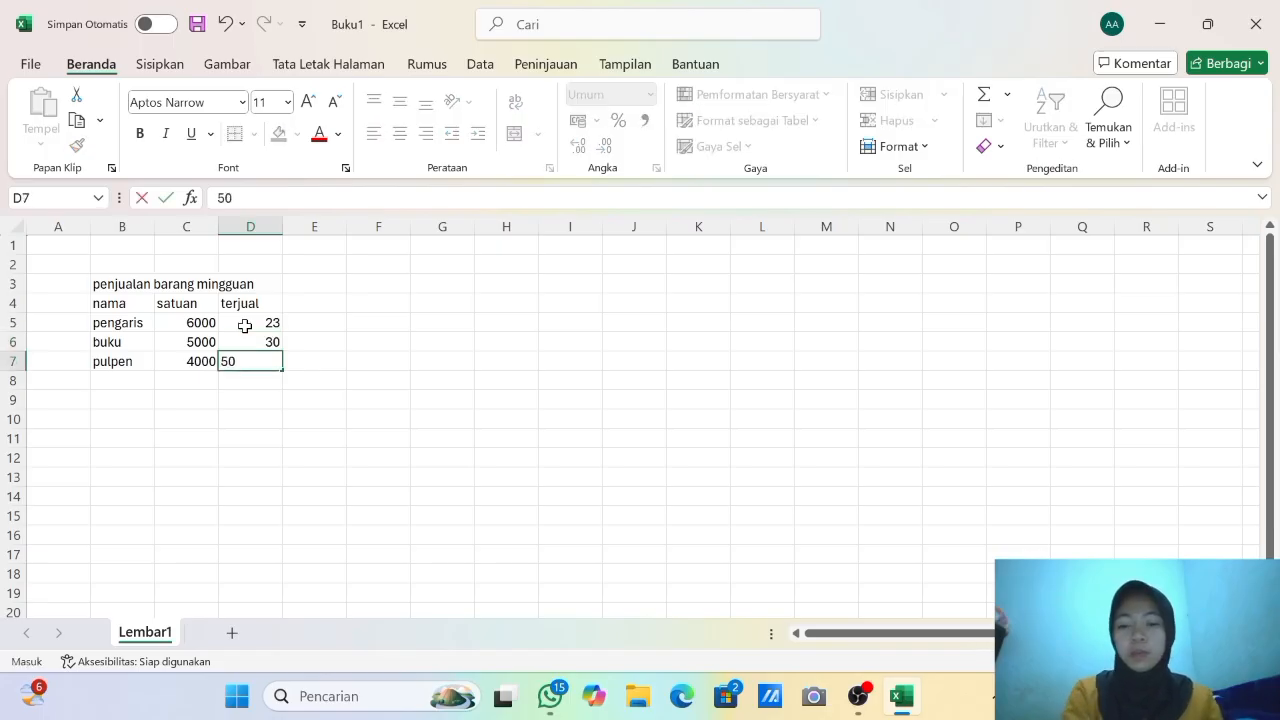
{"action": "type", "text": "0"}
{"action": "key", "text": "Return"}
{"action": "left_click", "coordinate": [362, 302]}
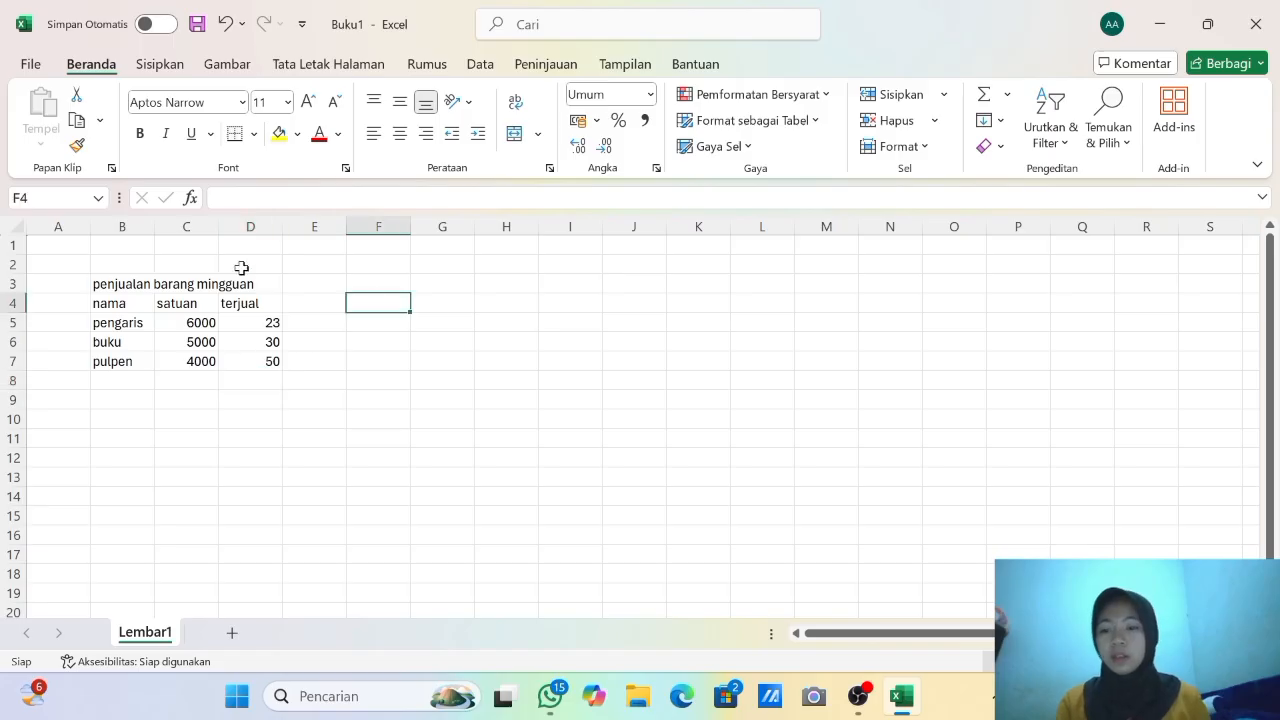
Set the font of the table title "penjualan barang mingguan" in cell B3 to Times New Roman.
{"action": "left_click", "coordinate": [130, 283]}
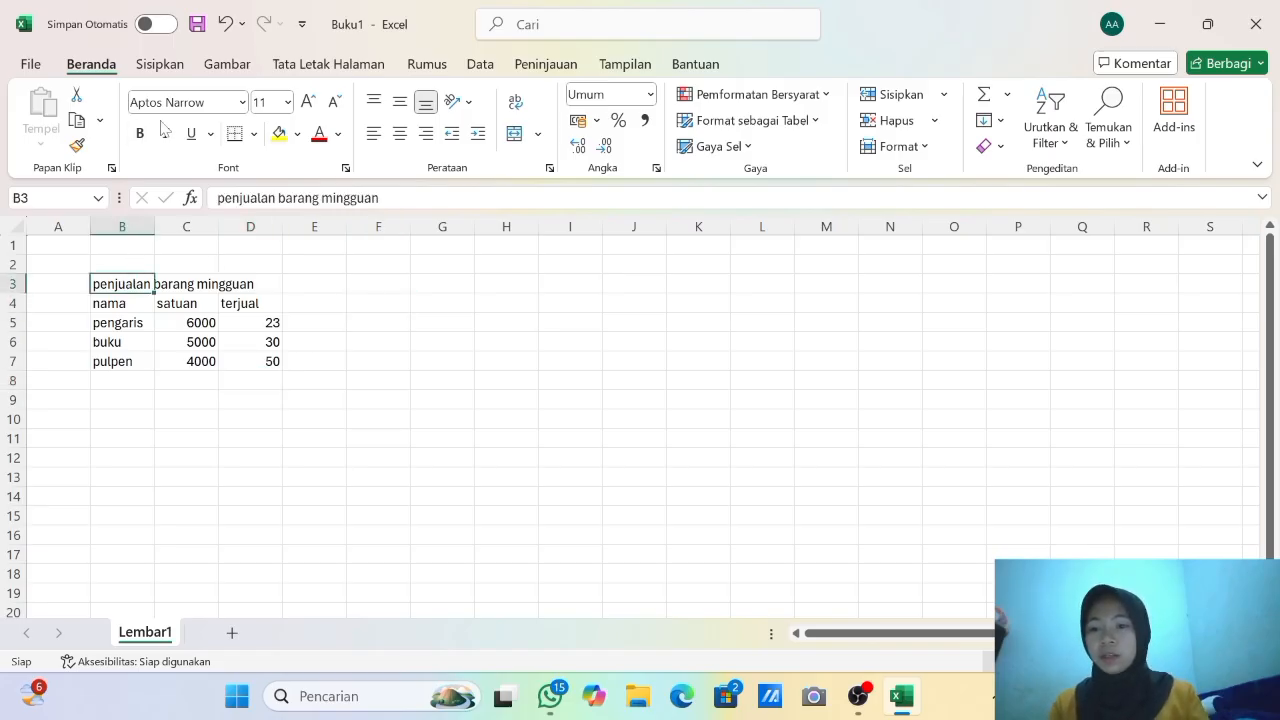
{"action": "left_click", "coordinate": [242, 102]}
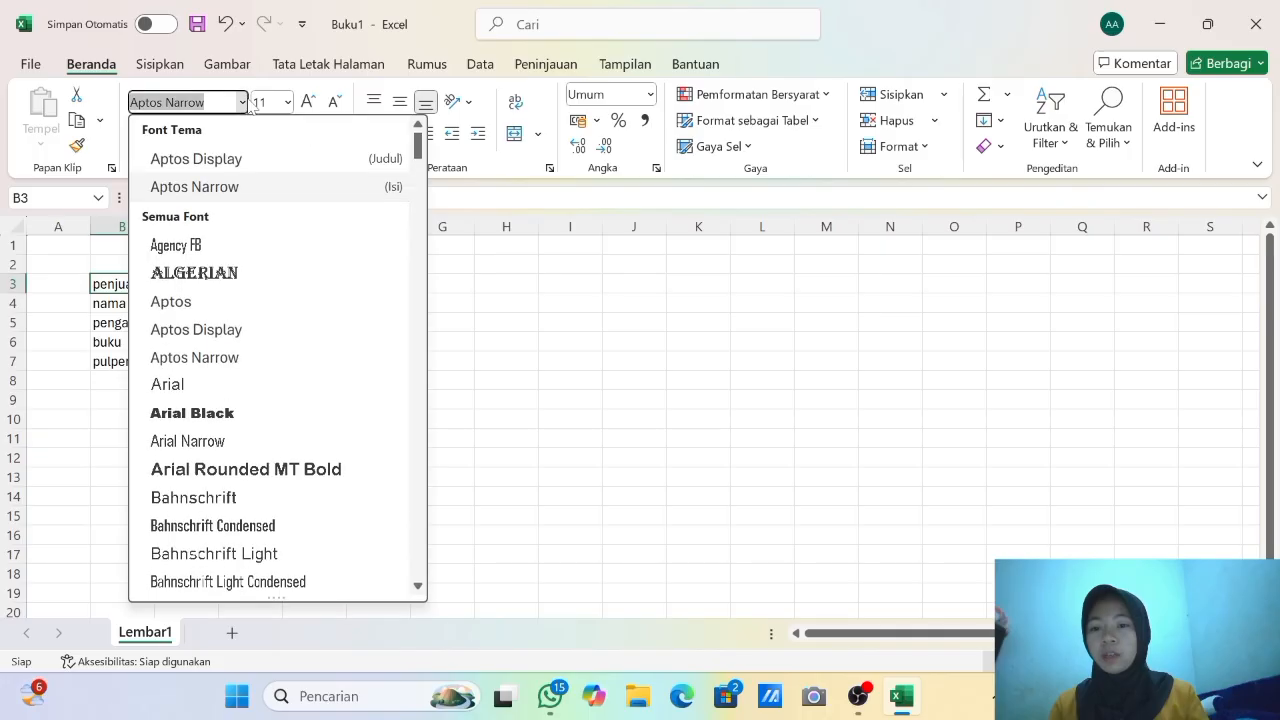
{"action": "key", "text": "BackSpace"}
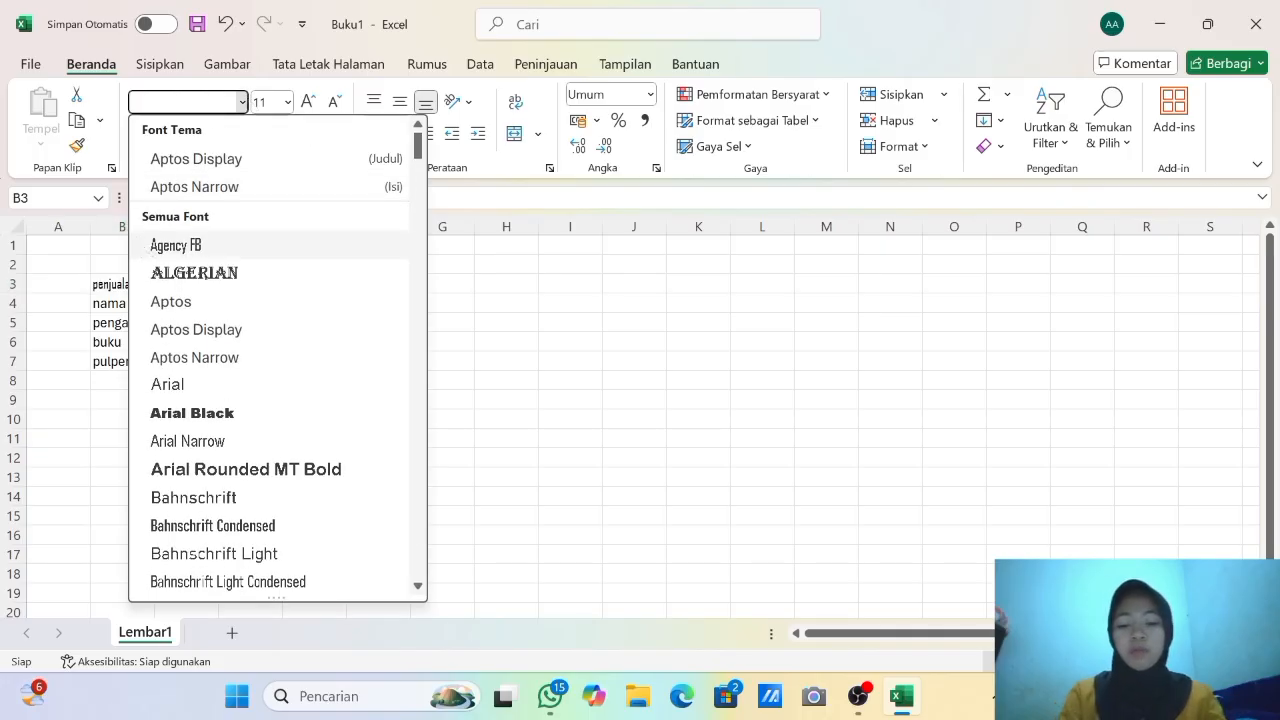
{"action": "type", "text": "ti"}
{"action": "key", "text": "Return"}
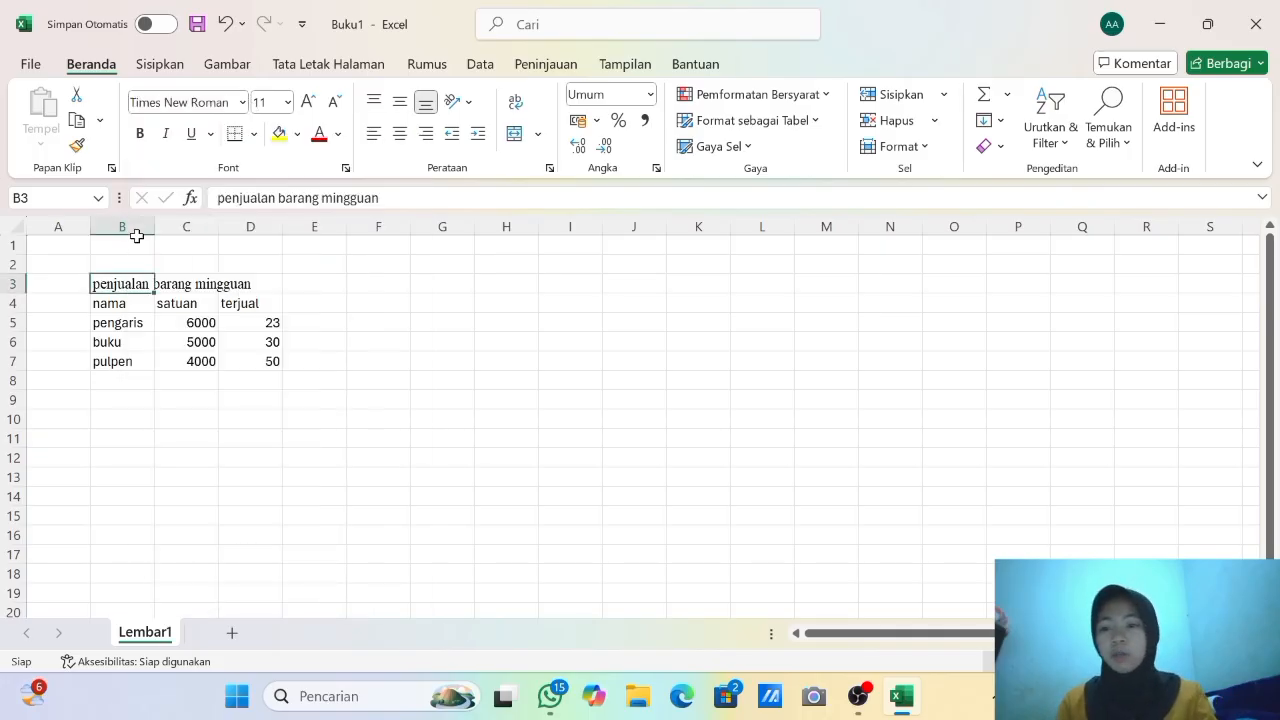
Make the title across cells B3 to D3 bold without italics and set its font colour to black.
{"action": "scroll", "coordinate": [203, 290], "scroll_direction": "up", "scroll_amount": 3}
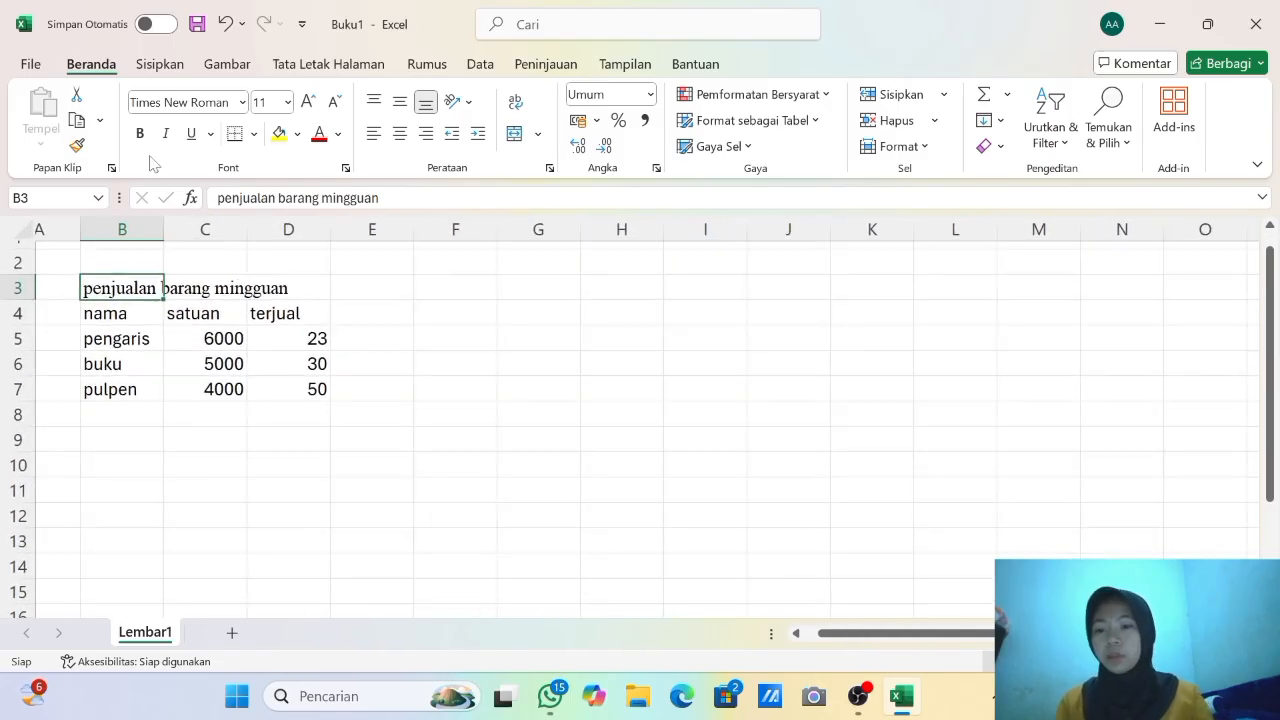
{"action": "left_click_drag", "start_coordinate": [94, 289], "coordinate": [270, 294]}
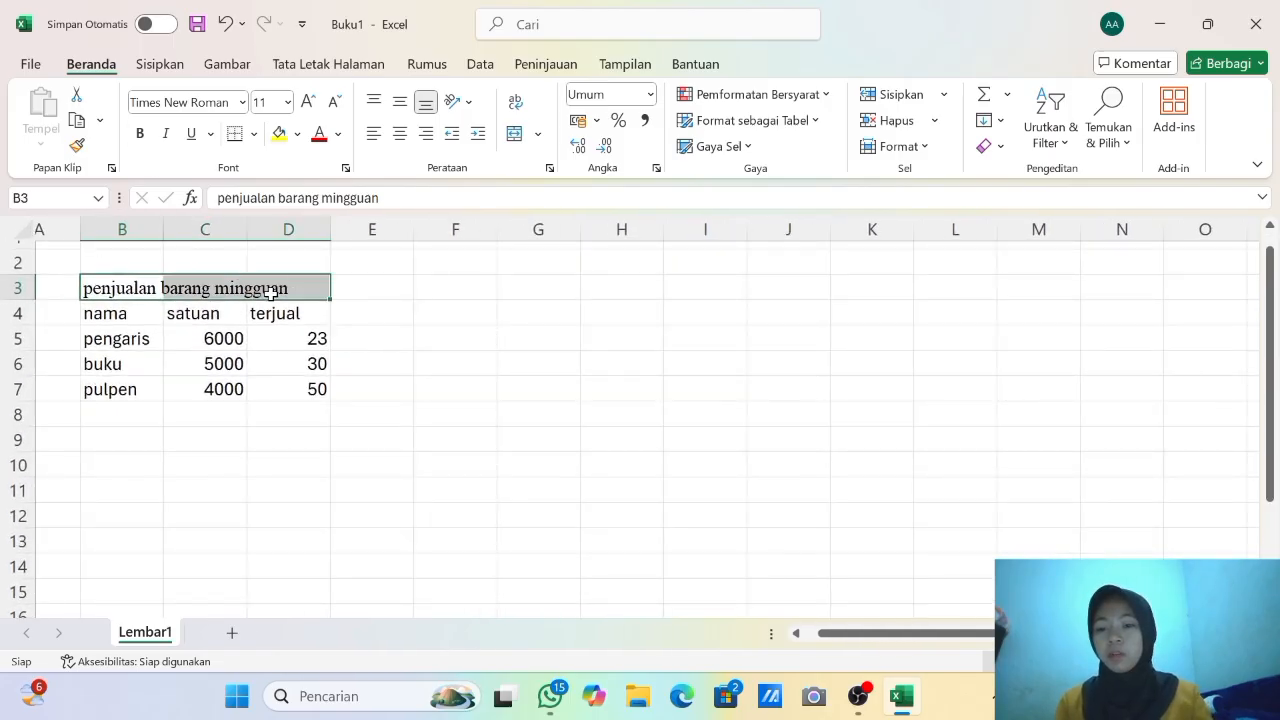
{"action": "left_click", "coordinate": [141, 134]}
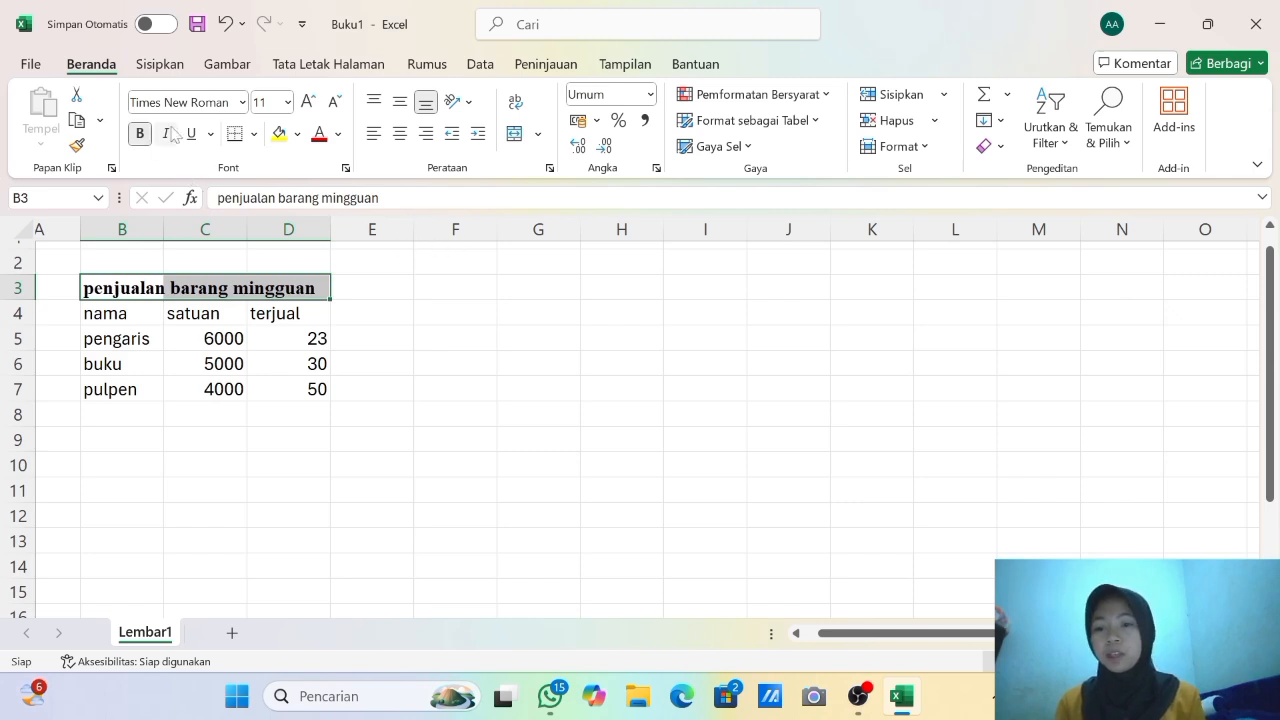
{"action": "left_click", "coordinate": [168, 133]}
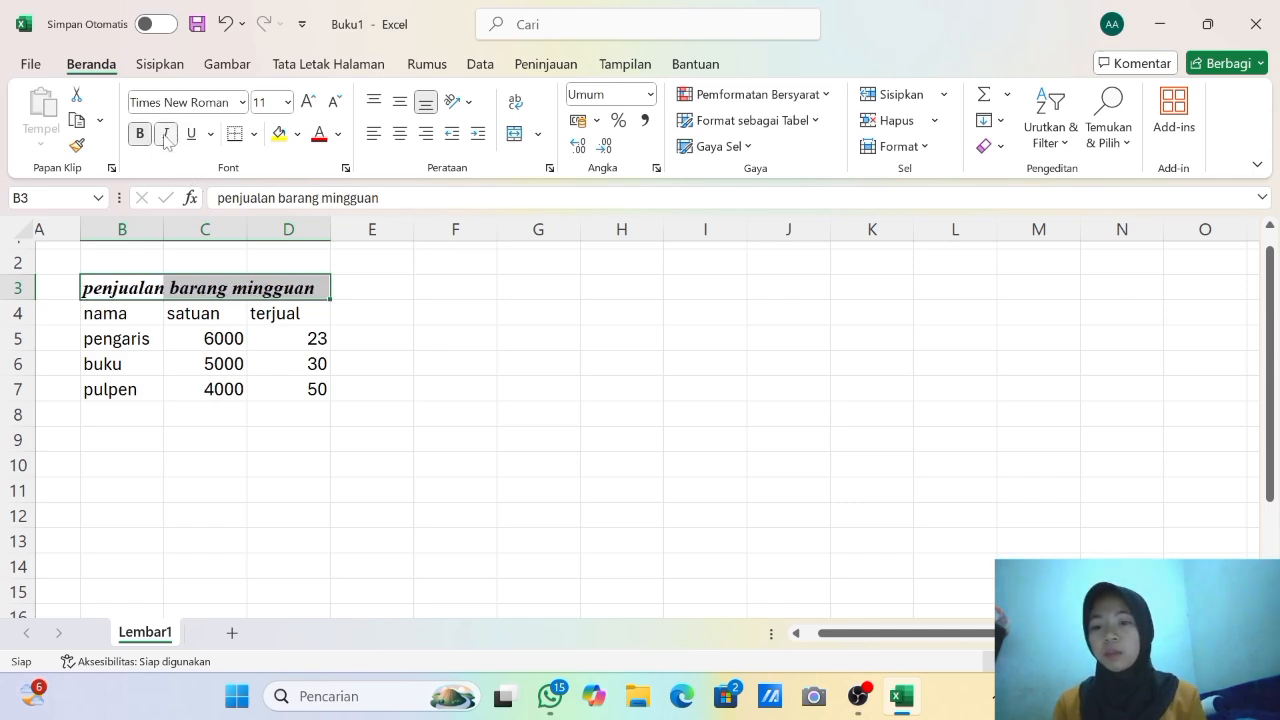
{"action": "left_click", "coordinate": [167, 134]}
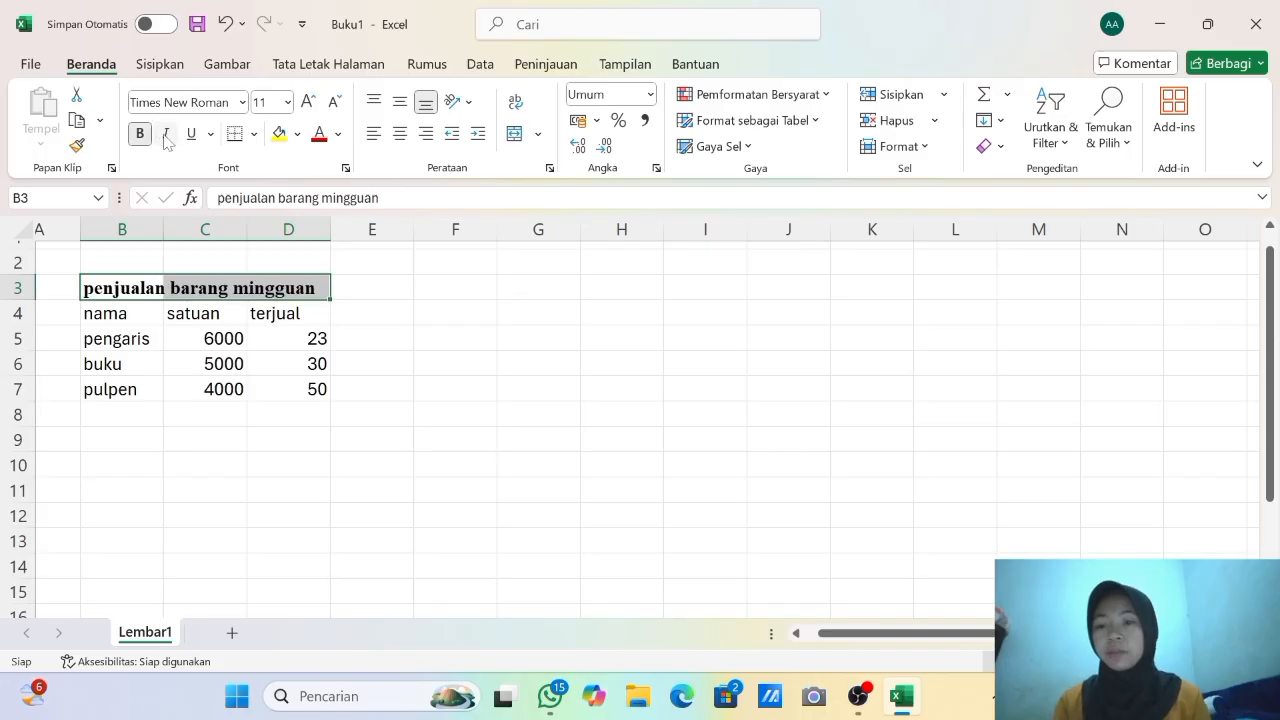
{"action": "left_click", "coordinate": [337, 136]}
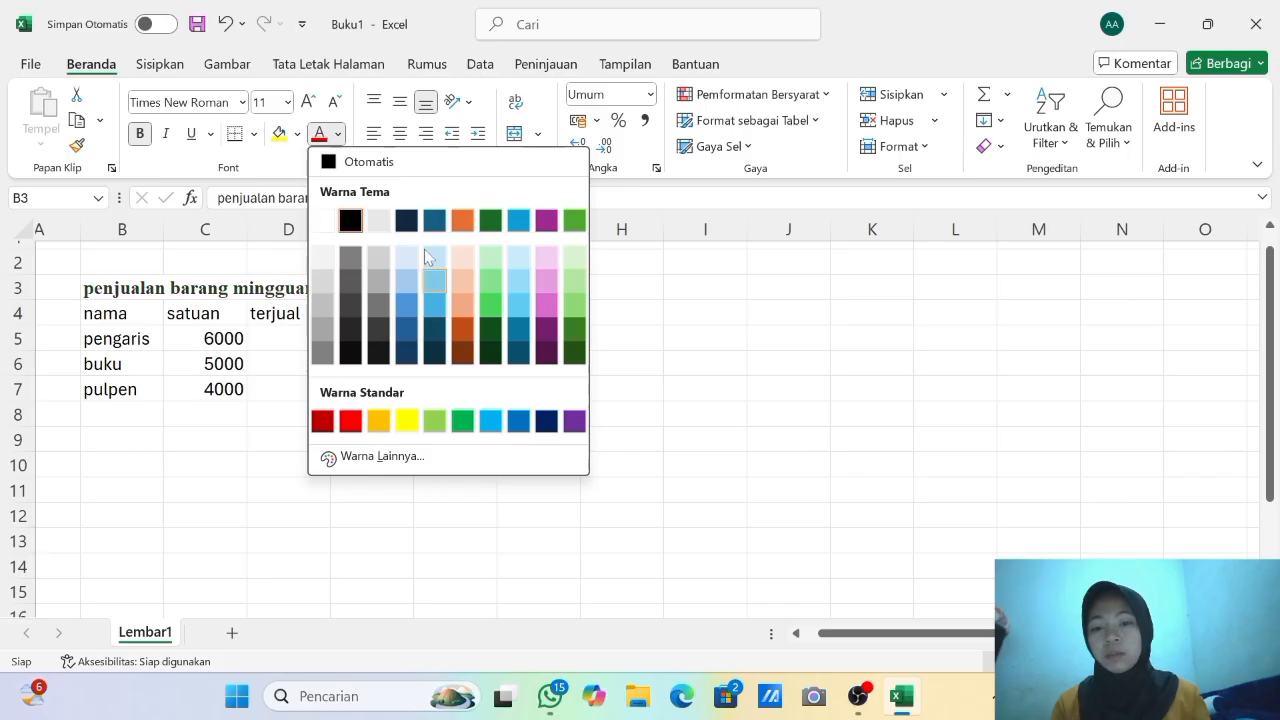
{"action": "left_click", "coordinate": [352, 225]}
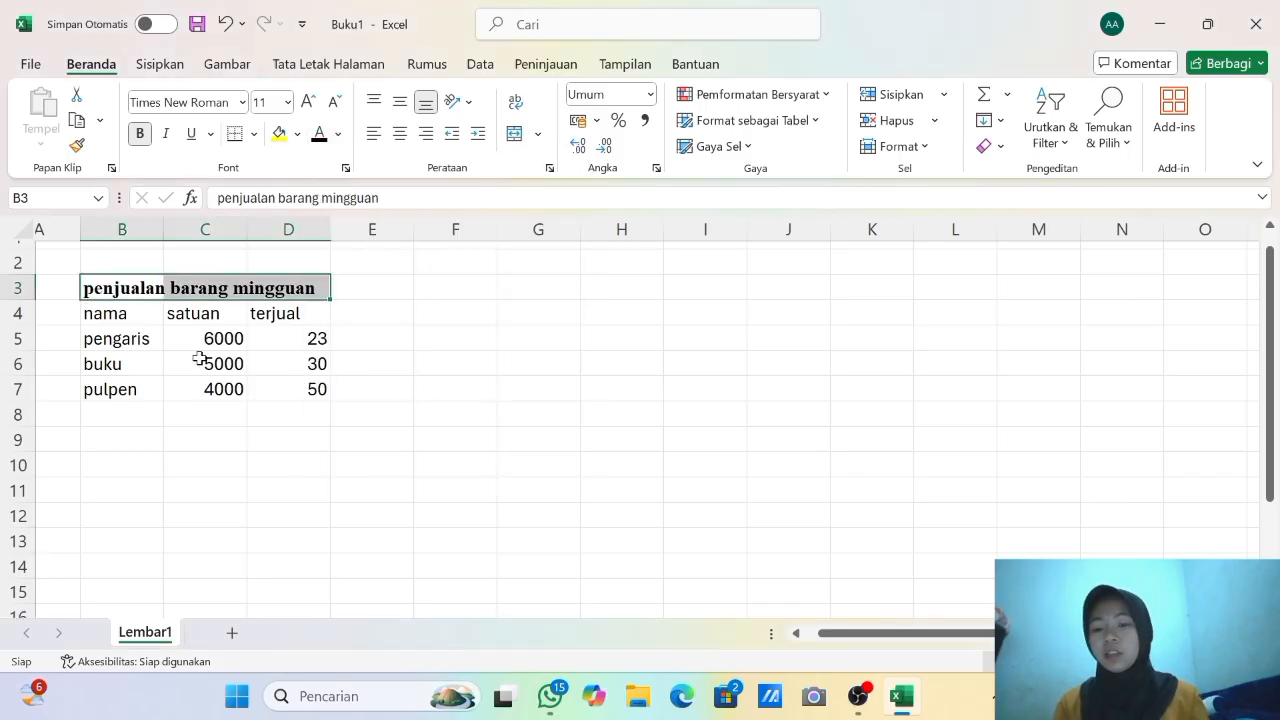
{"action": "left_click", "coordinate": [144, 465]}
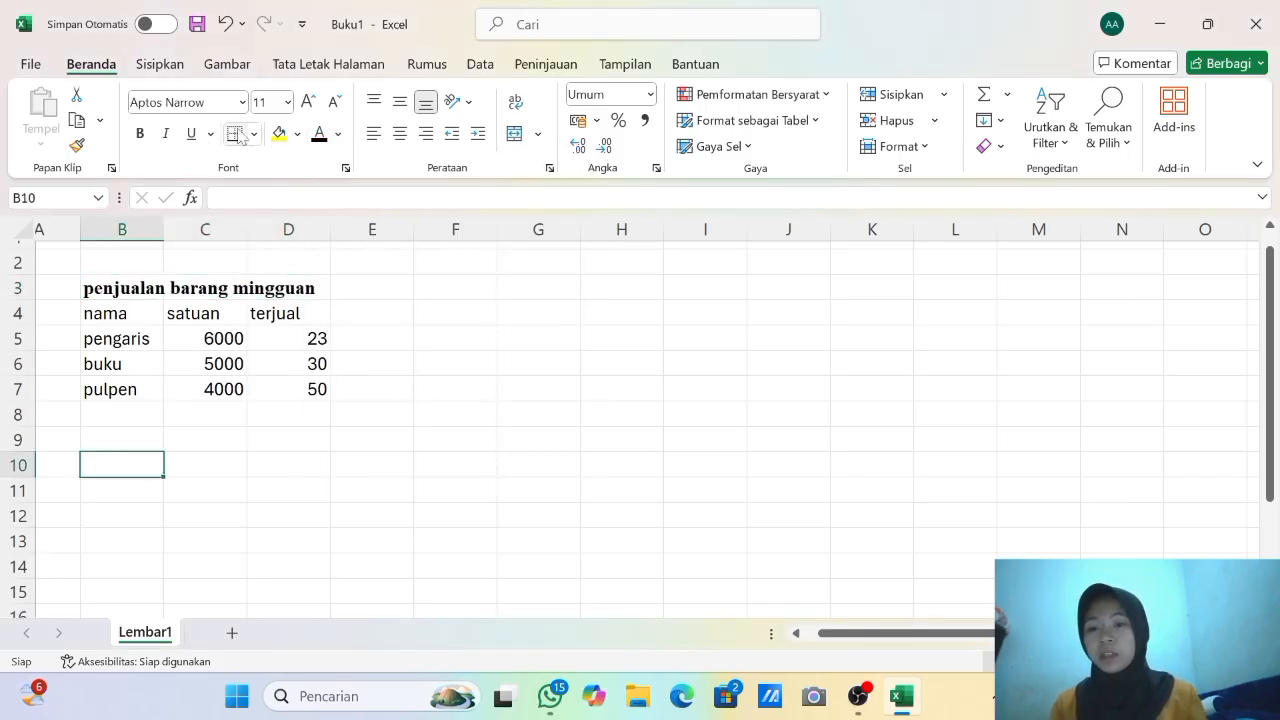
Apply all borders to the table cells B4 to D7.
{"action": "left_click", "coordinate": [121, 318]}
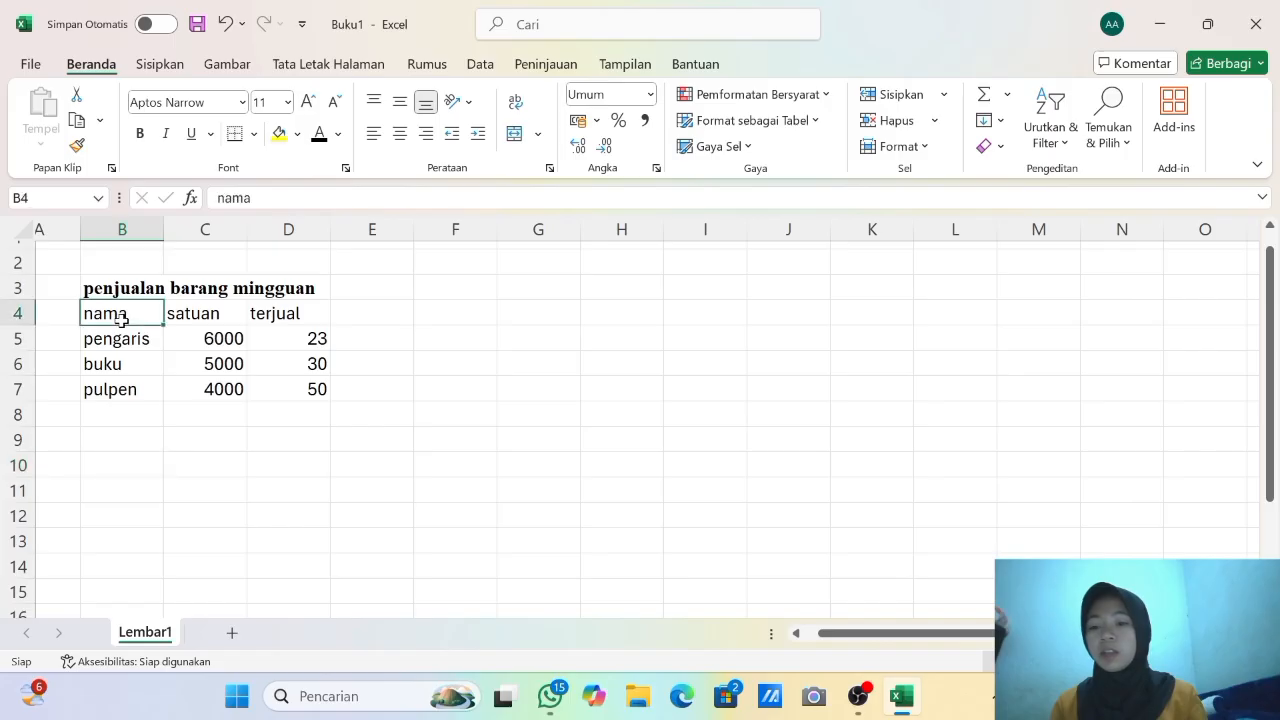
{"action": "left_click_drag", "start_coordinate": [193, 336], "coordinate": [314, 386]}
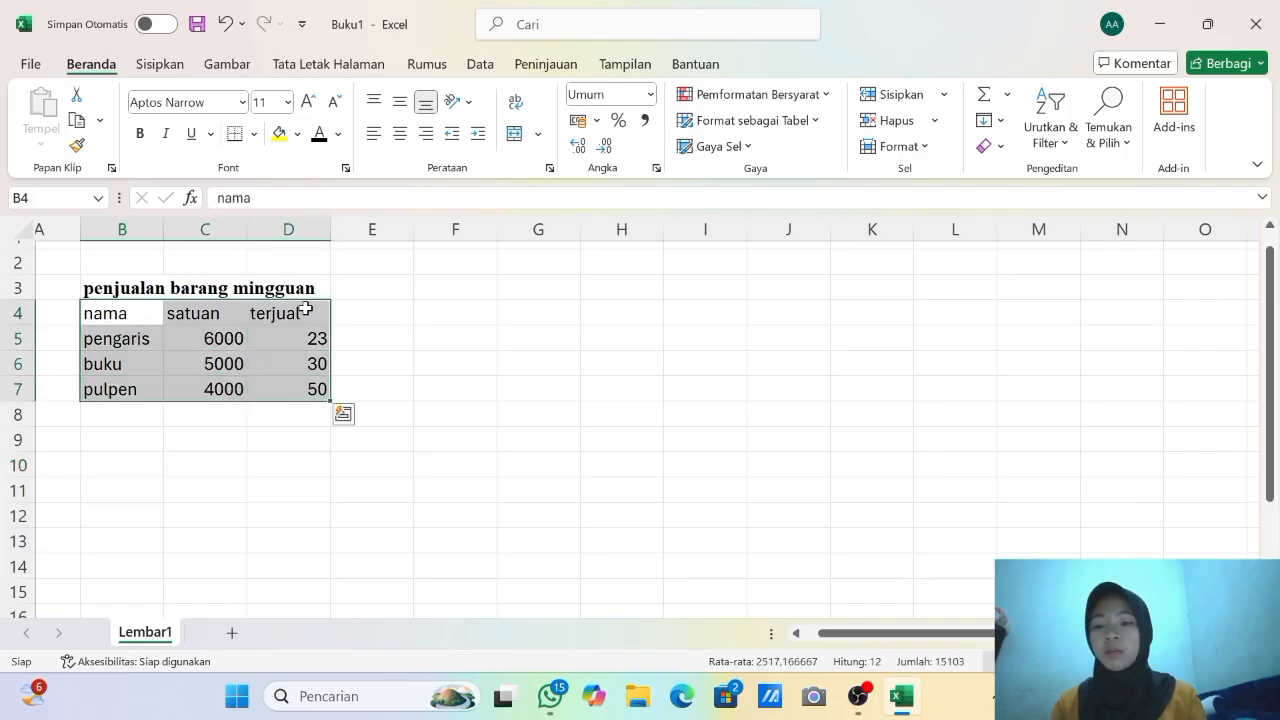
{"action": "left_click", "coordinate": [253, 135]}
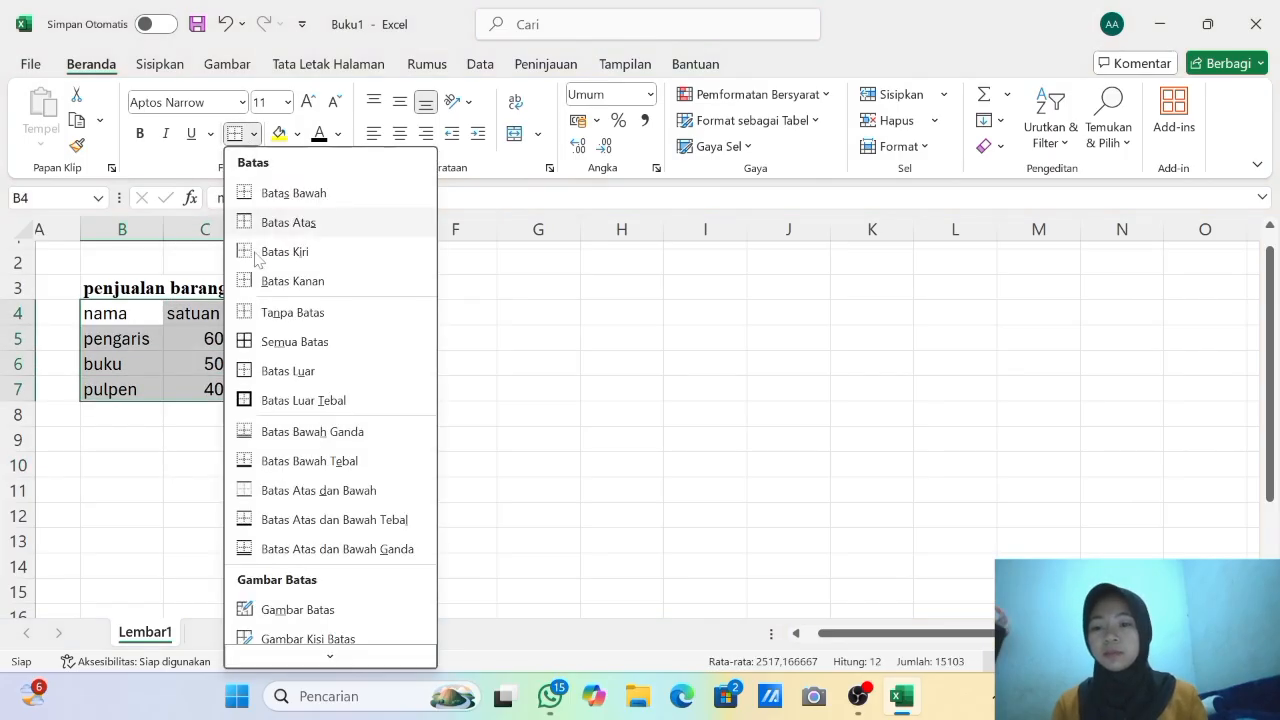
{"action": "left_click", "coordinate": [263, 342]}
{"action": "left_click", "coordinate": [385, 334]}
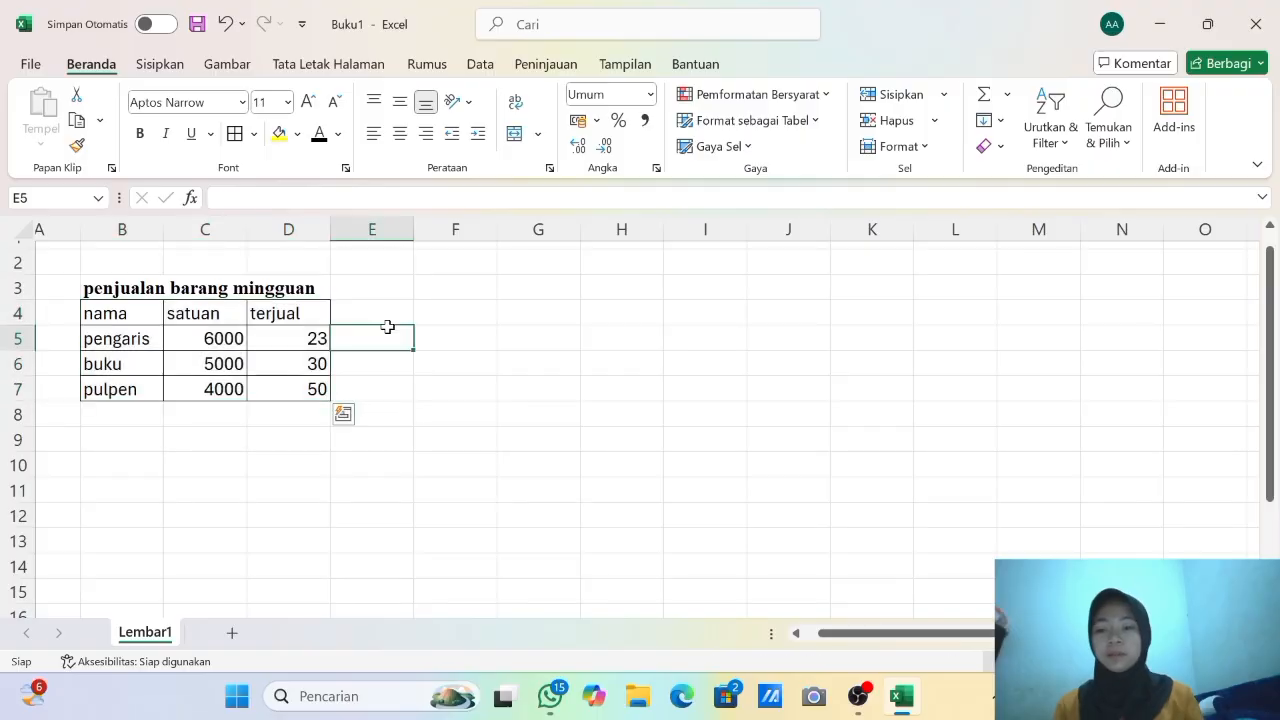
Fill the header cells B4 to D4 with the dark blue theme colour, leaving cell E5 unfilled.
{"action": "left_click", "coordinate": [298, 134]}
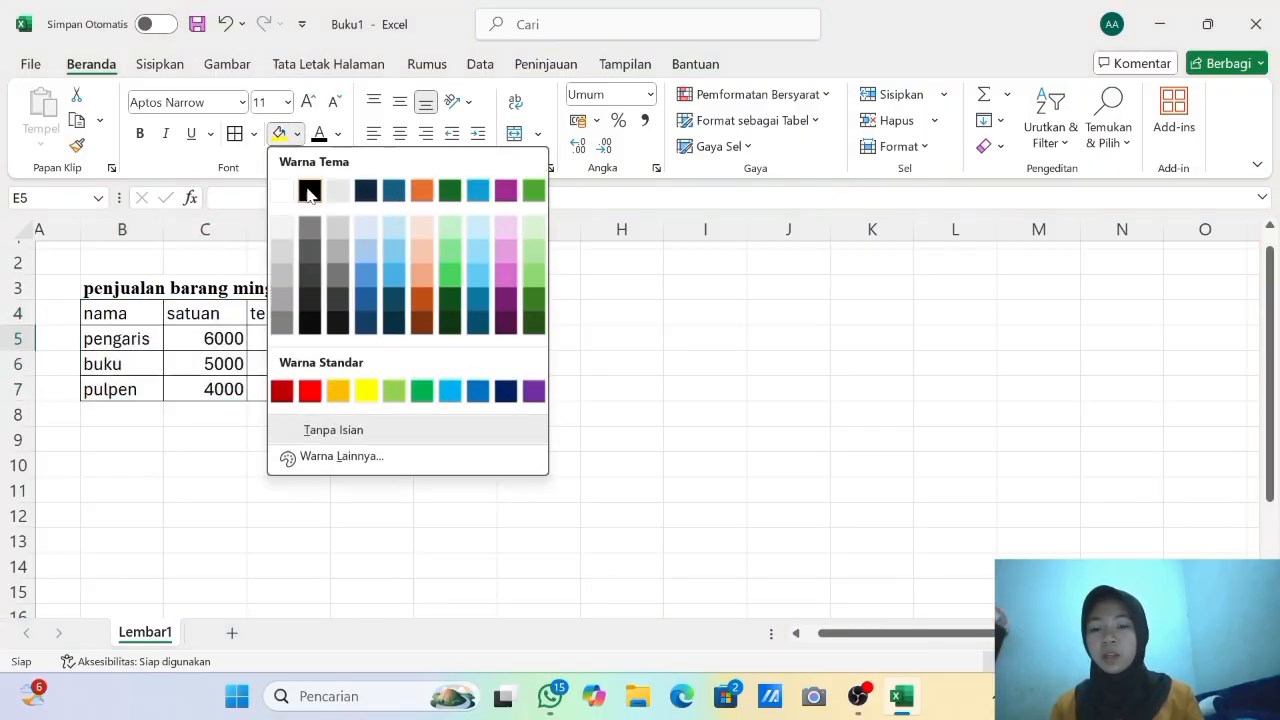
{"action": "left_click", "coordinate": [394, 190]}
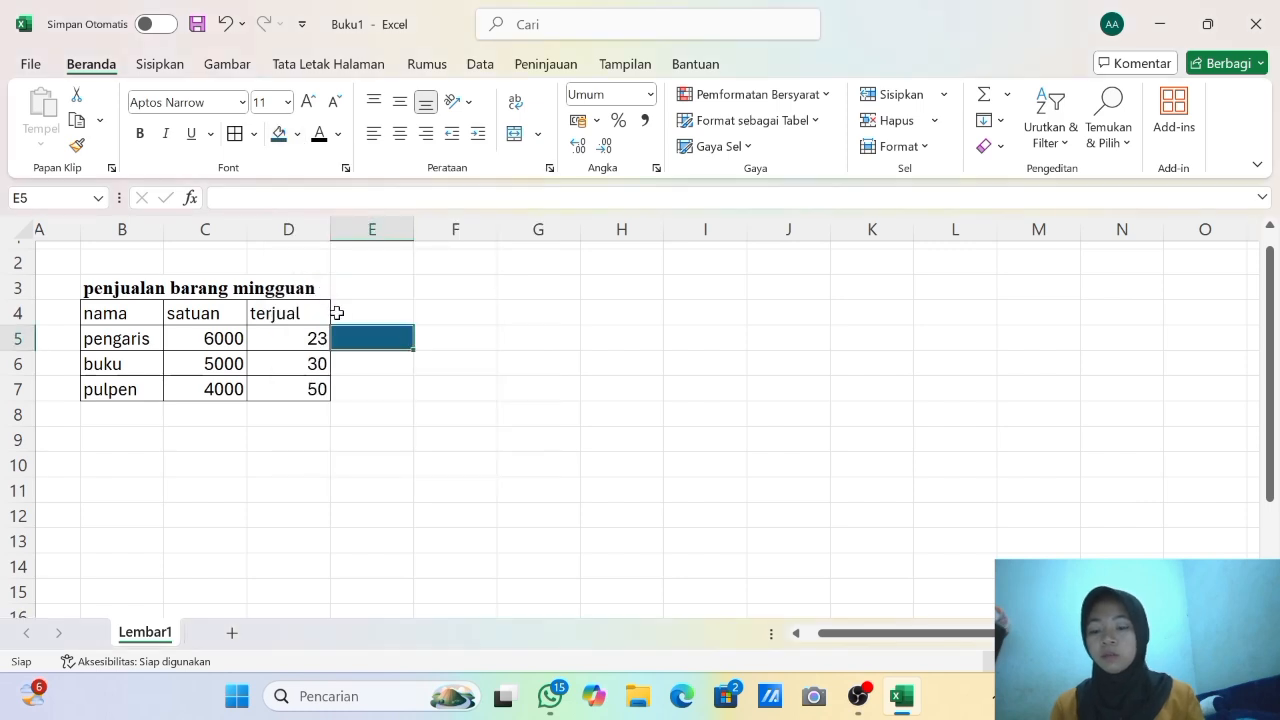
{"action": "key", "text": "ctrl+z"}
{"action": "left_click", "coordinate": [132, 314]}
{"action": "left_click_drag", "start_coordinate": [132, 314], "coordinate": [272, 318]}
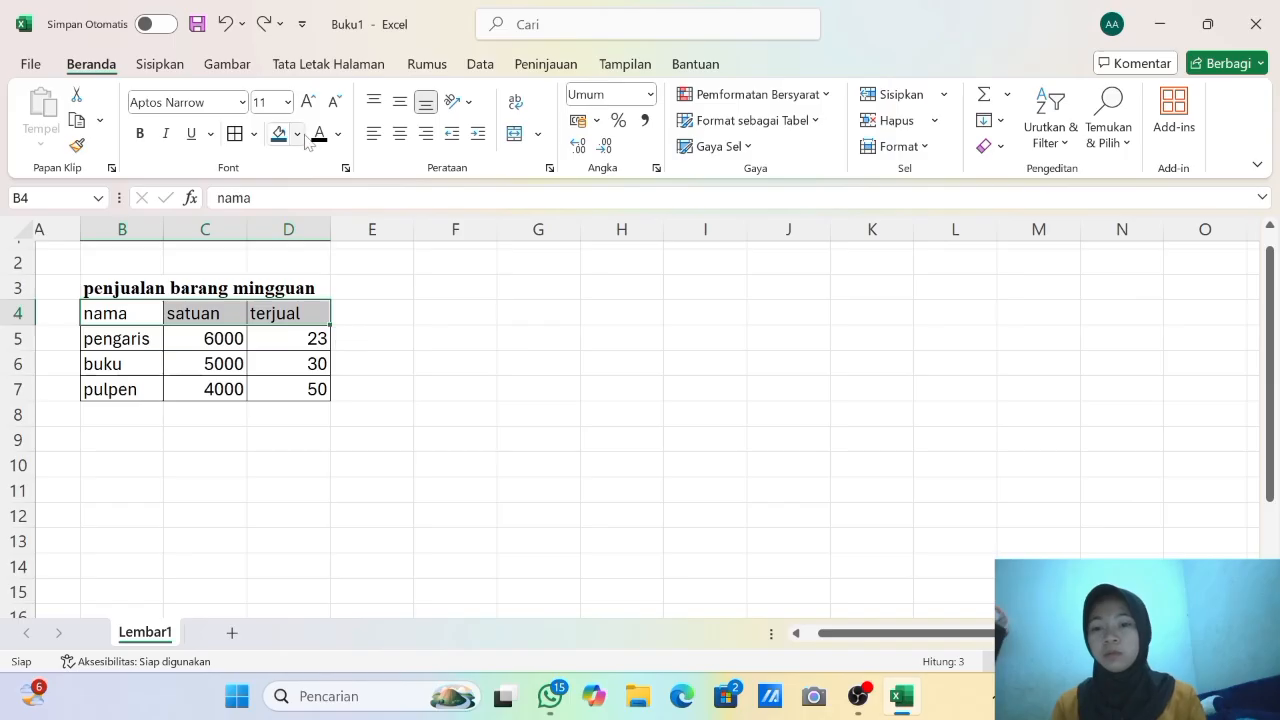
{"action": "left_click", "coordinate": [279, 133]}
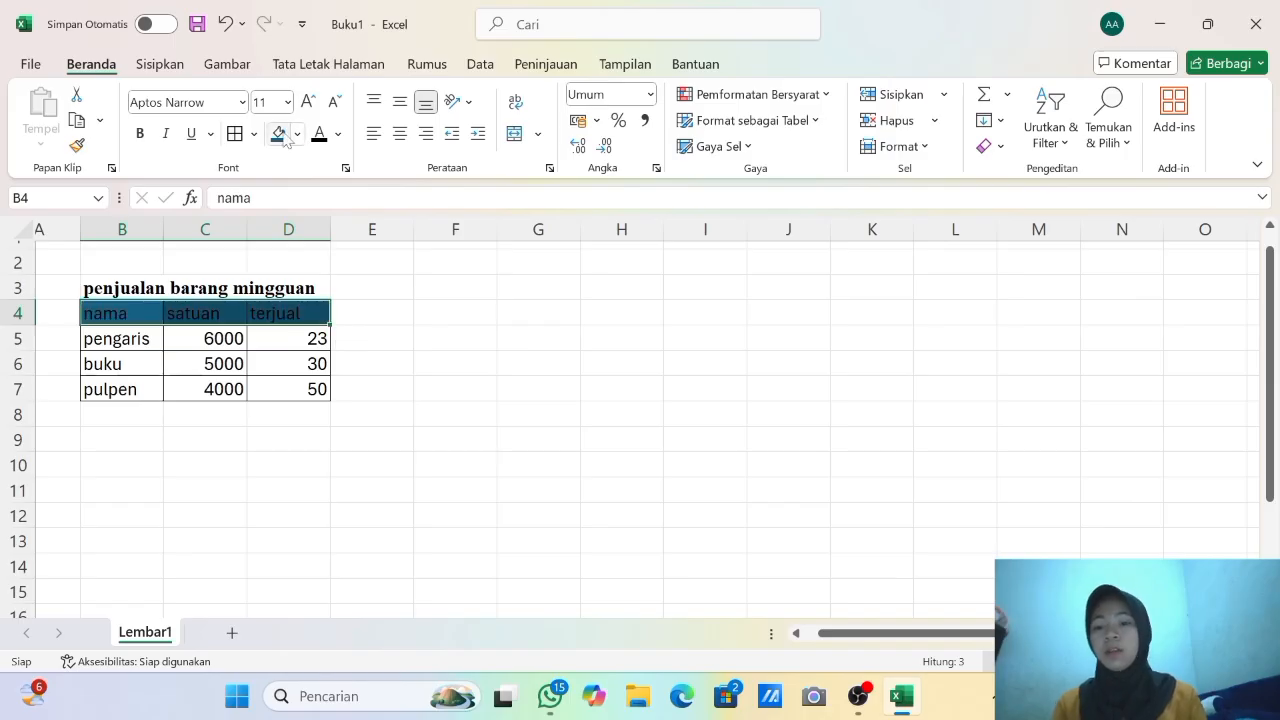
{"action": "left_click", "coordinate": [509, 384]}
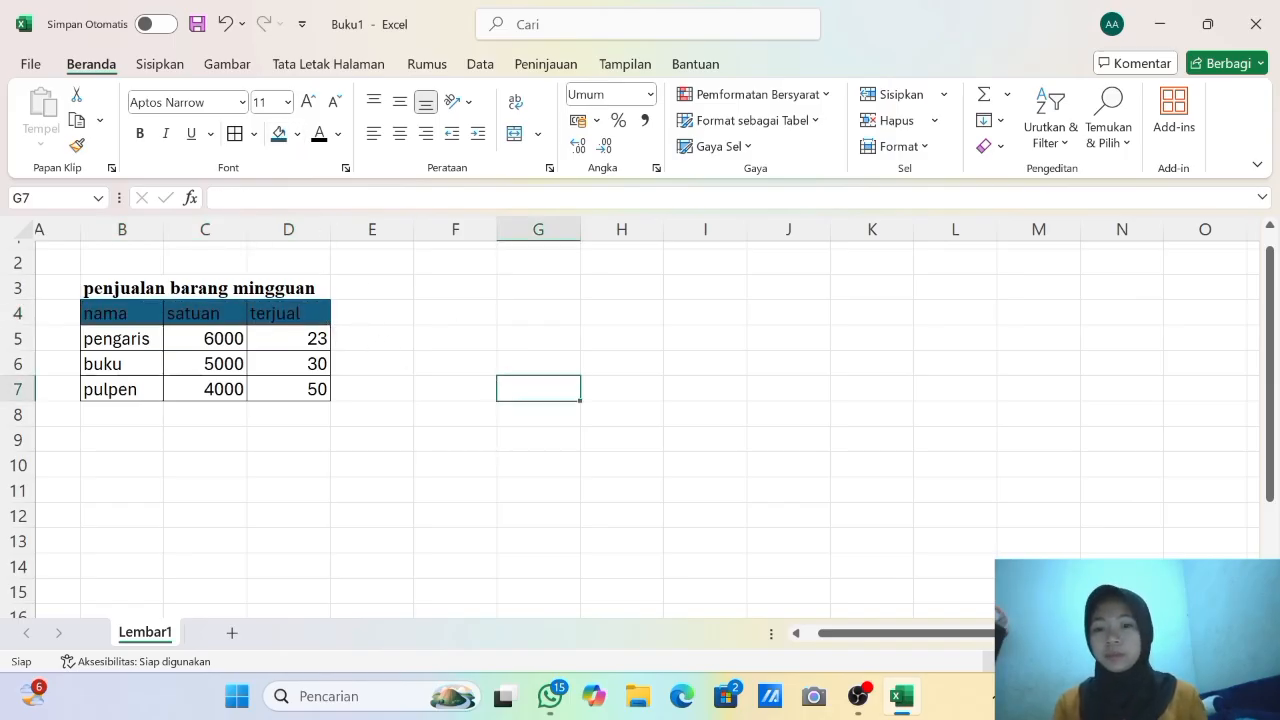
Centre the contents of the table cells B4 to D7 both vertically and horizontally.
{"action": "left_click_drag", "start_coordinate": [135, 313], "coordinate": [266, 386]}
{"action": "left_click", "coordinate": [400, 103]}
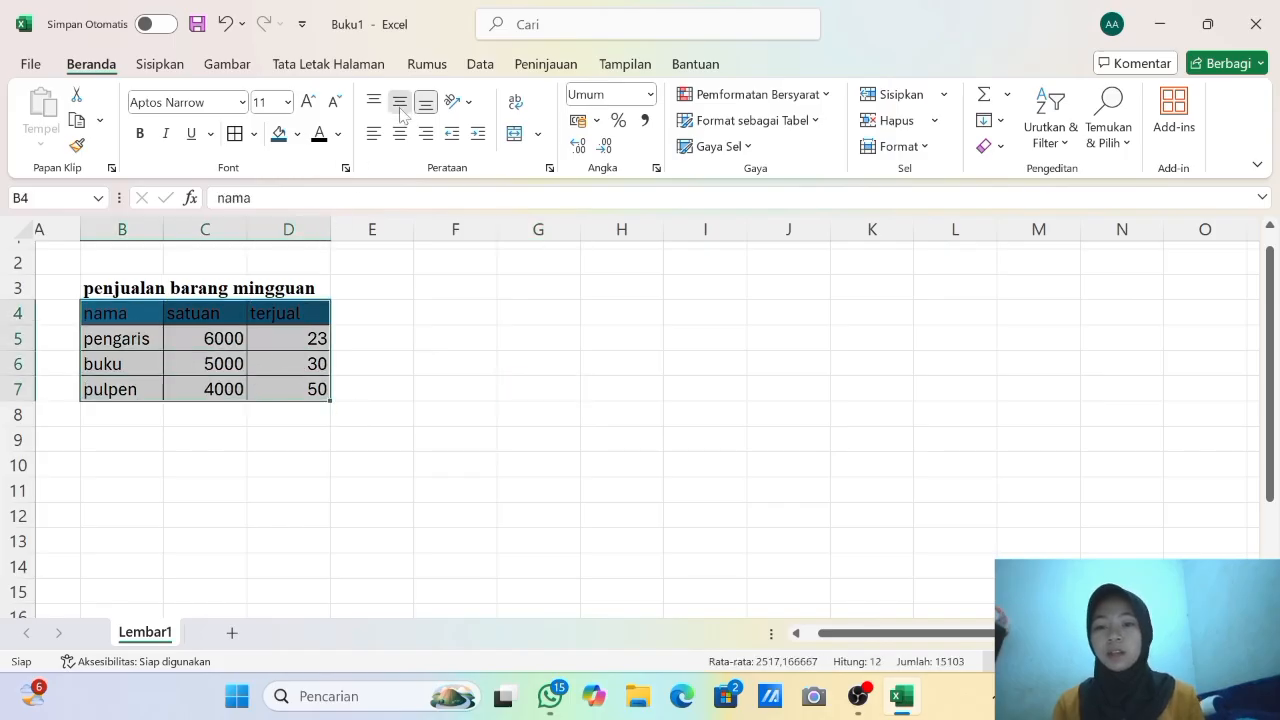
{"action": "left_click", "coordinate": [400, 134]}
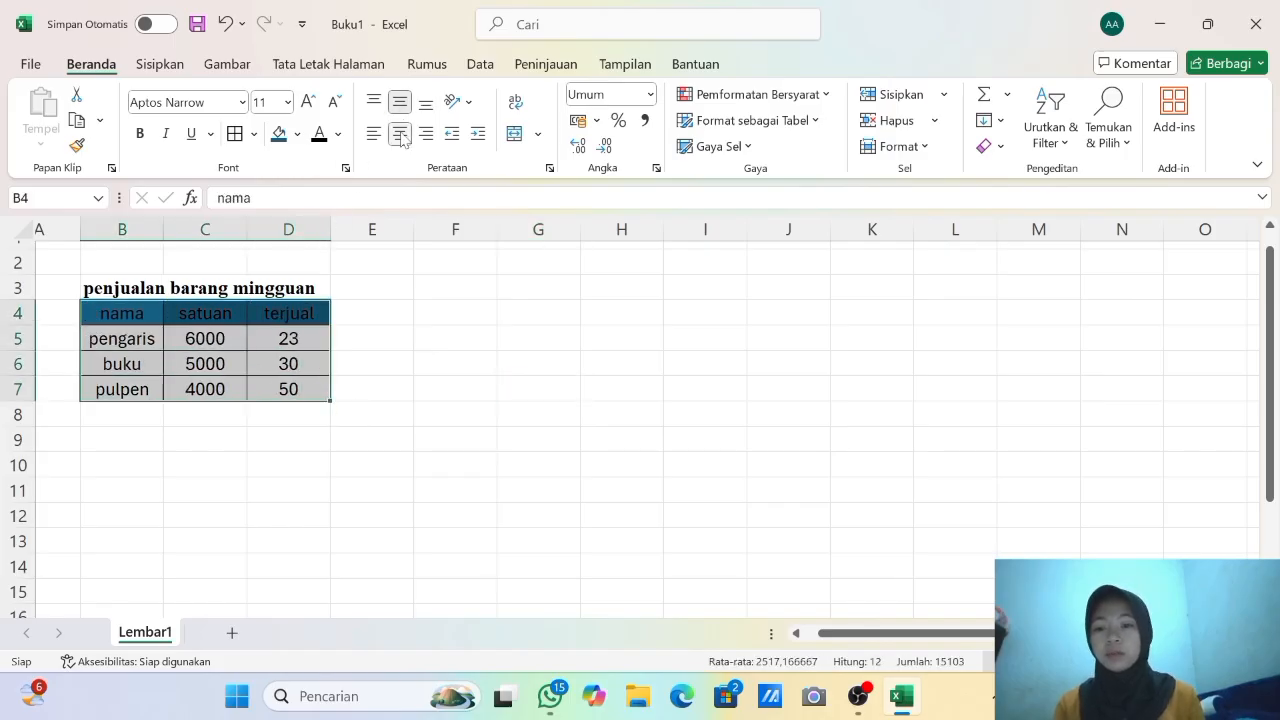
{"action": "left_click", "coordinate": [408, 397]}
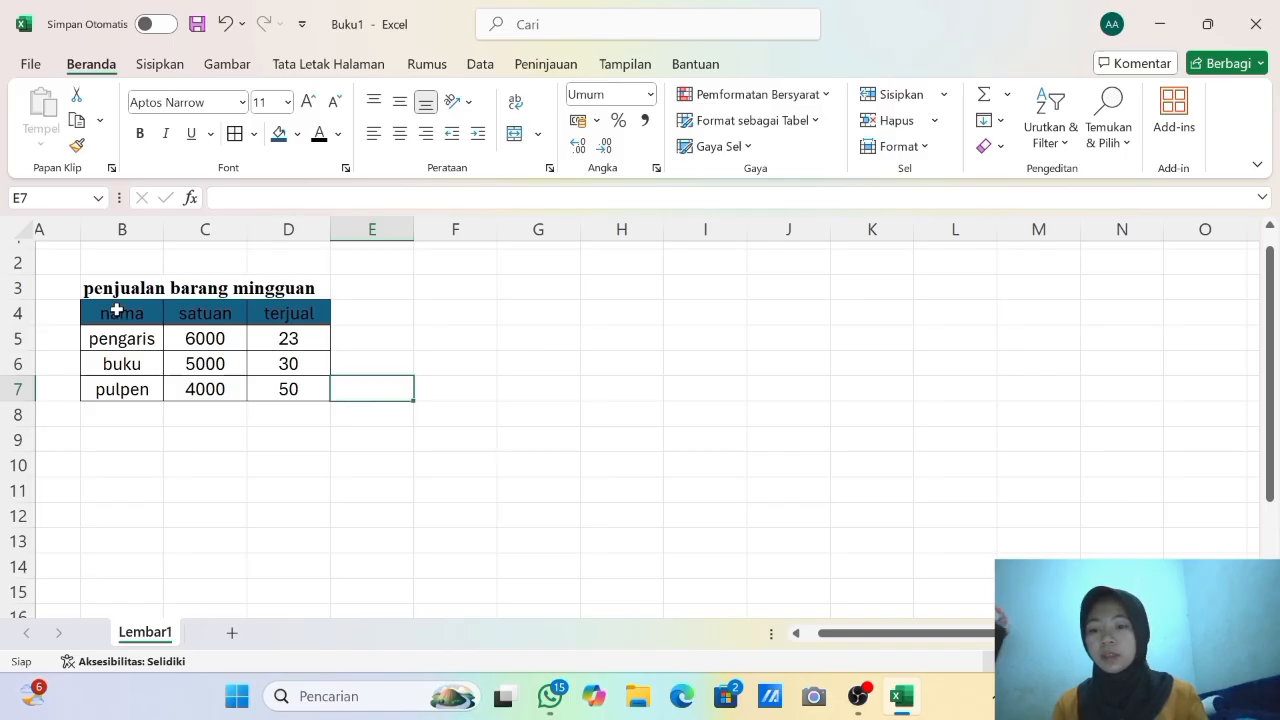
{"action": "left_click", "coordinate": [88, 289]}
{"action": "double_click", "coordinate": [88, 289]}
{"action": "left_click_drag", "start_coordinate": [88, 289], "coordinate": [319, 297]}
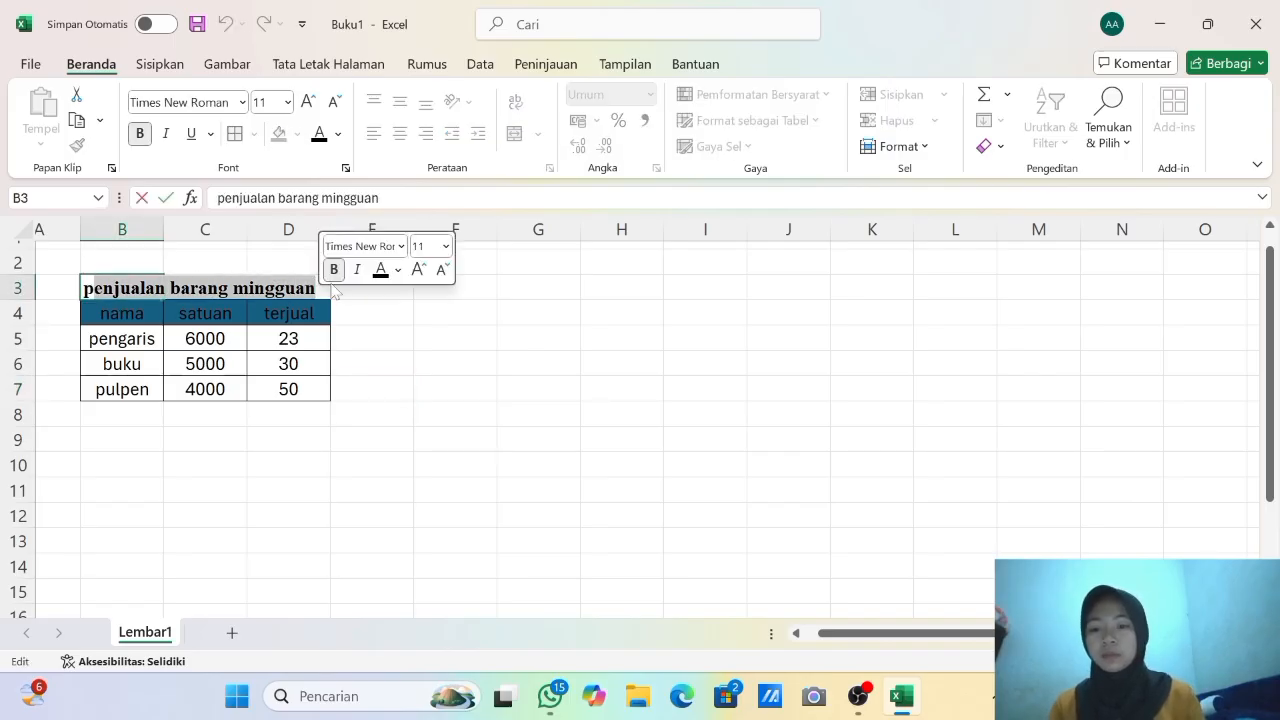
{"action": "left_click", "coordinate": [98, 289]}
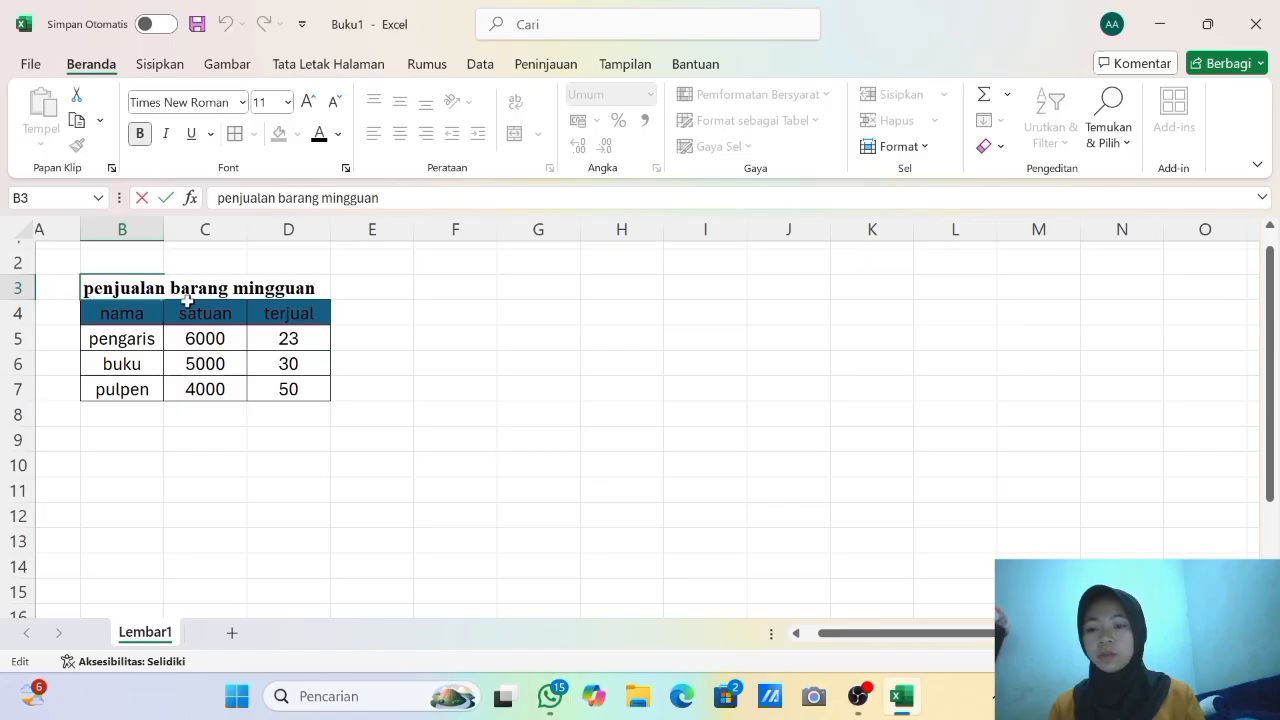
{"action": "left_click", "coordinate": [414, 338]}
{"action": "left_click", "coordinate": [331, 333]}
{"action": "left_click", "coordinate": [86, 288]}
{"action": "double_click", "coordinate": [86, 288]}
{"action": "left_click_drag", "start_coordinate": [86, 288], "coordinate": [316, 288]}
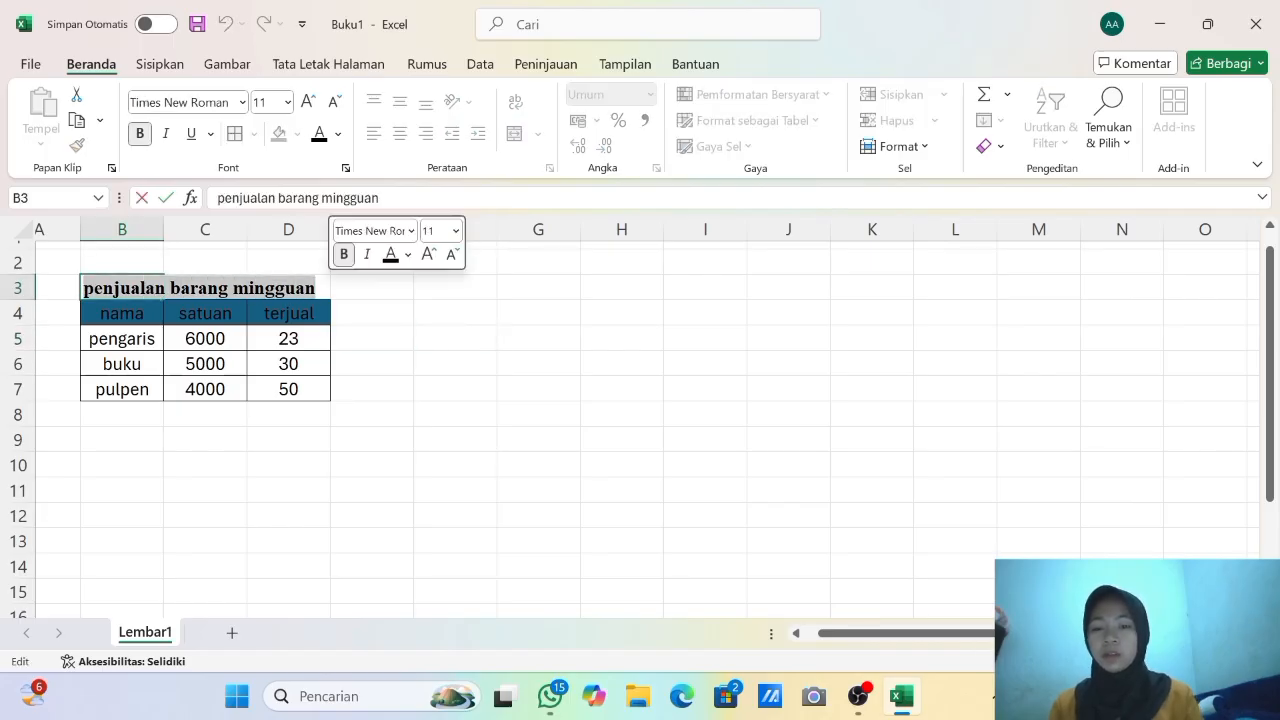
{"action": "left_click", "coordinate": [425, 316]}
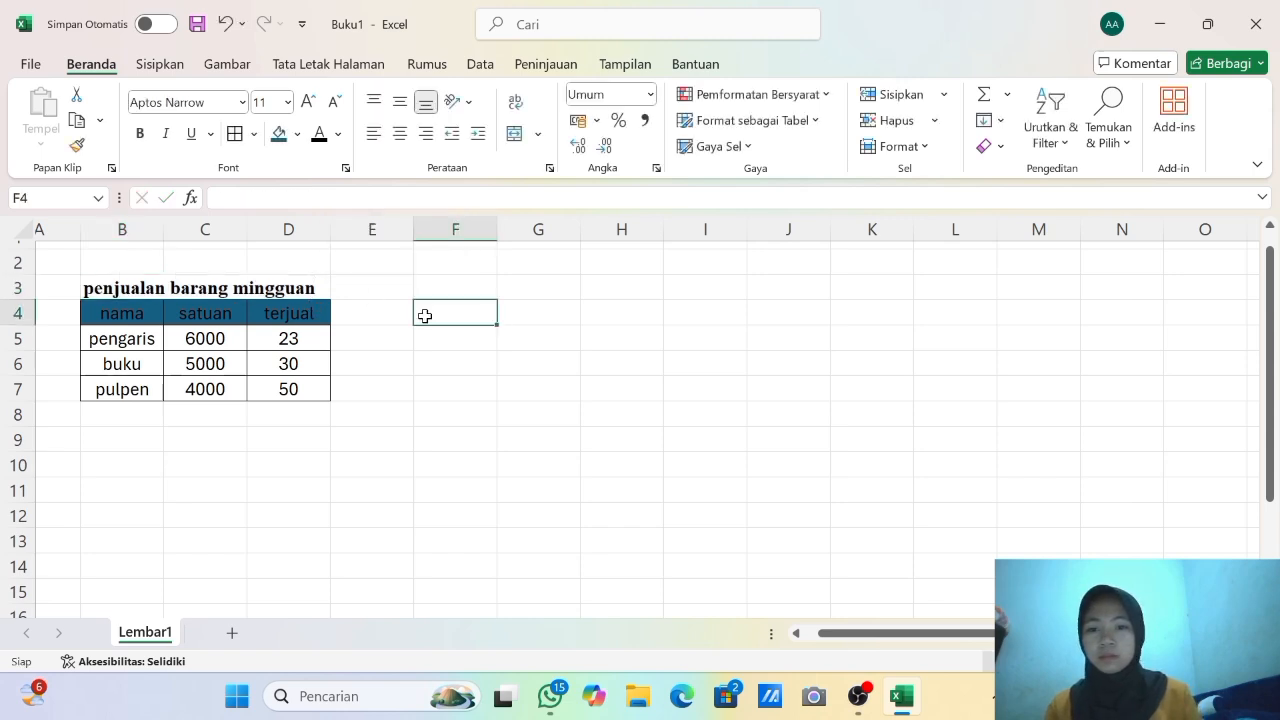
{"action": "left_click", "coordinate": [288, 287]}
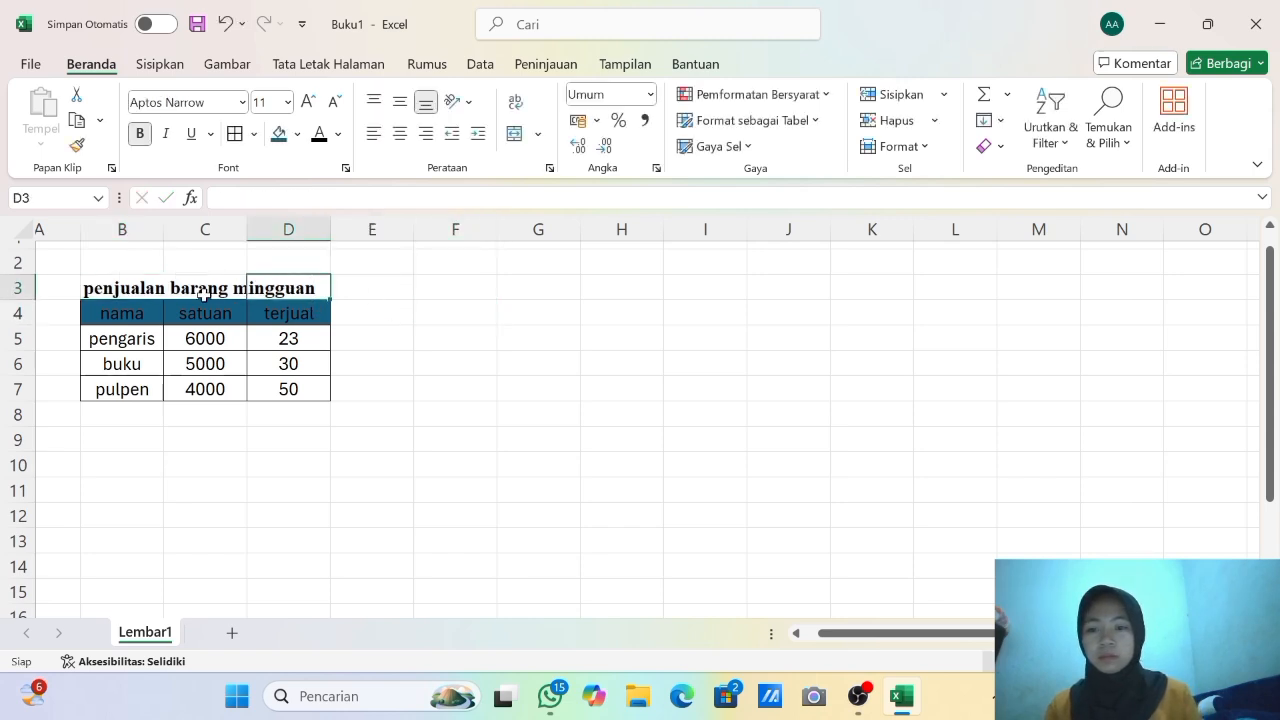
{"action": "left_click", "coordinate": [122, 287]}
{"action": "left_click_drag", "start_coordinate": [220, 198], "coordinate": [379, 198]}
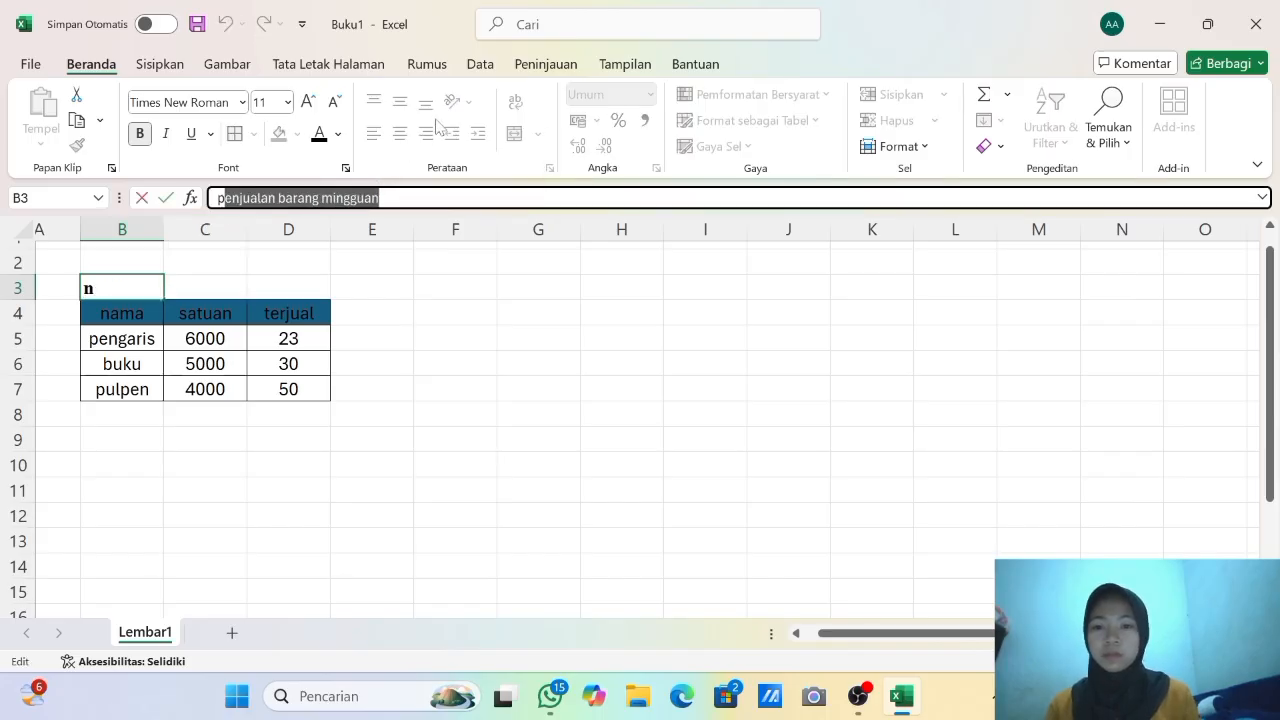
{"action": "left_click", "coordinate": [468, 304]}
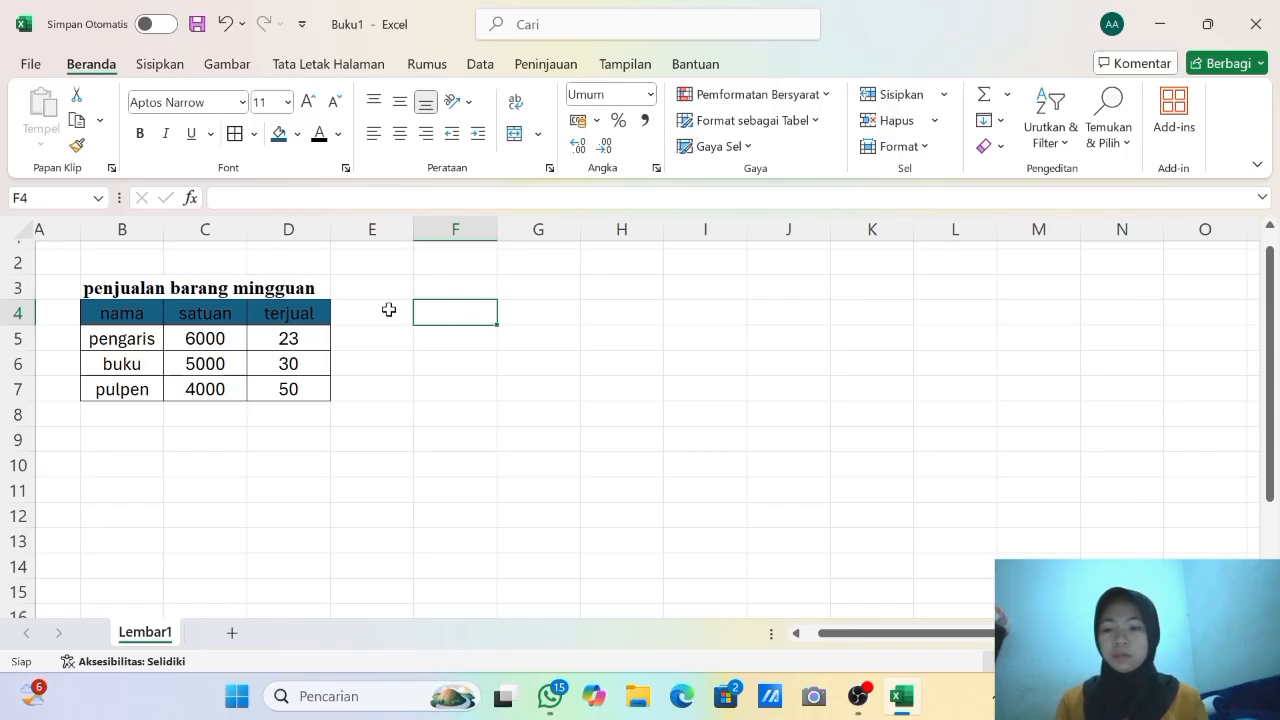
Extend the unit price header in cell C4 so it reads "satuan(ribuan rupiah)".
{"action": "left_click", "coordinate": [96, 316]}
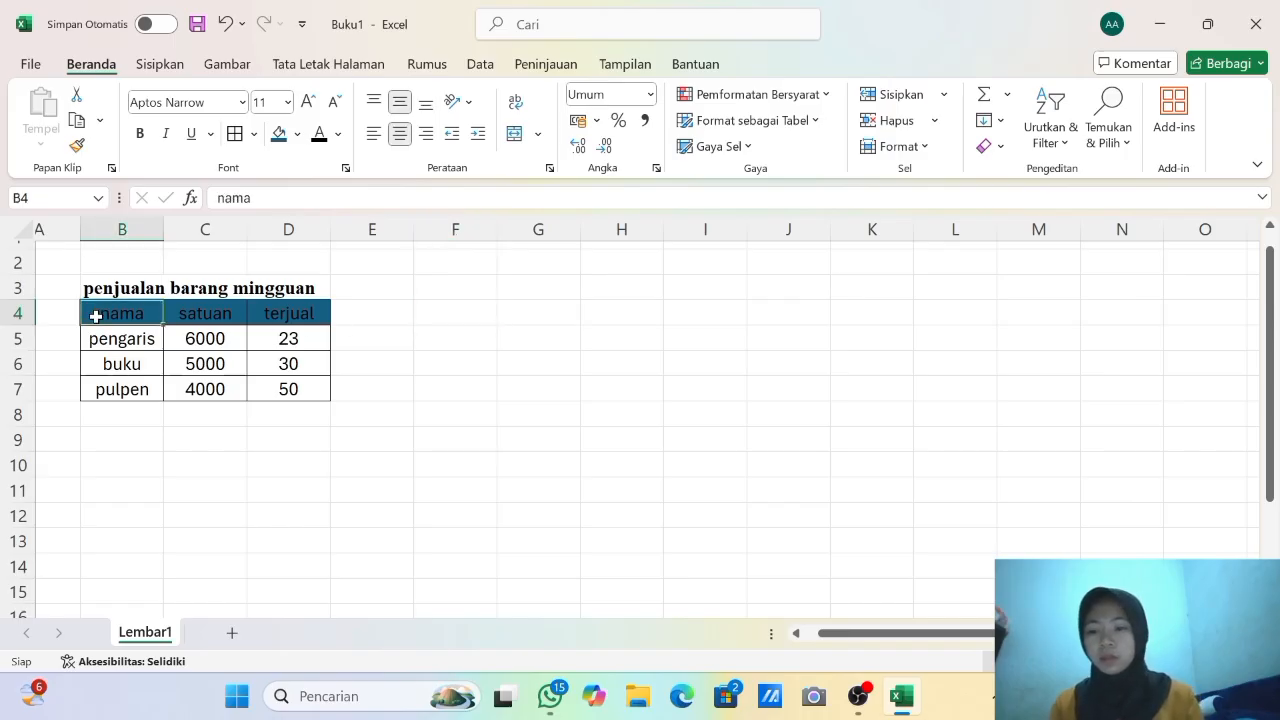
{"action": "left_click", "coordinate": [231, 315]}
{"action": "double_click", "coordinate": [231, 315]}
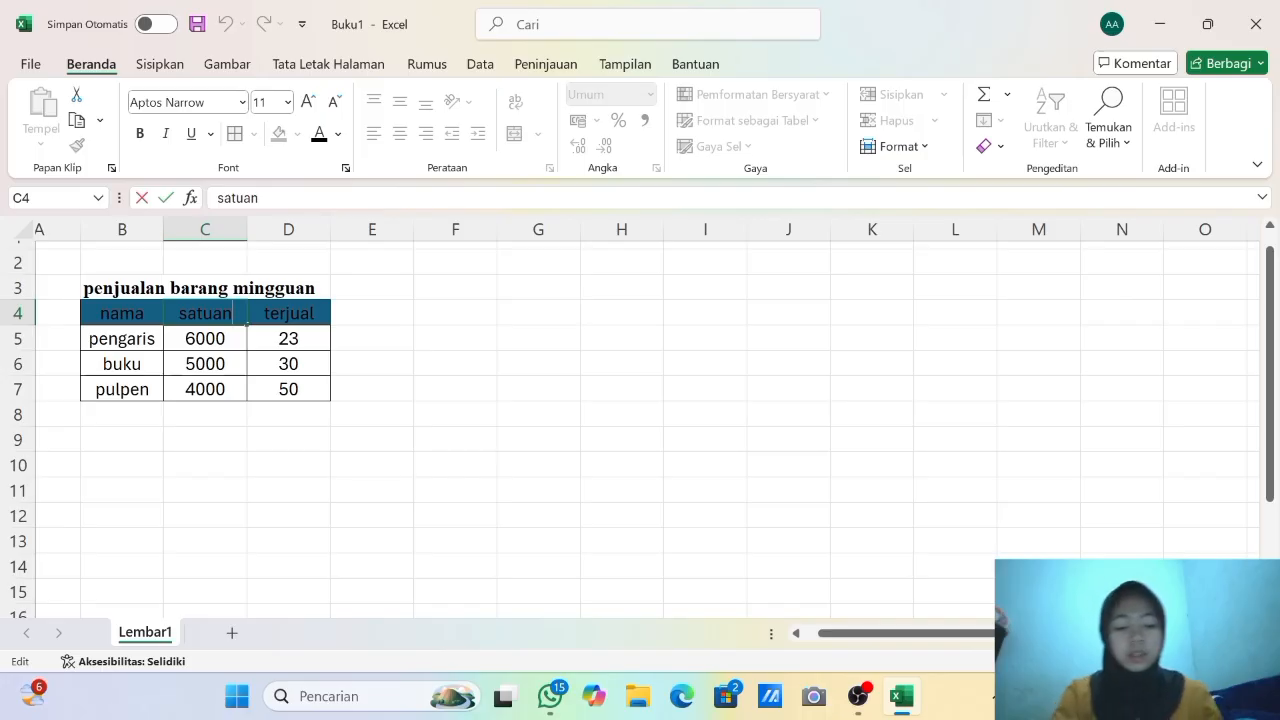
{"action": "type", "text": "("}
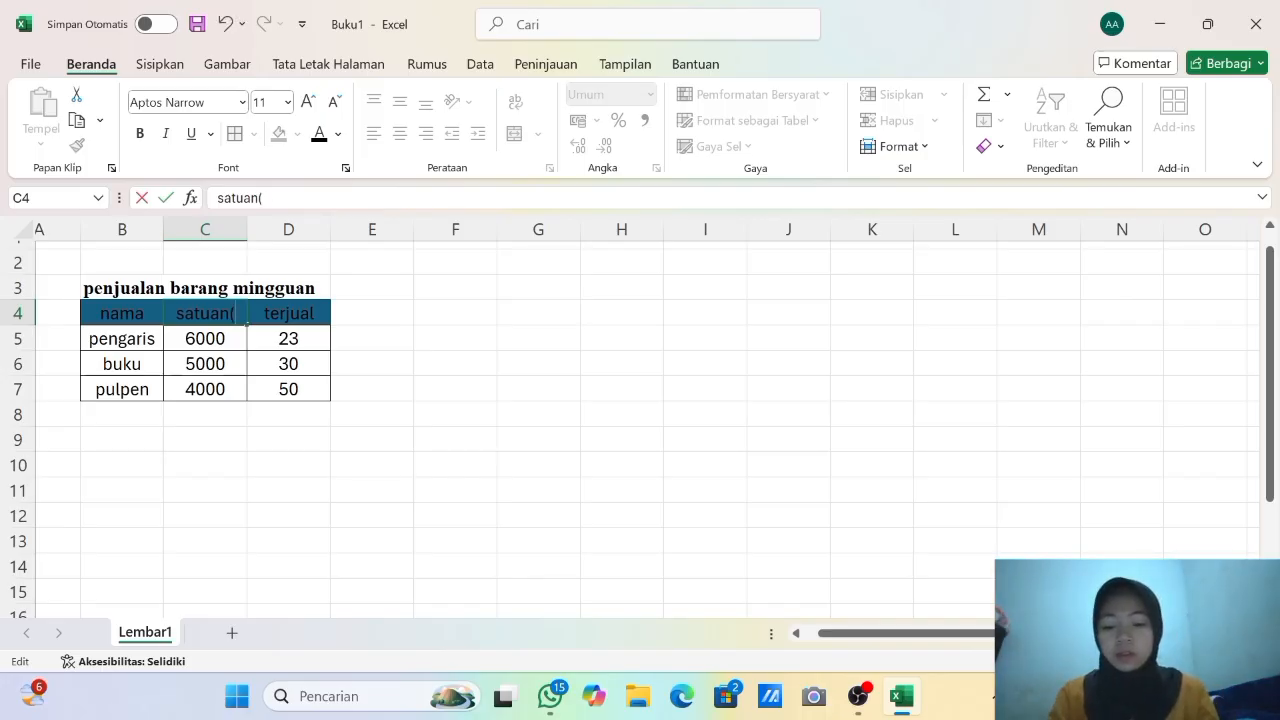
{"action": "type", "text": "ribuamn"}
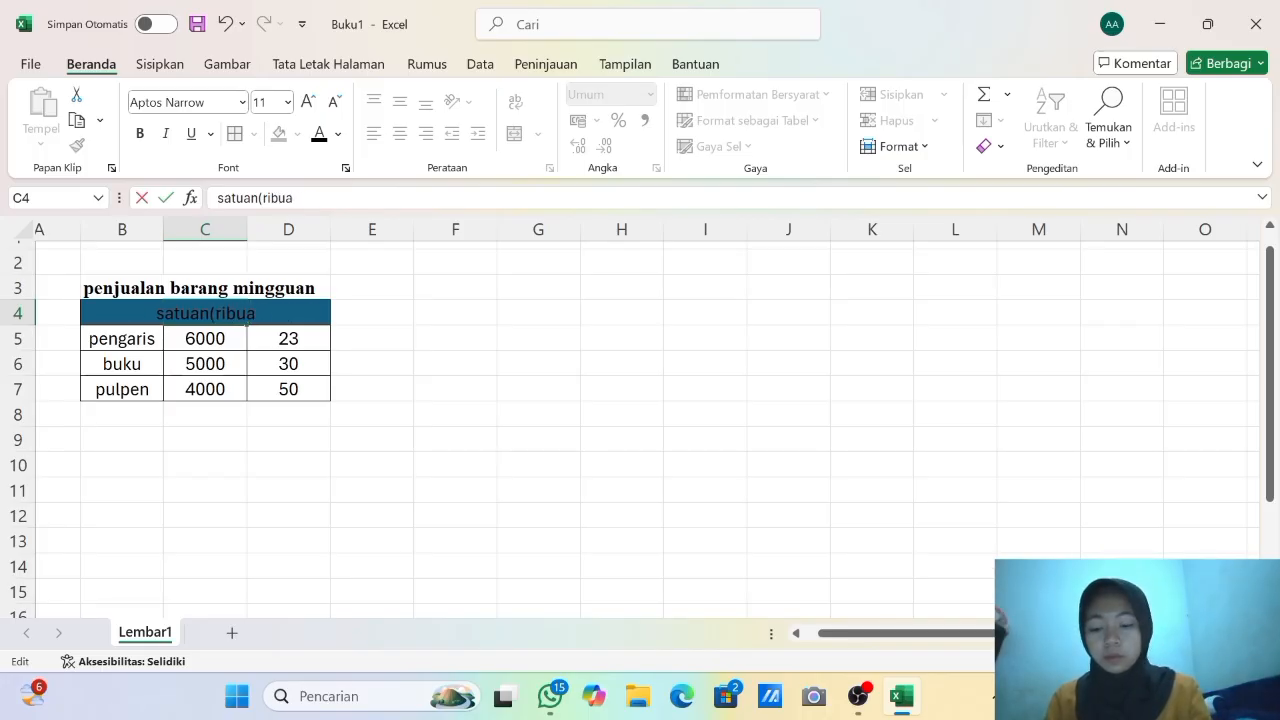
{"action": "key", "text": "BackSpace"}
{"action": "key", "text": "BackSpace"}
{"action": "type", "text": "n"}
{"action": "type", "text": " rup"}
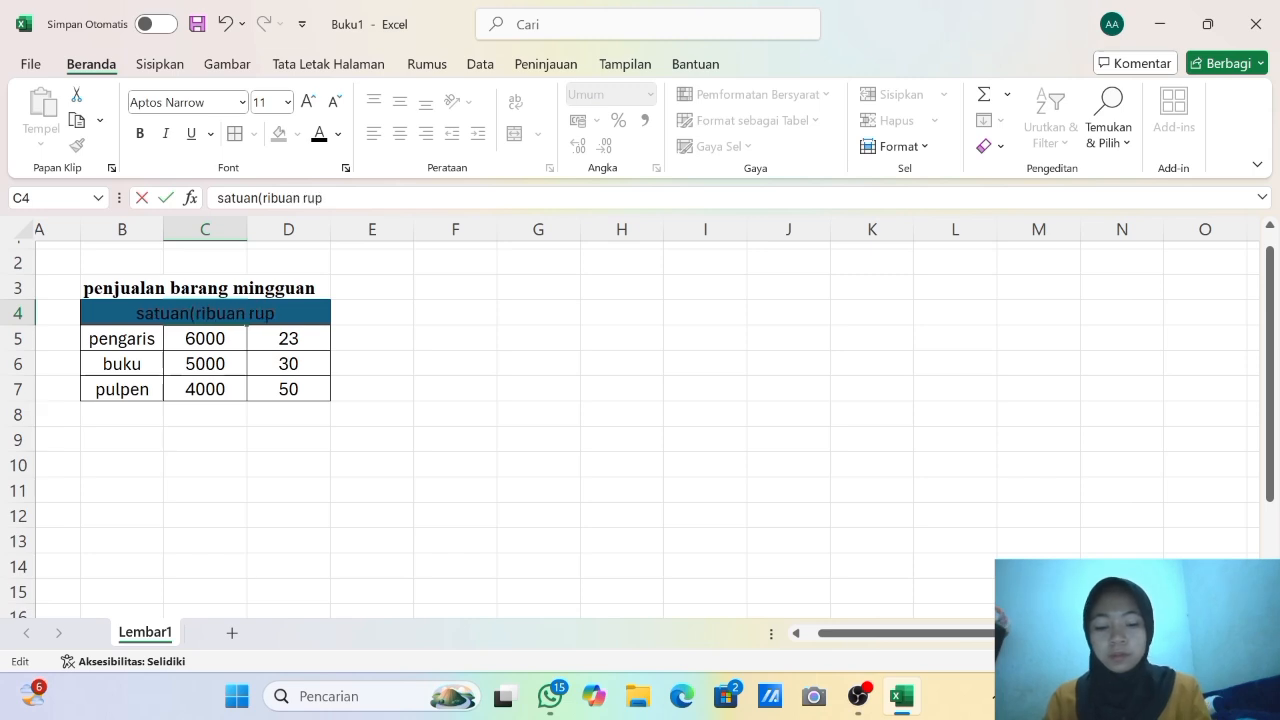
{"action": "type", "text": "iah)"}
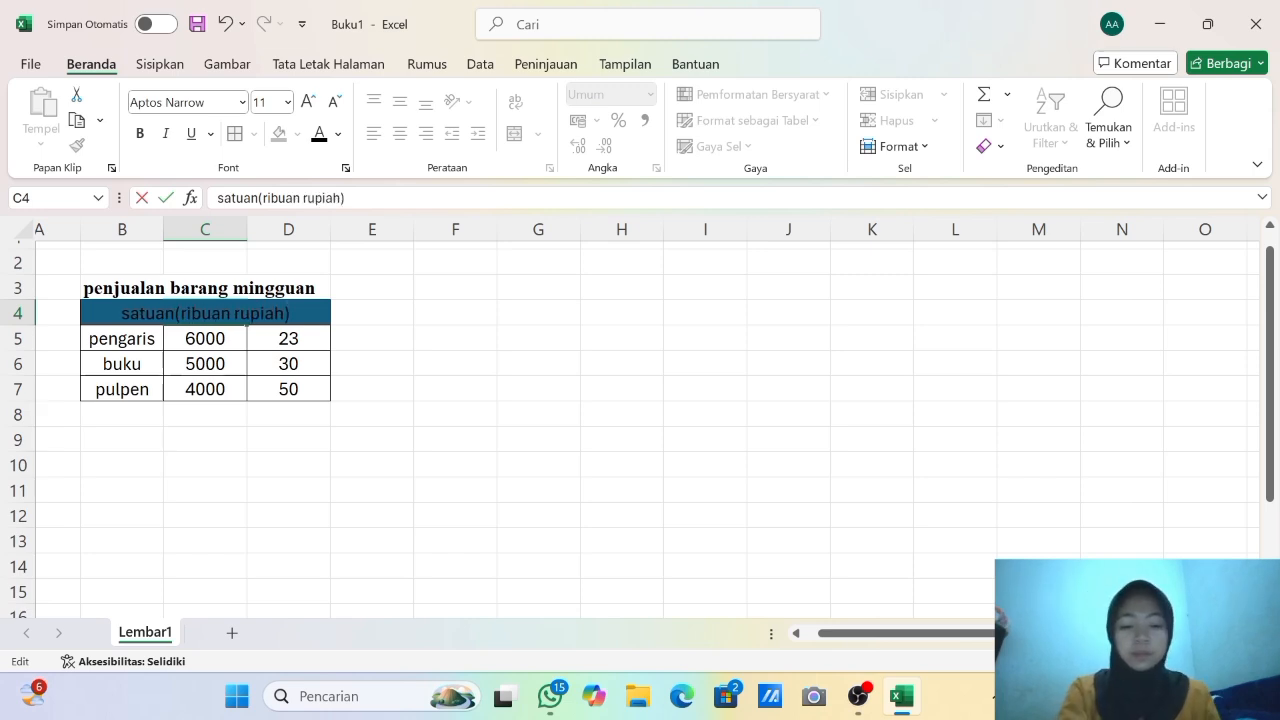
{"action": "left_click", "coordinate": [428, 316]}
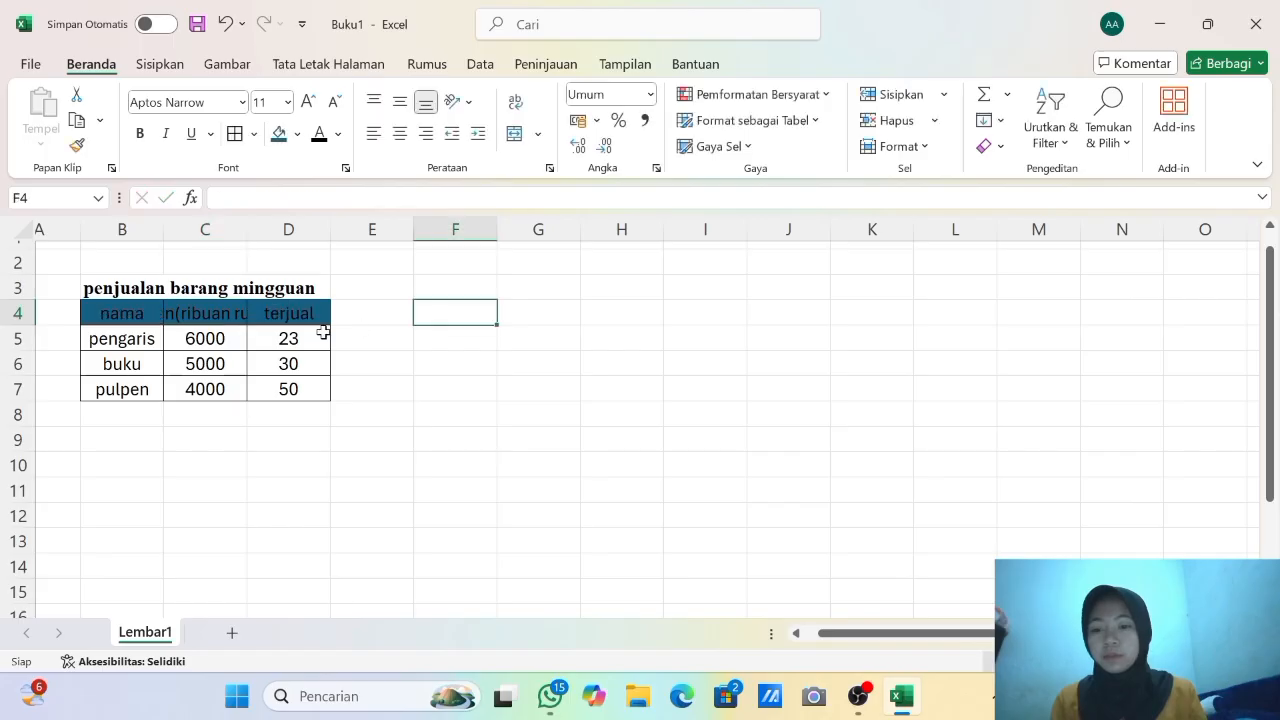
Wrap the text of the unit price header in cell C4 so it fits within its column.
{"action": "left_click", "coordinate": [228, 323]}
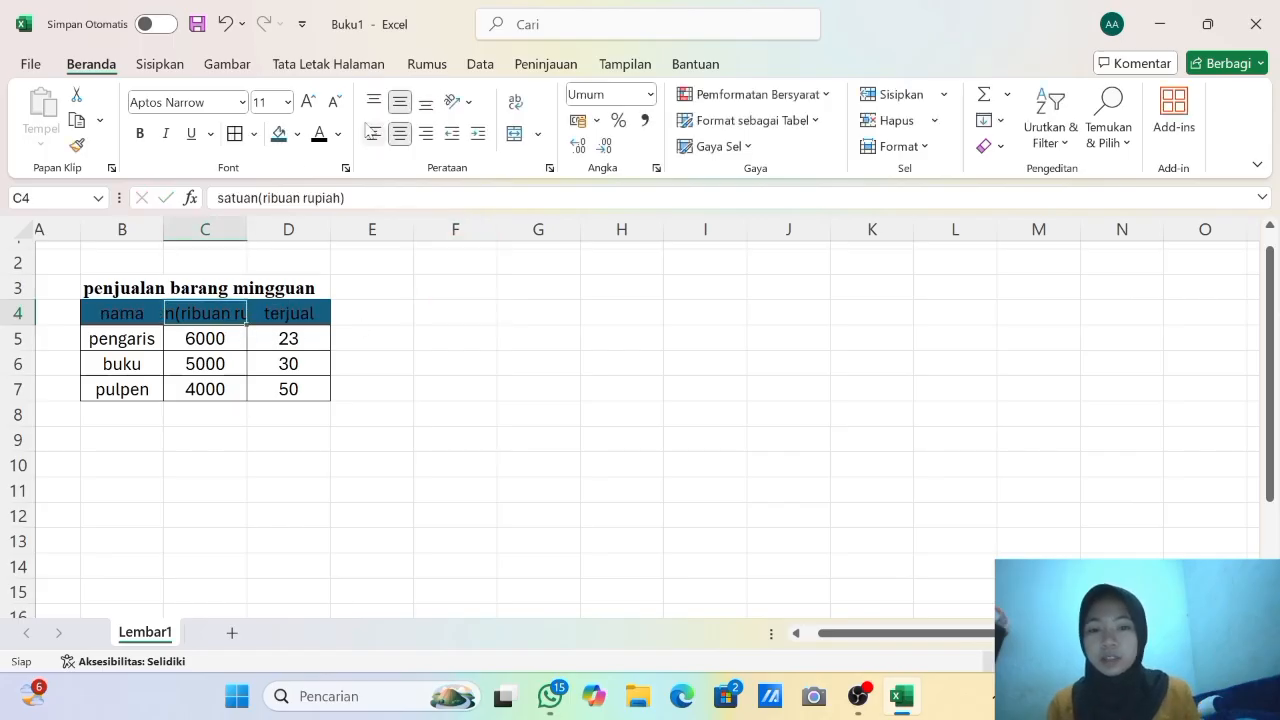
{"action": "left_click", "coordinate": [516, 104]}
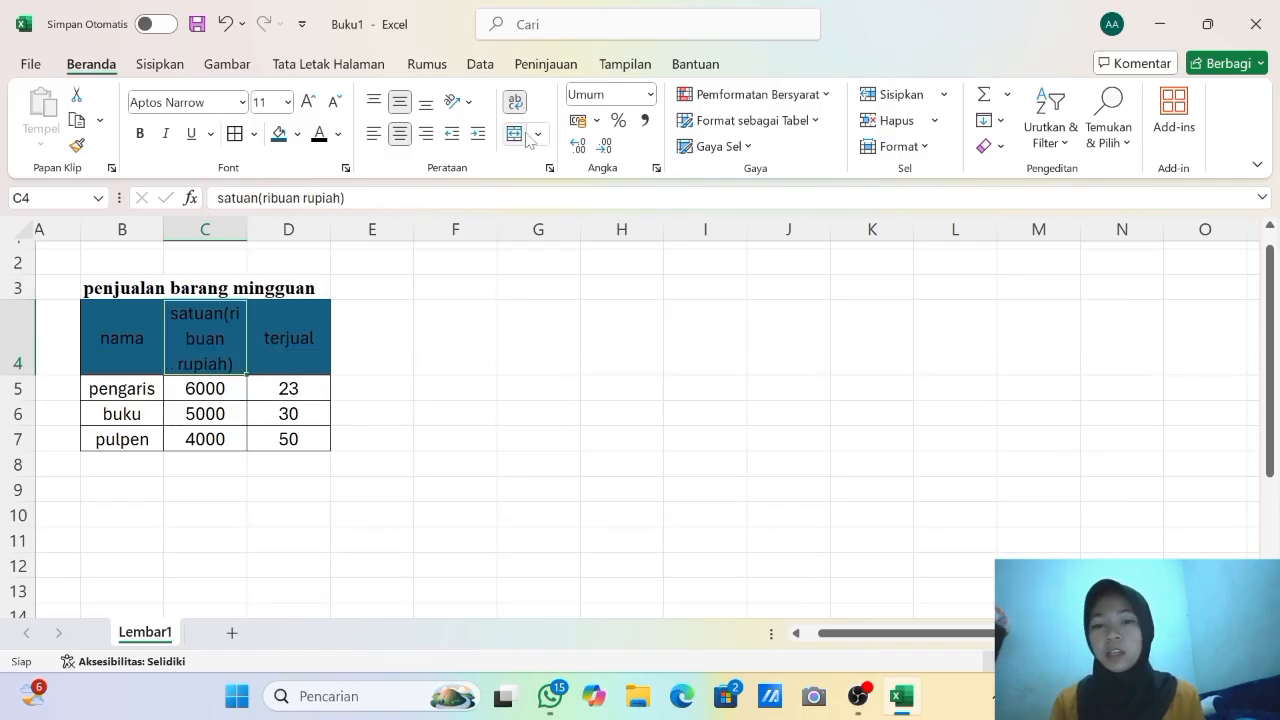
{"action": "left_click", "coordinate": [419, 421]}
Try angling the "terjual" header in cell D4 counterclockwise, and undo the rotation.
{"action": "left_click", "coordinate": [277, 338]}
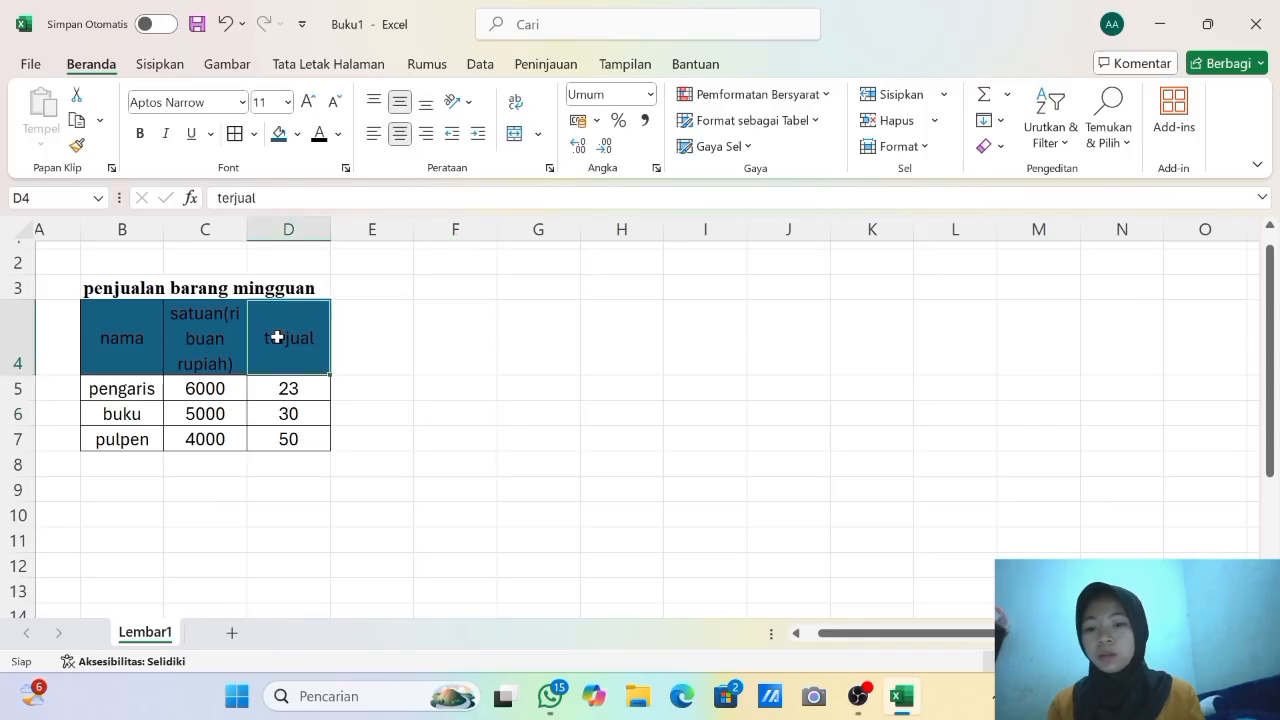
{"action": "left_click", "coordinate": [465, 102]}
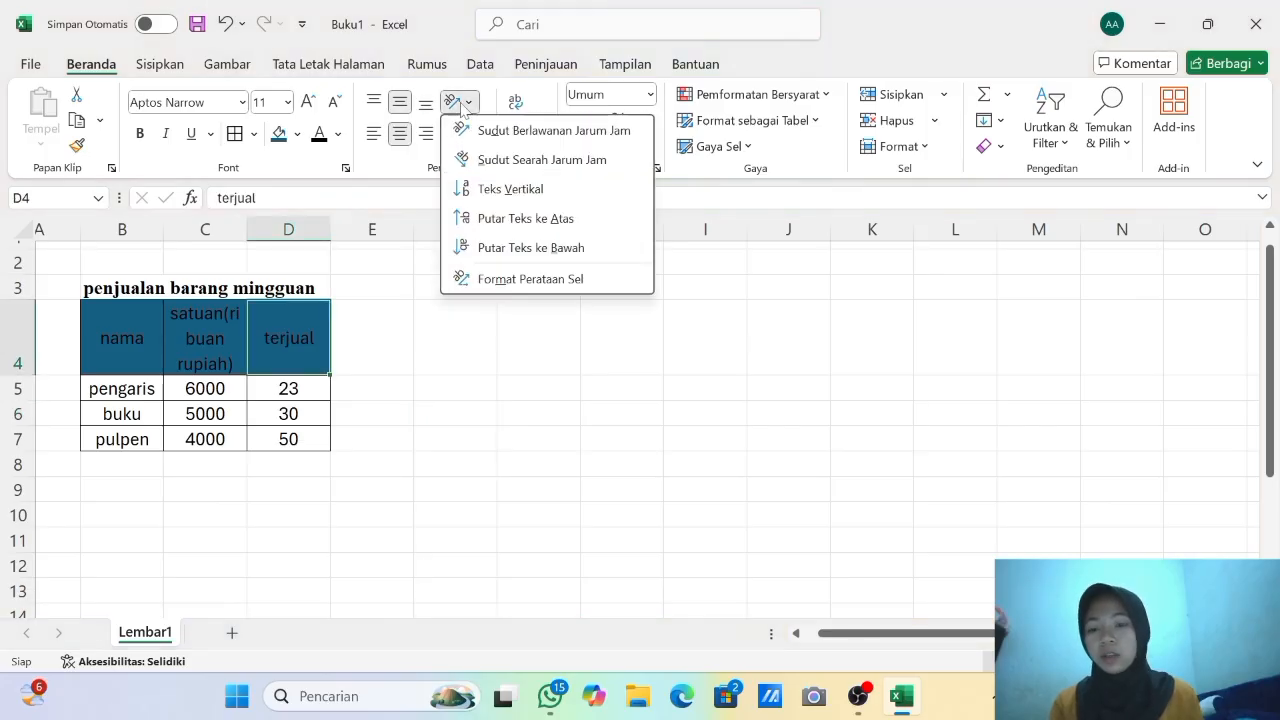
{"action": "left_click", "coordinate": [480, 130]}
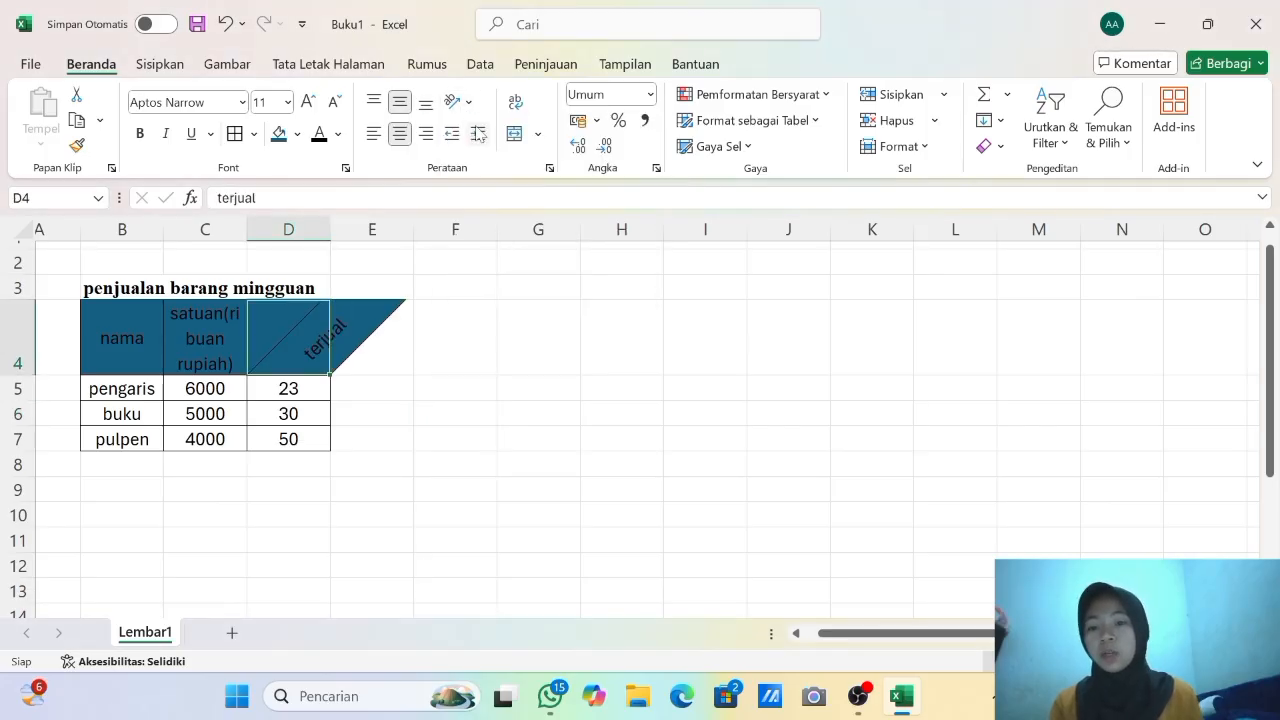
{"action": "key", "text": "ctrl+z"}
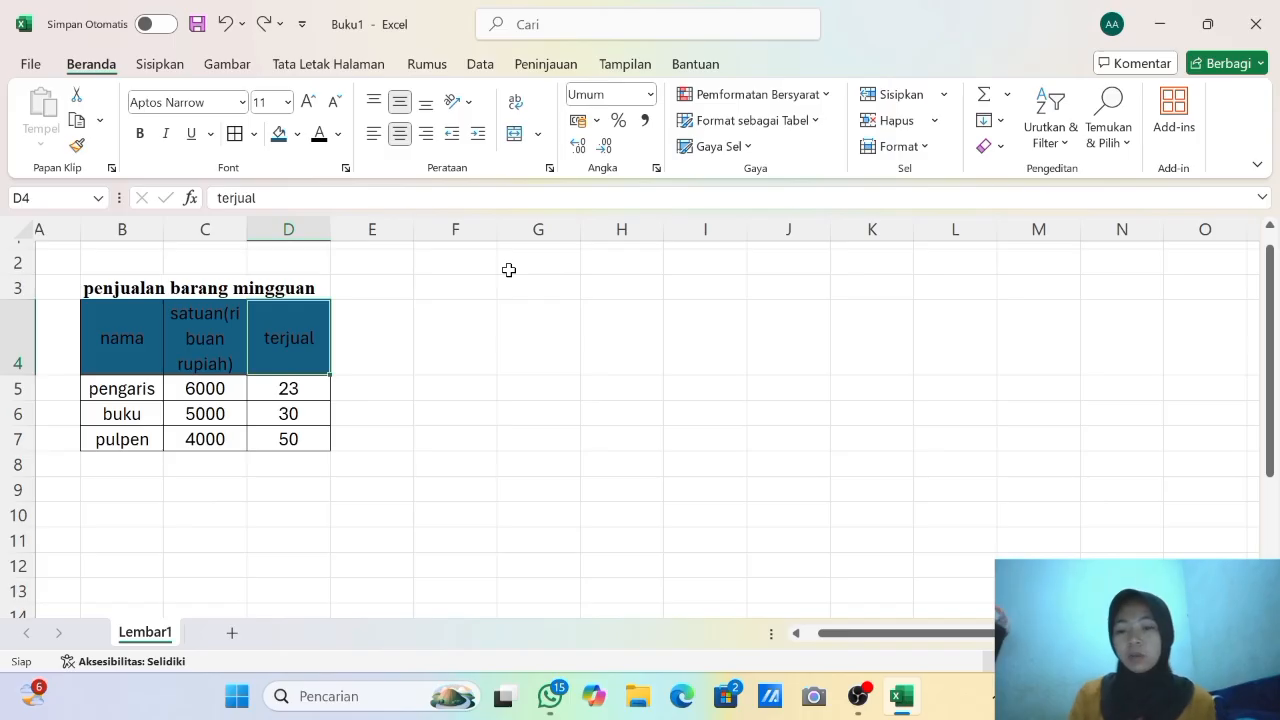
Widen column C slightly to give the wrapped unit price header more room.
{"action": "left_click", "coordinate": [407, 378]}
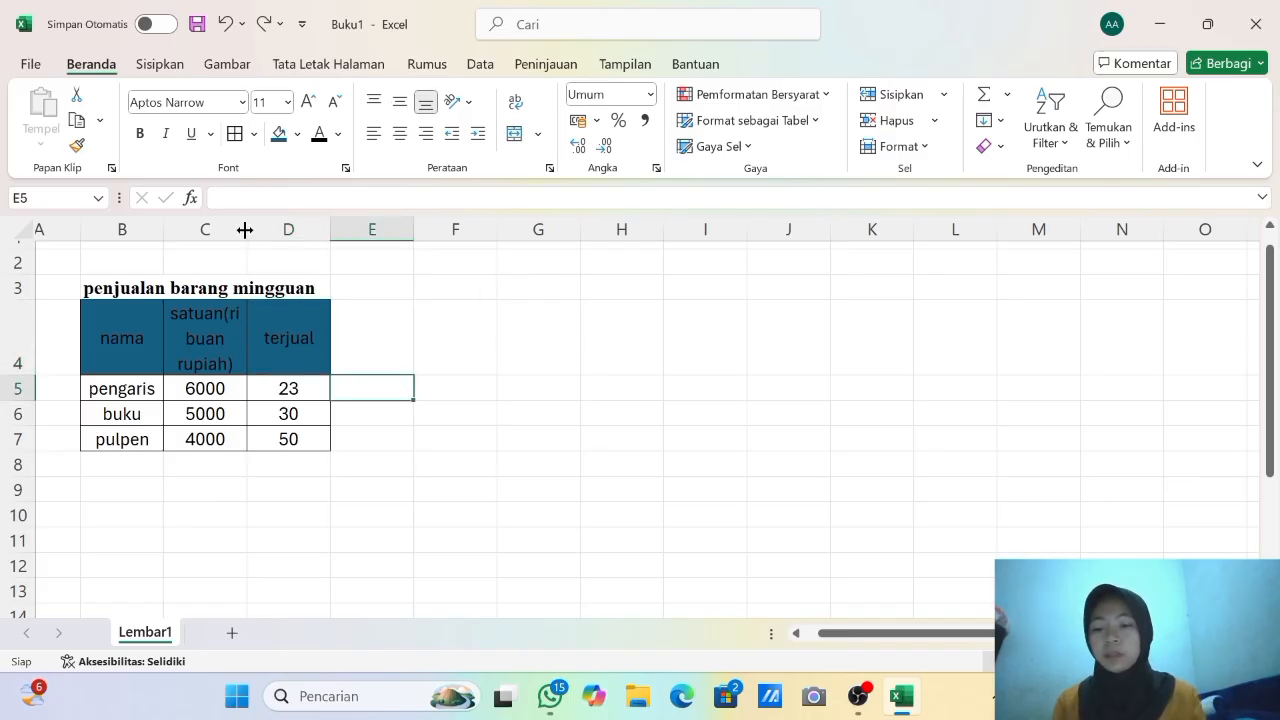
{"action": "left_click_drag", "start_coordinate": [245, 230], "coordinate": [265, 213]}
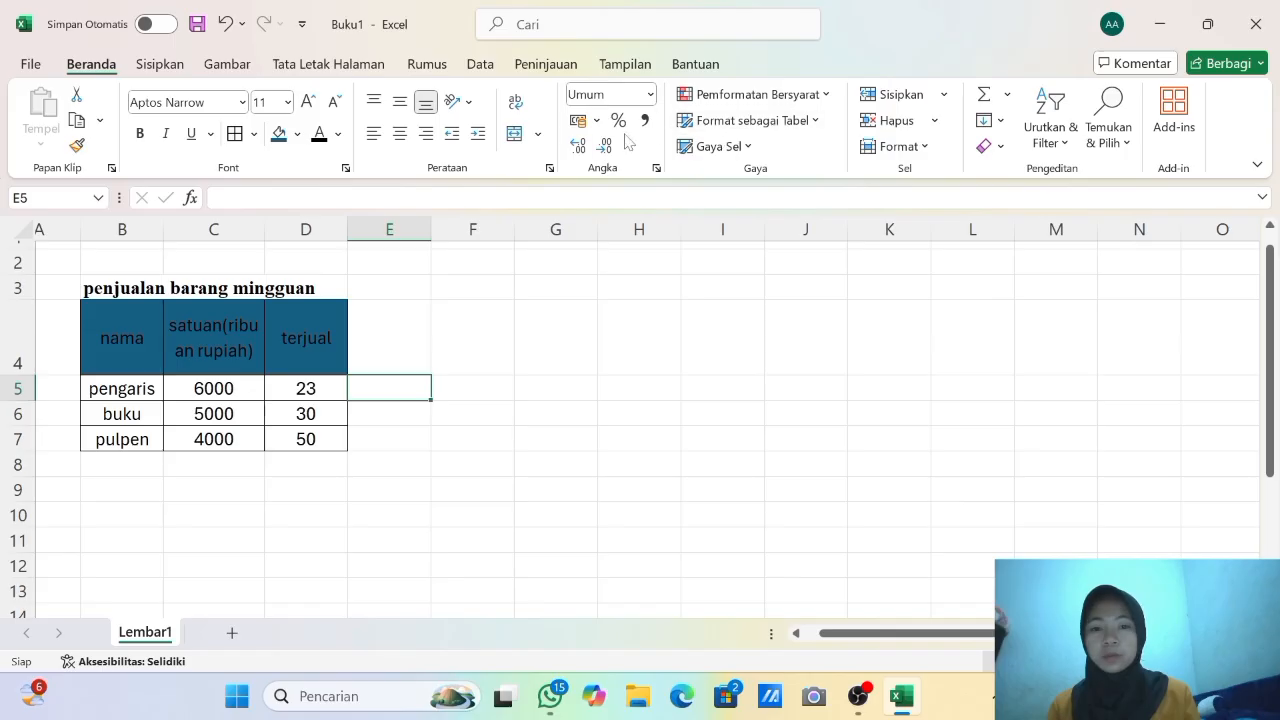
Format the unit prices in cells C5 to C7 as currency (Mata Uang).
{"action": "left_click", "coordinate": [179, 391]}
{"action": "left_click_drag", "start_coordinate": [181, 391], "coordinate": [220, 440]}
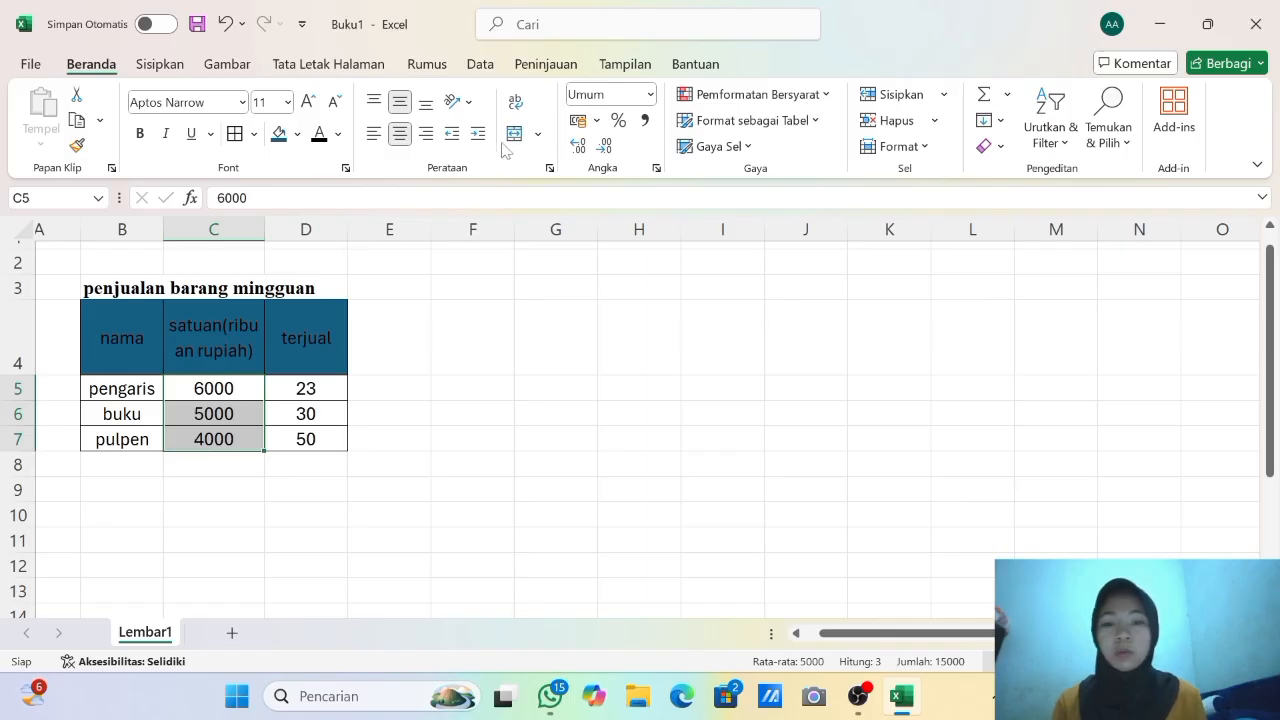
{"action": "left_click", "coordinate": [650, 94]}
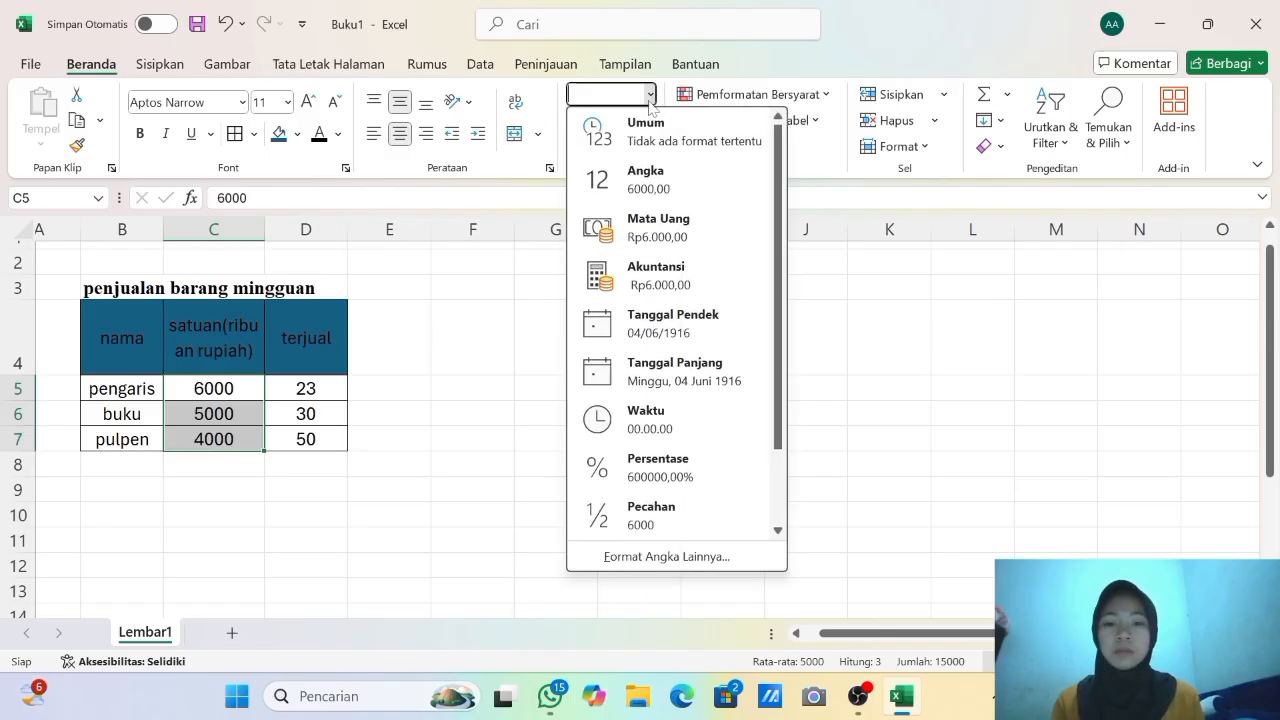
{"action": "left_click", "coordinate": [652, 228]}
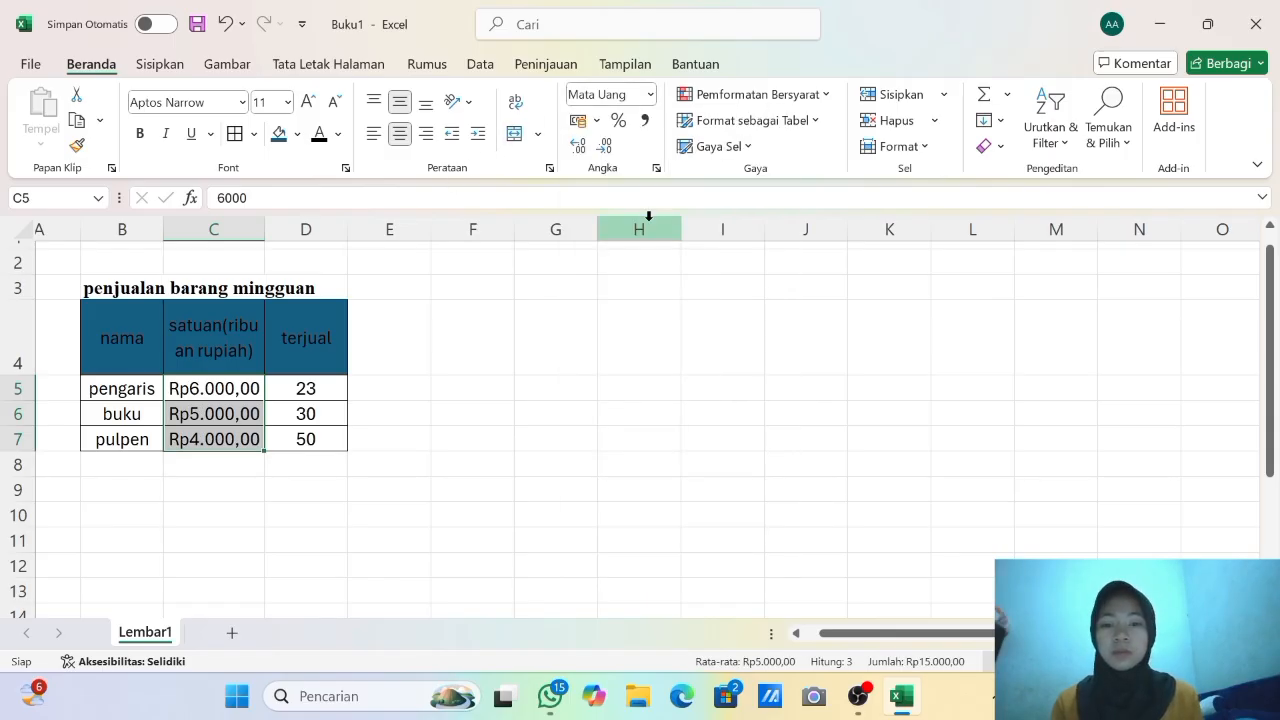
{"action": "left_click", "coordinate": [577, 467]}
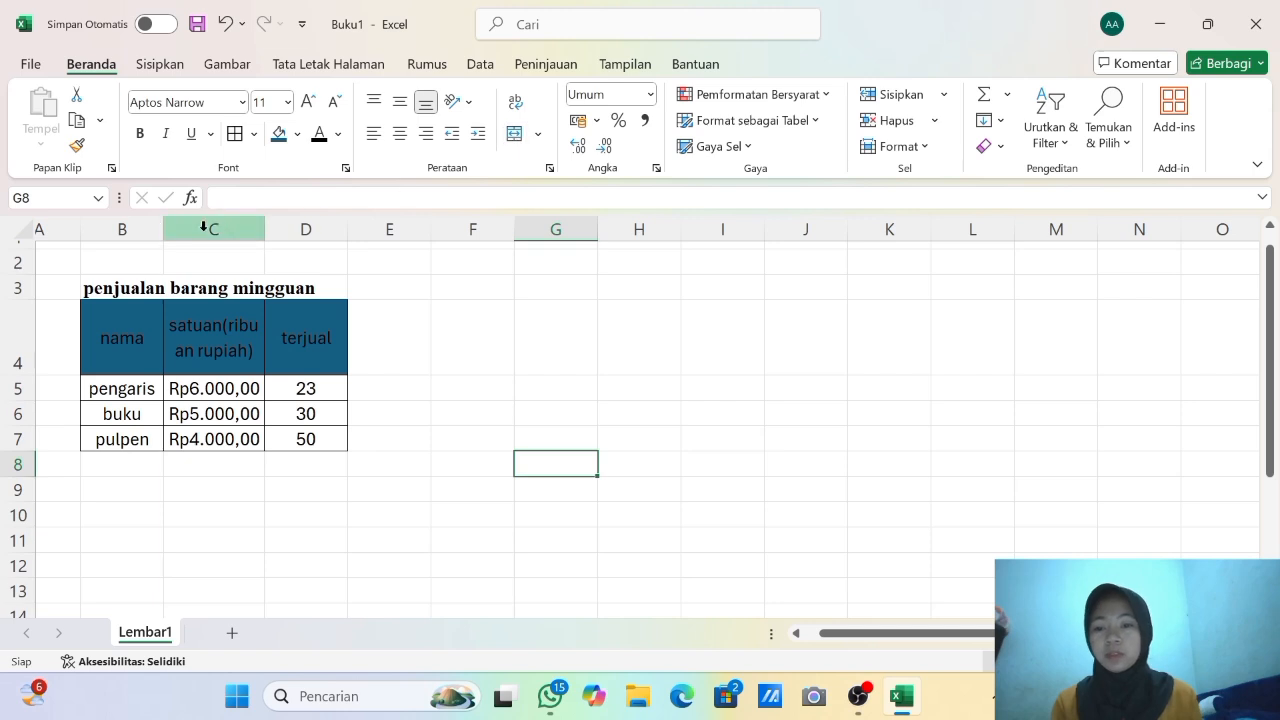
Merge and centre the title "penjualan barang mingguan" across cells B3 to D3.
{"action": "left_click", "coordinate": [92, 292]}
{"action": "left_click_drag", "start_coordinate": [293, 285], "coordinate": [293, 285]}
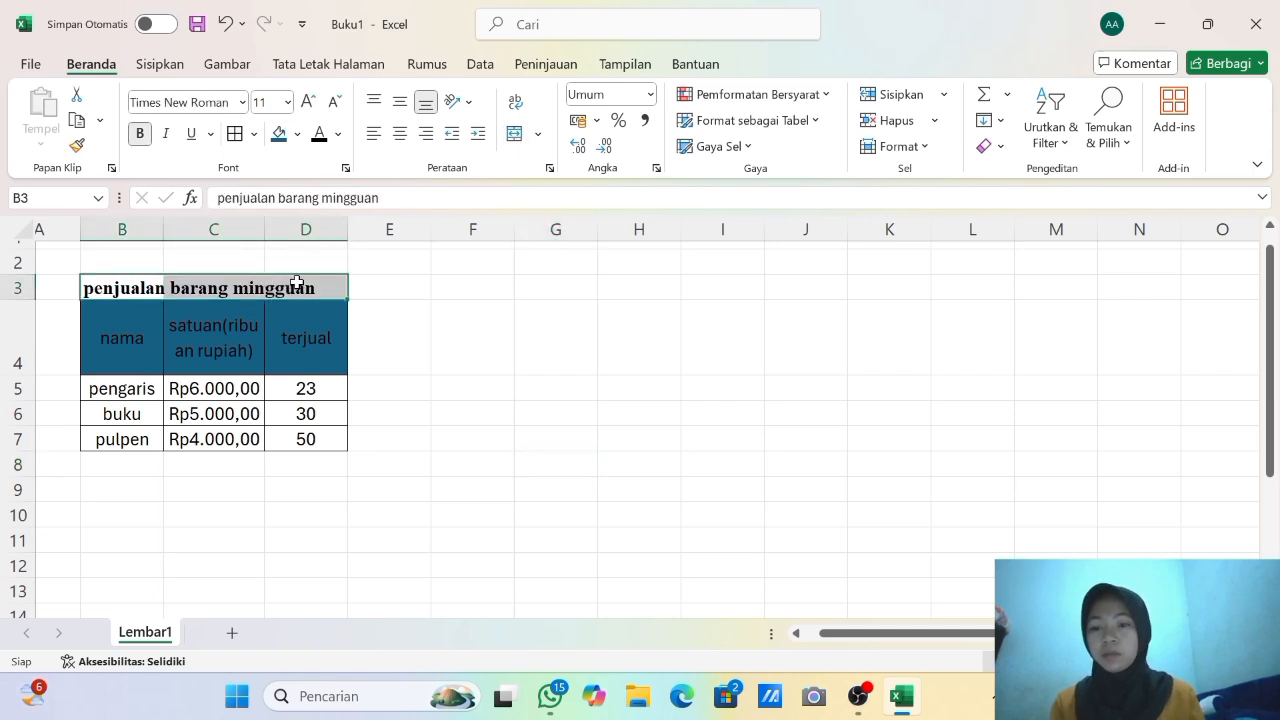
{"action": "left_click", "coordinate": [516, 136]}
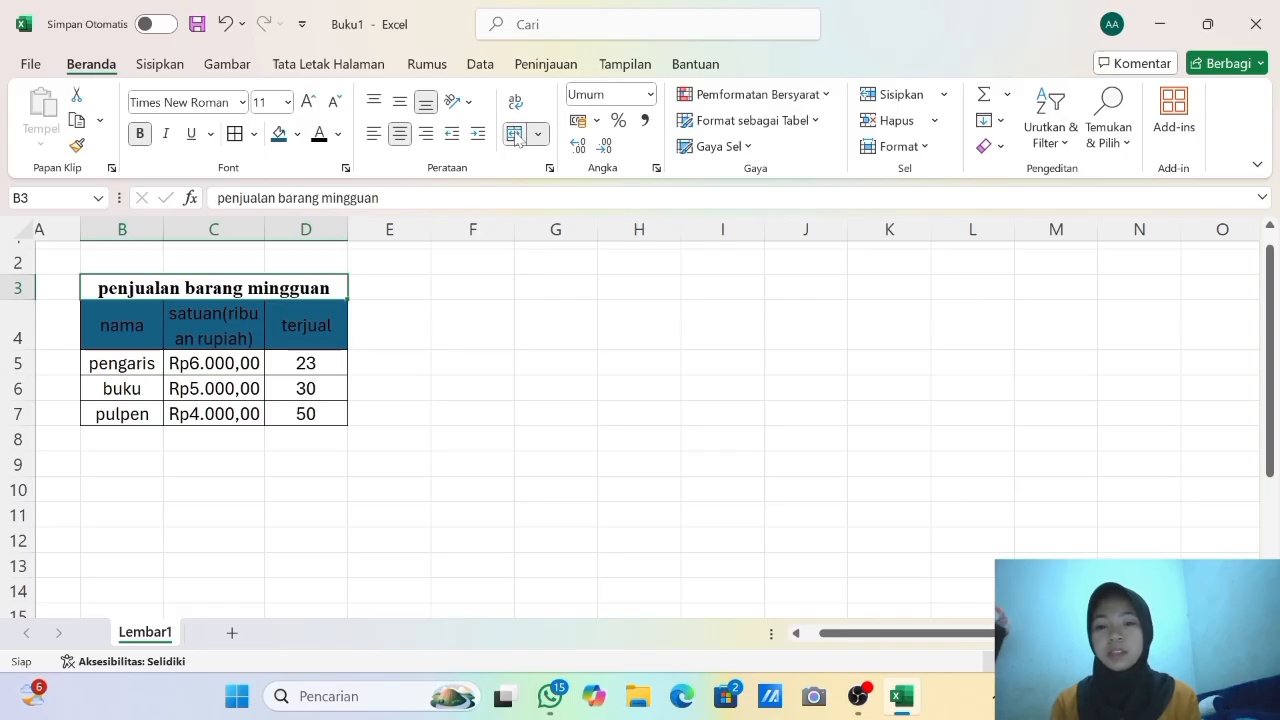
{"action": "left_click", "coordinate": [464, 419]}
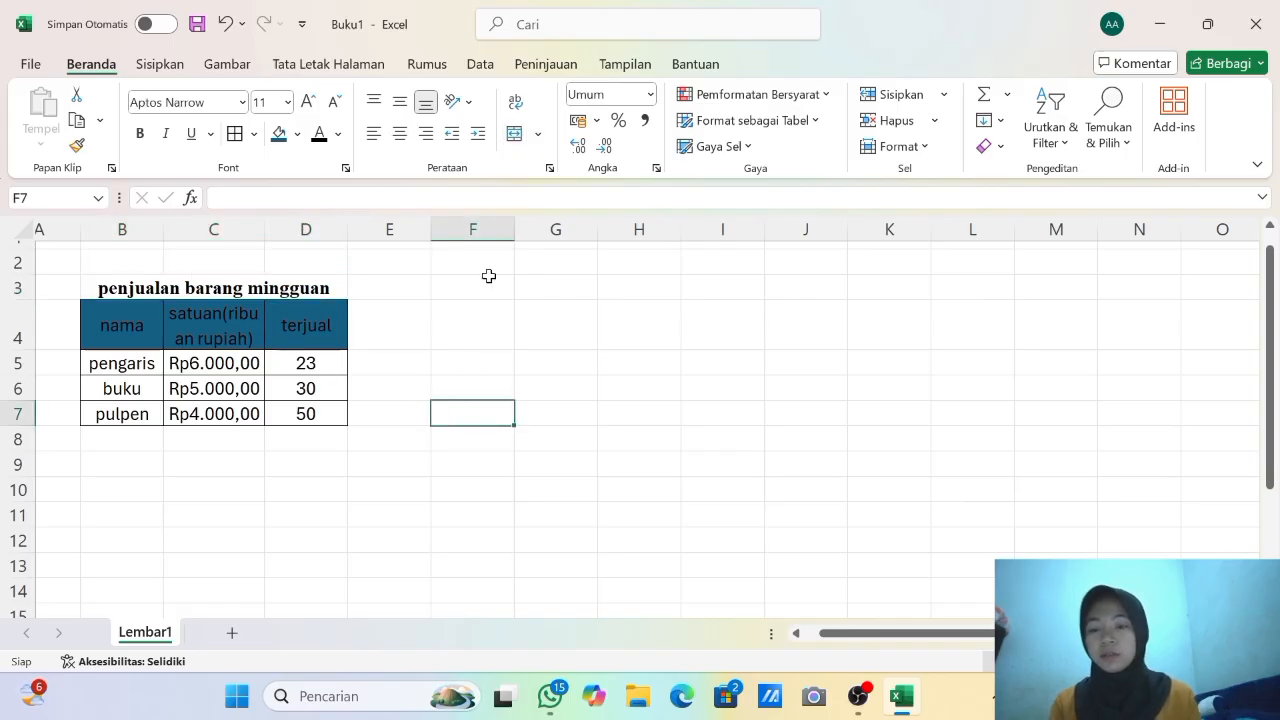
{"action": "left_click", "coordinate": [447, 346]}
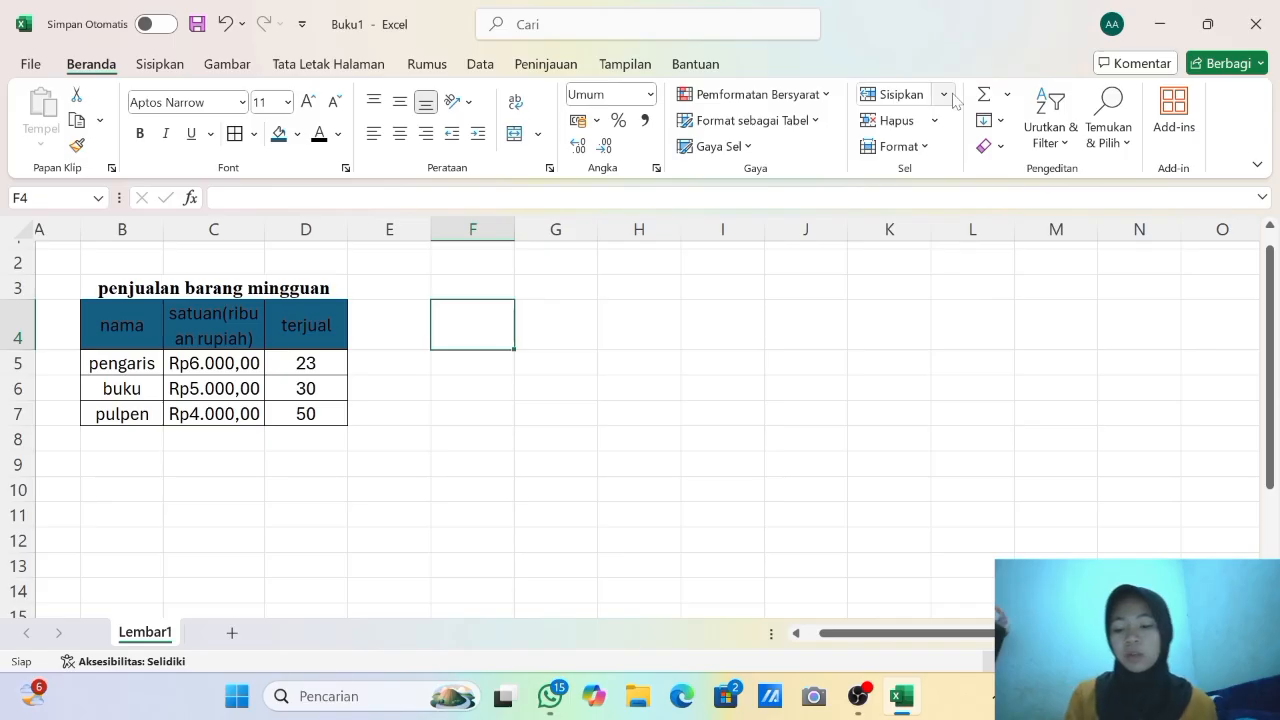
Insert a blank cell at D6 in the "terjual" column, shifting the existing cells down.
{"action": "left_click", "coordinate": [293, 385]}
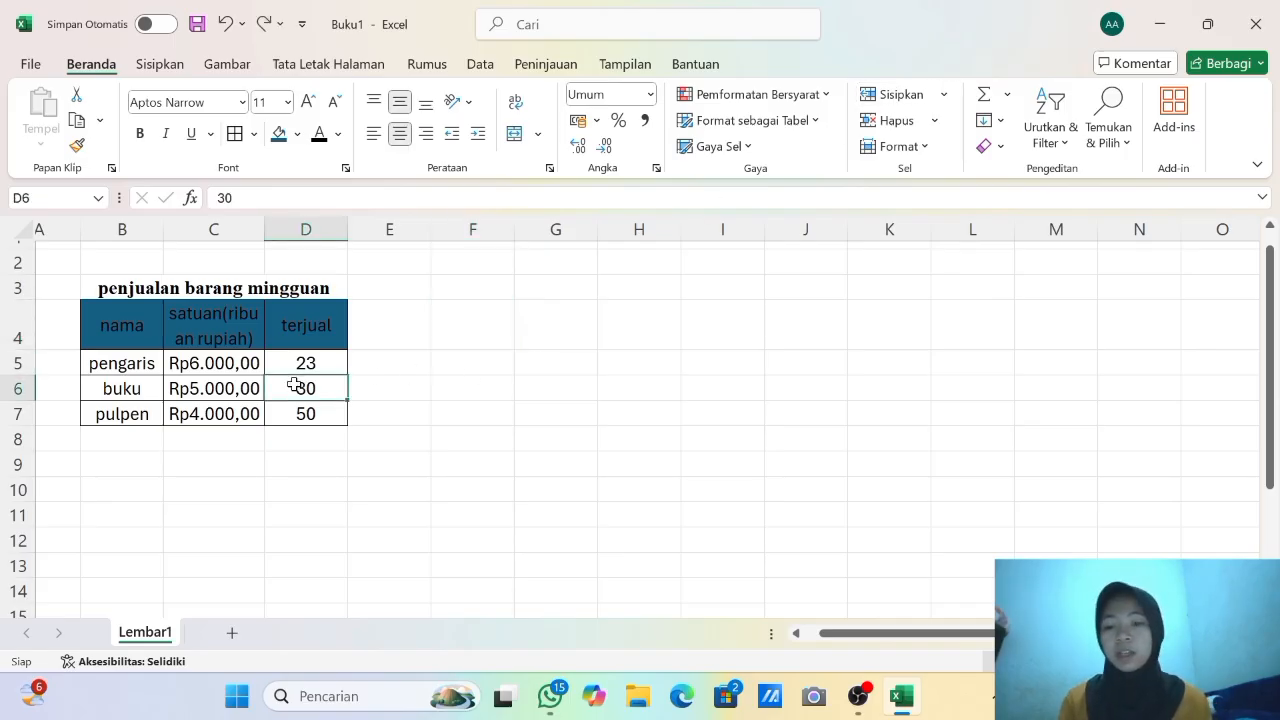
{"action": "left_click", "coordinate": [942, 96]}
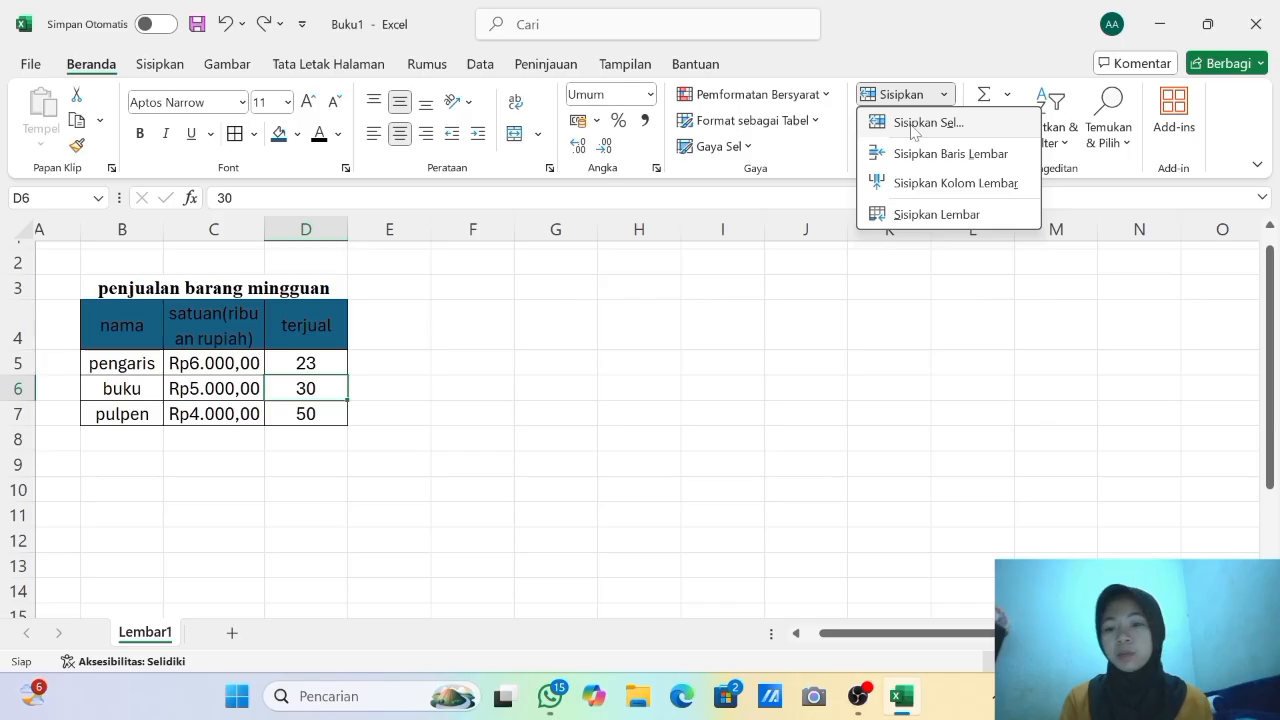
{"action": "left_click", "coordinate": [914, 123]}
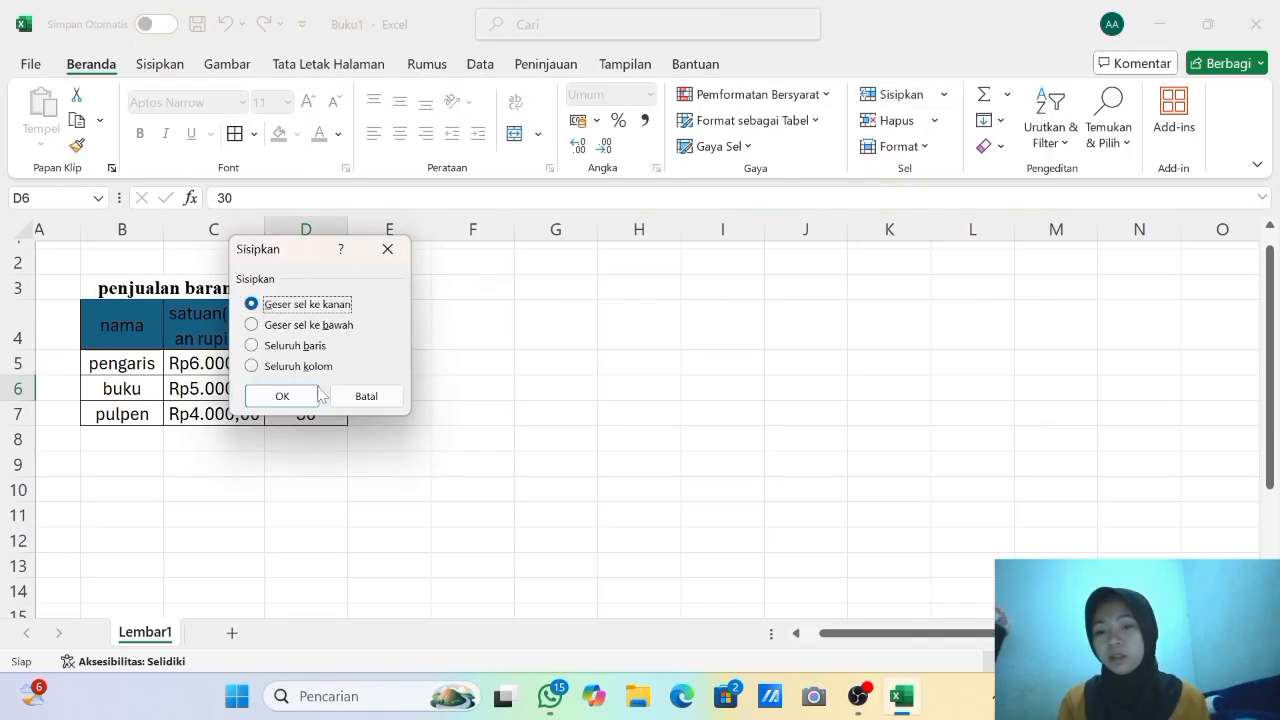
{"action": "left_click", "coordinate": [257, 330]}
{"action": "left_click", "coordinate": [270, 397]}
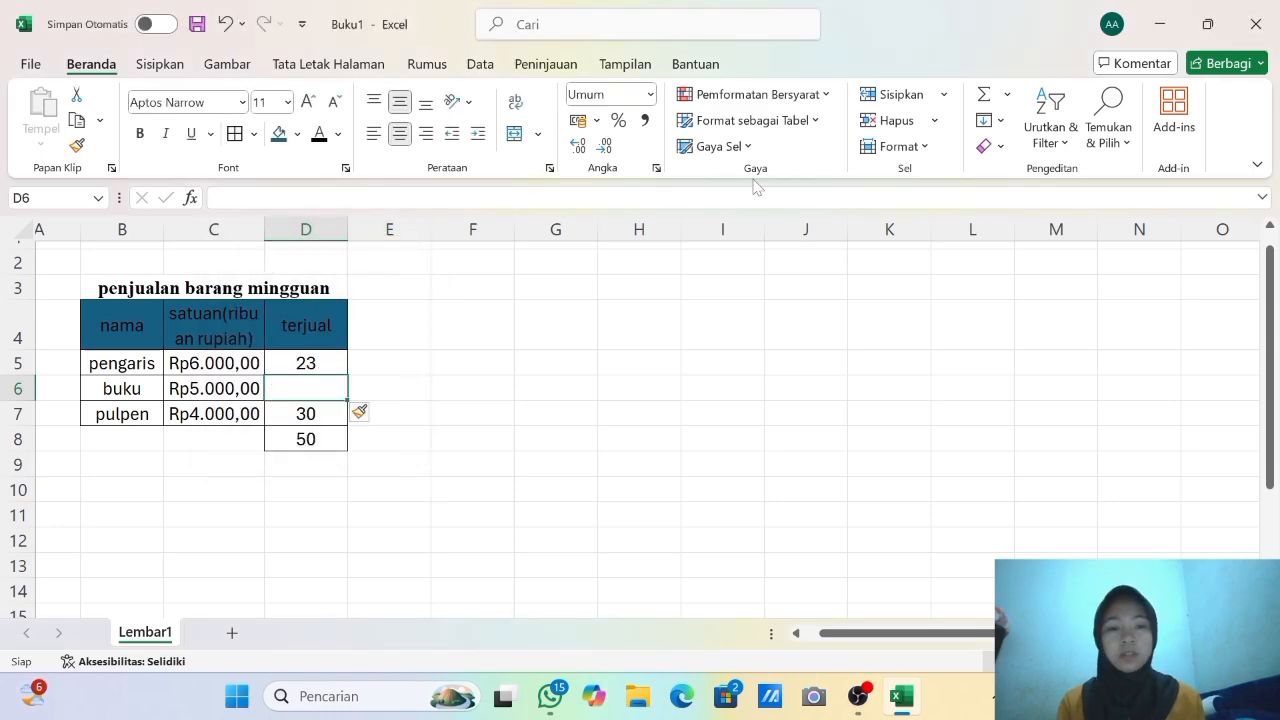
Insert a blank sheet row above the "buku" row and a blank sheet column before the "terjual" column.
{"action": "left_click", "coordinate": [943, 94]}
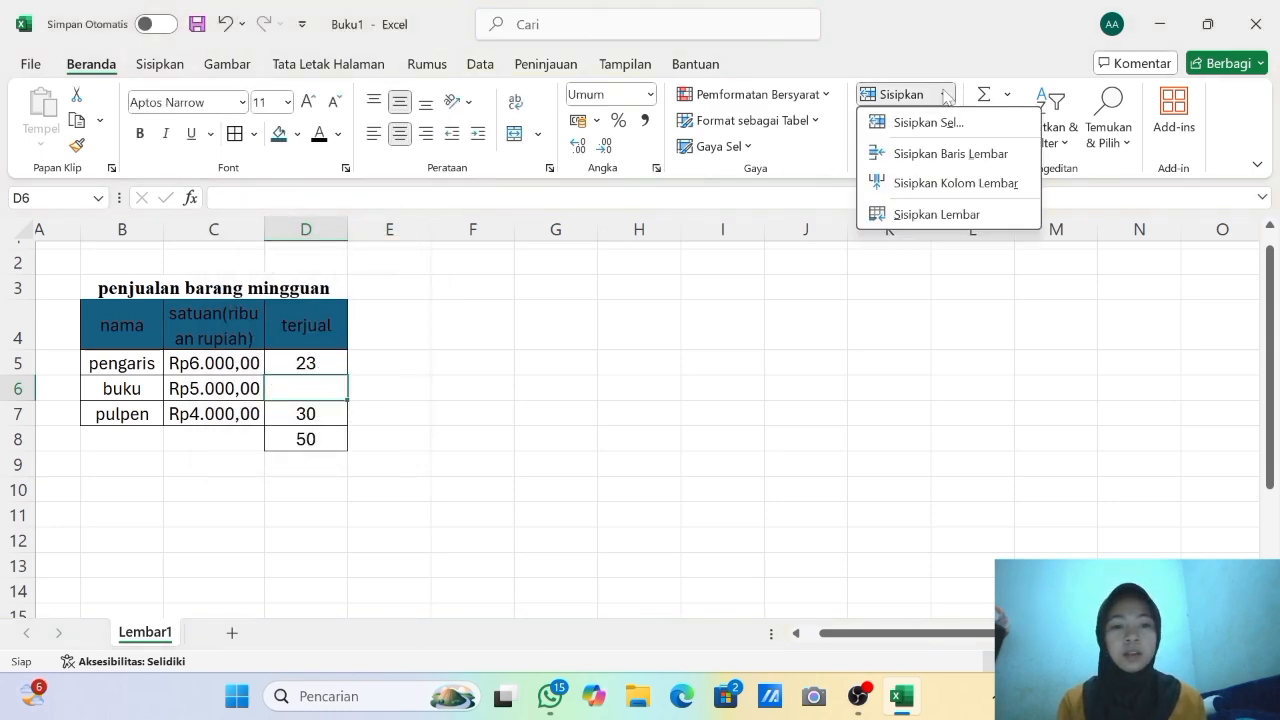
{"action": "left_click", "coordinate": [897, 160]}
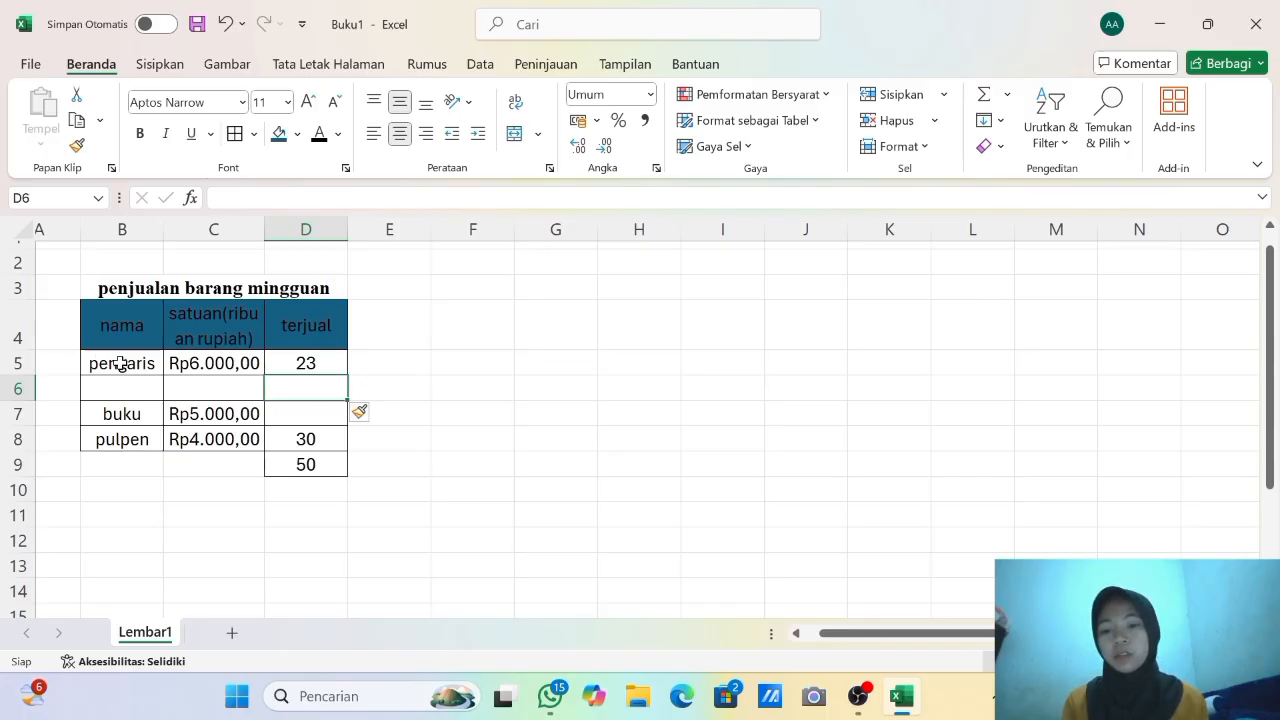
{"action": "left_click", "coordinate": [941, 94]}
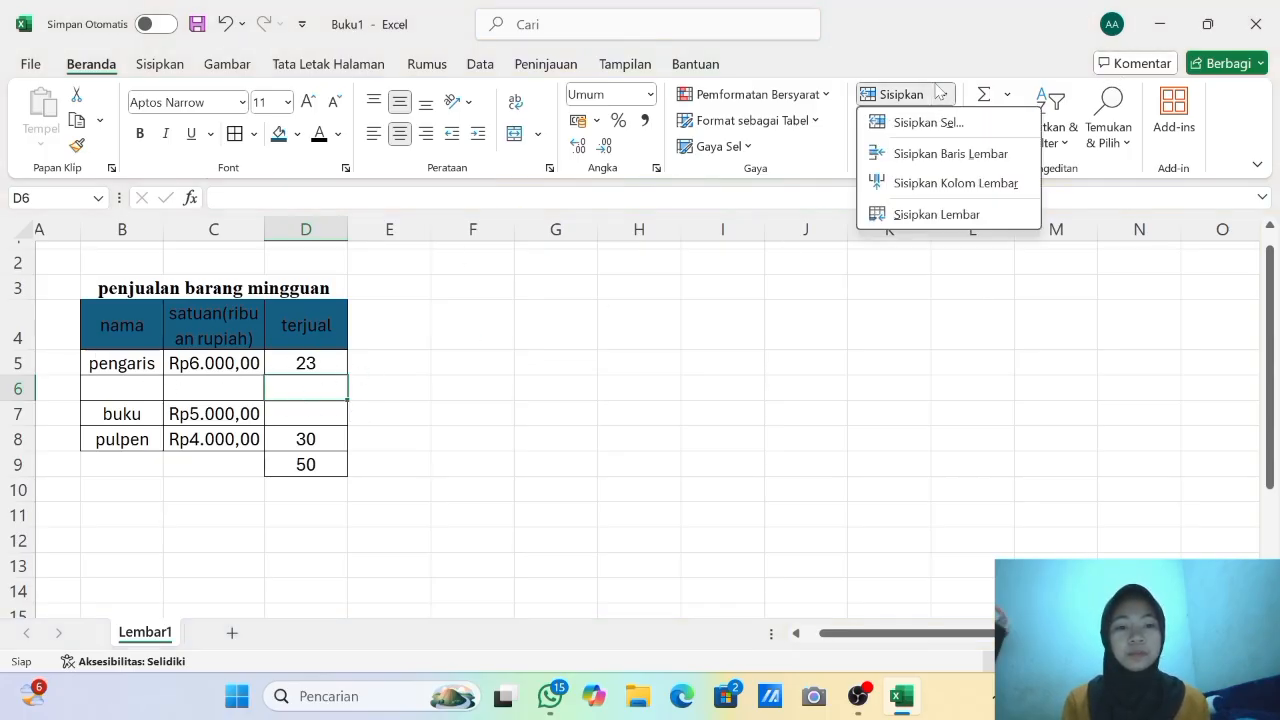
{"action": "left_click", "coordinate": [910, 185]}
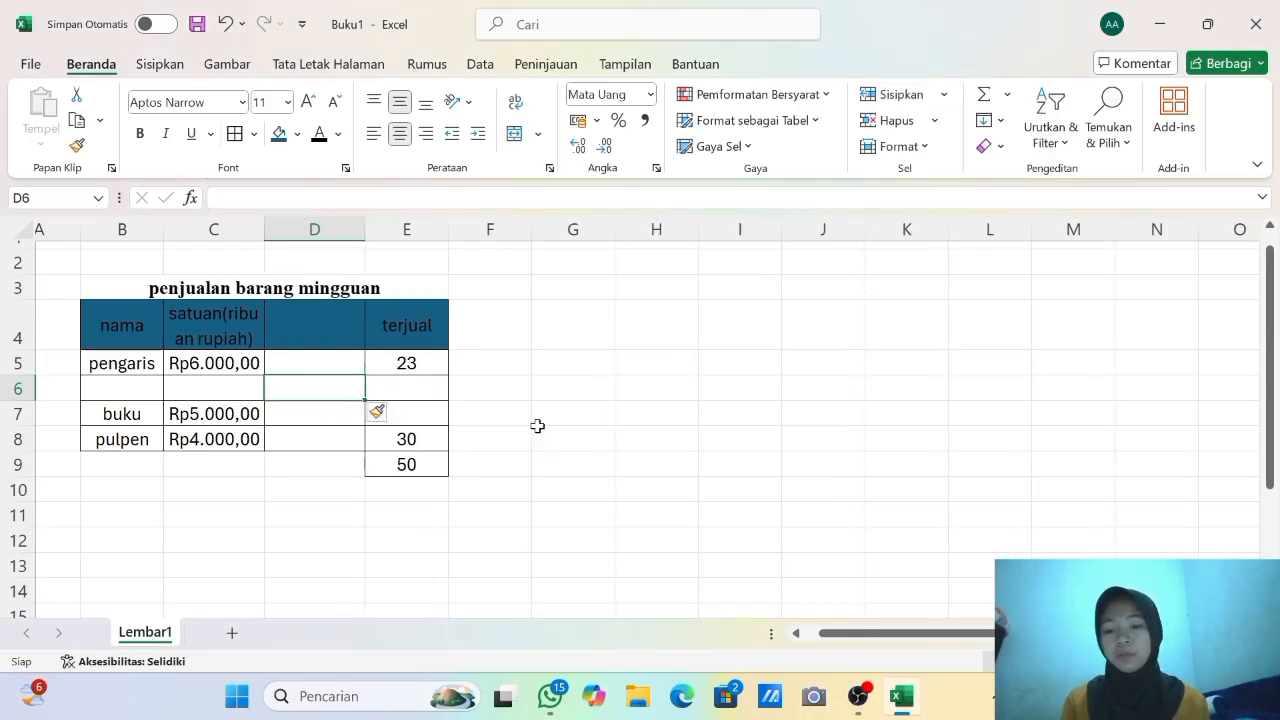
{"action": "left_click", "coordinate": [618, 445]}
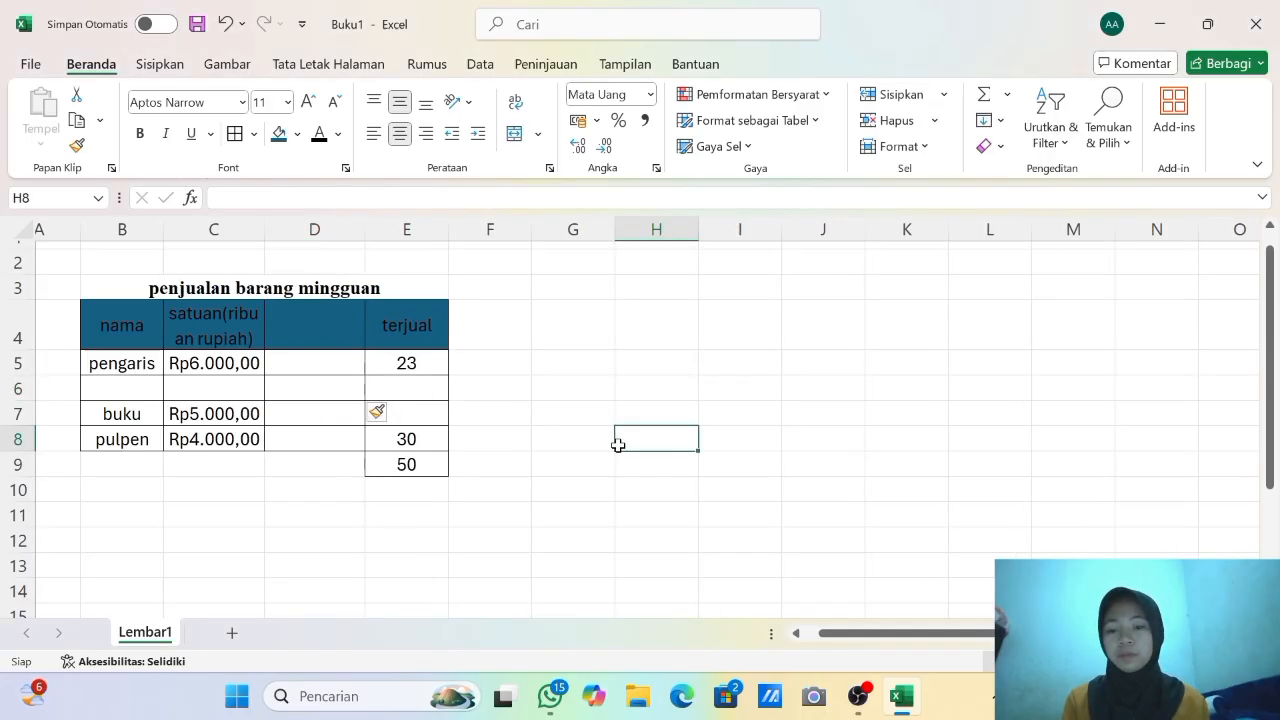
Delete the blank cell E7 in the "terjual" column, shifting the cells below it up.
{"action": "left_click", "coordinate": [422, 422]}
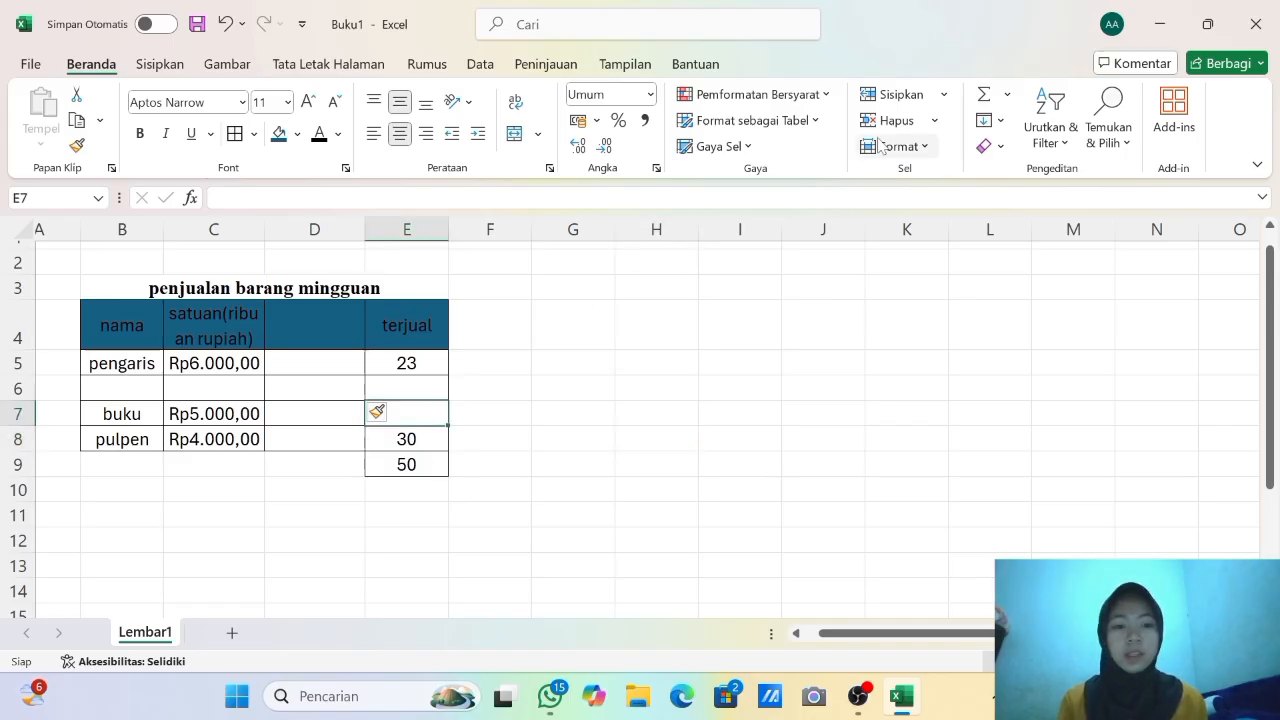
{"action": "left_click", "coordinate": [936, 120]}
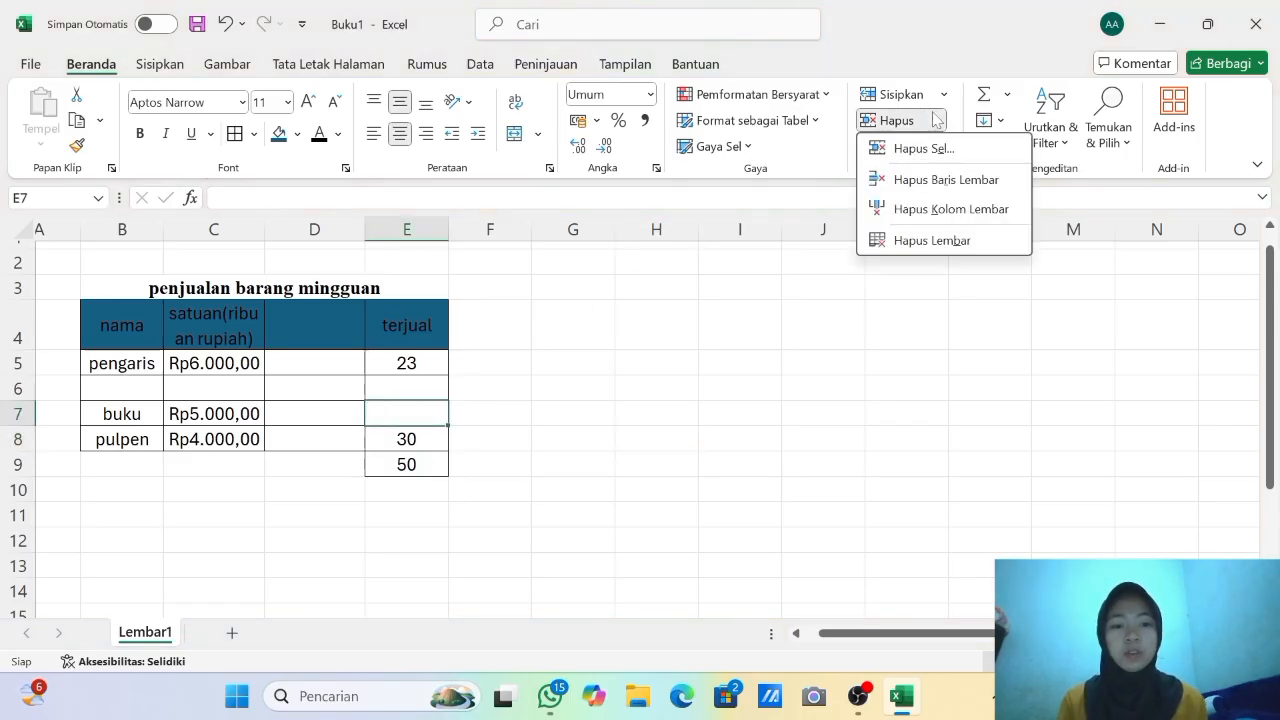
{"action": "left_click", "coordinate": [884, 150]}
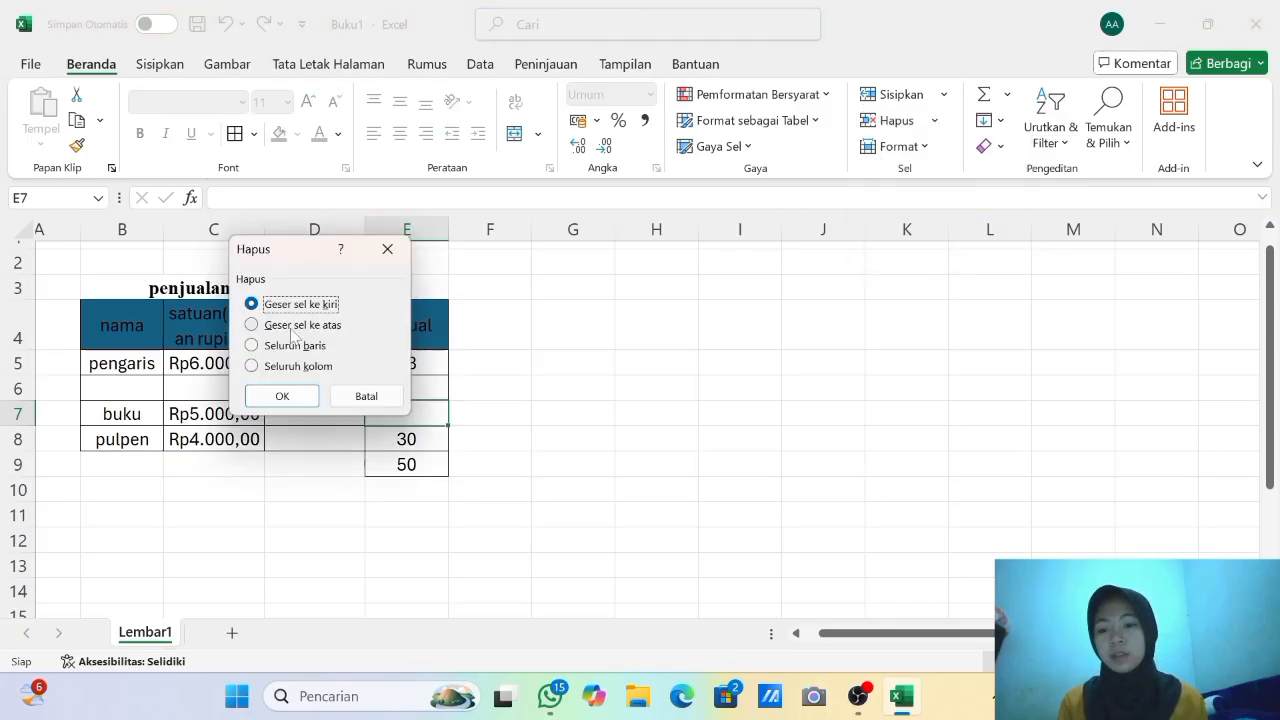
{"action": "left_click", "coordinate": [252, 325]}
{"action": "left_click", "coordinate": [282, 398]}
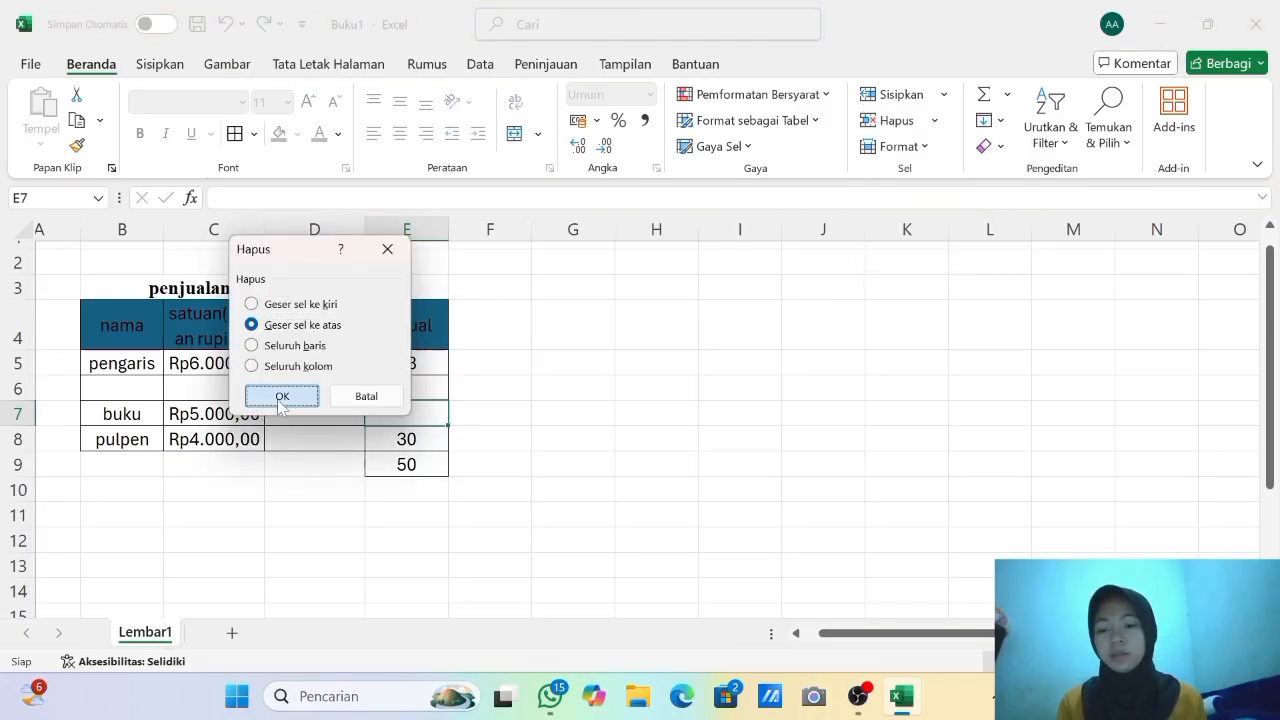
{"action": "left_click", "coordinate": [596, 398]}
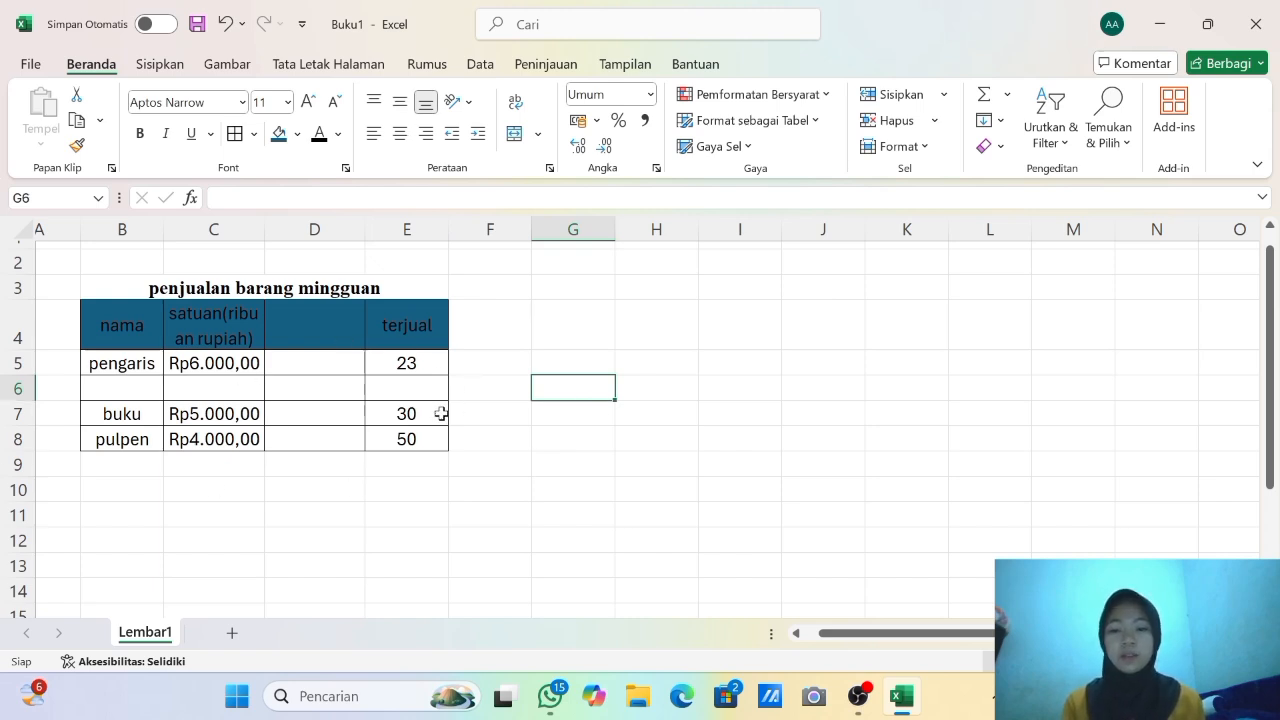
Delete the blank sheet column D between the "satuan(ribuan rupiah)" and "terjual" columns.
{"action": "left_click", "coordinate": [338, 386]}
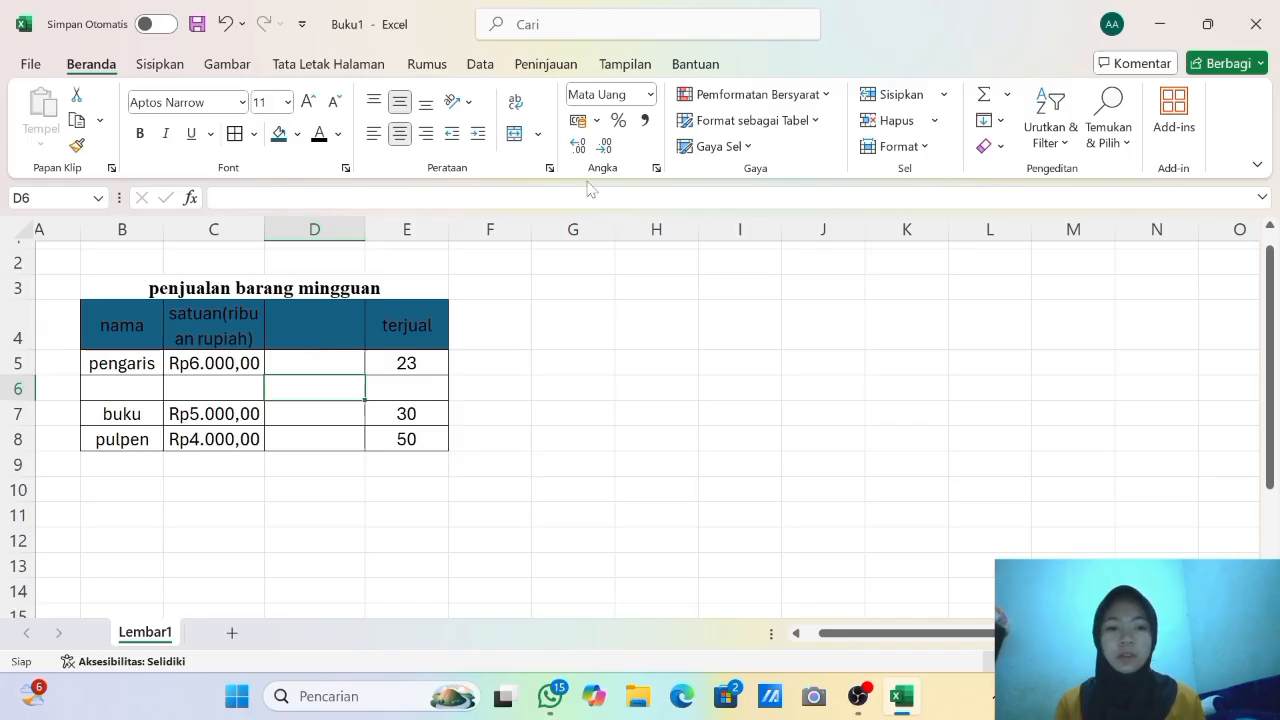
{"action": "left_click", "coordinate": [932, 121]}
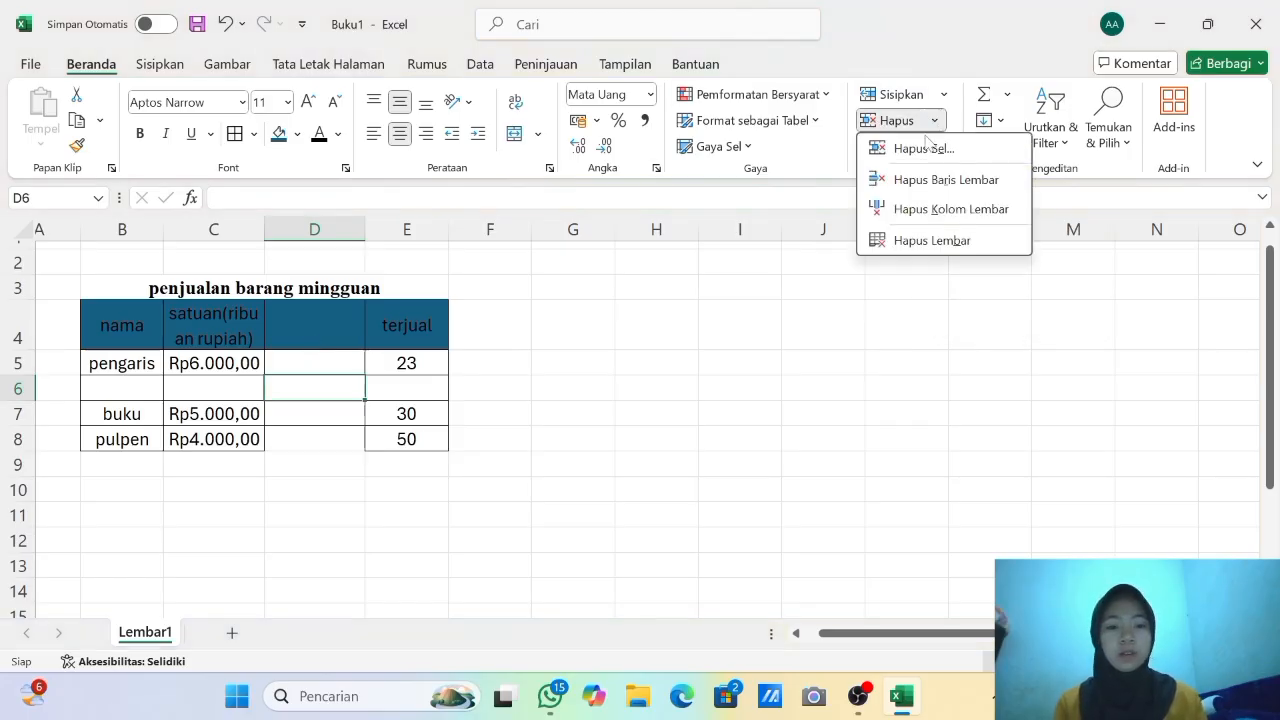
{"action": "left_click", "coordinate": [930, 212]}
{"action": "left_click", "coordinate": [484, 455]}
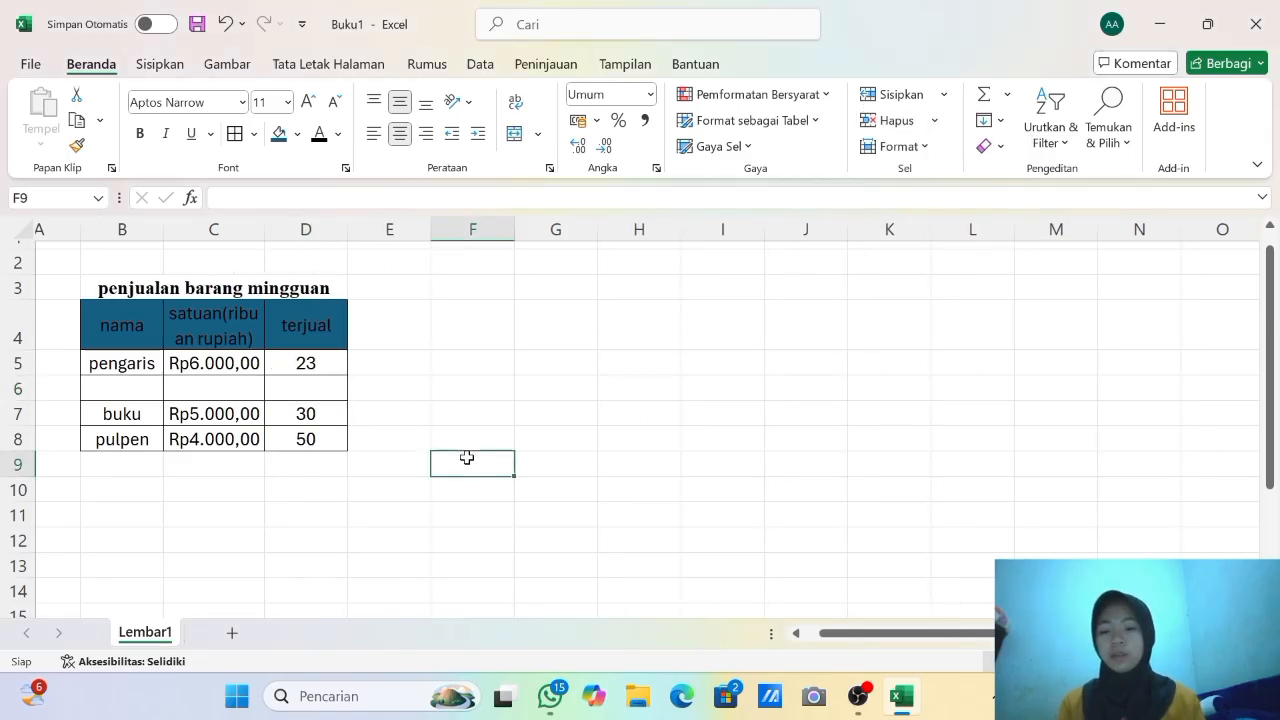
Delete the entire blank sheet row 6 between the "pengaris" and "buku" rows.
{"action": "left_click", "coordinate": [320, 396]}
{"action": "left_click", "coordinate": [885, 122]}
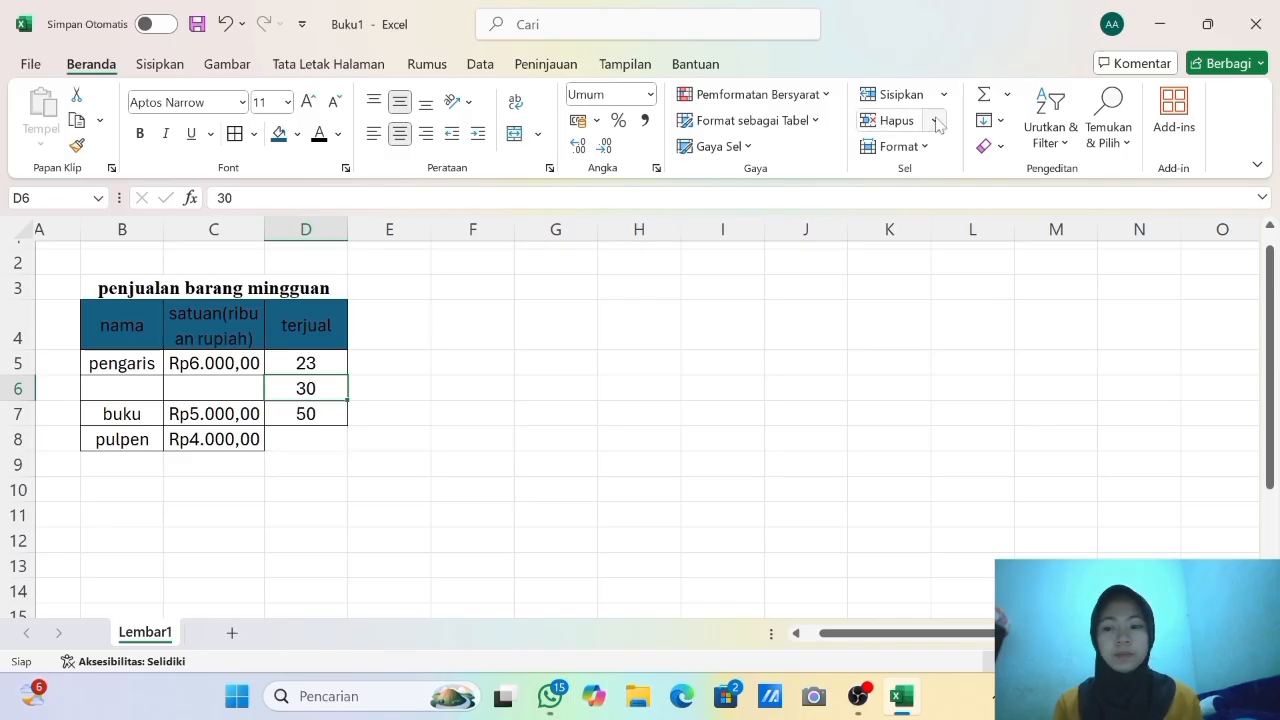
{"action": "key", "text": "ctrl+z"}
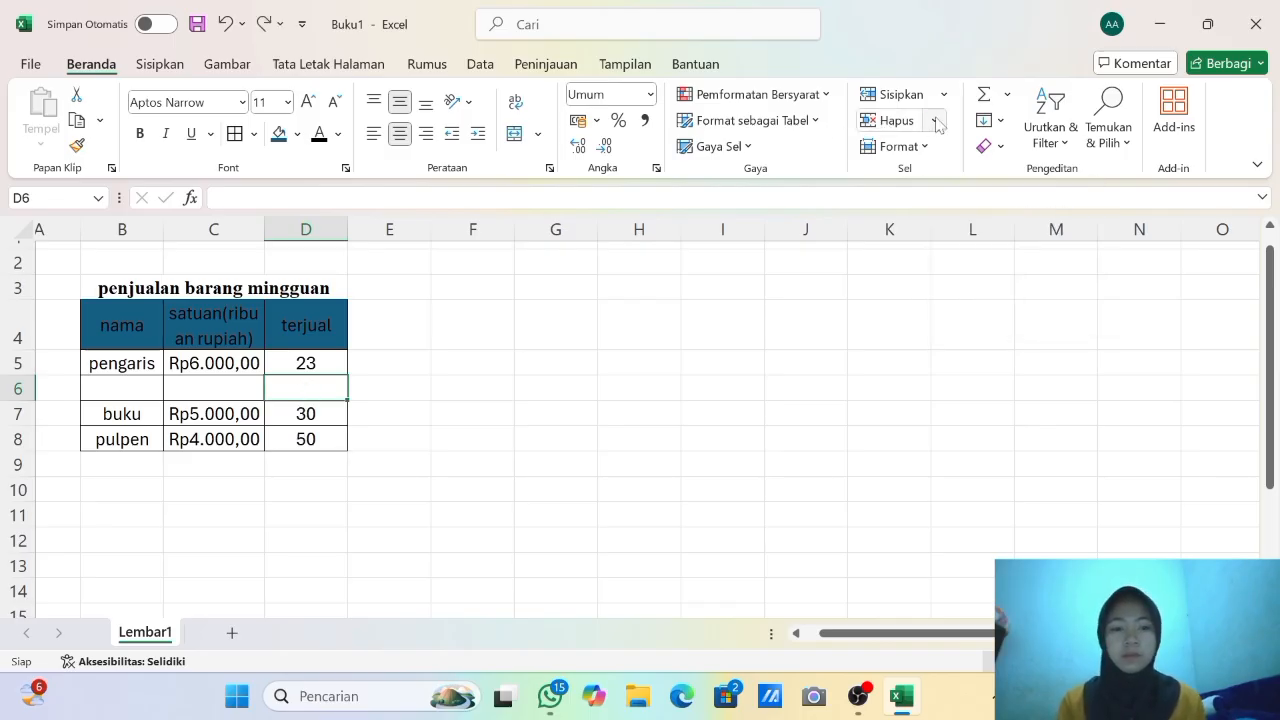
{"action": "left_click", "coordinate": [935, 121]}
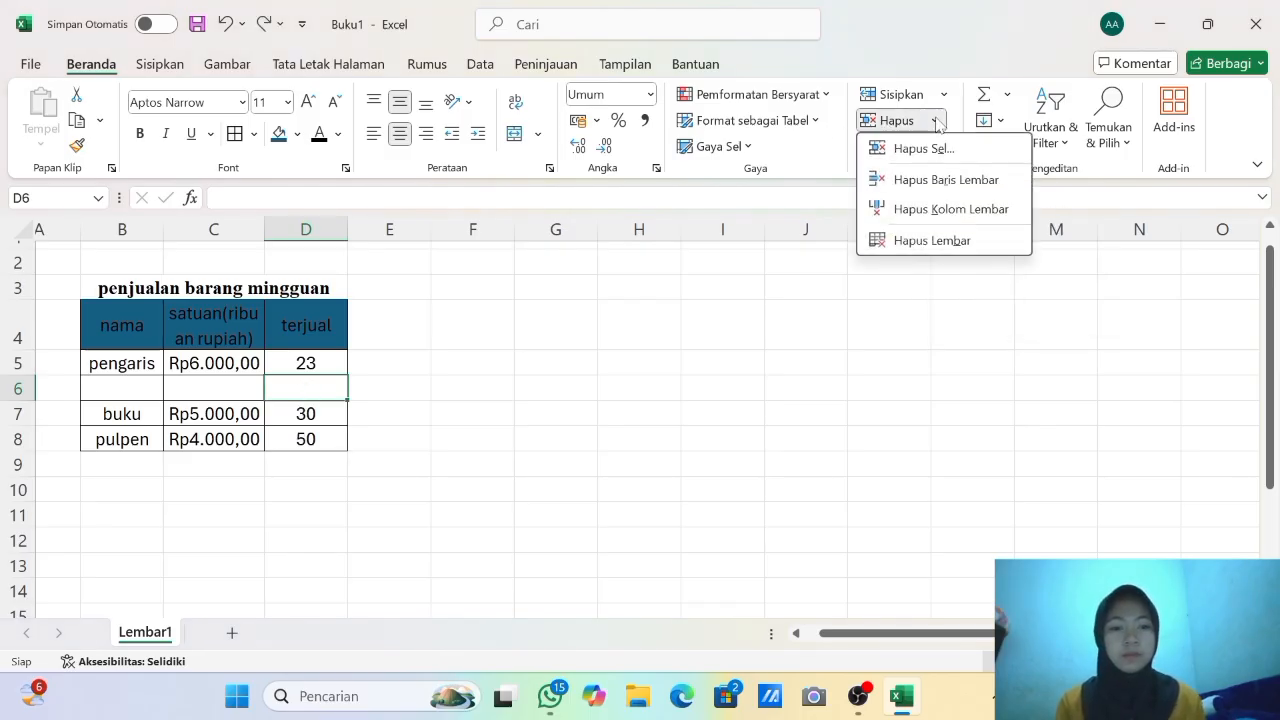
{"action": "left_click", "coordinate": [915, 181]}
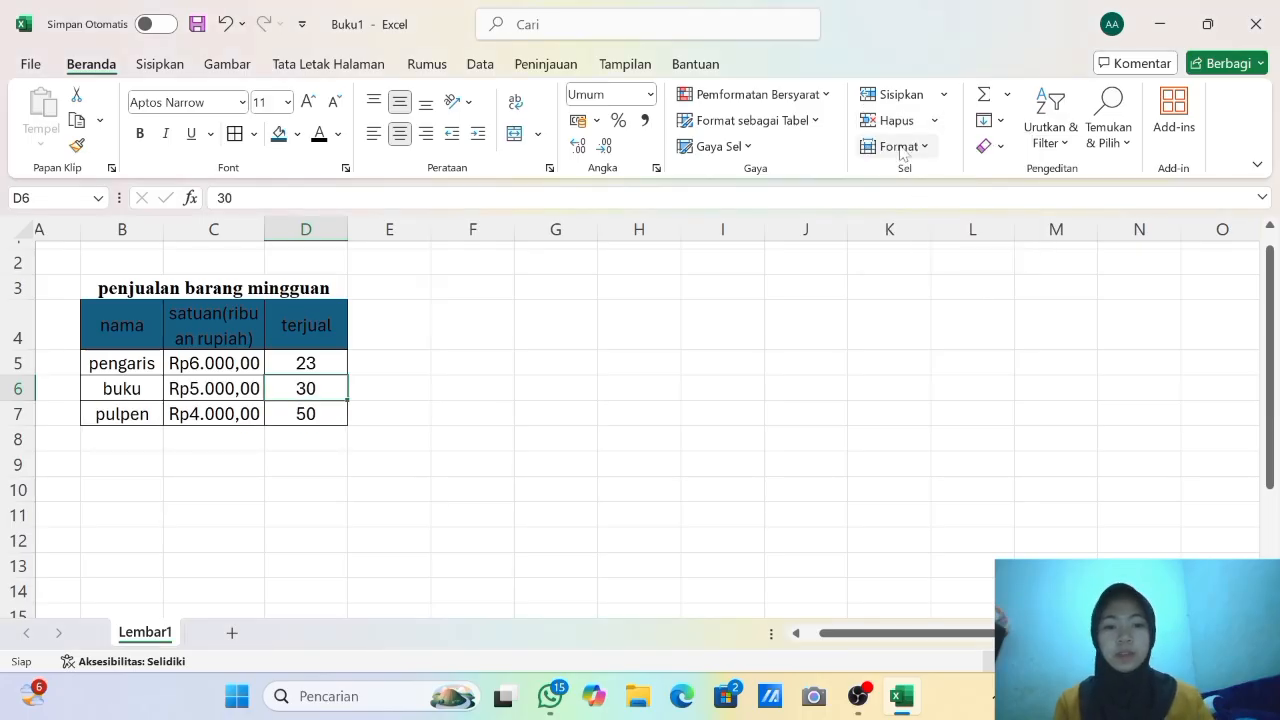
Try a column width of 20 on the "terjual" column alone and undo it.
{"action": "left_click", "coordinate": [900, 147]}
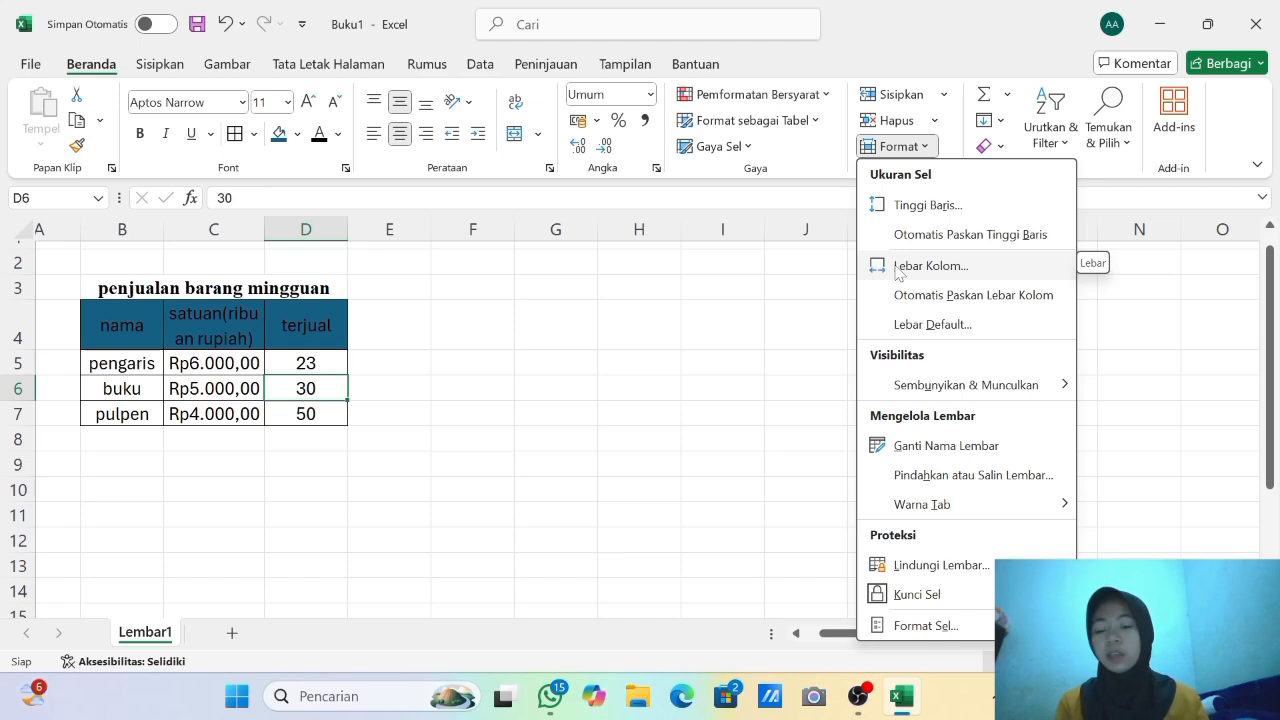
{"action": "left_click", "coordinate": [898, 267]}
{"action": "key", "text": "BackSpace"}
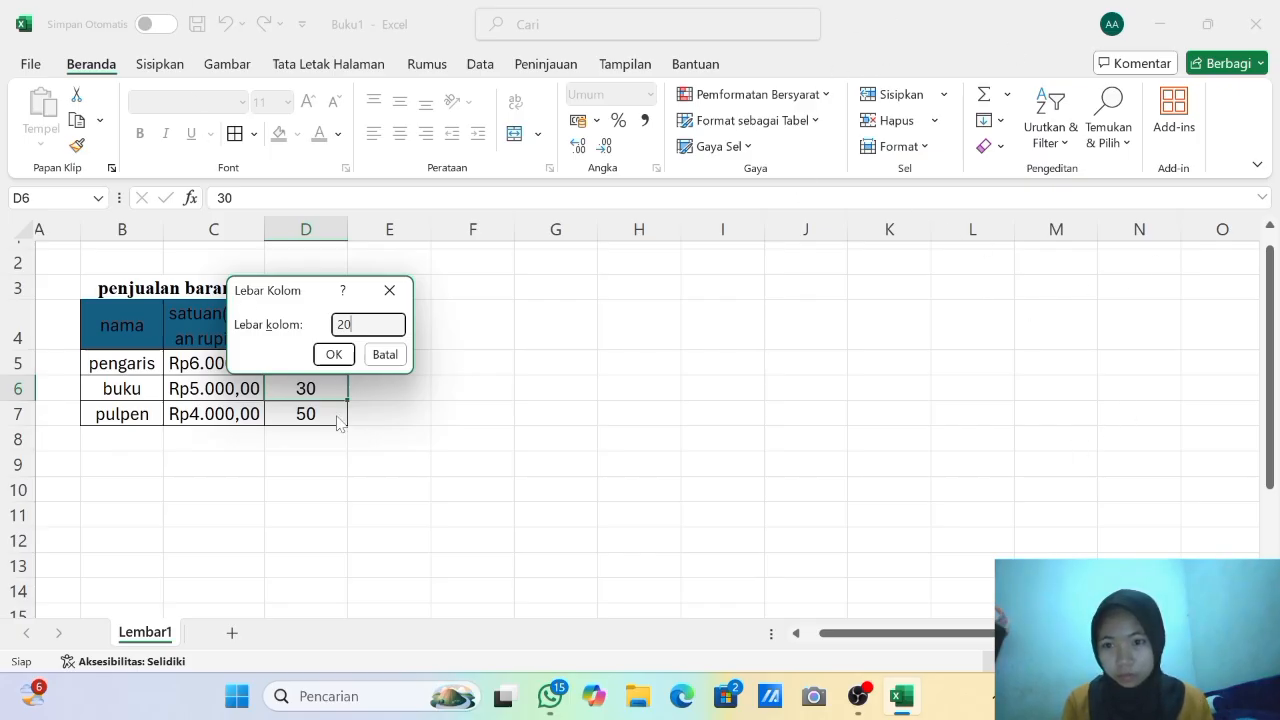
{"action": "left_click", "coordinate": [333, 357]}
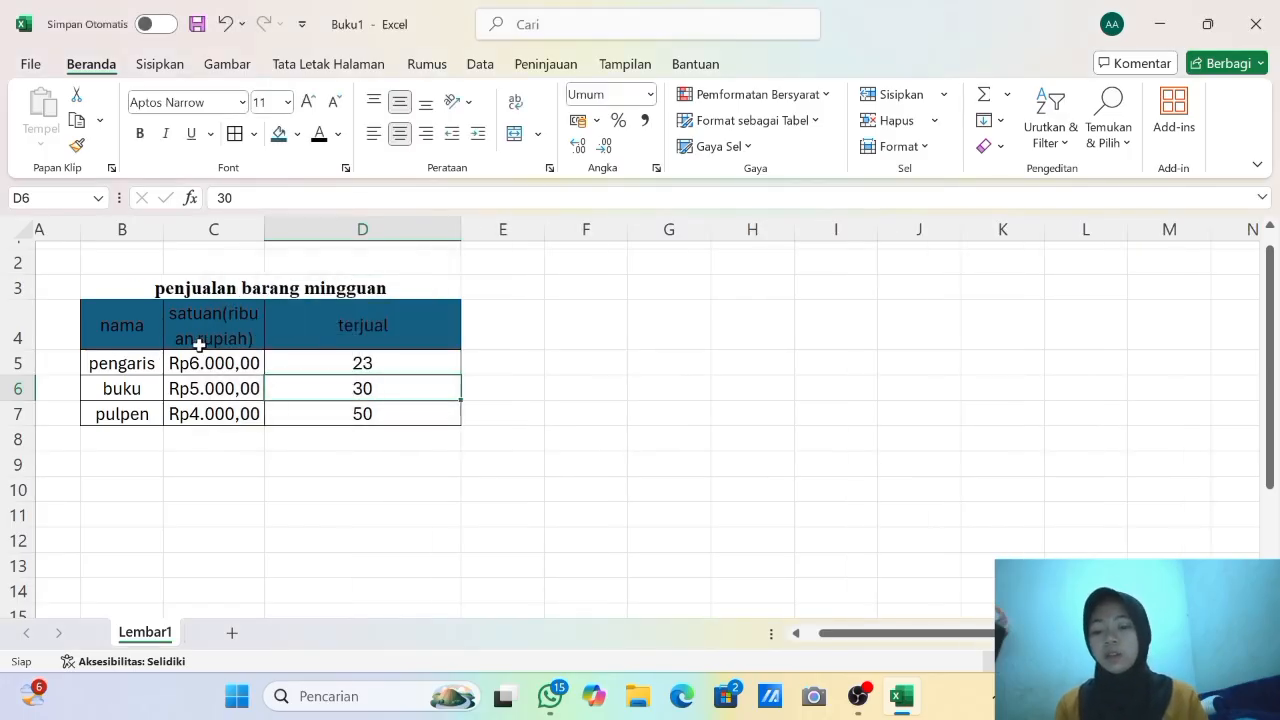
{"action": "key", "text": "ctrl+z"}
Set the width of the "satuan(ribuan rupiah)" and "terjual" columns to 20.
{"action": "left_click_drag", "start_coordinate": [177, 330], "coordinate": [309, 420]}
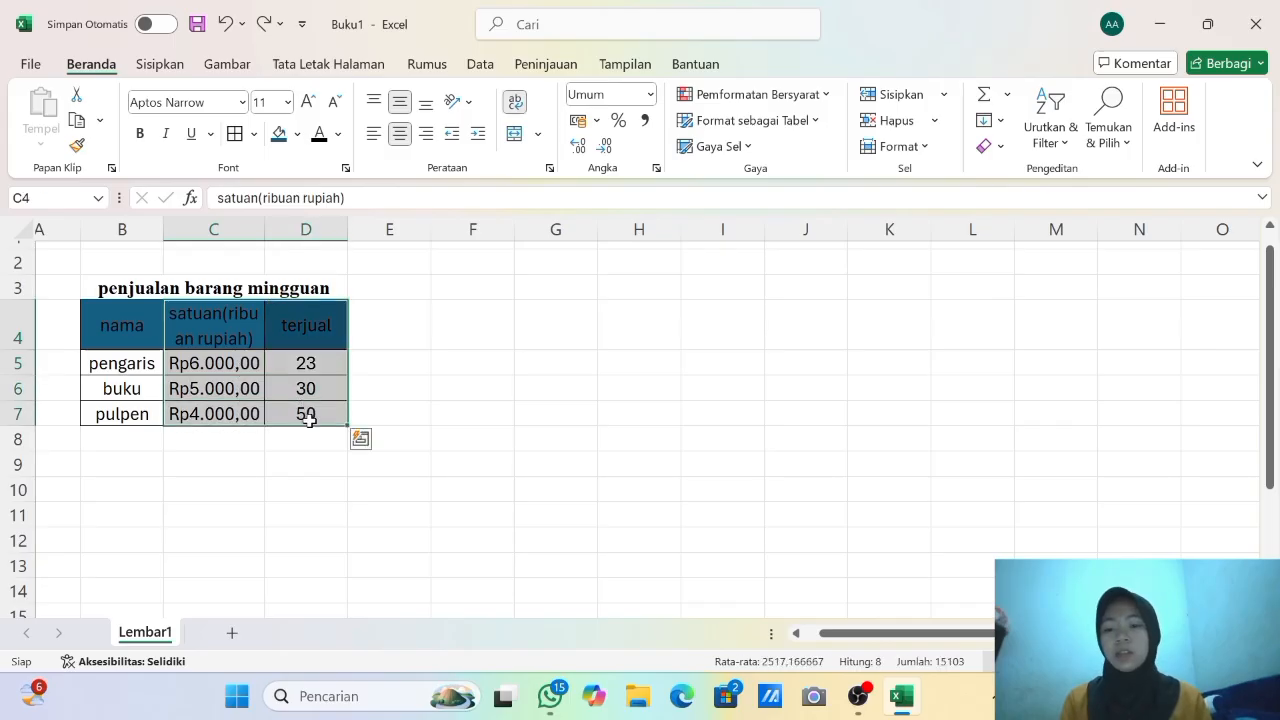
{"action": "left_click", "coordinate": [886, 148]}
{"action": "left_click", "coordinate": [900, 267]}
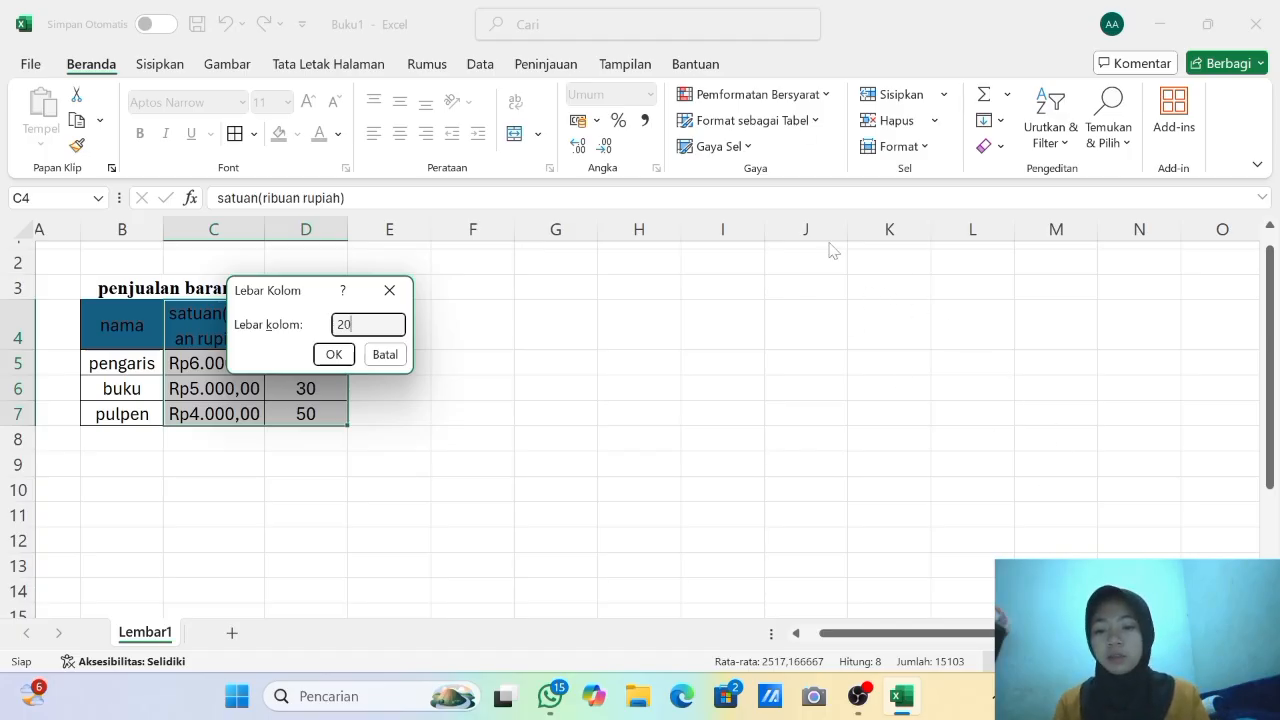
{"action": "left_click", "coordinate": [336, 356]}
{"action": "left_click", "coordinate": [614, 314]}
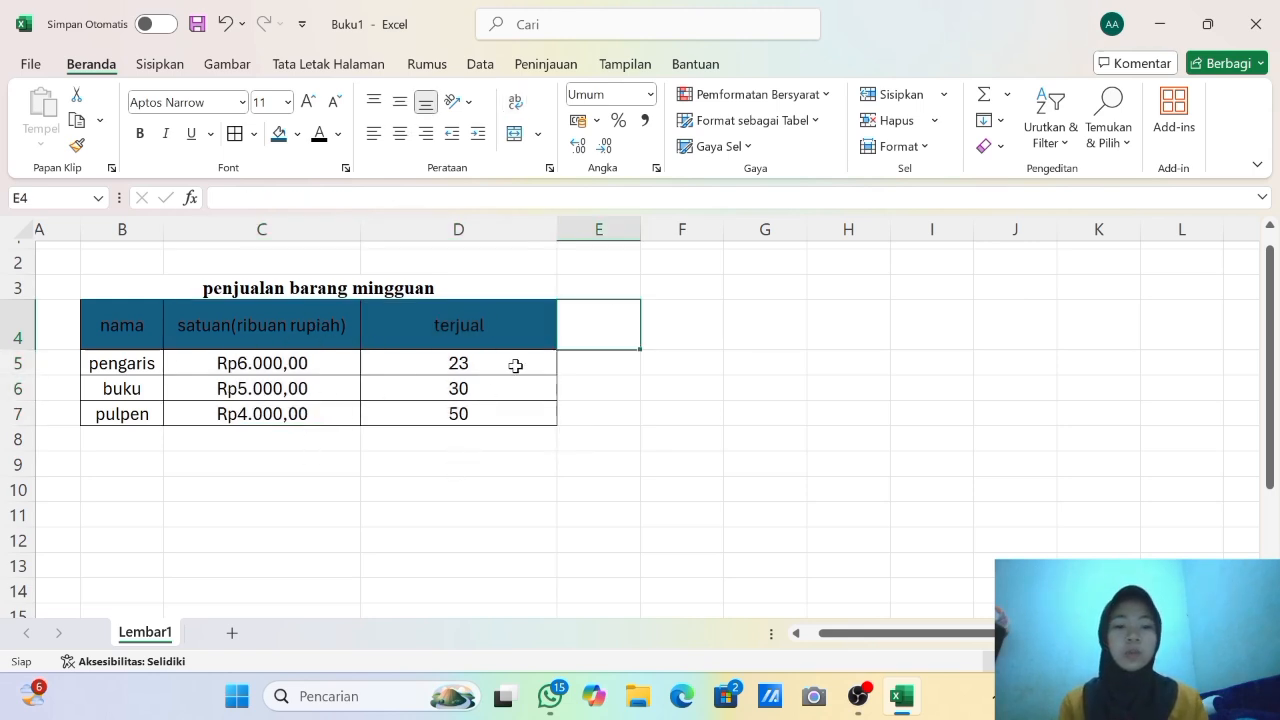
{"action": "left_click", "coordinate": [677, 334]}
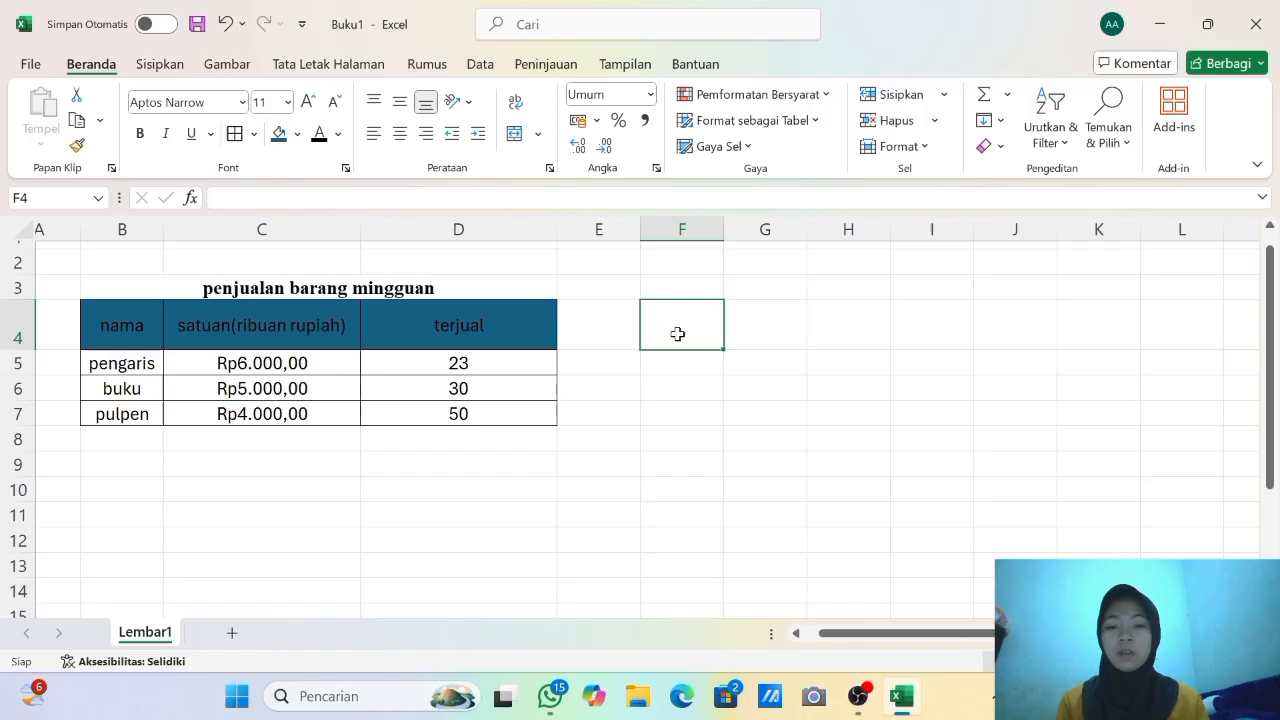
Set the height of the "pulpen" row (row 7) to 20.
{"action": "left_click", "coordinate": [483, 383]}
{"action": "left_click", "coordinate": [541, 416]}
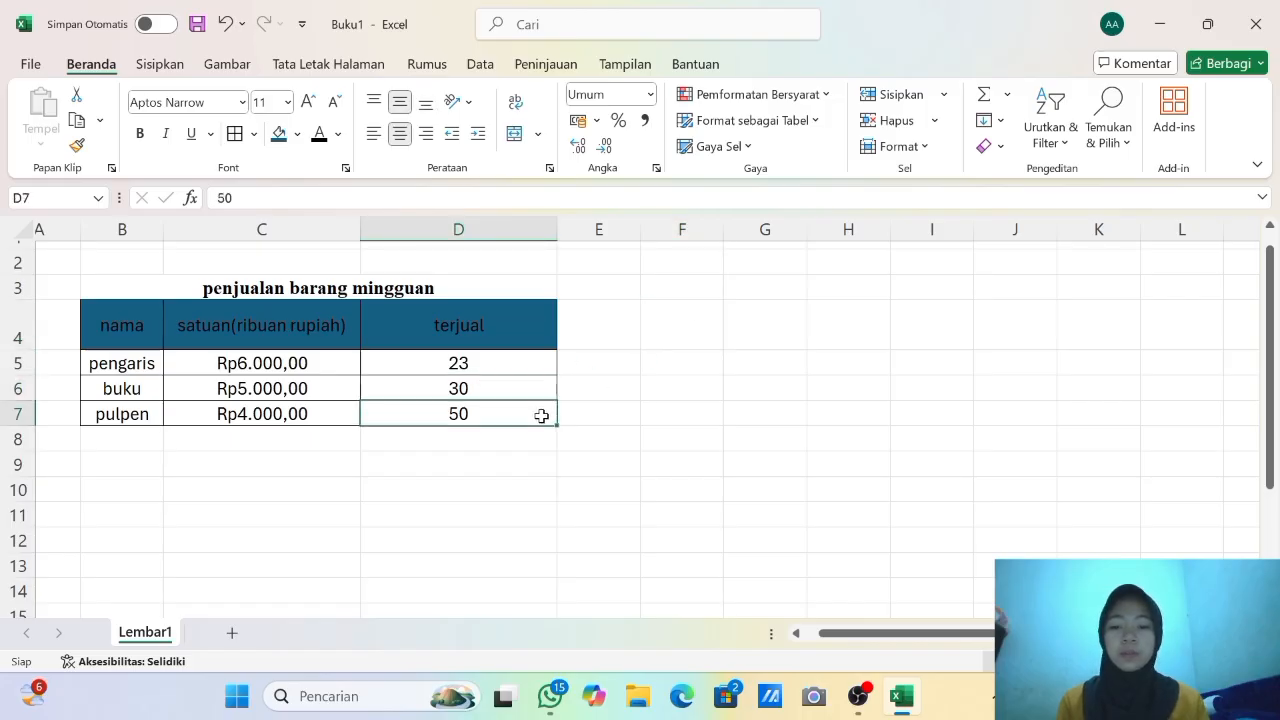
{"action": "left_click", "coordinate": [893, 146]}
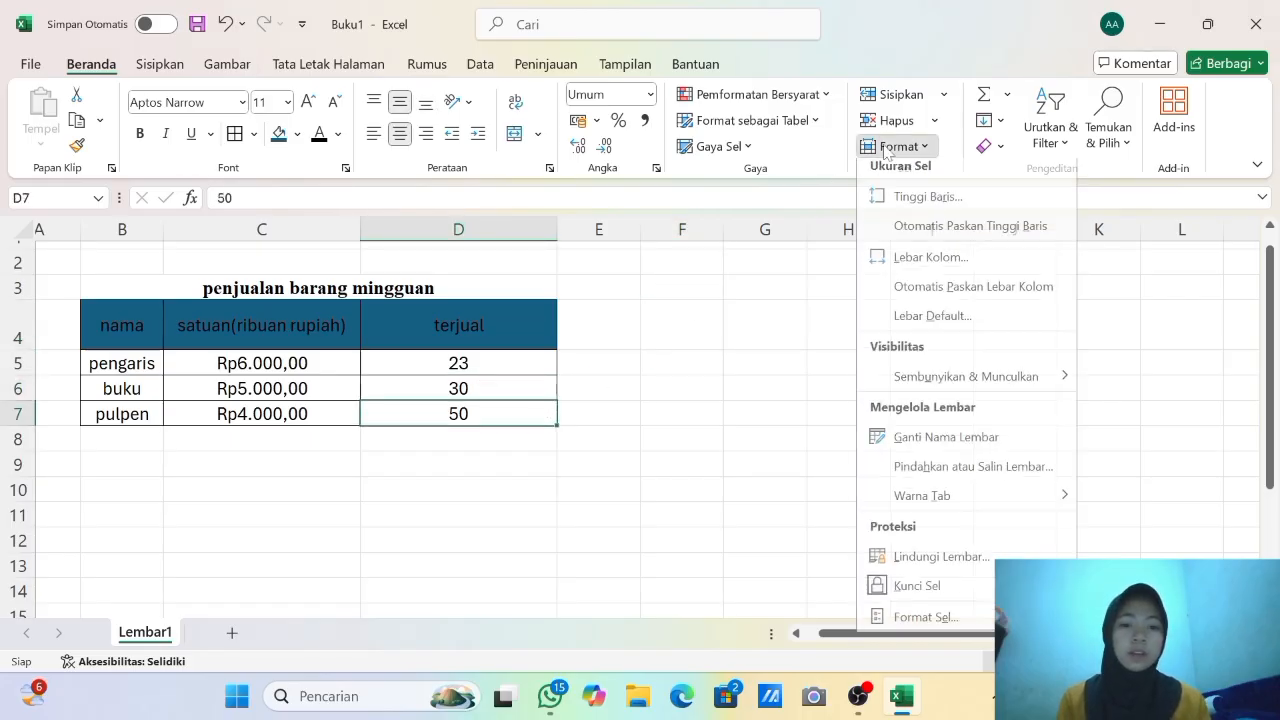
{"action": "left_click", "coordinate": [903, 208]}
{"action": "key", "text": "BackSpace"}
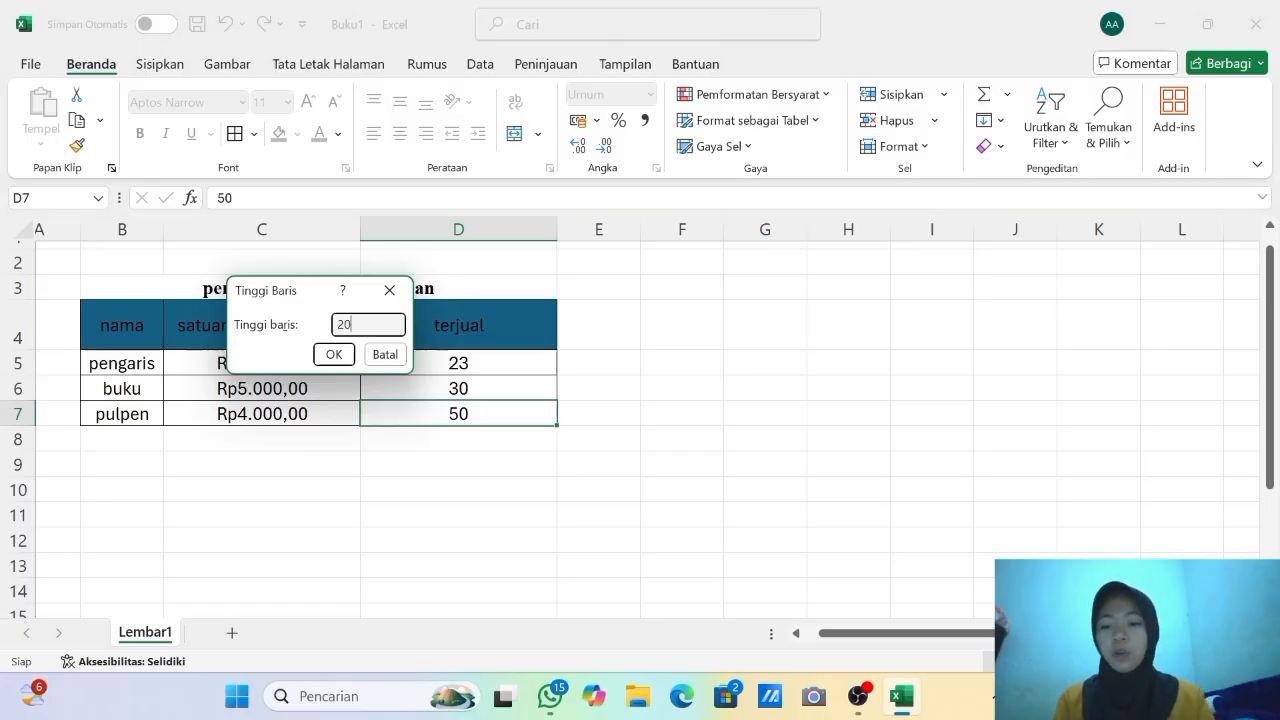
{"action": "type", "text": "20"}
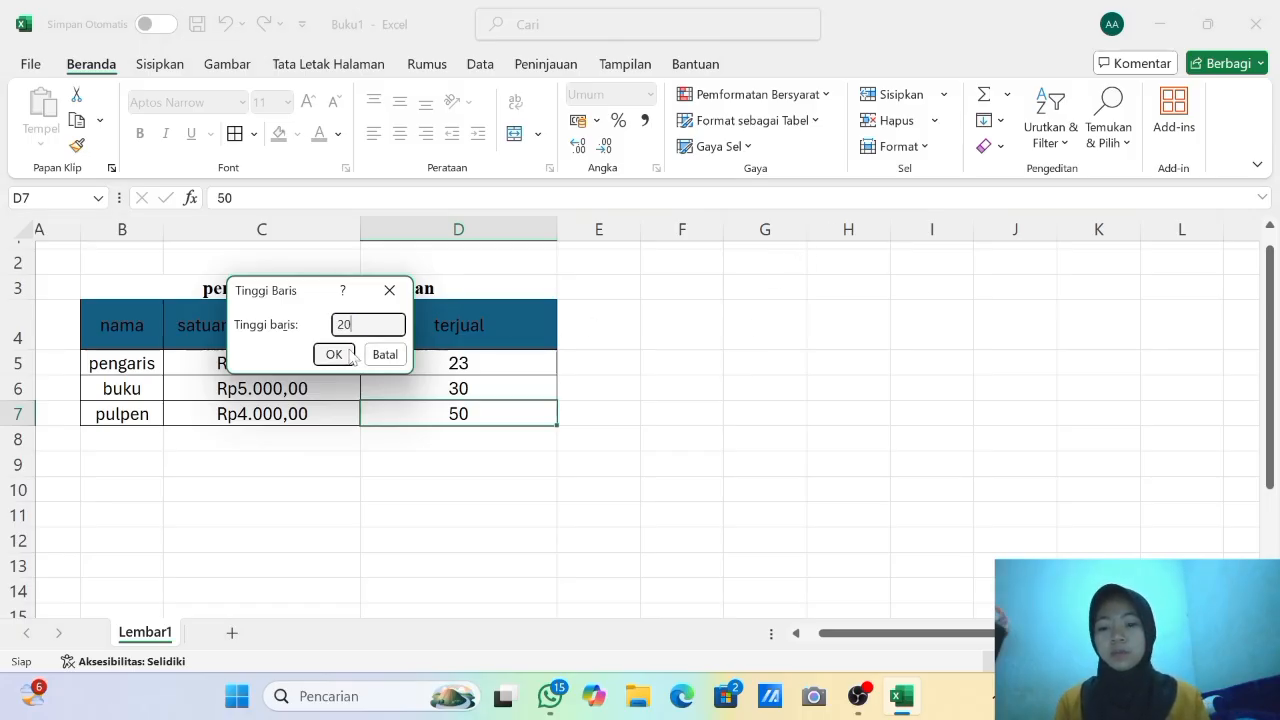
{"action": "left_click", "coordinate": [334, 354]}
{"action": "left_click", "coordinate": [713, 408]}
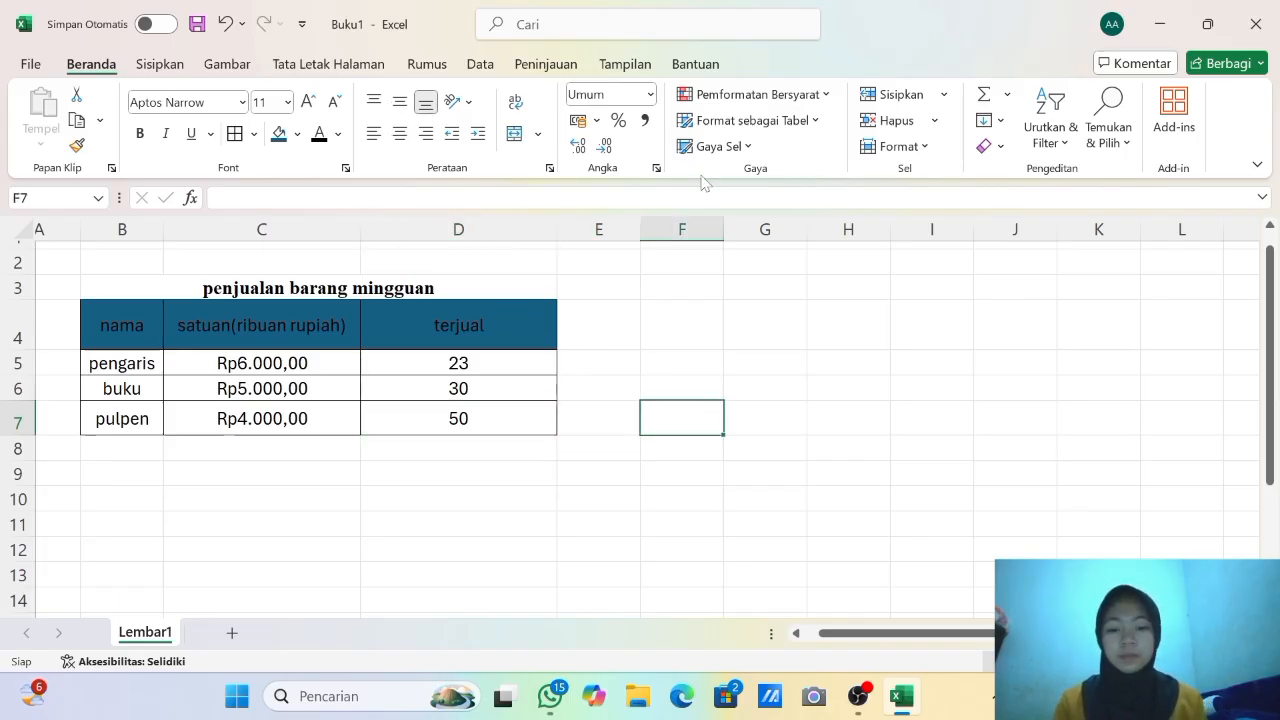
Try Merge Across (Gabung Melintasi) on the title "penjualan barang mingguan" in row 3.
{"action": "left_click", "coordinate": [538, 134]}
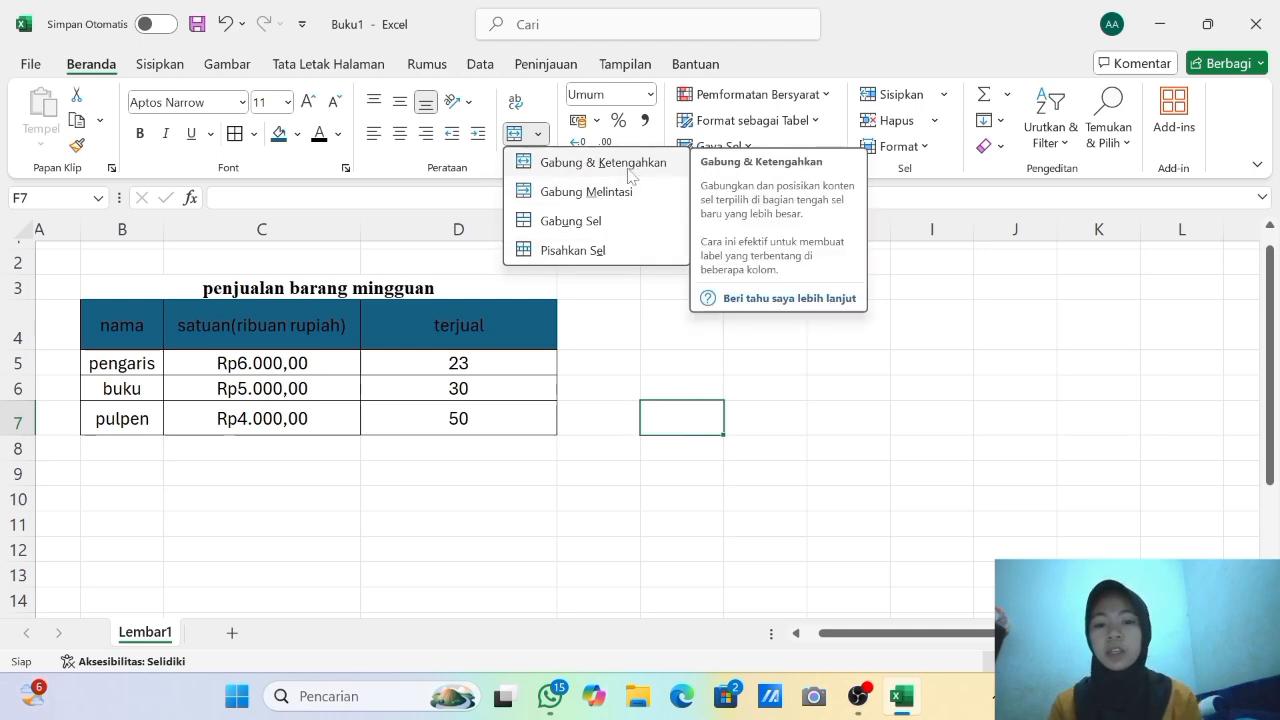
{"action": "left_click", "coordinate": [208, 287]}
{"action": "left_click_drag", "start_coordinate": [170, 284], "coordinate": [305, 288]}
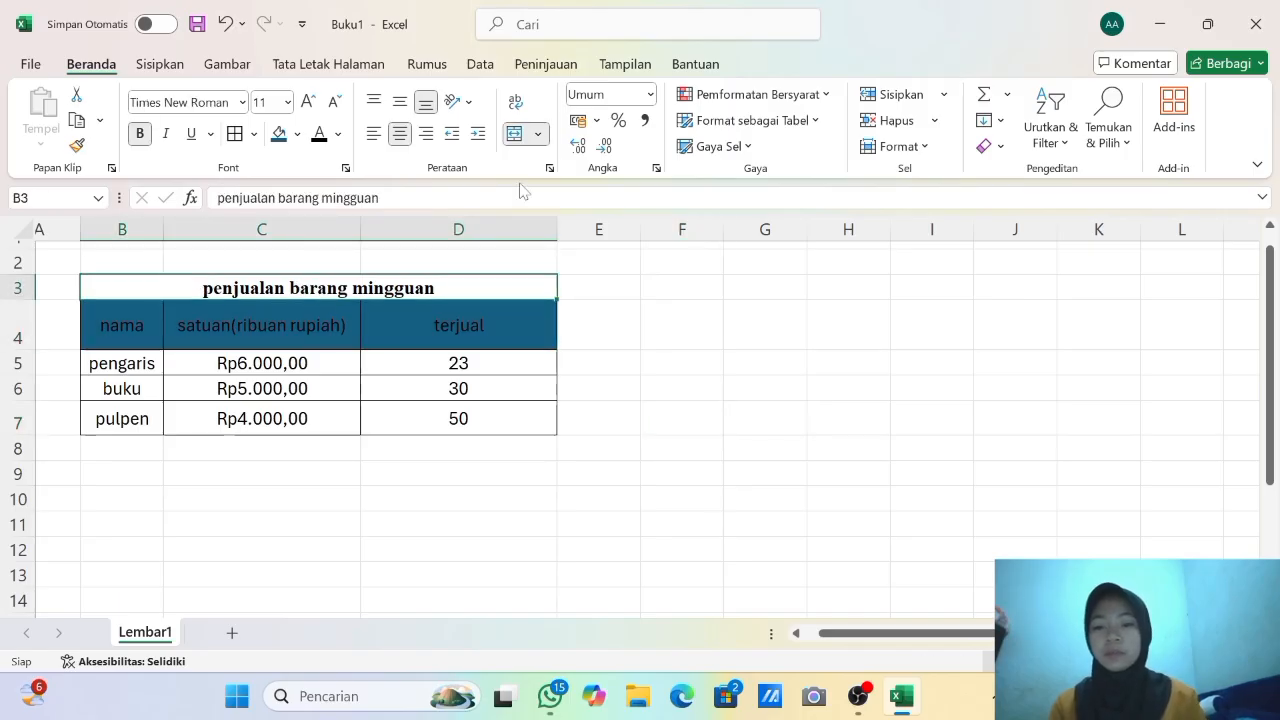
{"action": "left_click", "coordinate": [538, 133]}
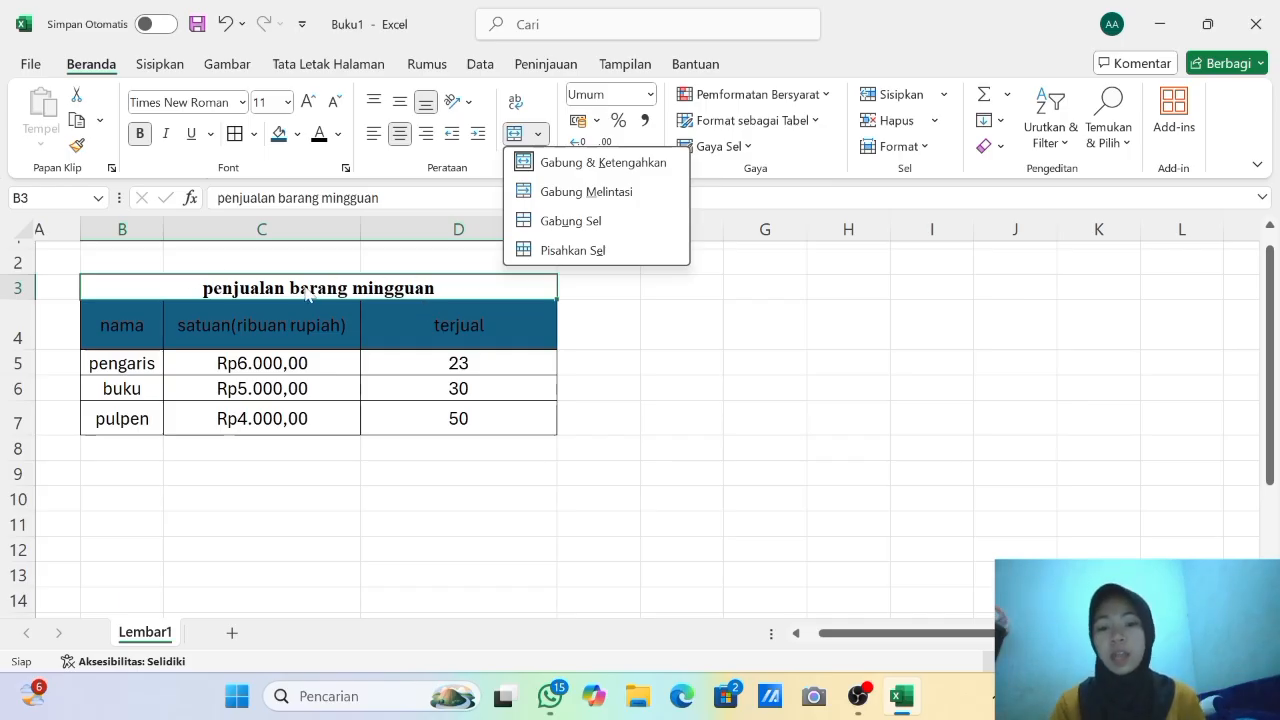
{"action": "left_click", "coordinate": [583, 193]}
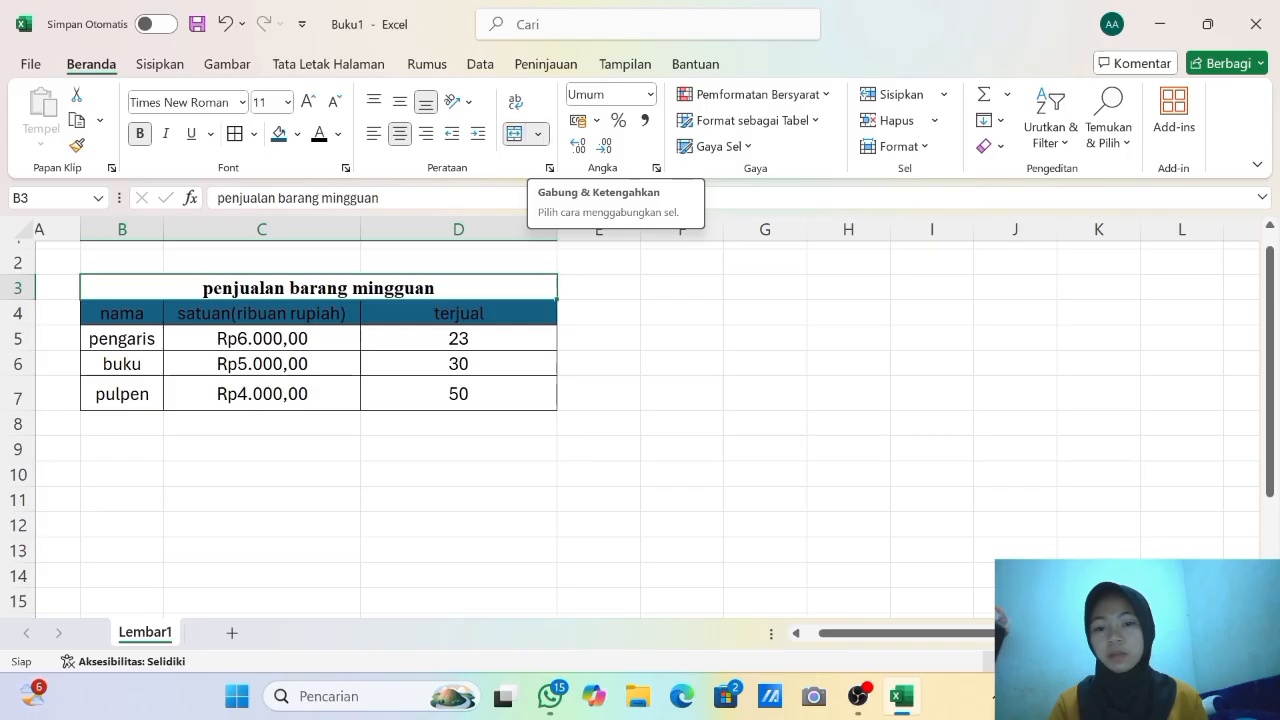
{"action": "left_click", "coordinate": [736, 355]}
Enter the text "barang bulanan" in cell F4.
{"action": "left_click", "coordinate": [699, 319]}
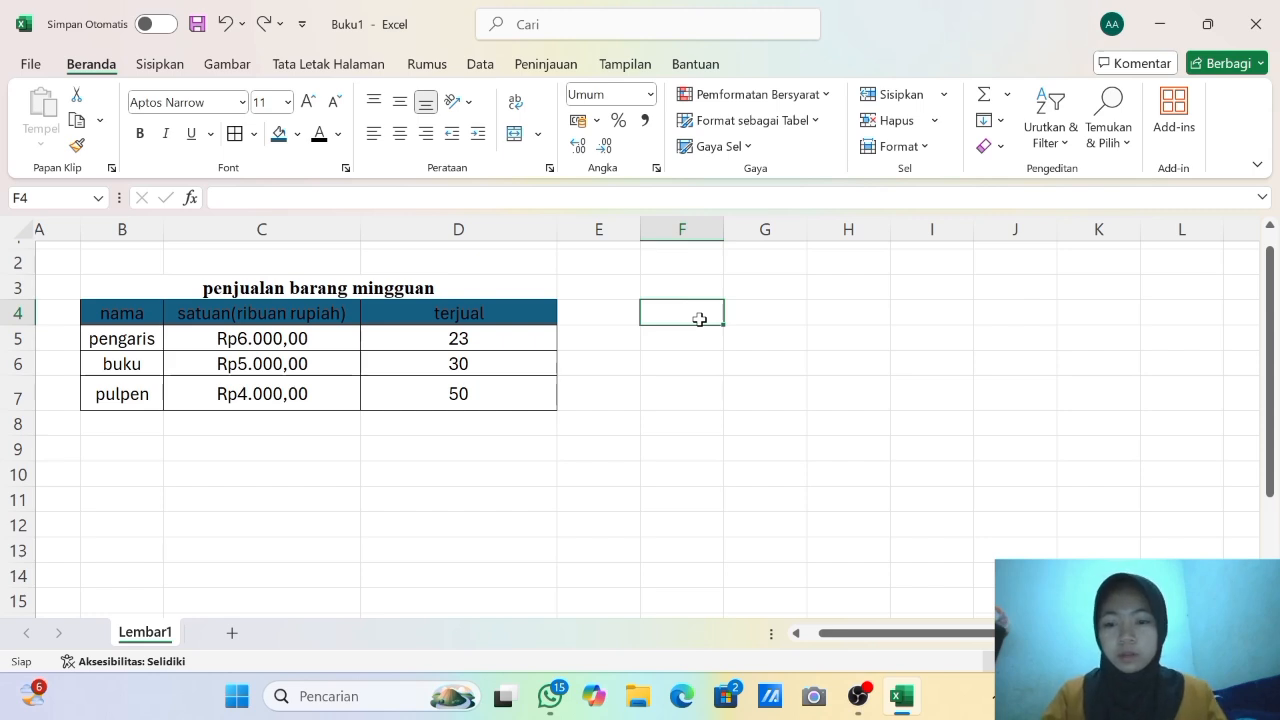
{"action": "type", "text": "barang bulanan"}
{"action": "key", "text": "ctrl+Return"}
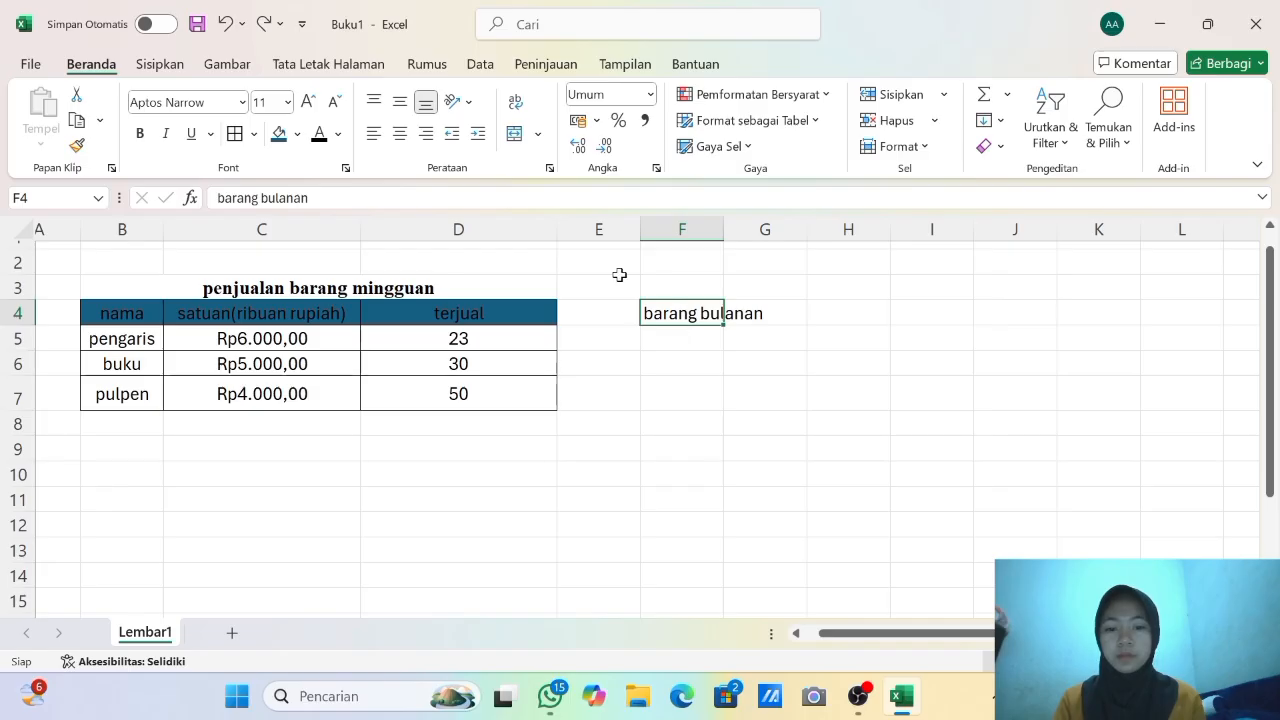
Merge cells F4:G5 around "barang bulanan" with the Merge Cells (Gabung Sel) option.
{"action": "left_click", "coordinate": [537, 134]}
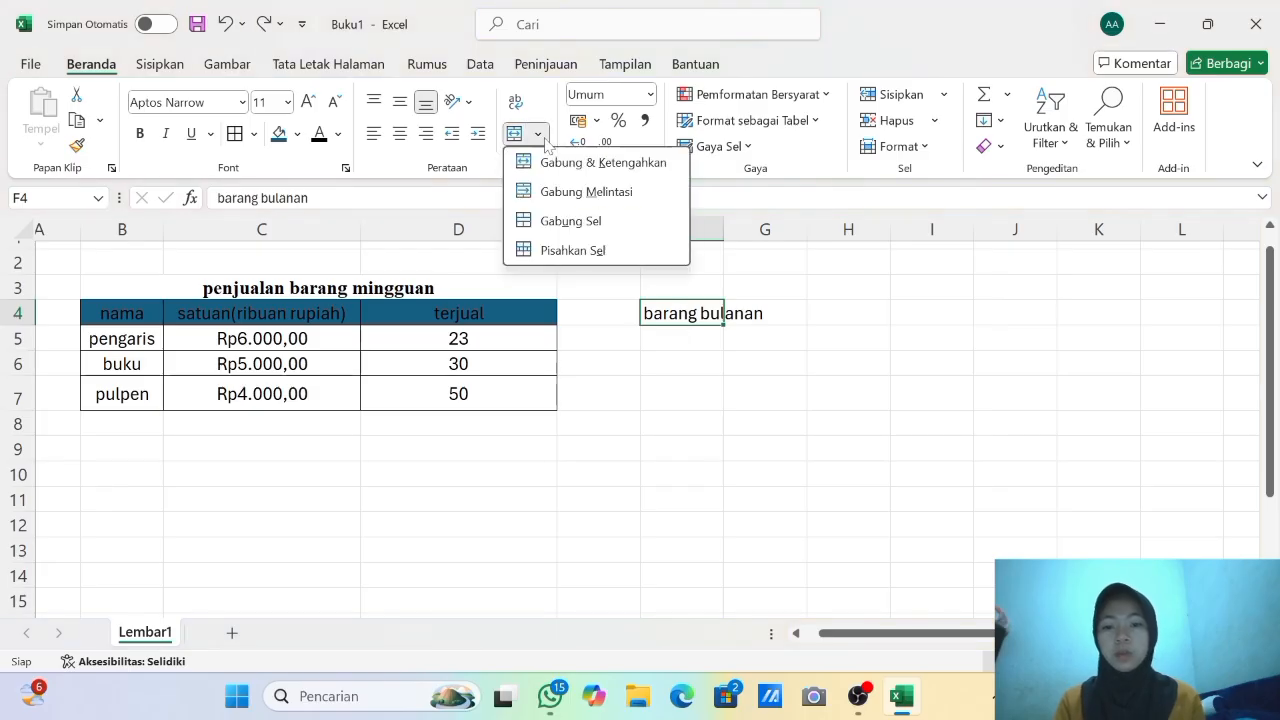
{"action": "left_click", "coordinate": [550, 221]}
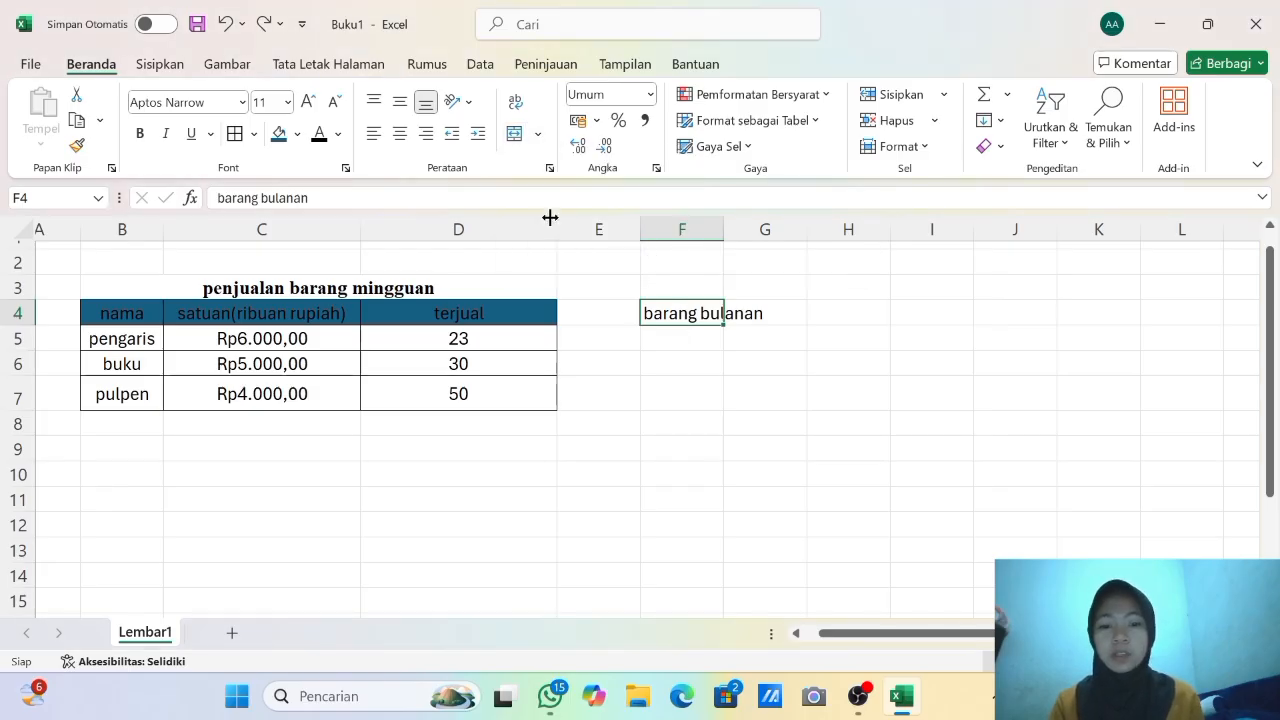
{"action": "double_click", "coordinate": [656, 312]}
{"action": "left_click_drag", "start_coordinate": [656, 312], "coordinate": [764, 314]}
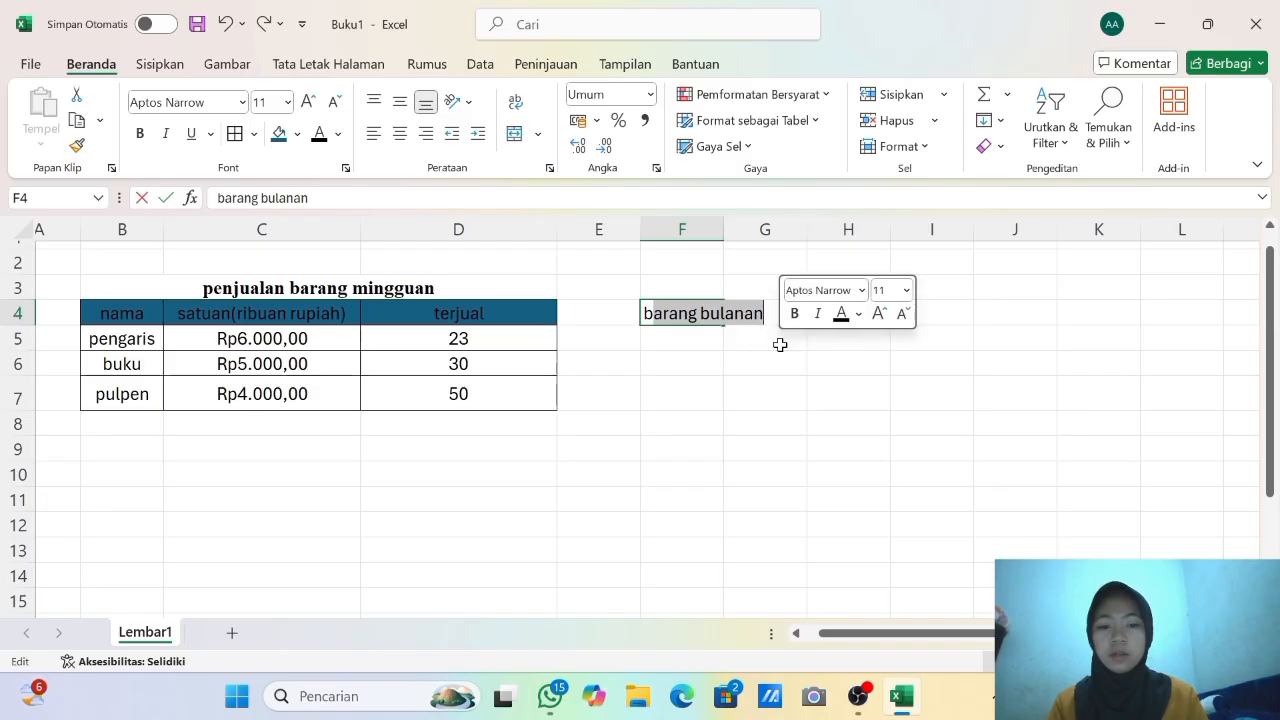
{"action": "left_click", "coordinate": [647, 364]}
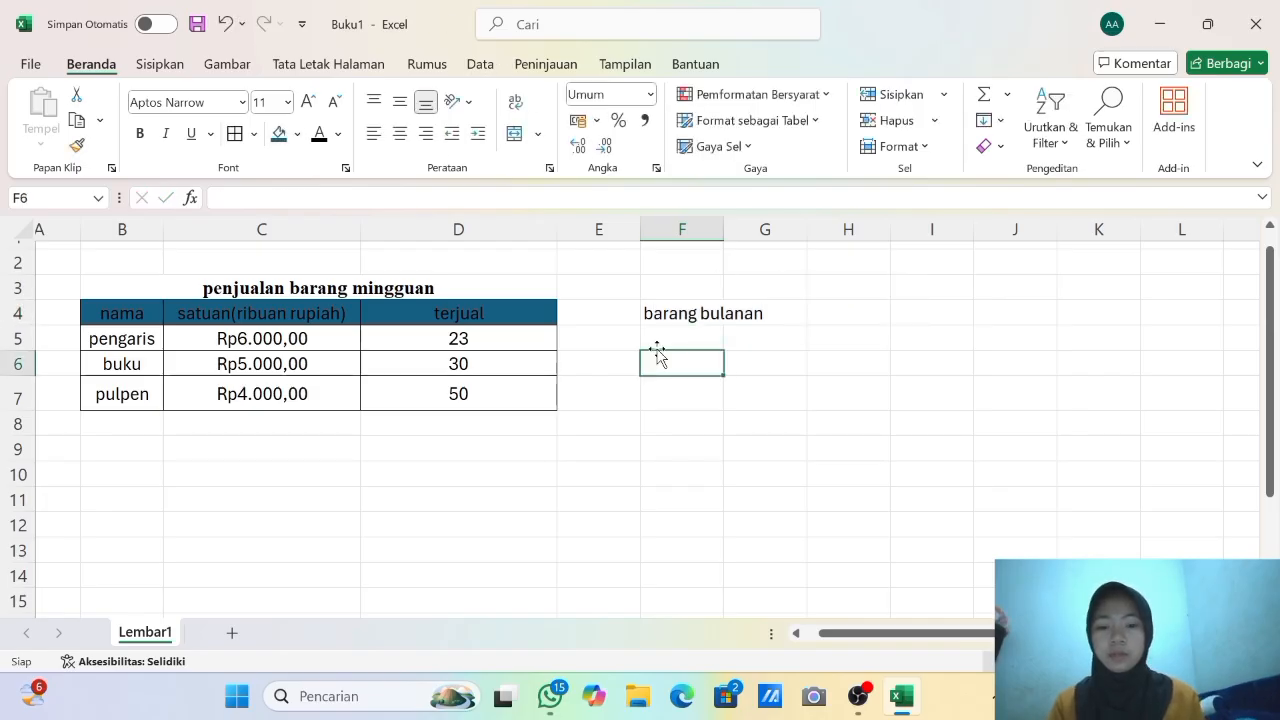
{"action": "left_click_drag", "start_coordinate": [654, 314], "coordinate": [733, 343]}
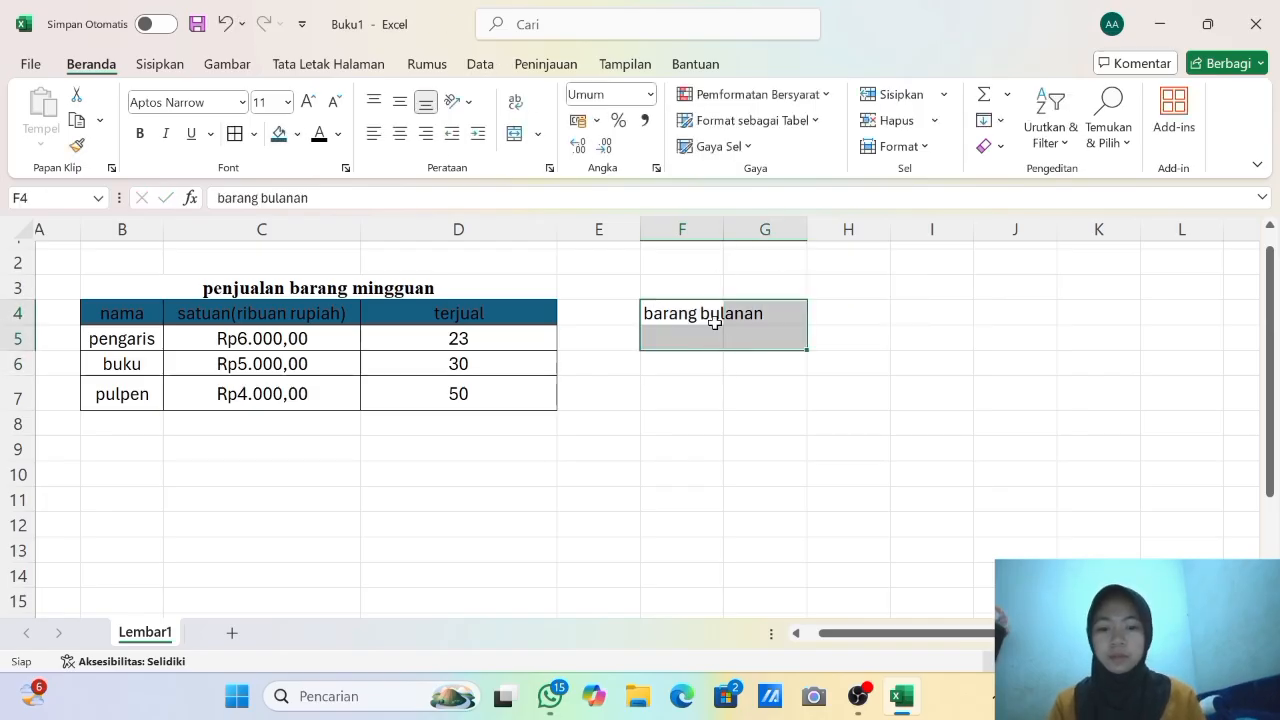
{"action": "left_click", "coordinate": [531, 137]}
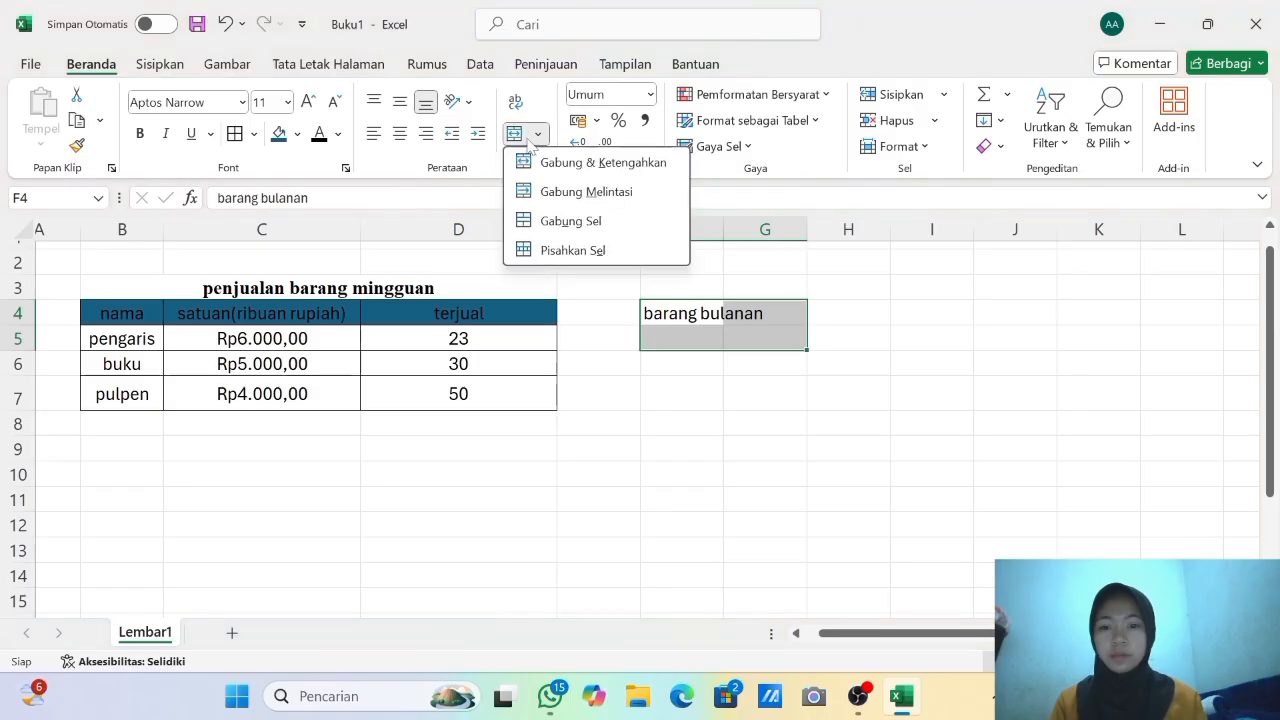
{"action": "left_click", "coordinate": [544, 229]}
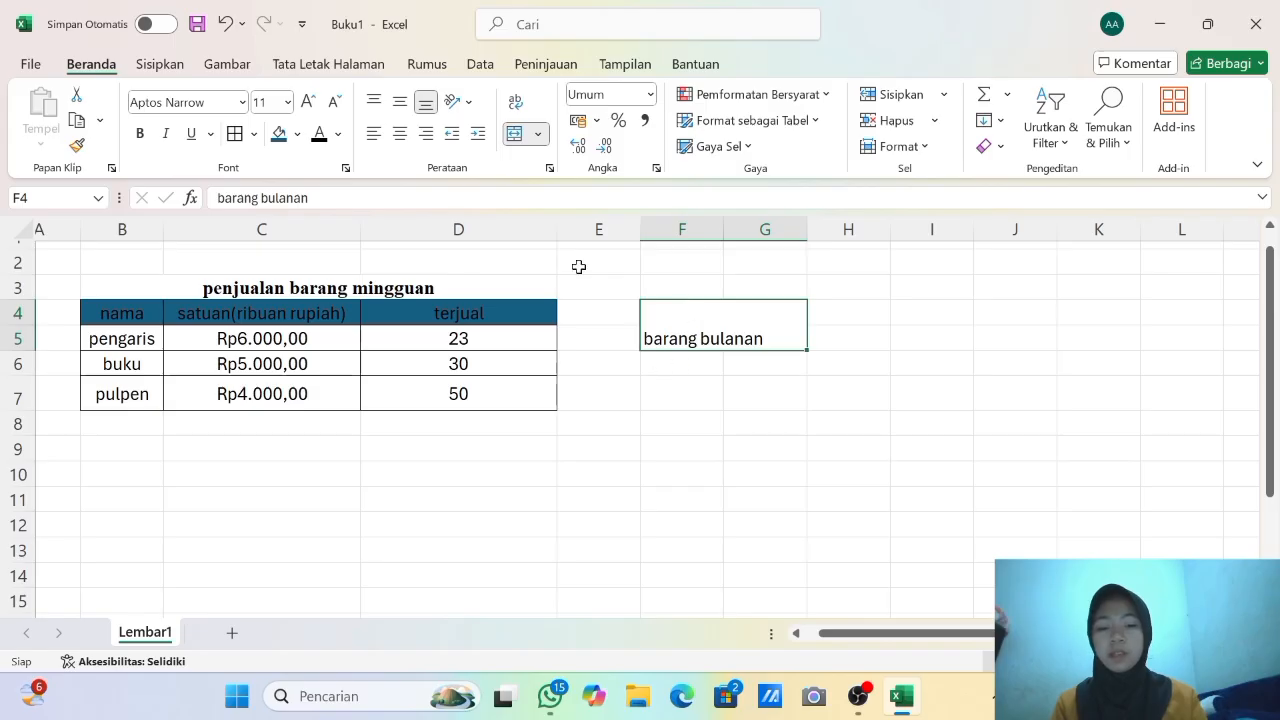
Split the merged "barang bulanan" cell back into separate cells F4:G5.
{"action": "left_click", "coordinate": [538, 133]}
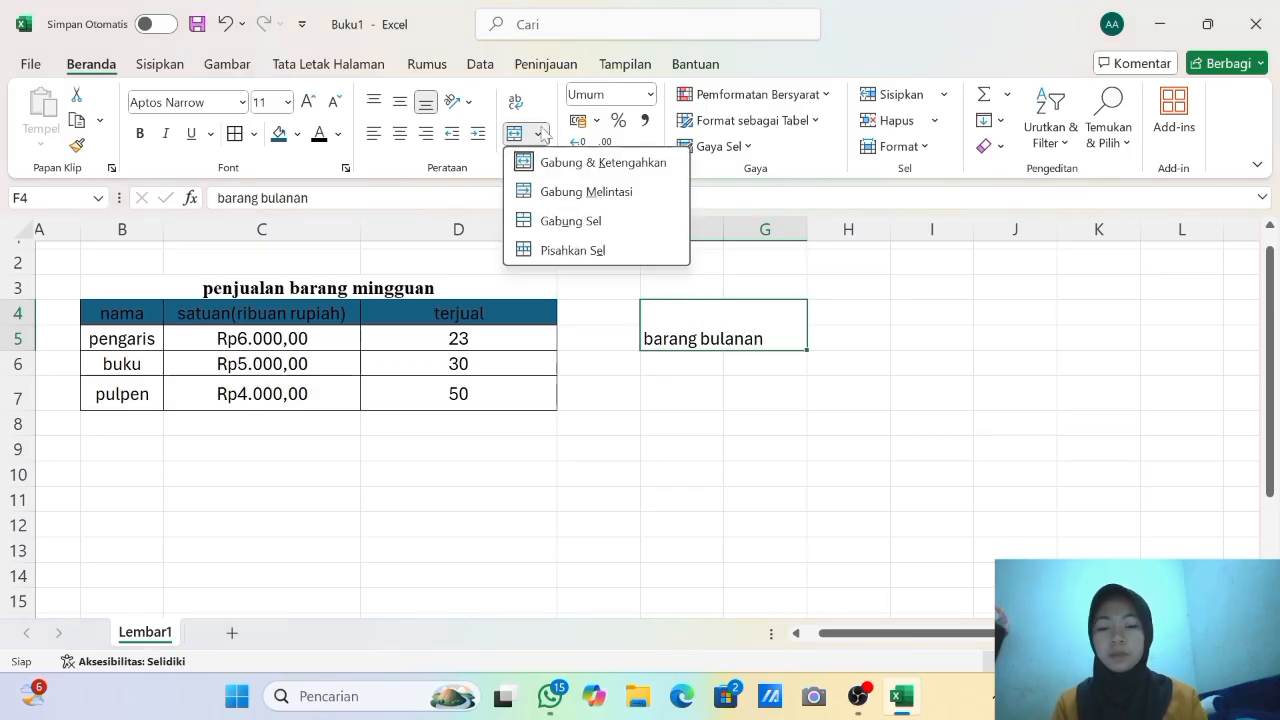
{"action": "left_click", "coordinate": [560, 222]}
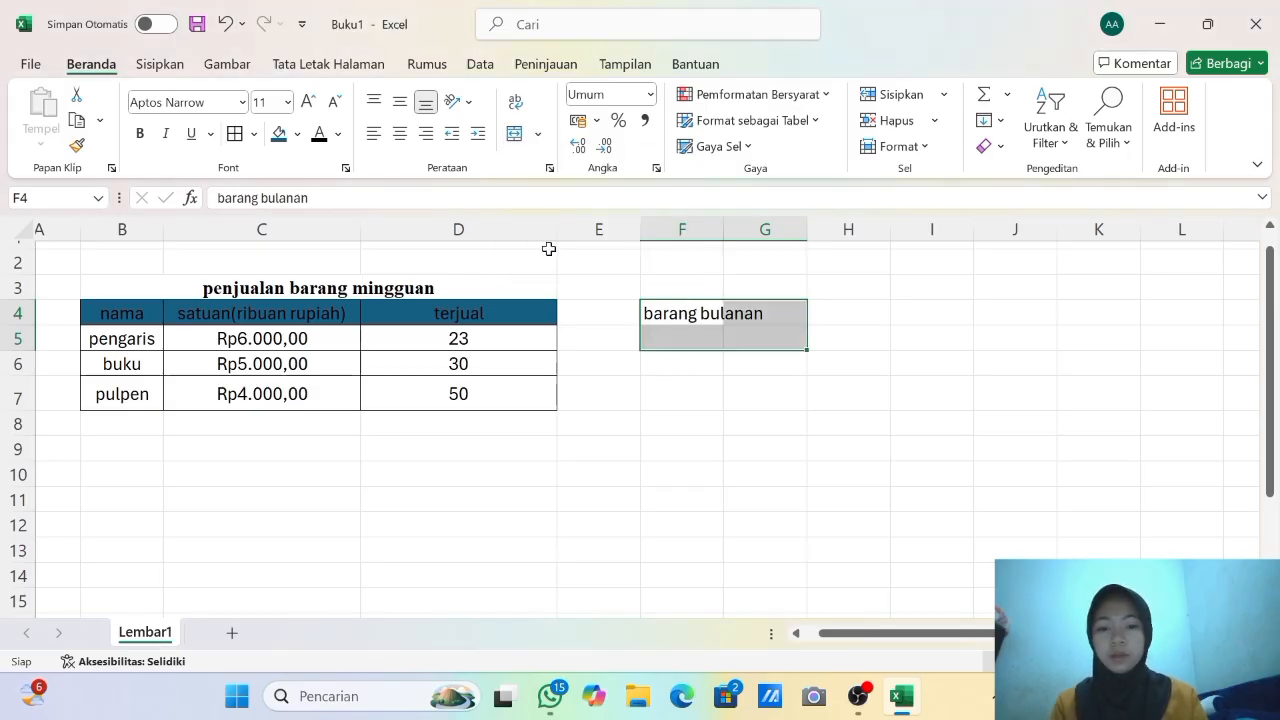
{"action": "left_click", "coordinate": [721, 418]}
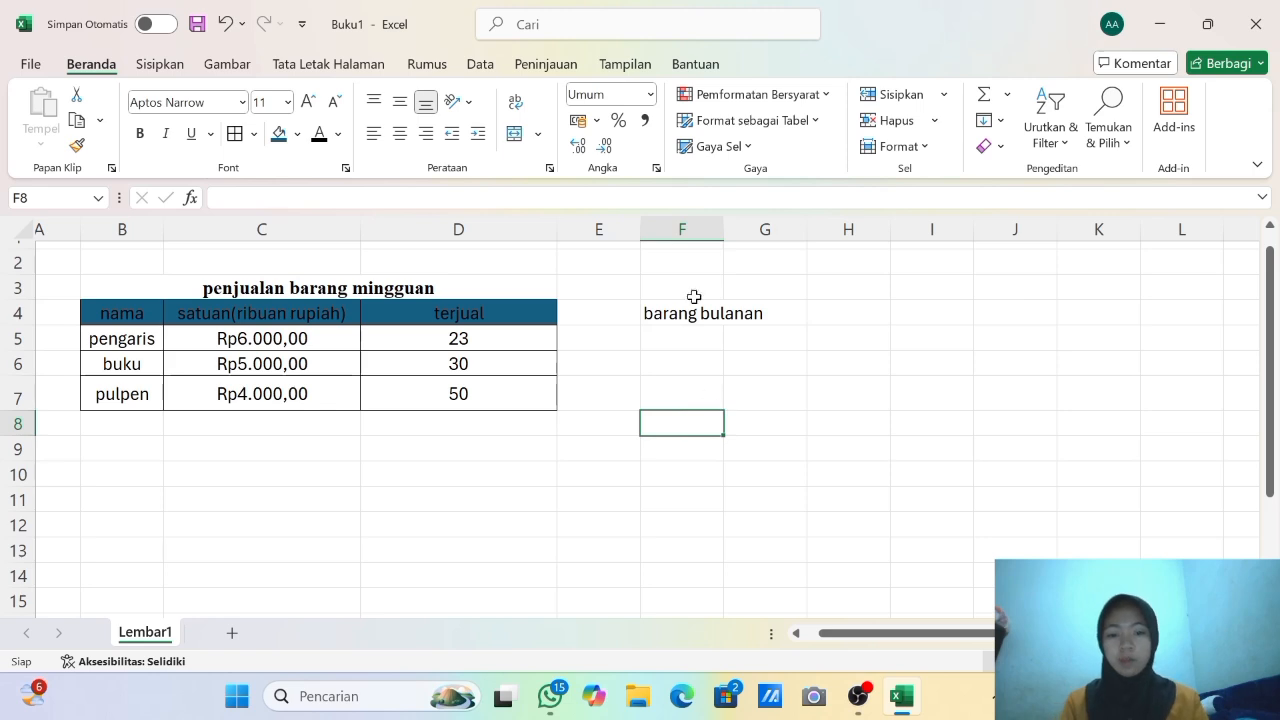
Delete the text "barang bulanan" from cell F4.
{"action": "left_click", "coordinate": [710, 335]}
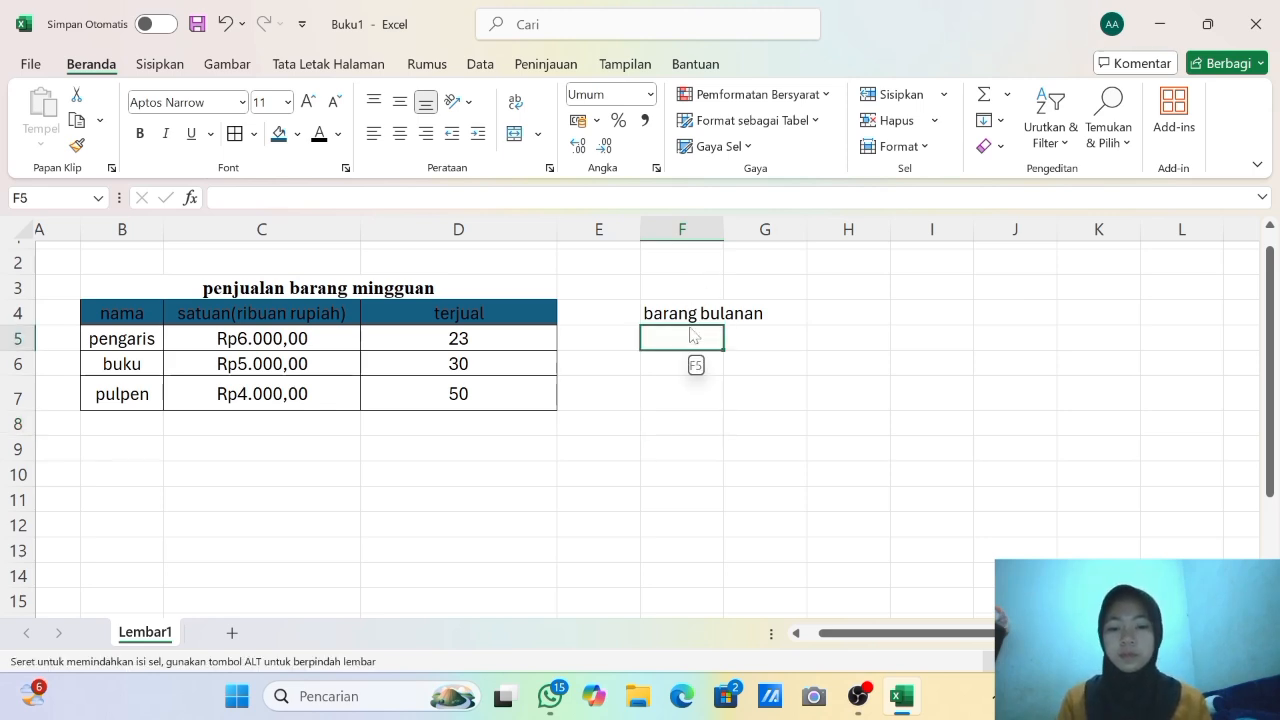
{"action": "left_click", "coordinate": [693, 314]}
{"action": "left_click", "coordinate": [776, 319]}
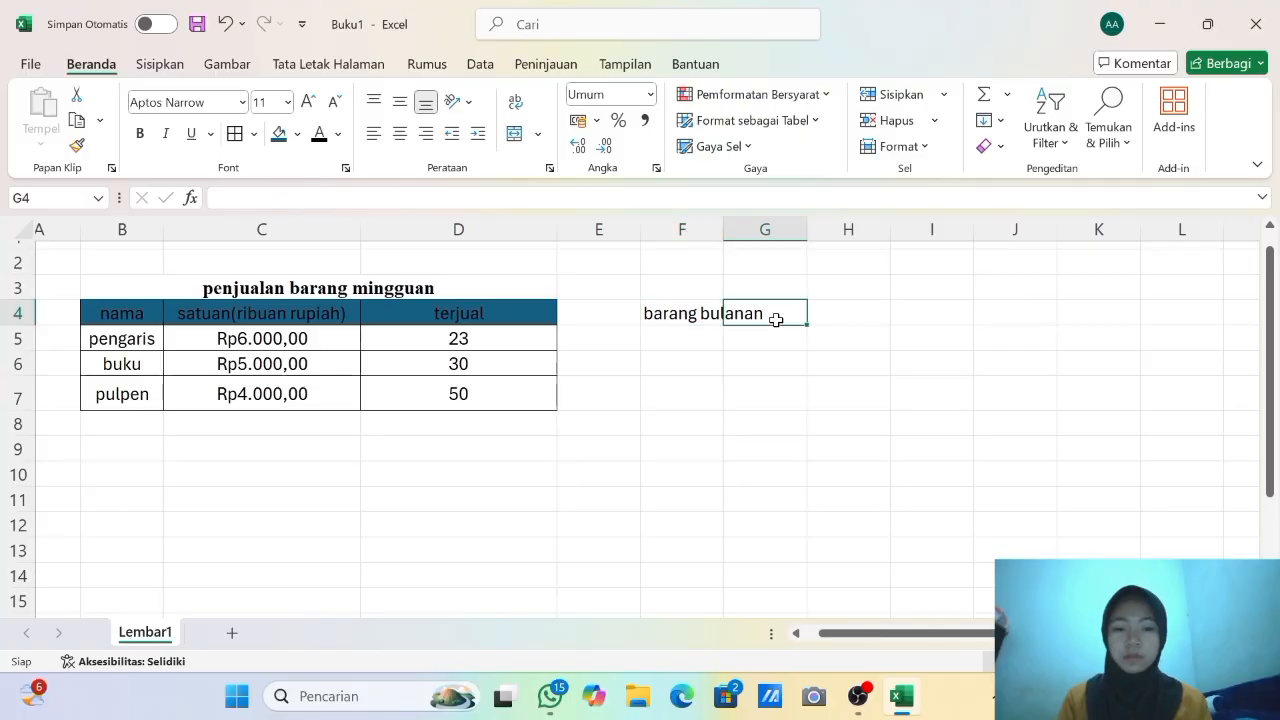
{"action": "left_click", "coordinate": [700, 336]}
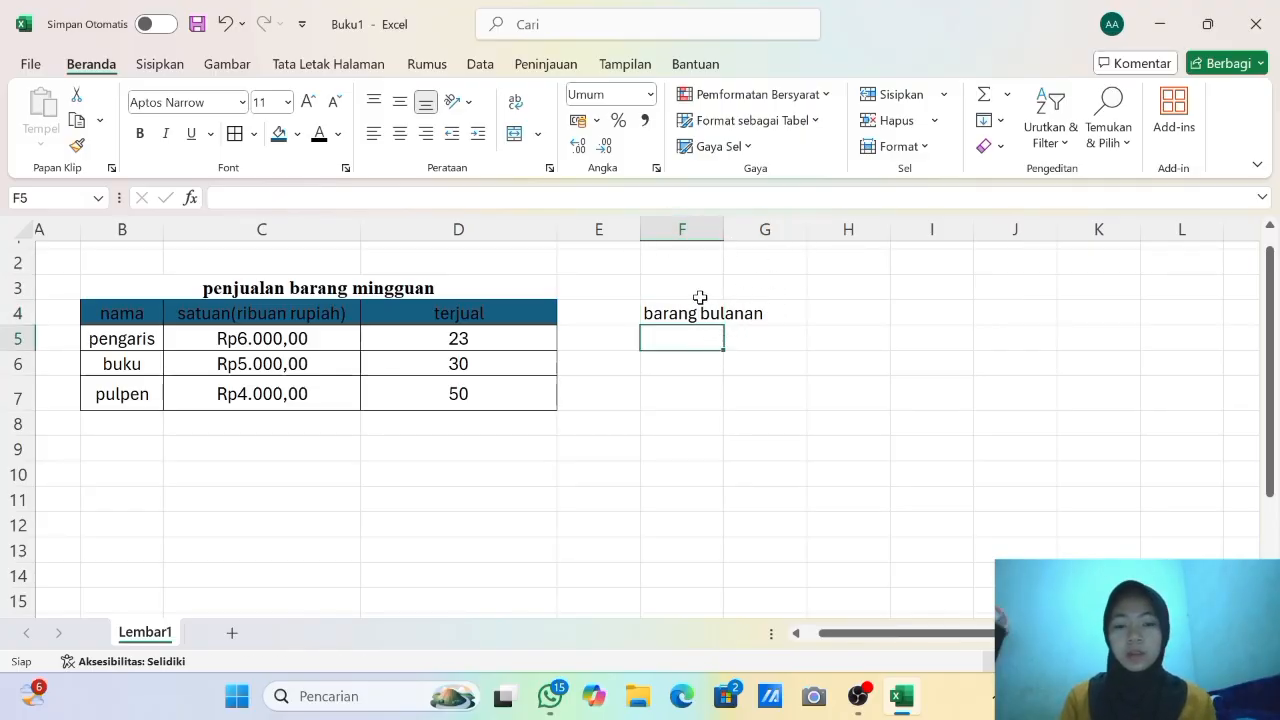
{"action": "left_click", "coordinate": [694, 312]}
{"action": "key", "text": "BackSpace"}
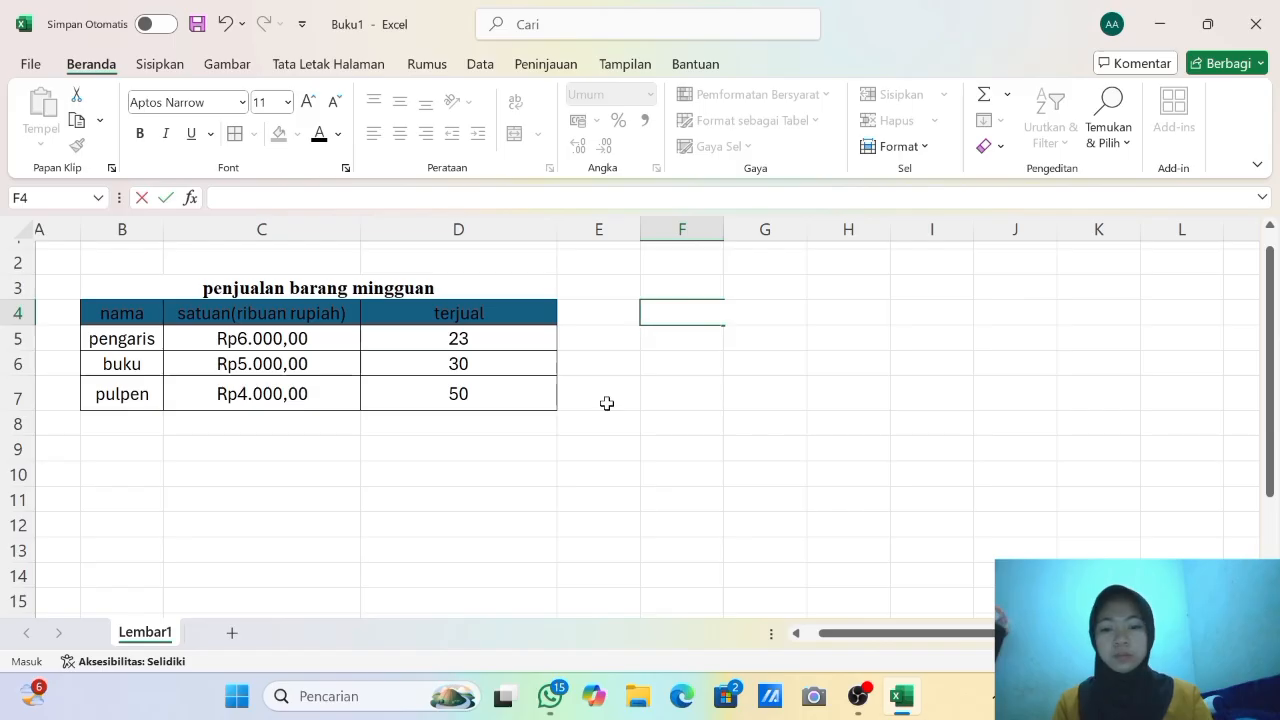
{"action": "left_click", "coordinate": [636, 447]}
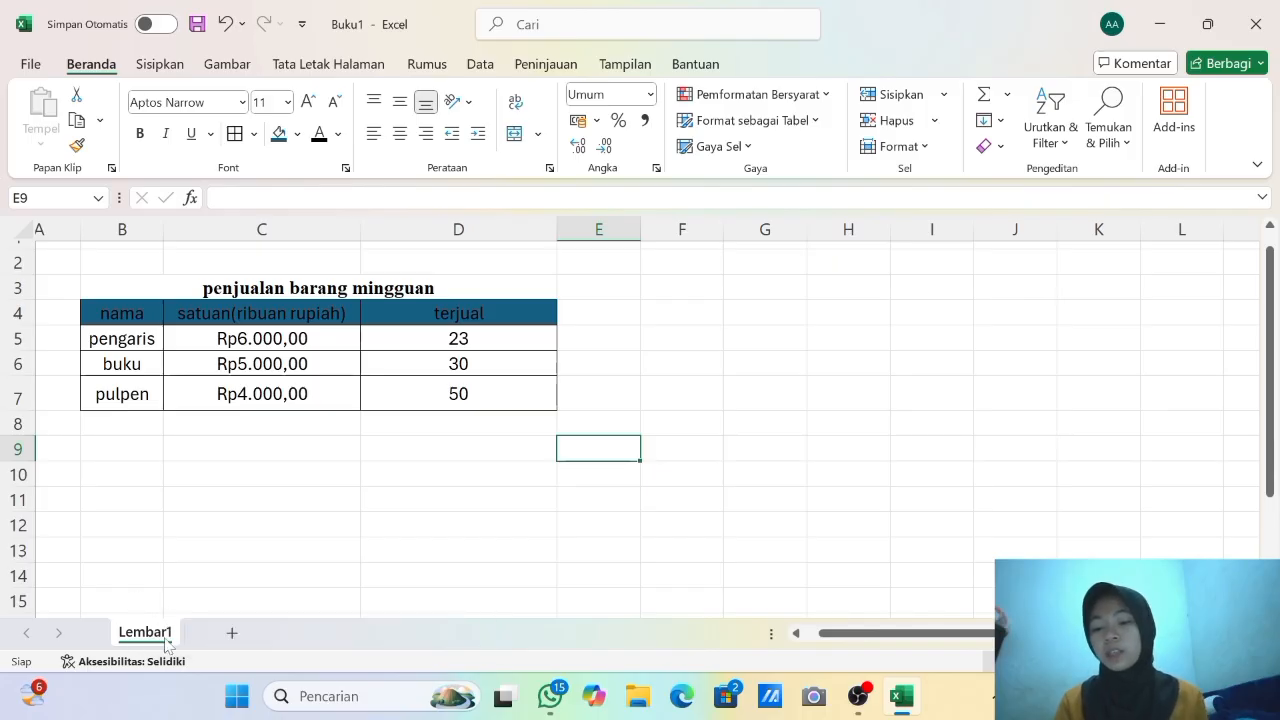
Add a second worksheet to the workbook and return to the Lembar1 sheet.
{"action": "left_click", "coordinate": [231, 634]}
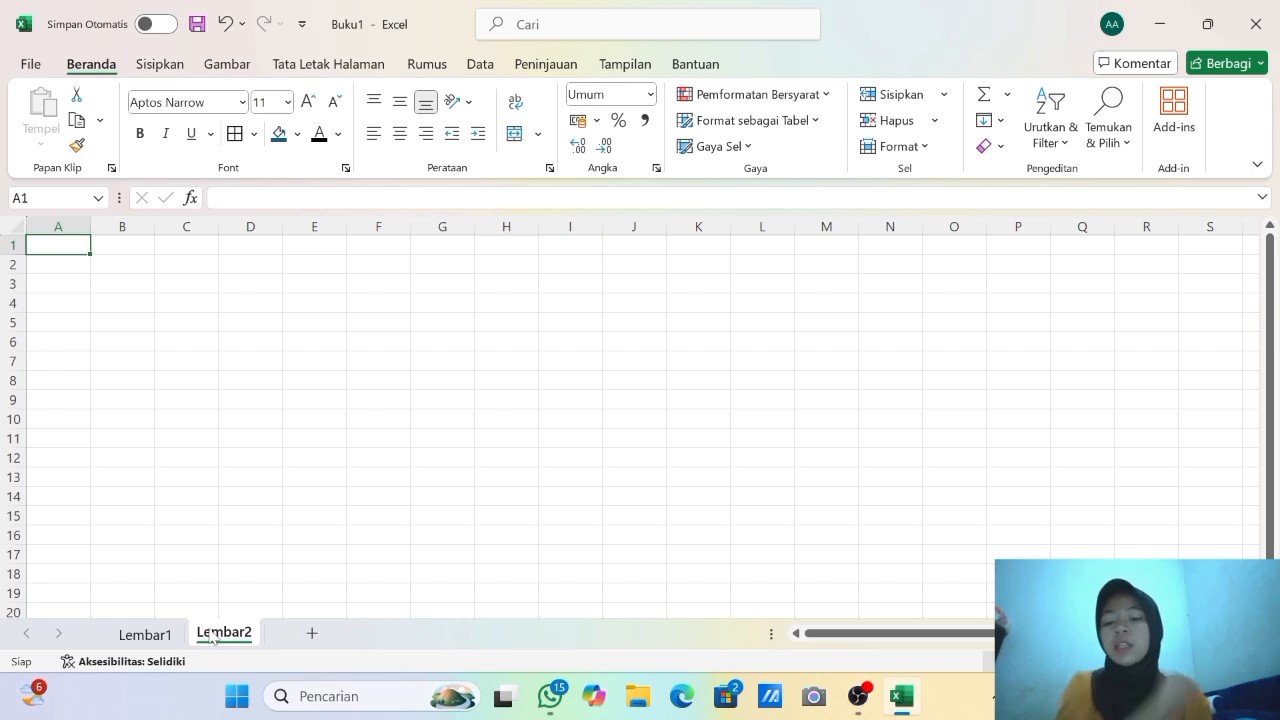
{"action": "left_click", "coordinate": [145, 634]}
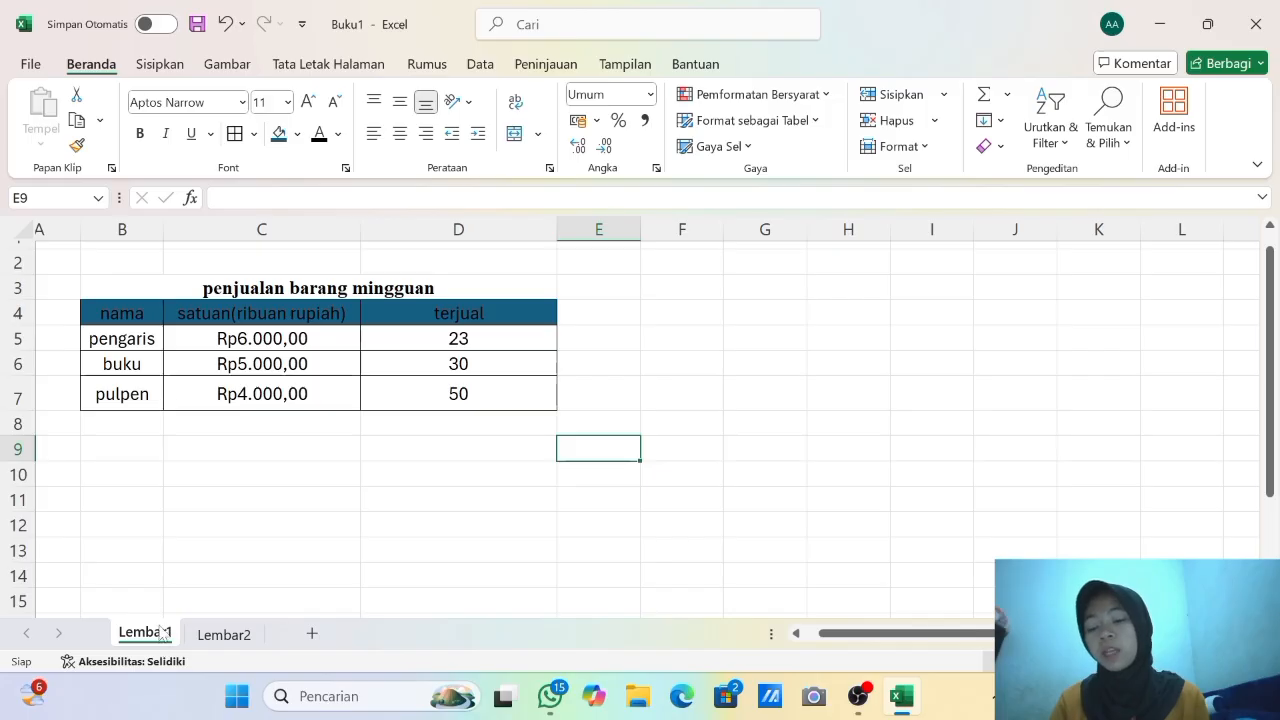
{"action": "left_click", "coordinate": [220, 633]}
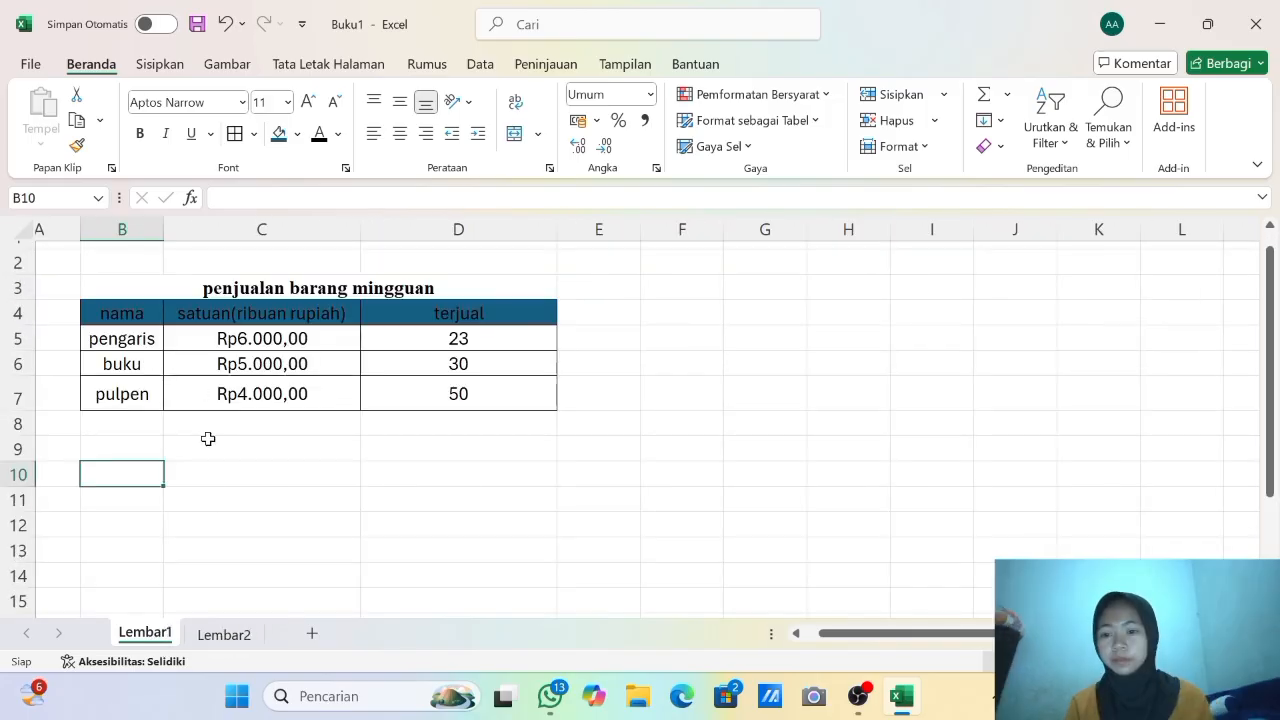
{"action": "left_click", "coordinate": [206, 444]}
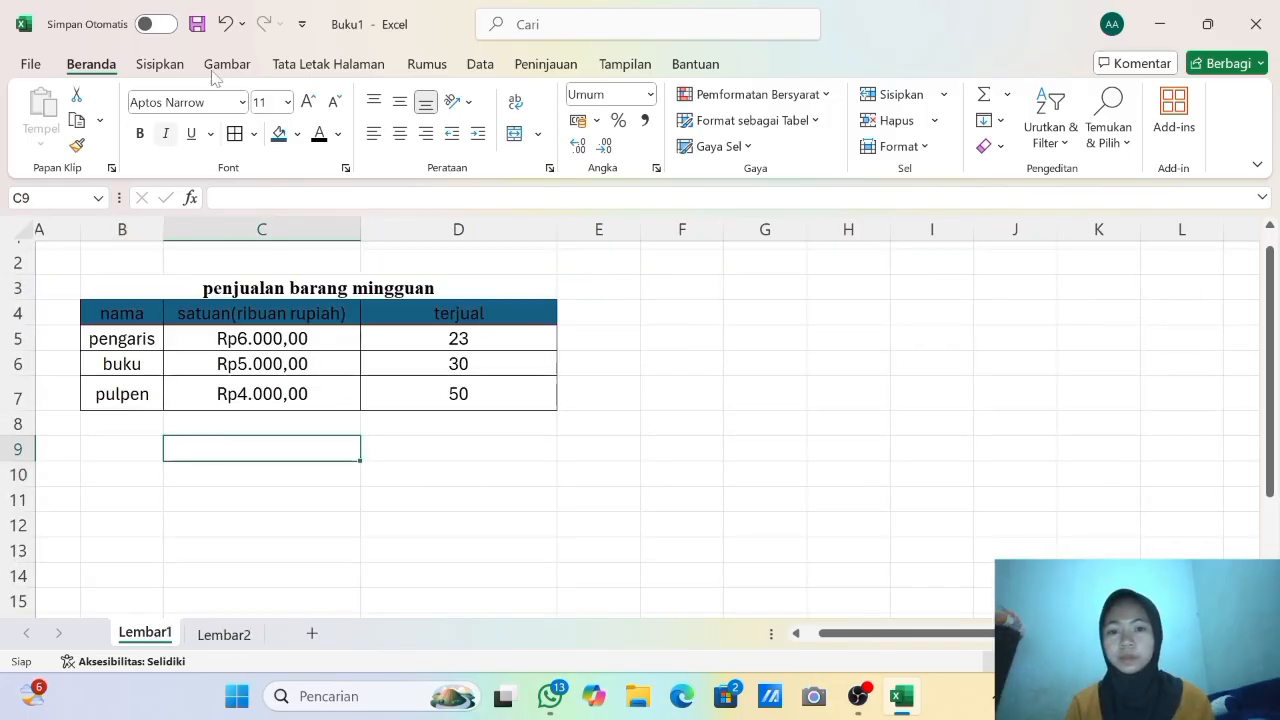
Freeze the panes (Bekukan Panel) at cell C5, above the "pengaris" row and beside the "nama" column.
{"action": "left_click", "coordinate": [612, 64]}
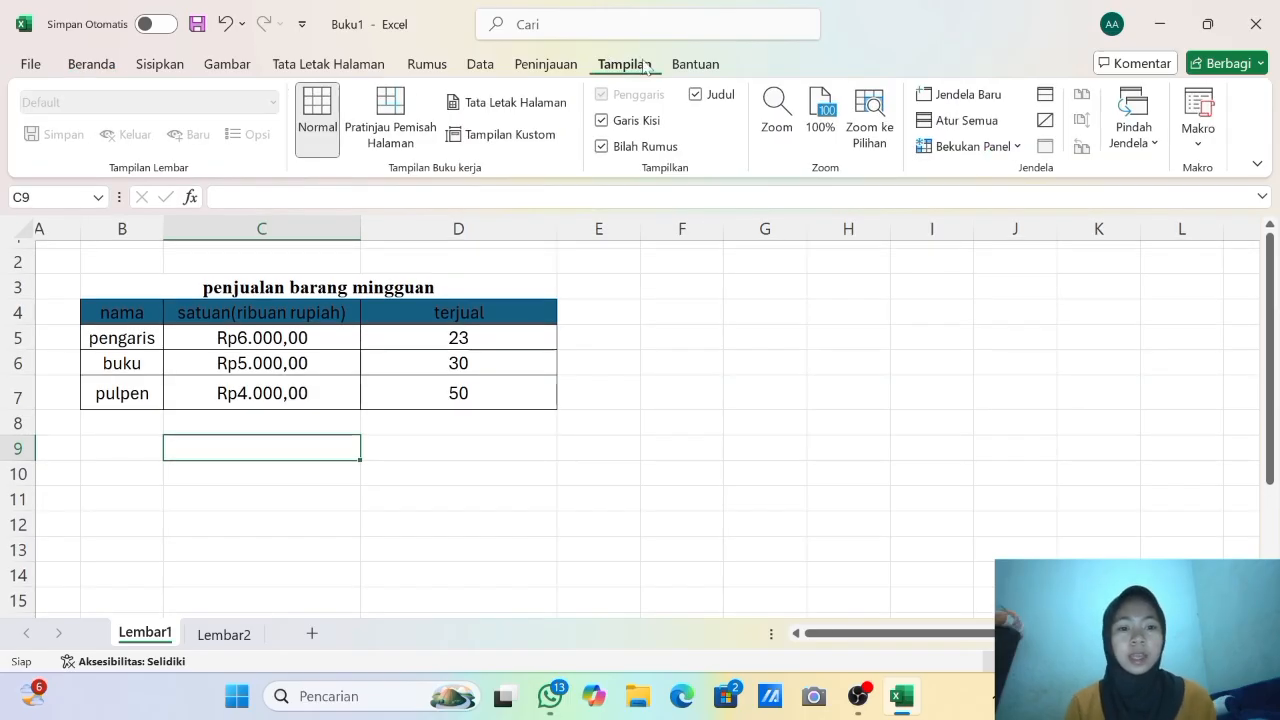
{"action": "left_click", "coordinate": [953, 157]}
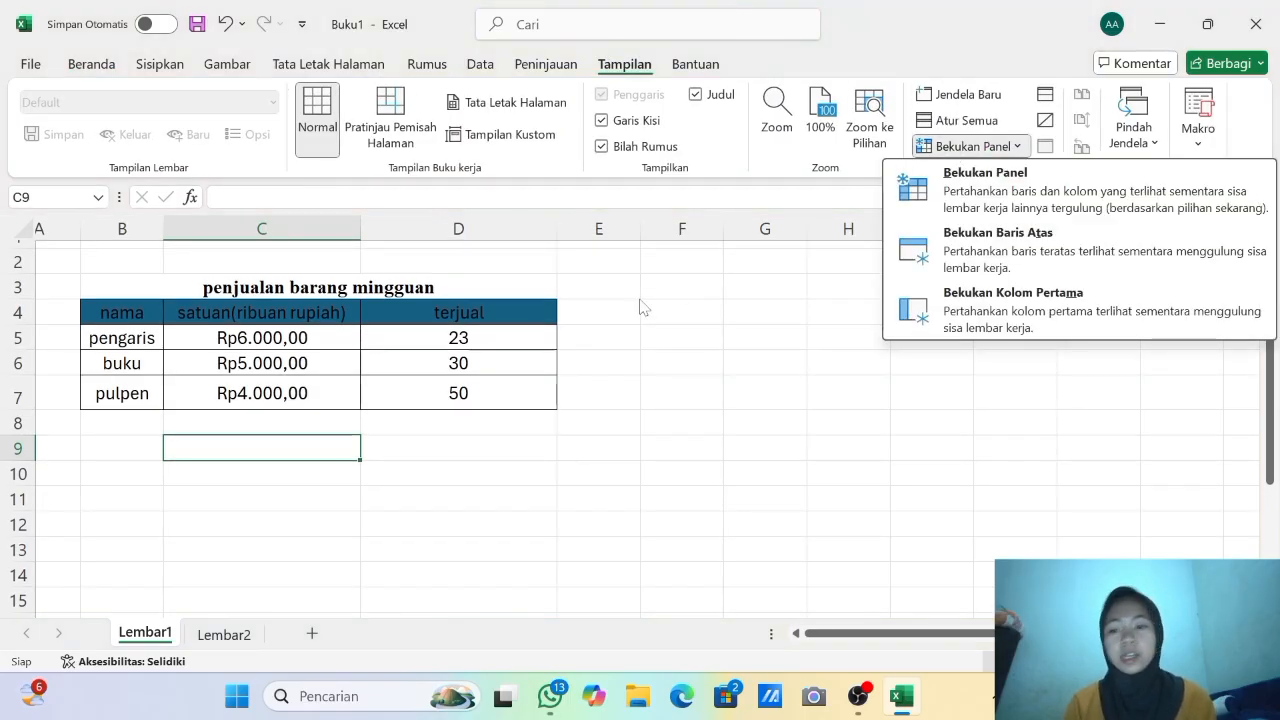
{"action": "left_click", "coordinate": [303, 329]}
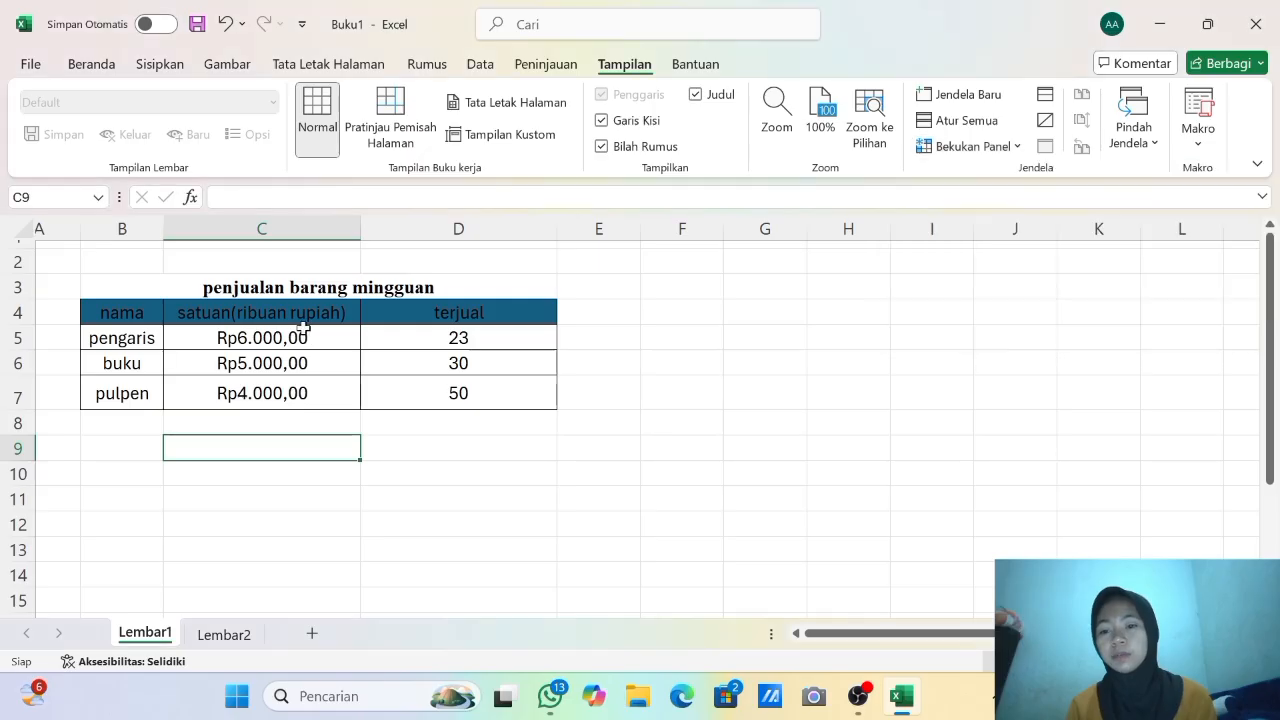
{"action": "left_click", "coordinate": [316, 337]}
{"action": "scroll", "coordinate": [405, 363], "scroll_direction": "right", "scroll_amount": 1}
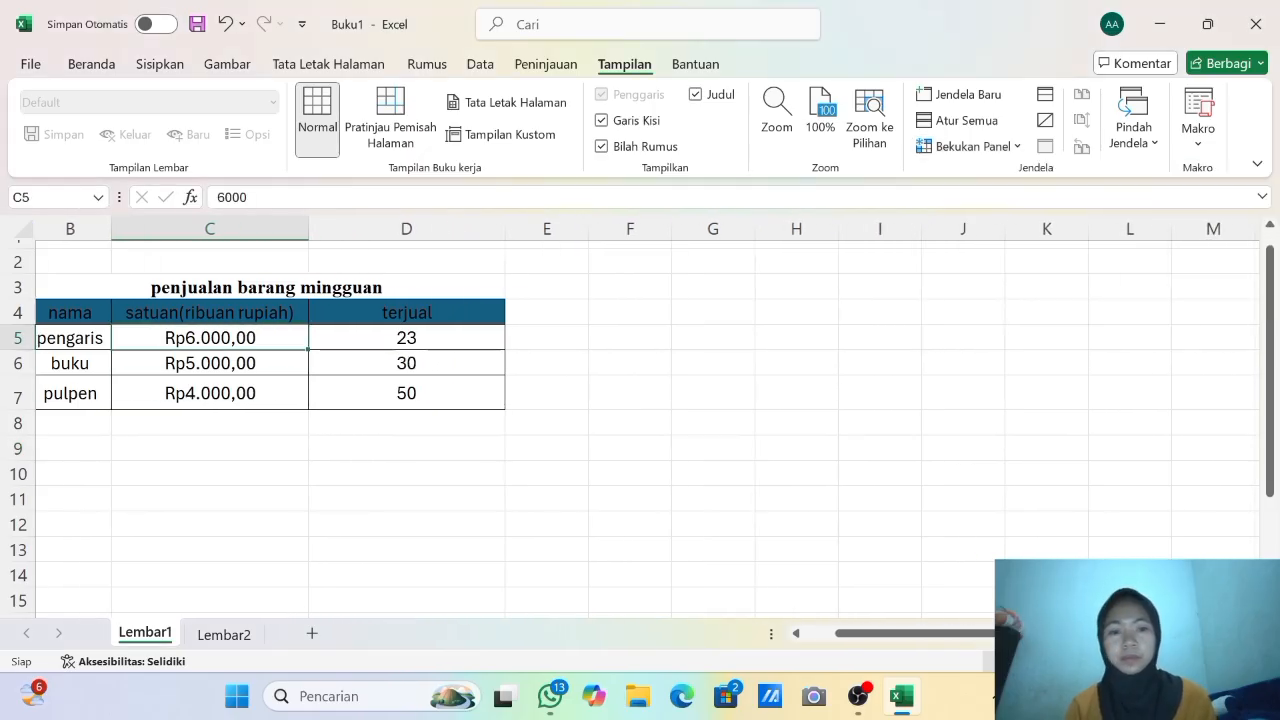
{"action": "left_click", "coordinate": [943, 152]}
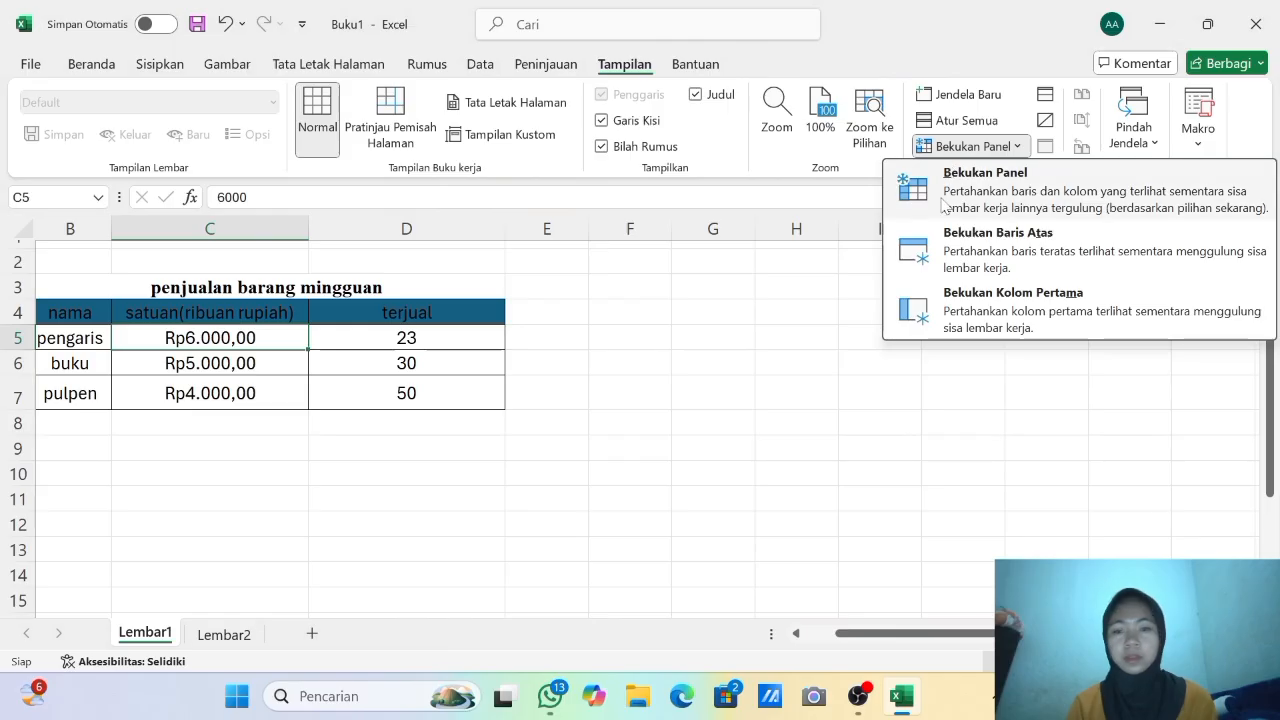
{"action": "left_click", "coordinate": [945, 175]}
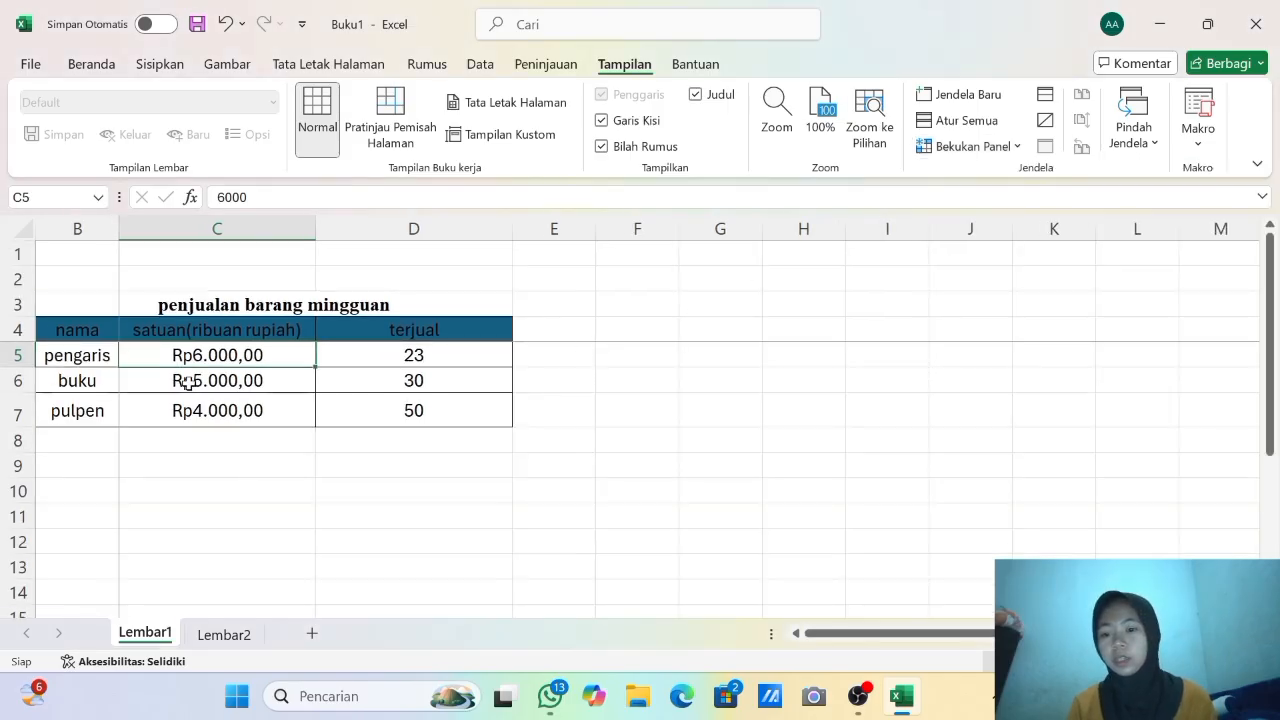
Examine how the title and header rows behave while scrolling the sheet with the frozen panes.
{"action": "scroll", "coordinate": [184, 359], "scroll_direction": "up", "scroll_amount": 1}
{"action": "scroll", "coordinate": [184, 359], "scroll_direction": "down", "scroll_amount": 1}
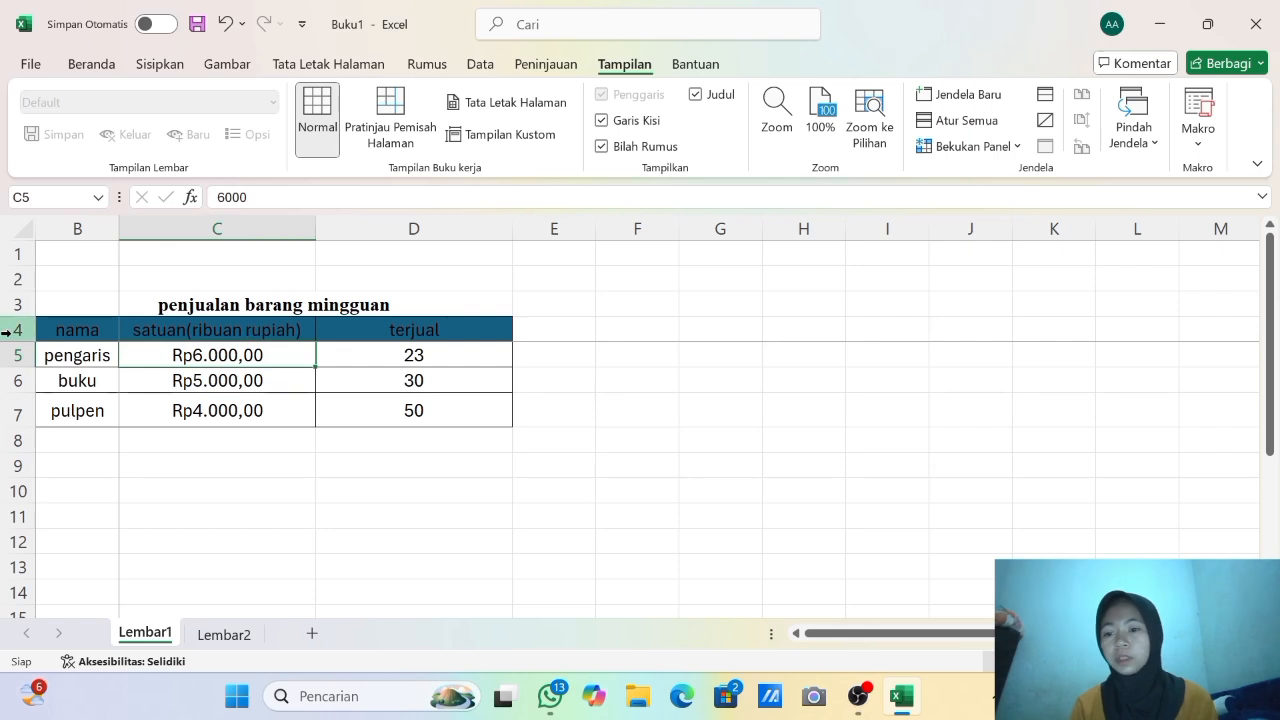
{"action": "scroll", "coordinate": [194, 372], "scroll_direction": "down", "scroll_amount": 4}
{"action": "scroll", "coordinate": [194, 372], "scroll_direction": "up", "scroll_amount": 5}
{"action": "scroll", "coordinate": [194, 372], "scroll_direction": "down", "scroll_amount": 1}
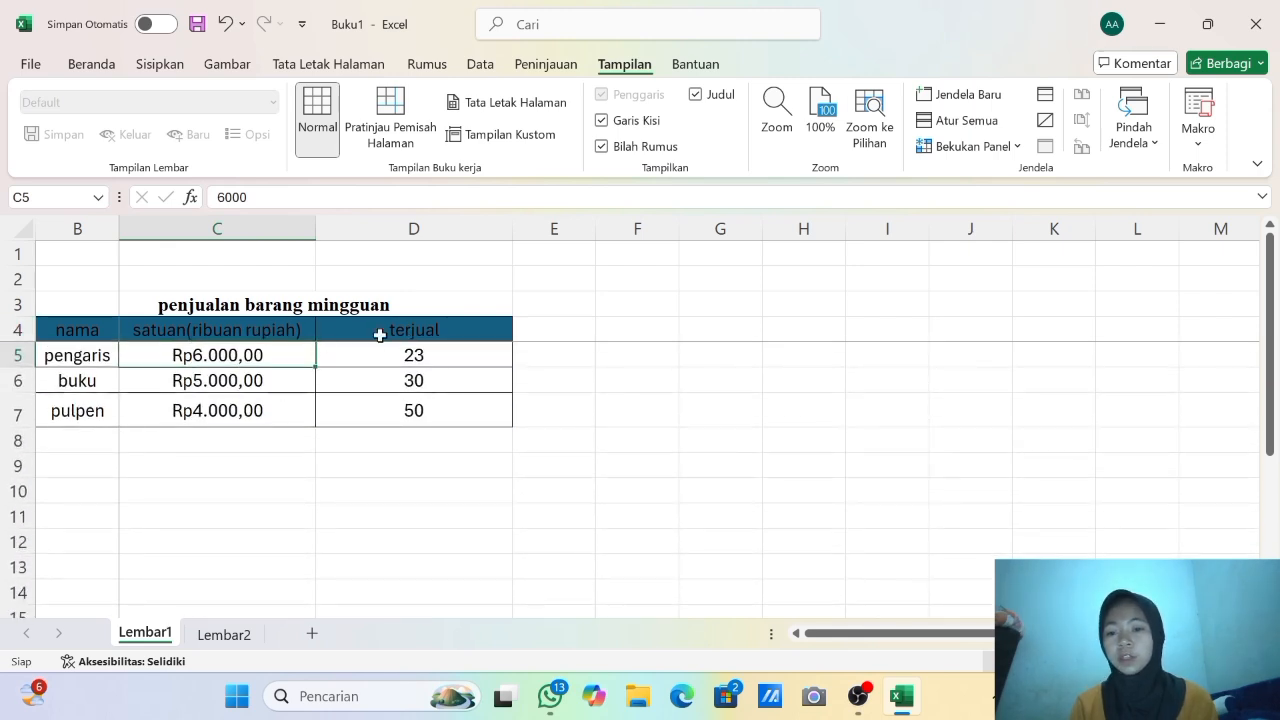
{"action": "scroll", "coordinate": [230, 387], "scroll_direction": "down", "scroll_amount": 3}
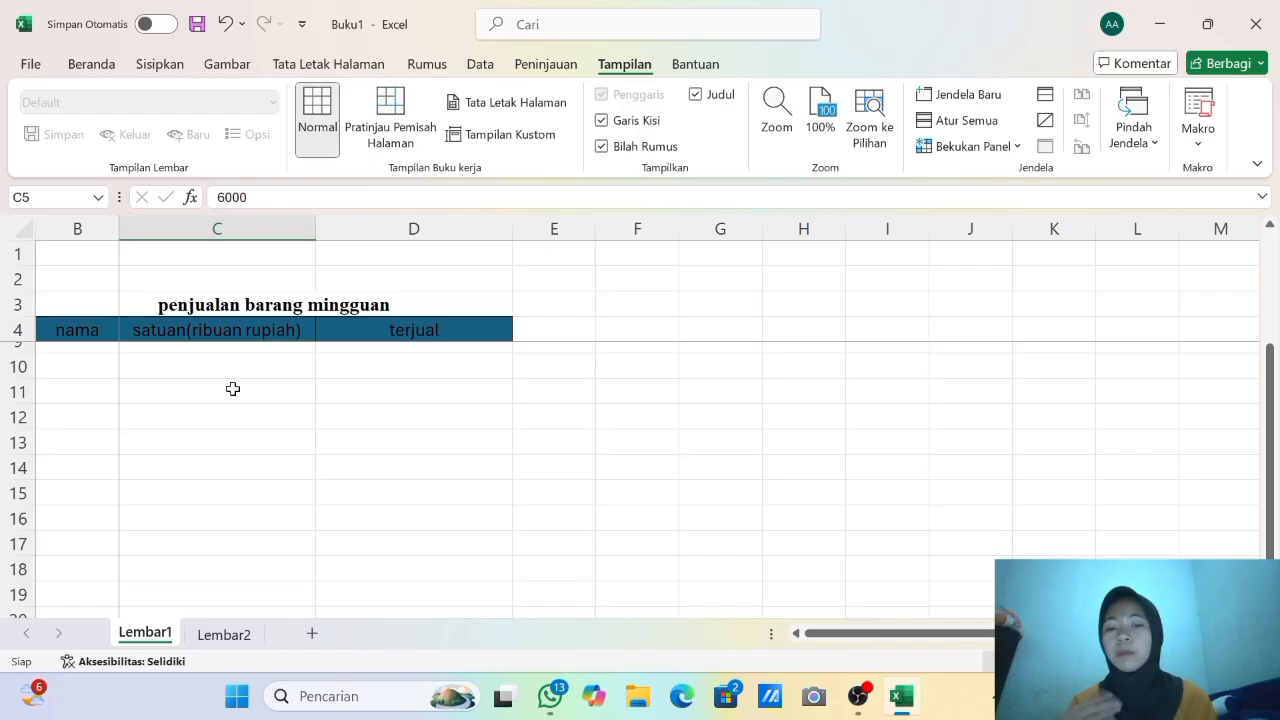
{"action": "scroll", "coordinate": [232, 388], "scroll_direction": "up", "scroll_amount": 3}
{"action": "scroll", "coordinate": [232, 388], "scroll_direction": "down", "scroll_amount": 3}
{"action": "scroll", "coordinate": [232, 388], "scroll_direction": "down", "scroll_amount": 10}
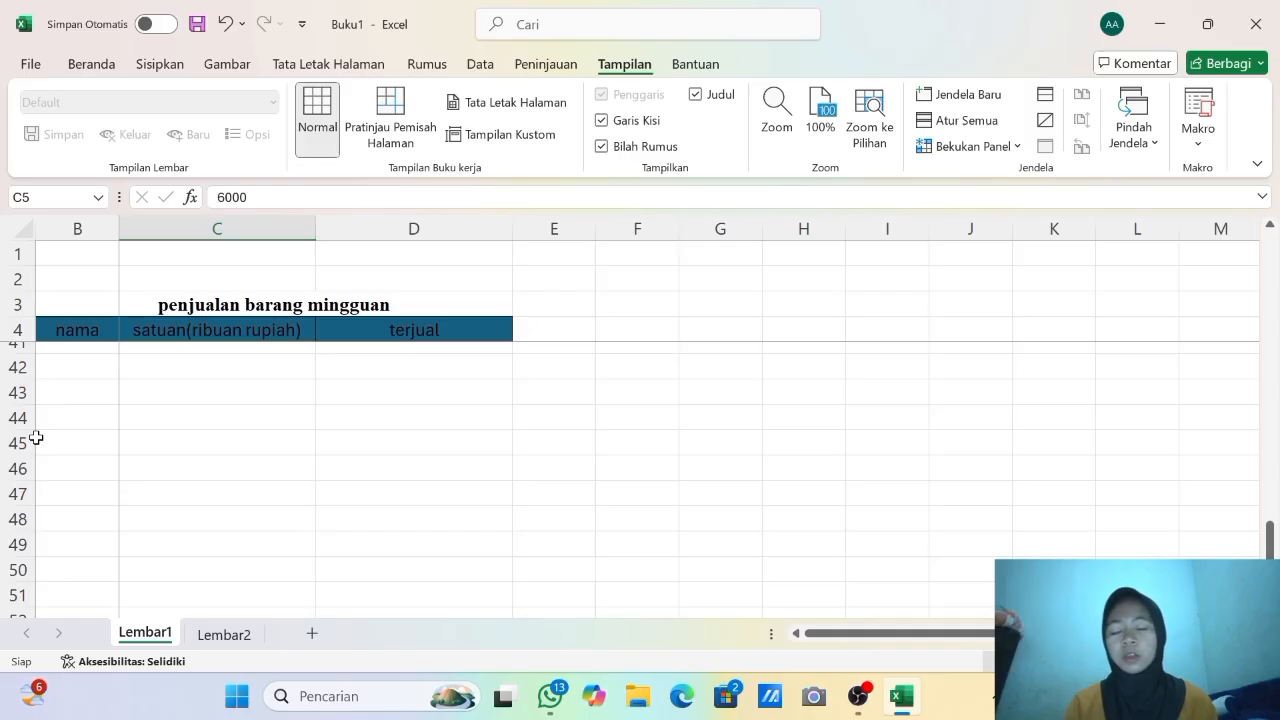
{"action": "scroll", "coordinate": [35, 437], "scroll_direction": "up", "scroll_amount": 12}
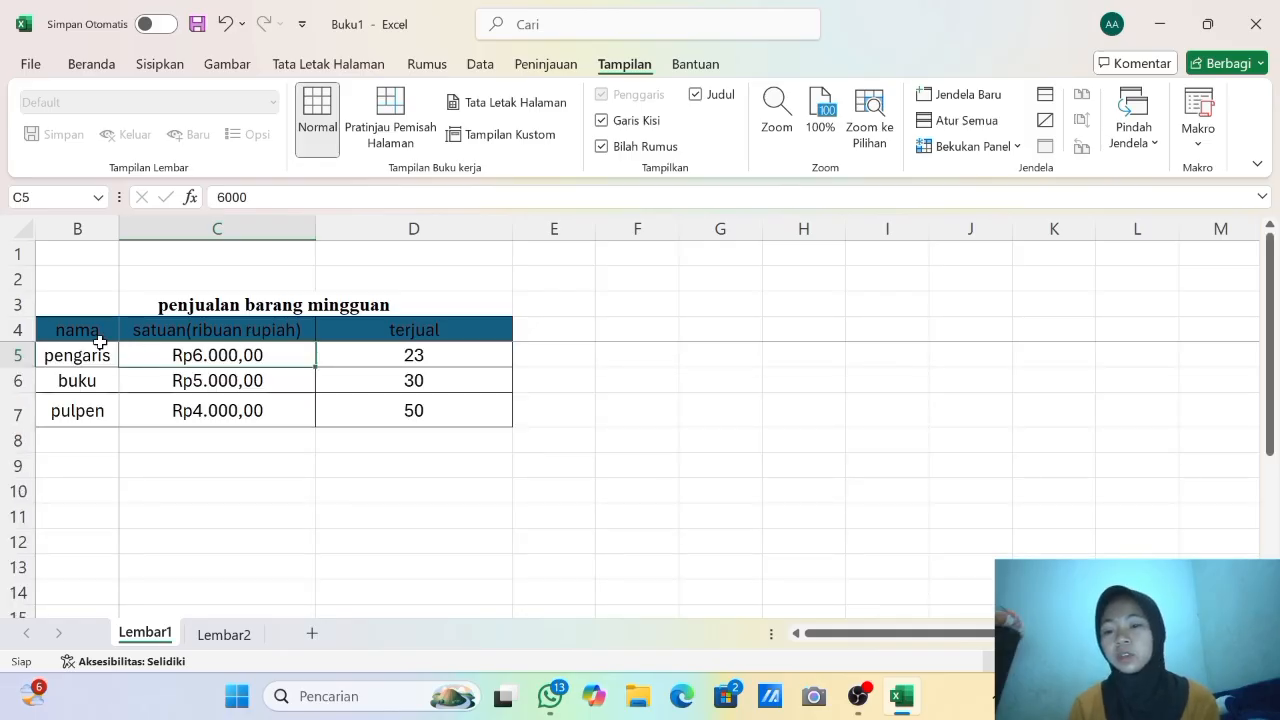
{"action": "scroll", "coordinate": [232, 483], "scroll_direction": "down", "scroll_amount": 4}
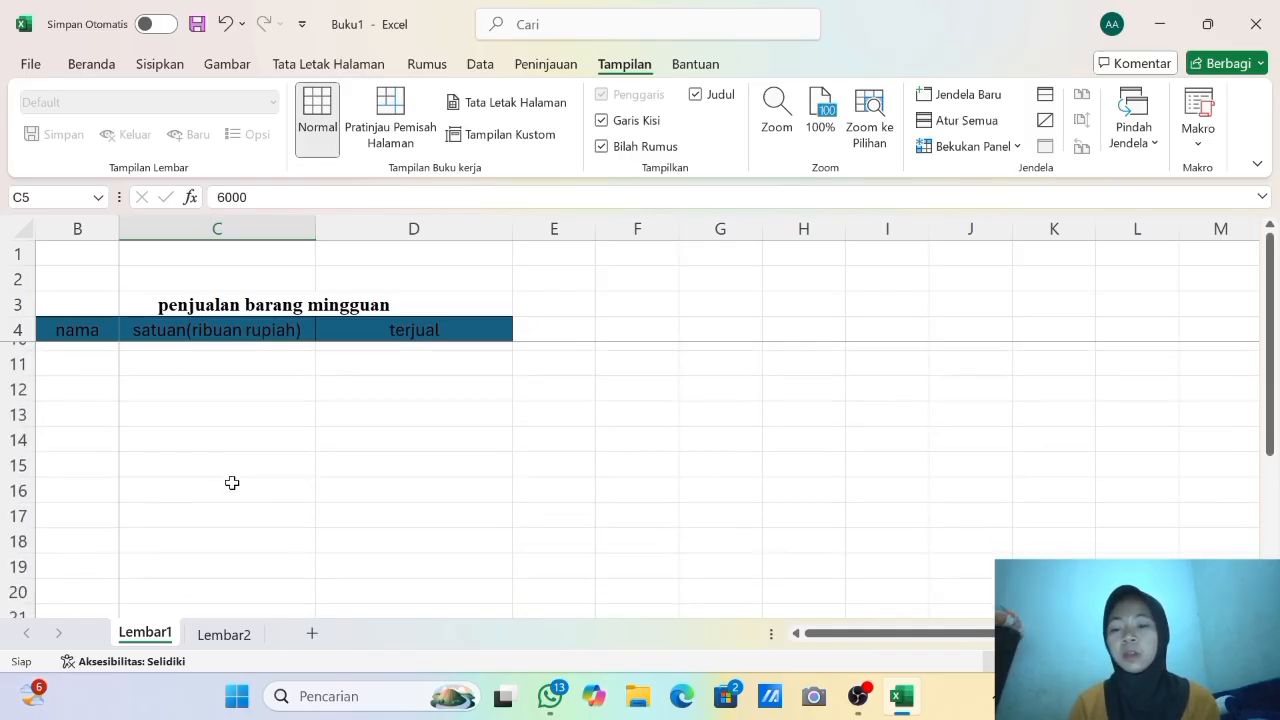
{"action": "scroll", "coordinate": [232, 483], "scroll_direction": "up", "scroll_amount": 4}
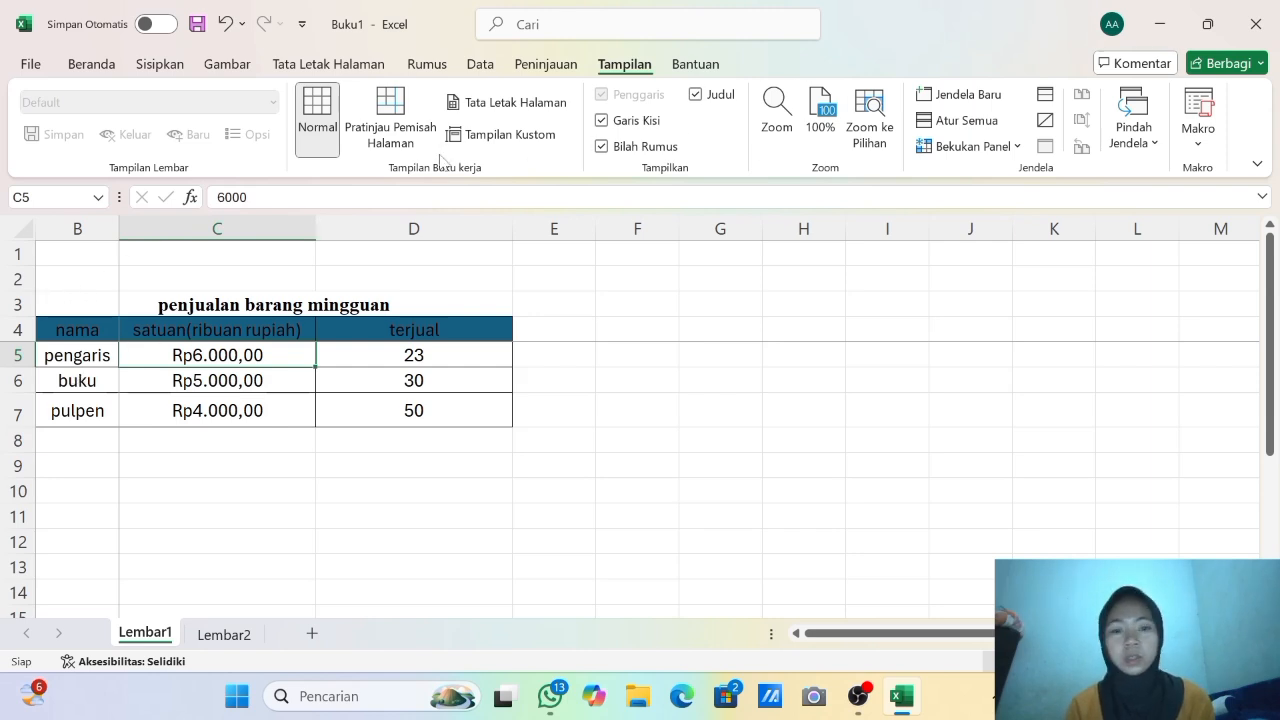
Try freezing the first column (Bekukan Kolom Pertama), and freeze the top row (Bekukan Baris Atas) instead.
{"action": "left_click", "coordinate": [940, 147]}
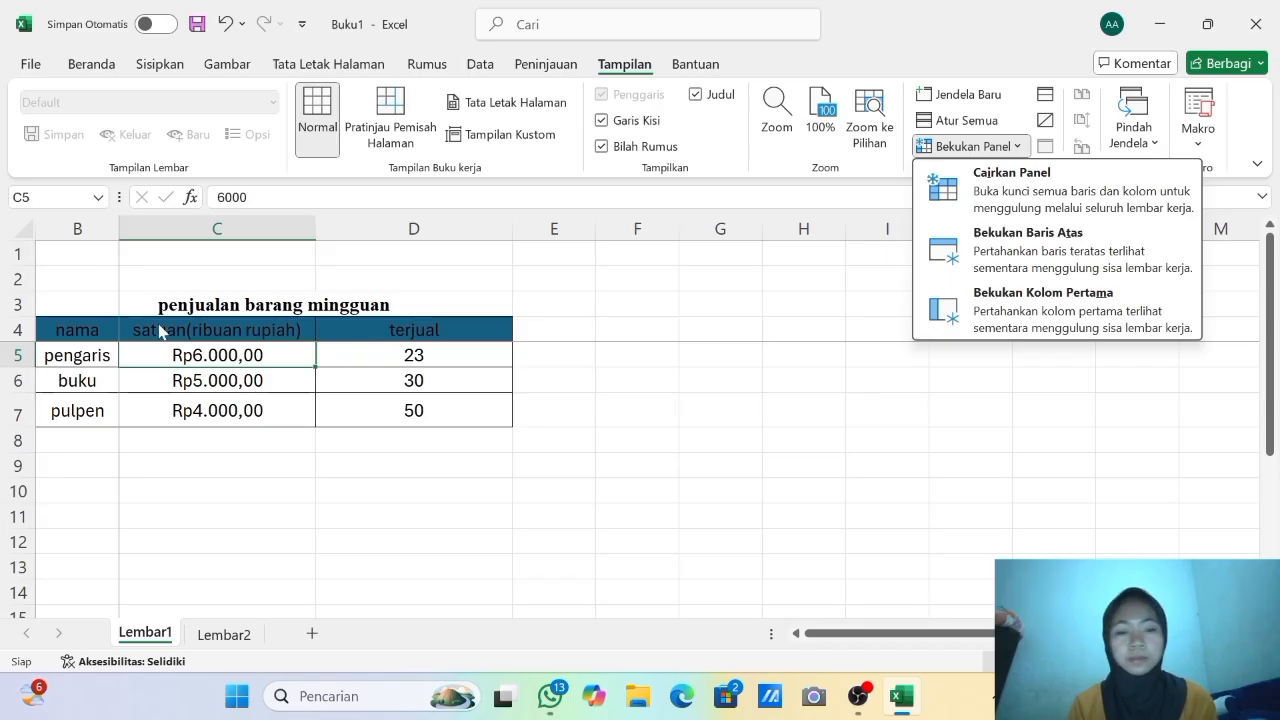
{"action": "left_click", "coordinate": [954, 301]}
{"action": "left_click", "coordinate": [966, 146]}
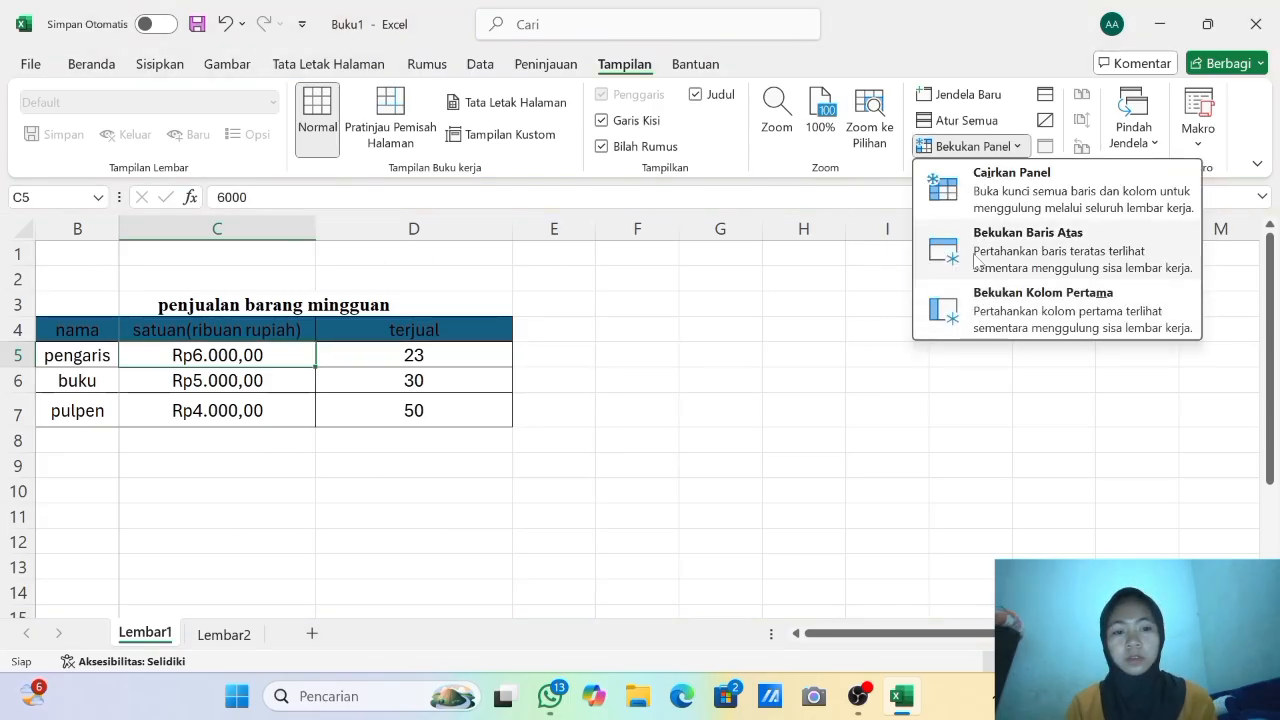
{"action": "left_click", "coordinate": [923, 261]}
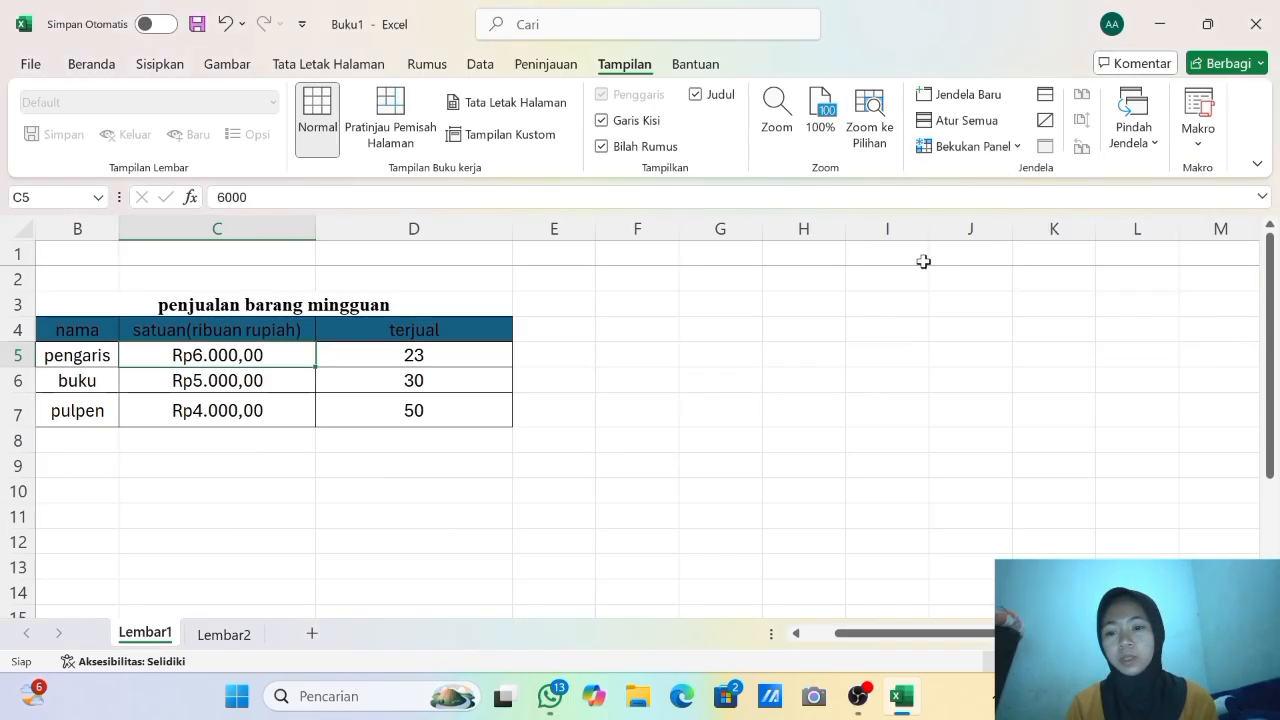
Replace the frozen top row with panes frozen at cell C7 (Bekukan Panel), above the "pulpen" row.
{"action": "left_click", "coordinate": [256, 398]}
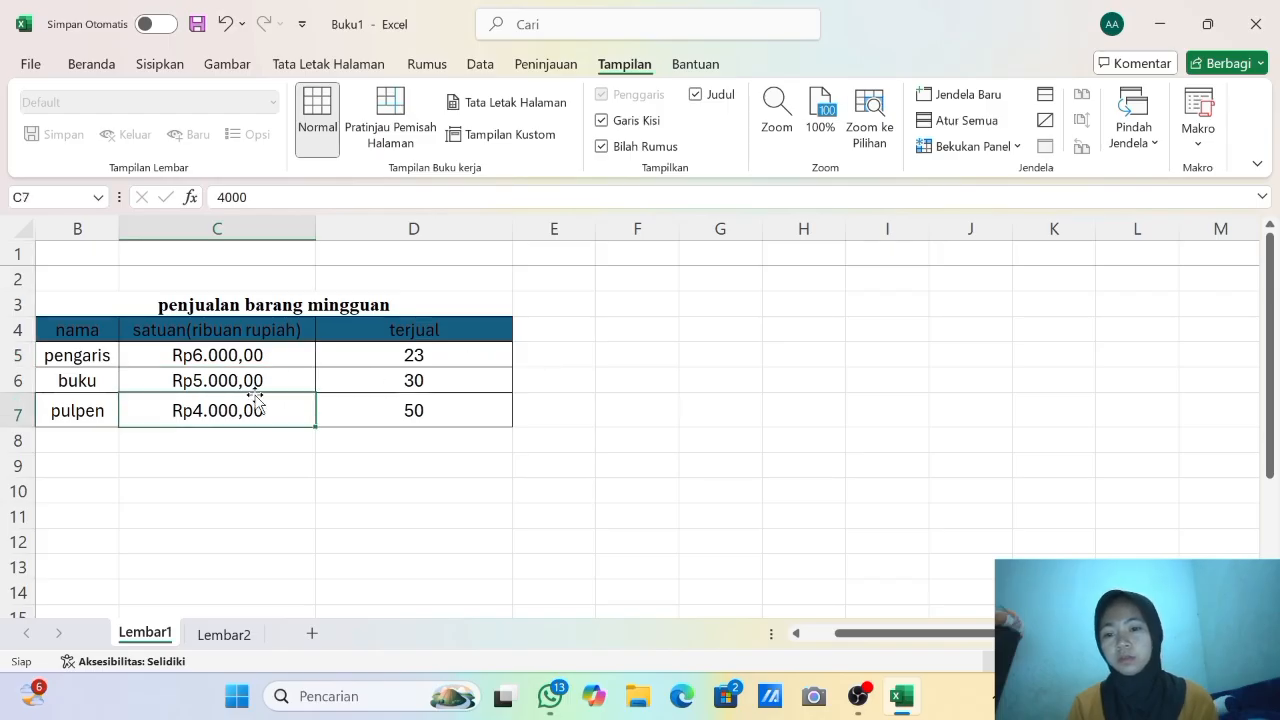
{"action": "left_click", "coordinate": [948, 148]}
{"action": "left_click", "coordinate": [951, 268]}
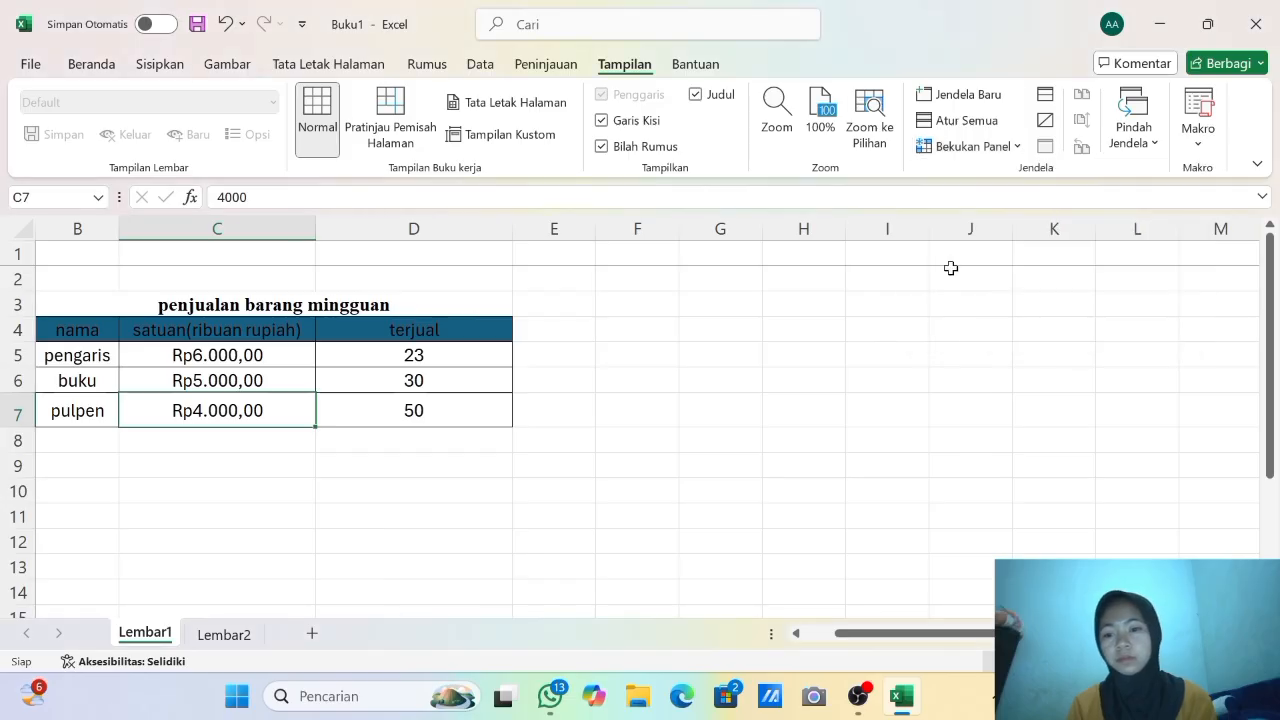
{"action": "left_click", "coordinate": [962, 146]}
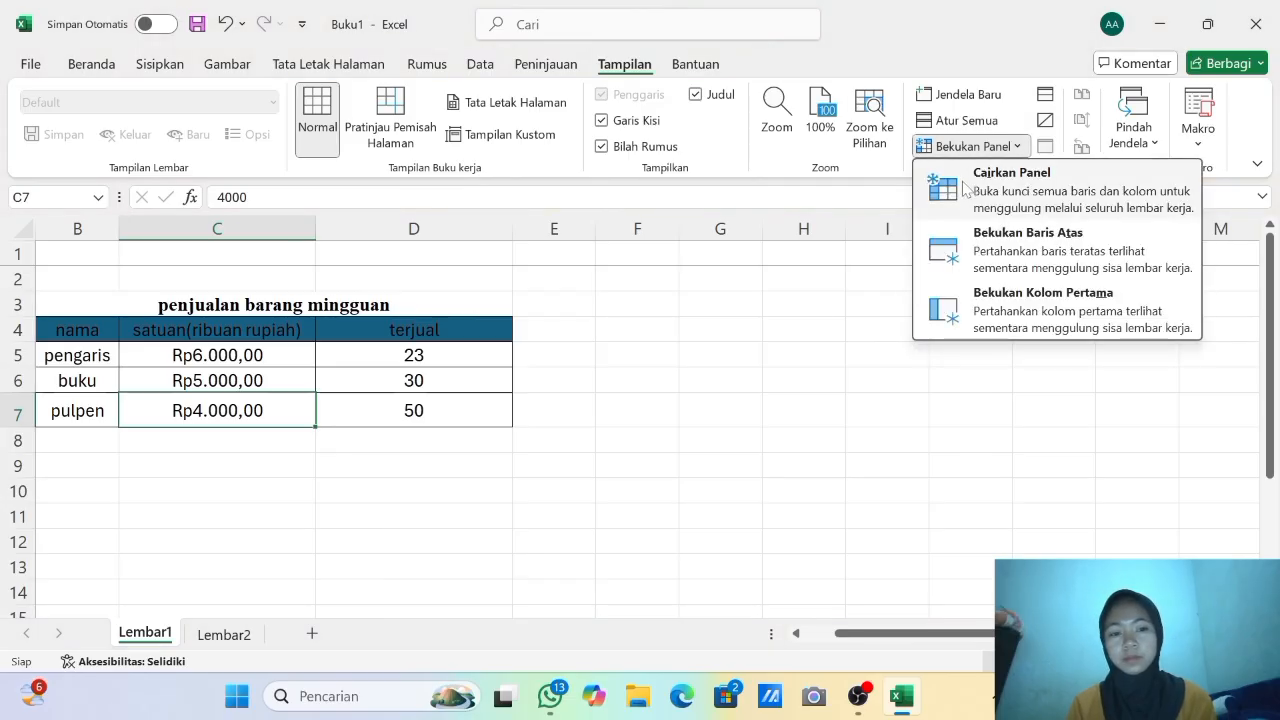
{"action": "left_click", "coordinate": [965, 188]}
{"action": "left_click", "coordinate": [960, 146]}
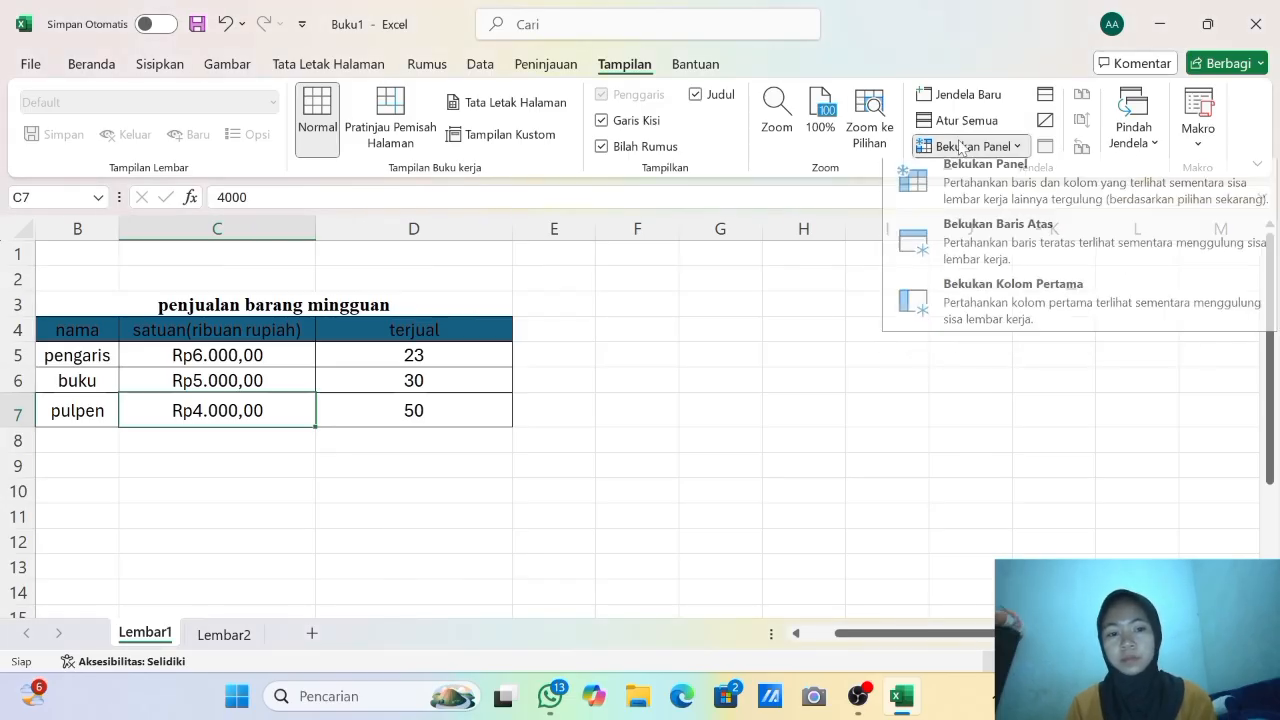
{"action": "left_click", "coordinate": [954, 215]}
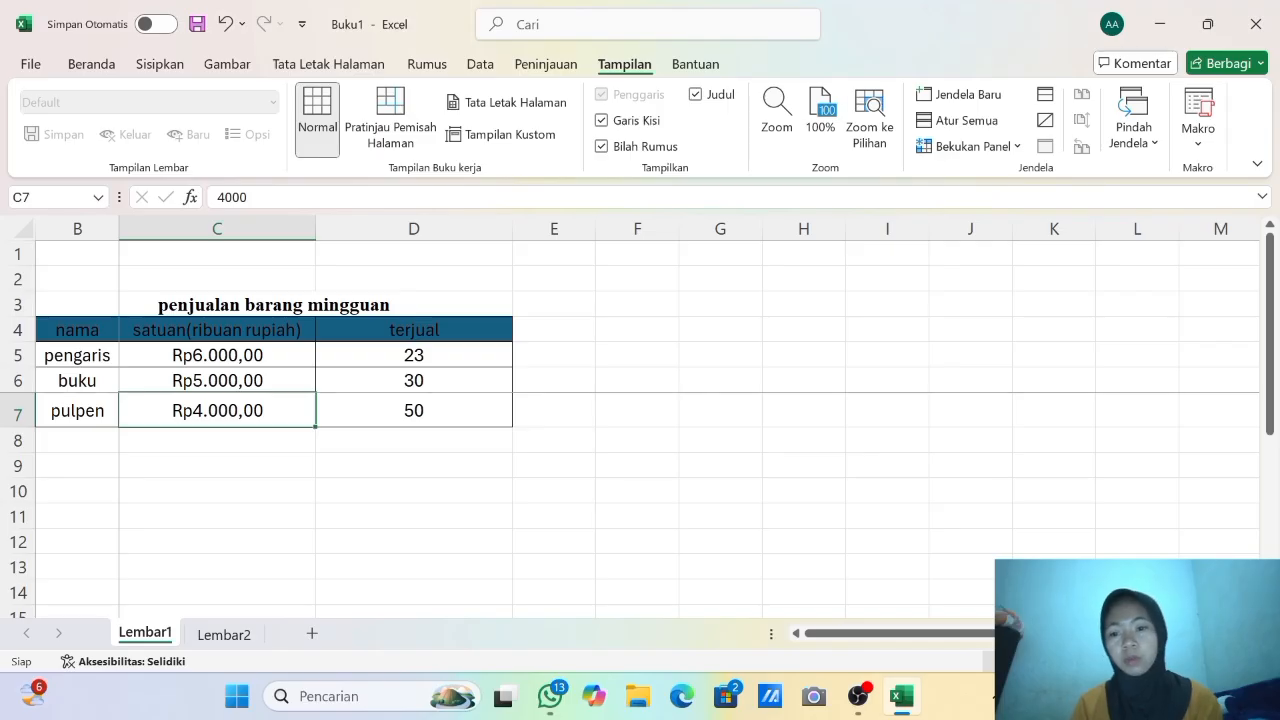
Unfreeze all panes (Cairkan Panel) and check how the Lembar1 sheet scrolls without them.
{"action": "left_click", "coordinate": [998, 147]}
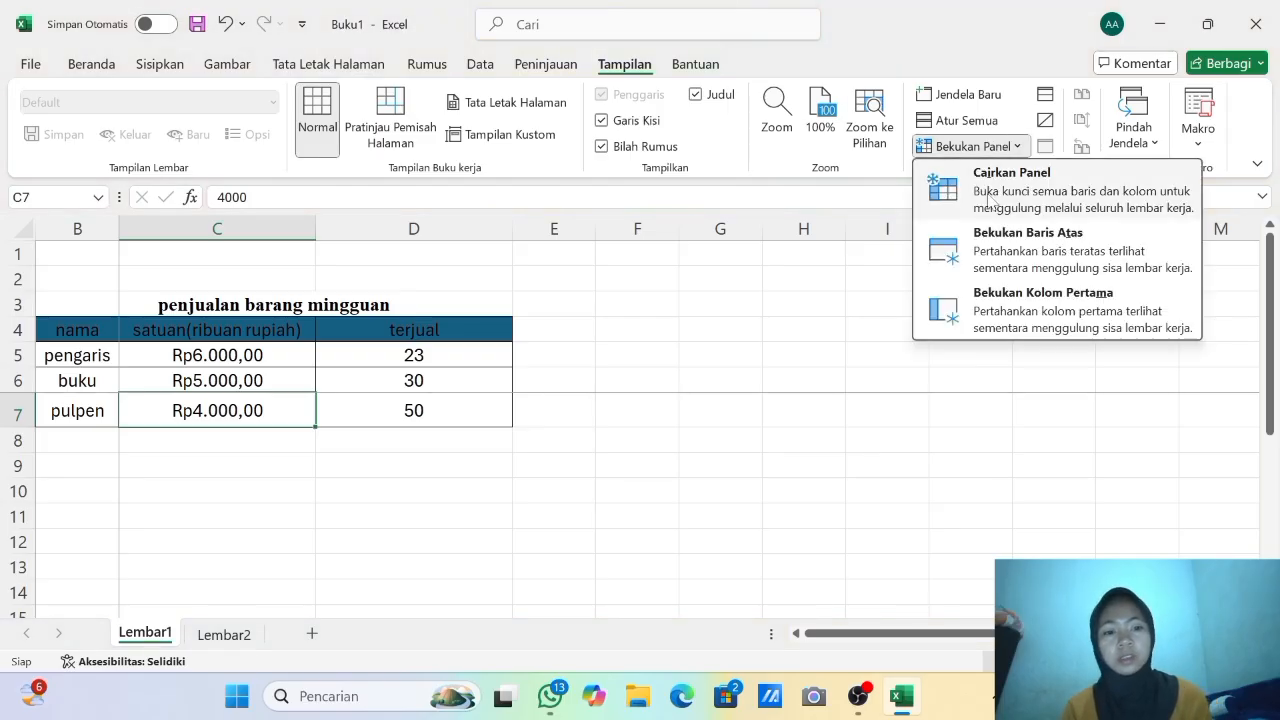
{"action": "left_click", "coordinate": [965, 207]}
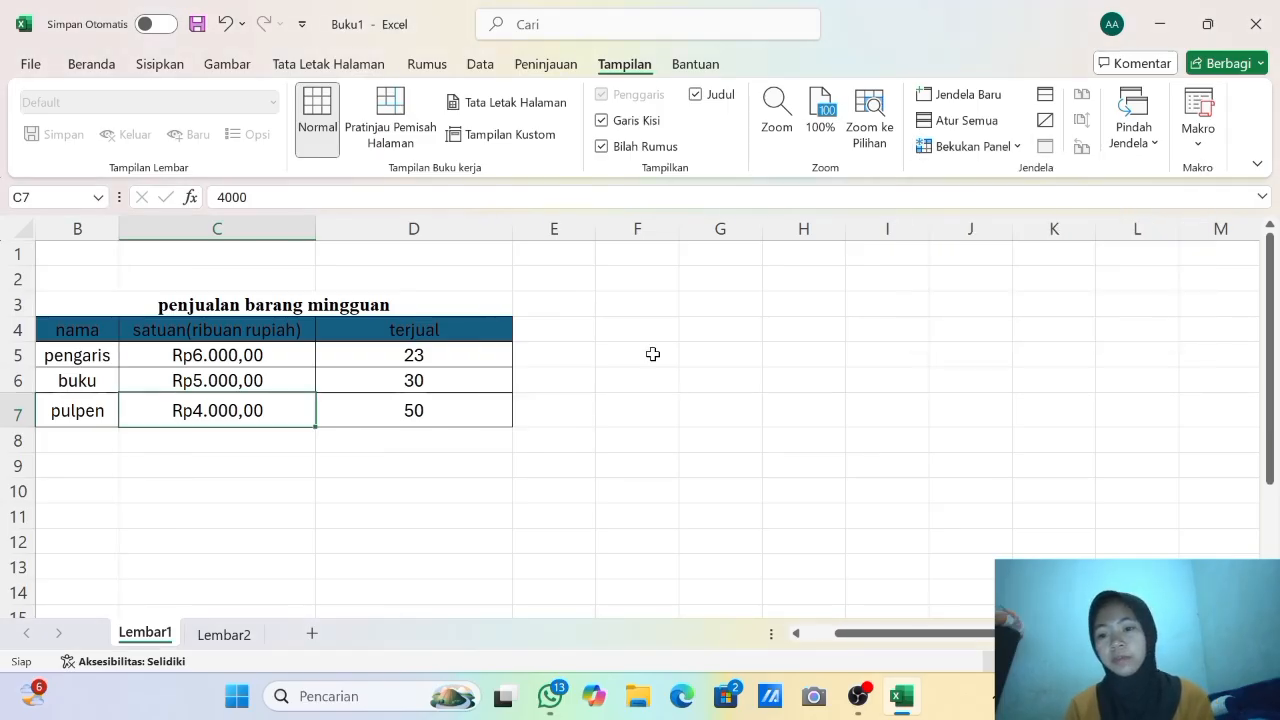
{"action": "scroll", "coordinate": [651, 392], "scroll_direction": "down", "scroll_amount": 9}
{"action": "scroll", "coordinate": [651, 392], "scroll_direction": "down", "scroll_amount": 3}
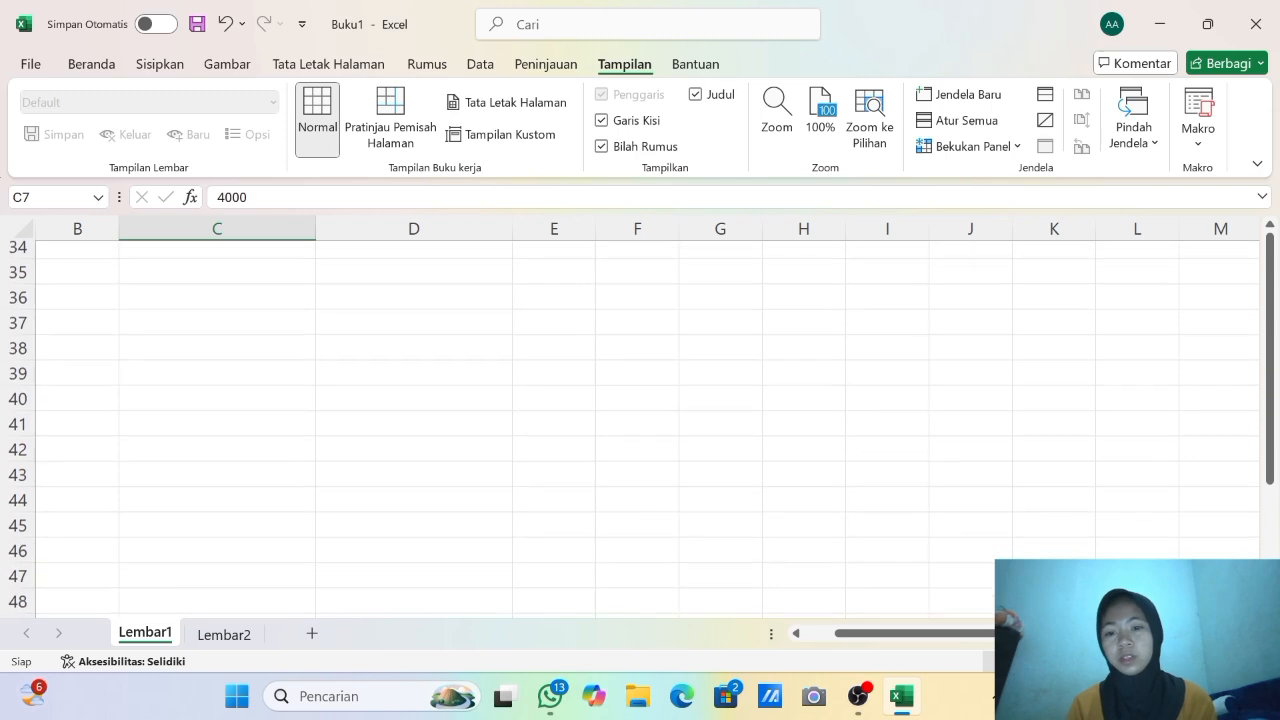
{"action": "scroll", "coordinate": [448, 414], "scroll_direction": "up", "scroll_amount": 11}
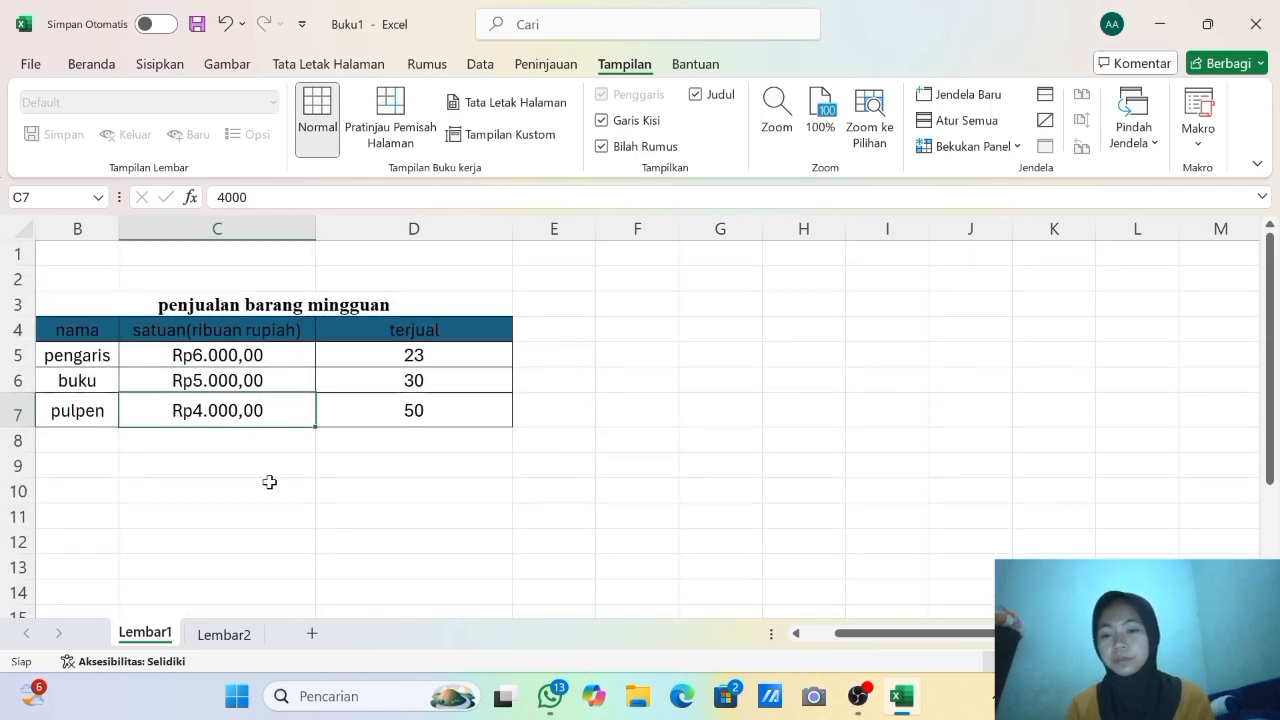
Switch to the Lembar2 sheet and enter the title "keuntungan tahun 2025" in cell B2.
{"action": "left_click", "coordinate": [236, 640]}
{"action": "left_click", "coordinate": [123, 288]}
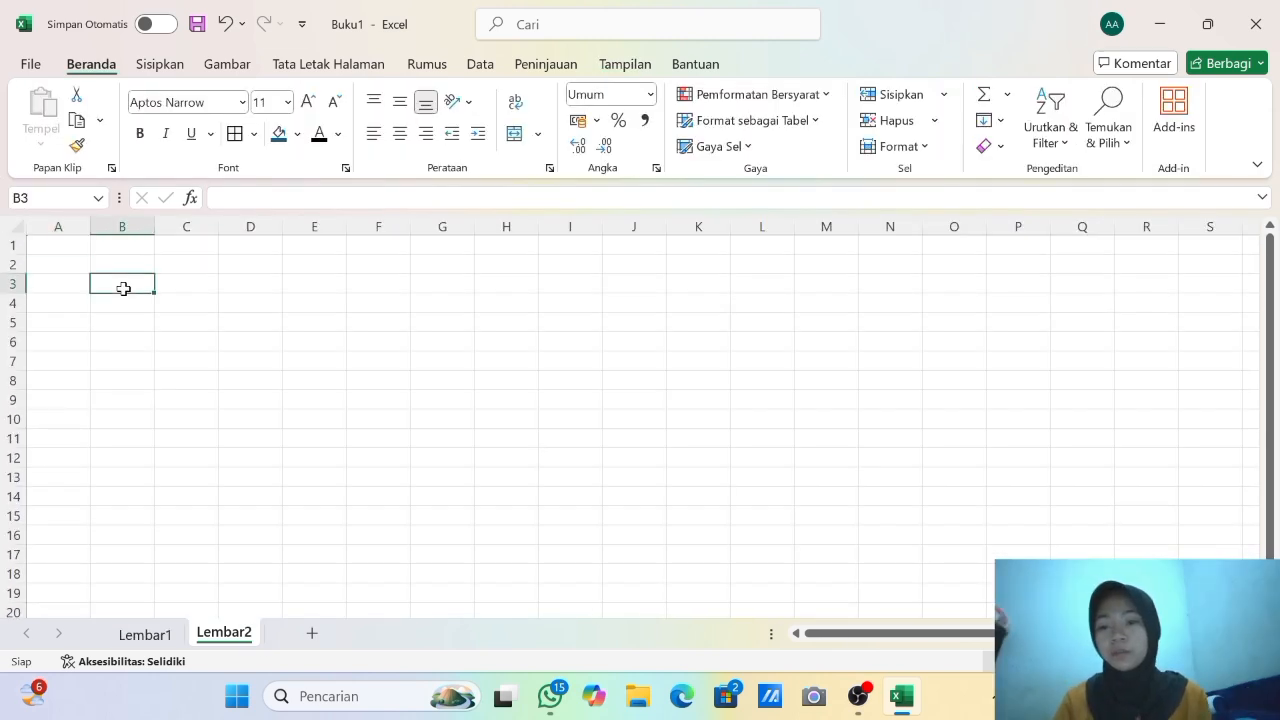
{"action": "left_click", "coordinate": [131, 250]}
{"action": "left_click", "coordinate": [128, 266]}
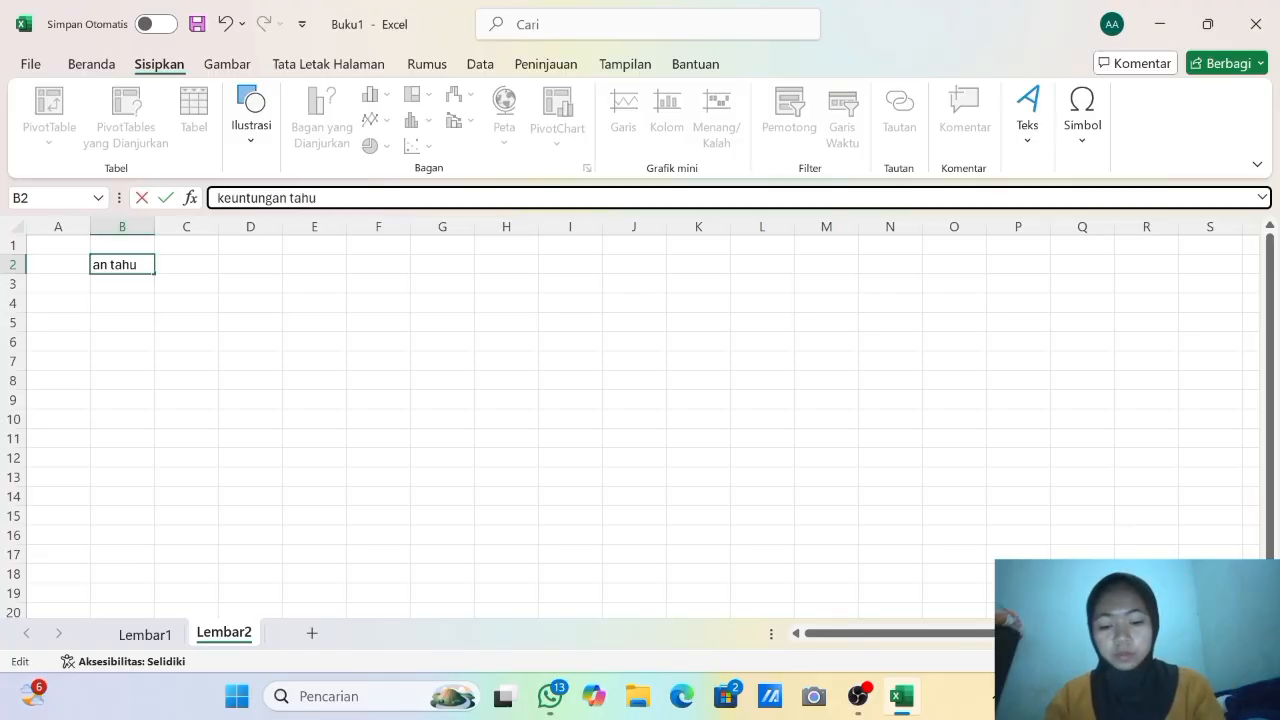
{"action": "type", "text": "025"}
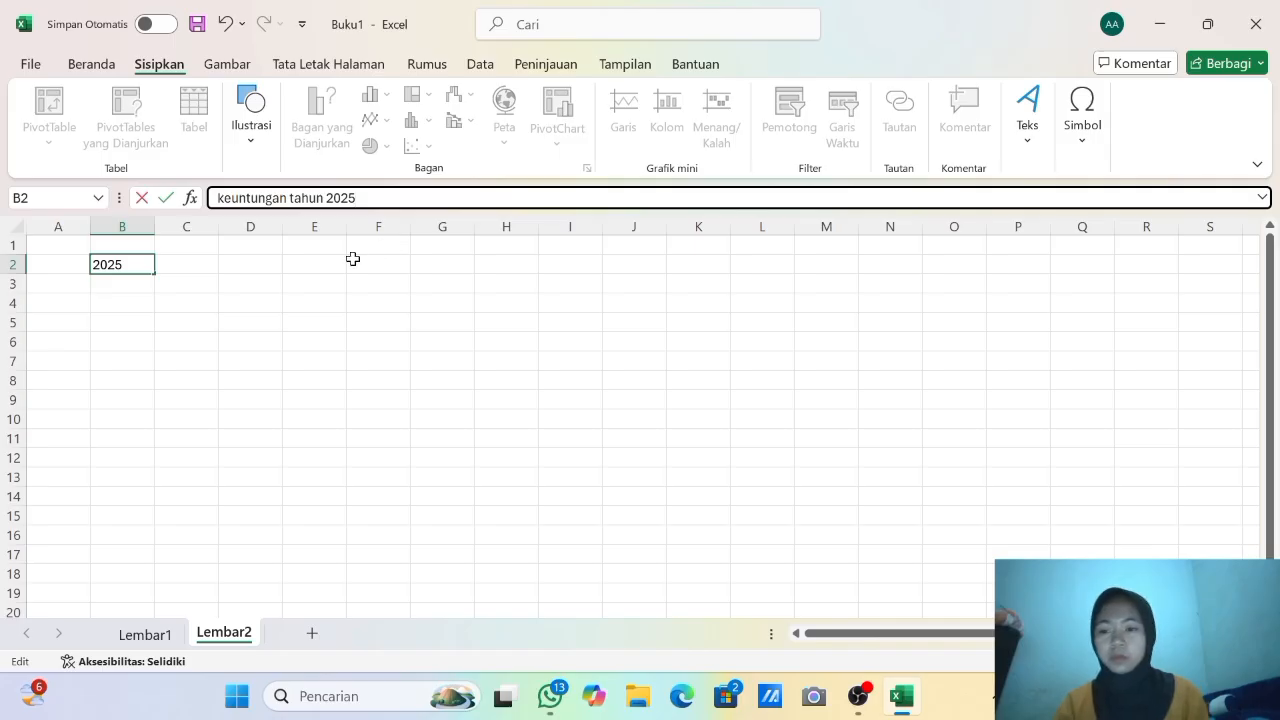
{"action": "left_click", "coordinate": [204, 286]}
Merge and center the "keuntungan tahun 2025" title across cells B2:D2.
{"action": "left_click_drag", "start_coordinate": [118, 263], "coordinate": [250, 264]}
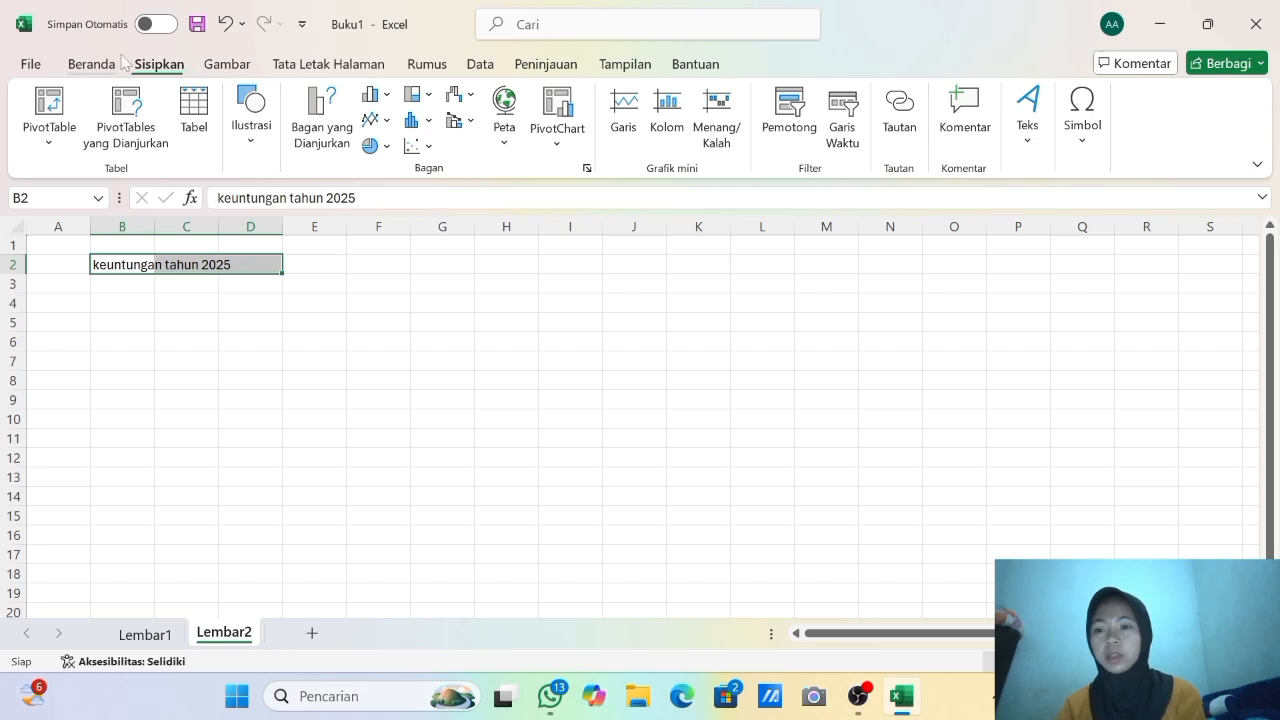
{"action": "left_click", "coordinate": [91, 63]}
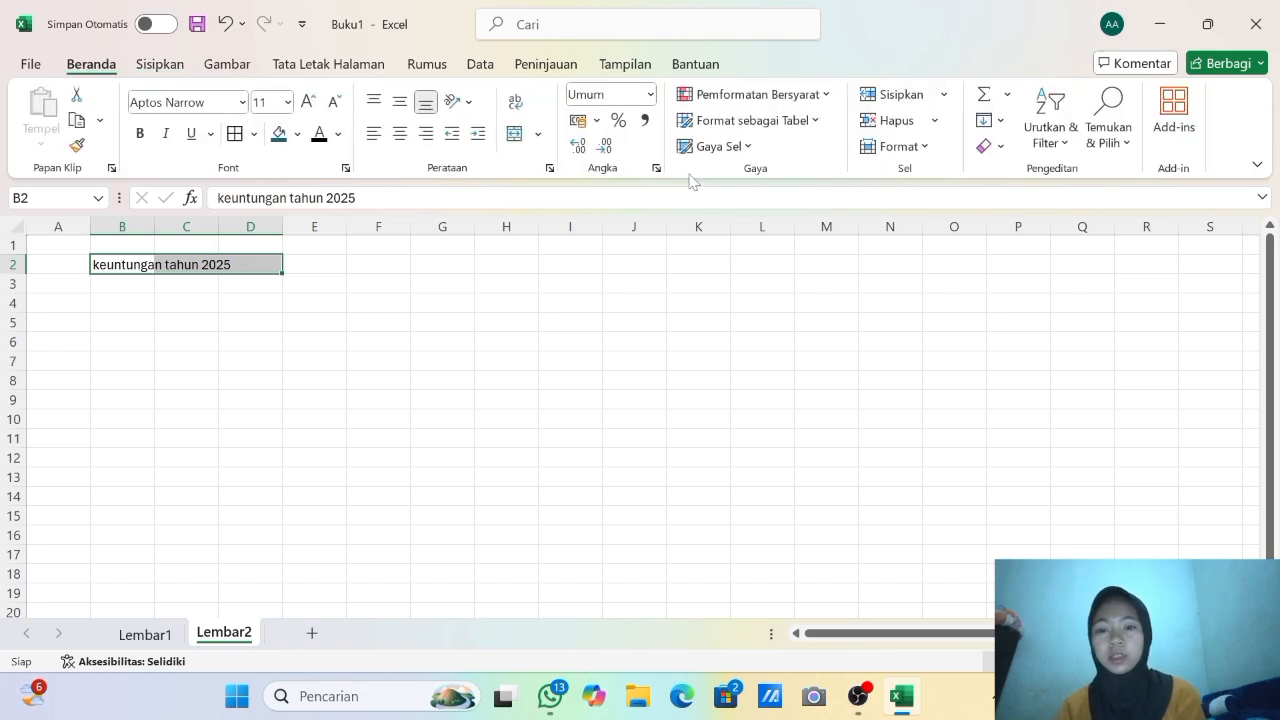
{"action": "left_click", "coordinate": [514, 133]}
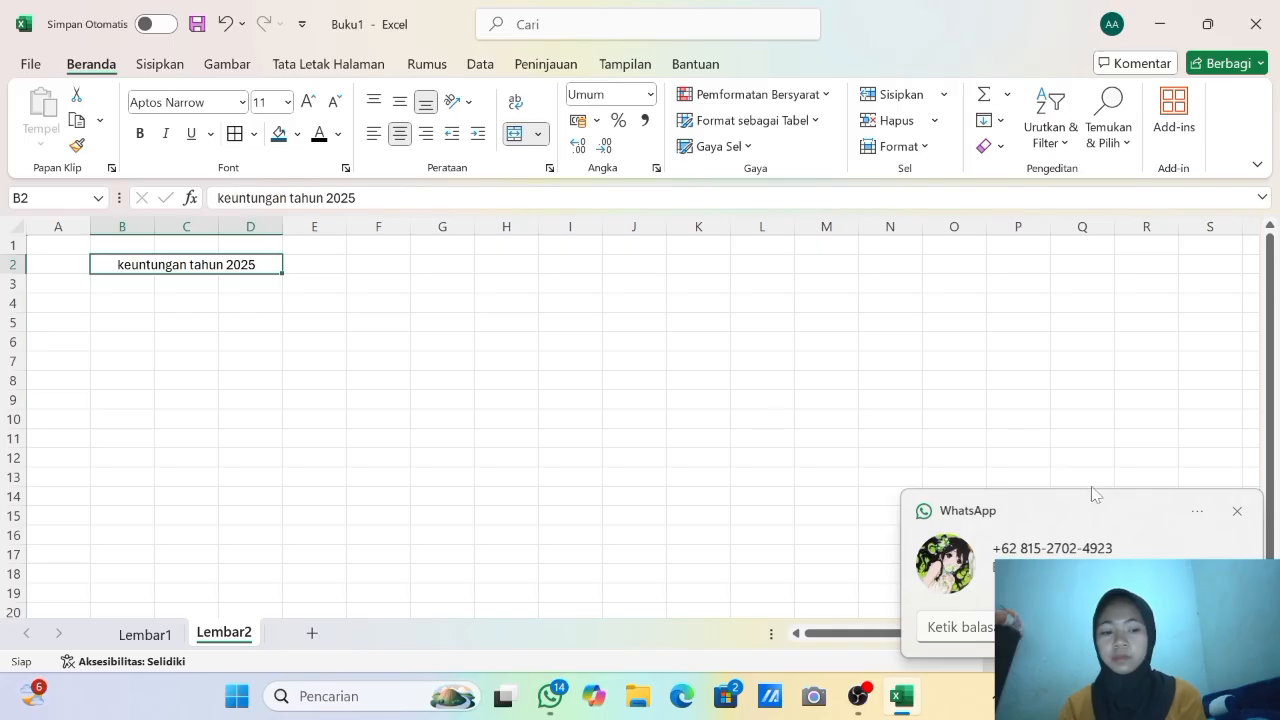
{"action": "left_click", "coordinate": [1237, 512]}
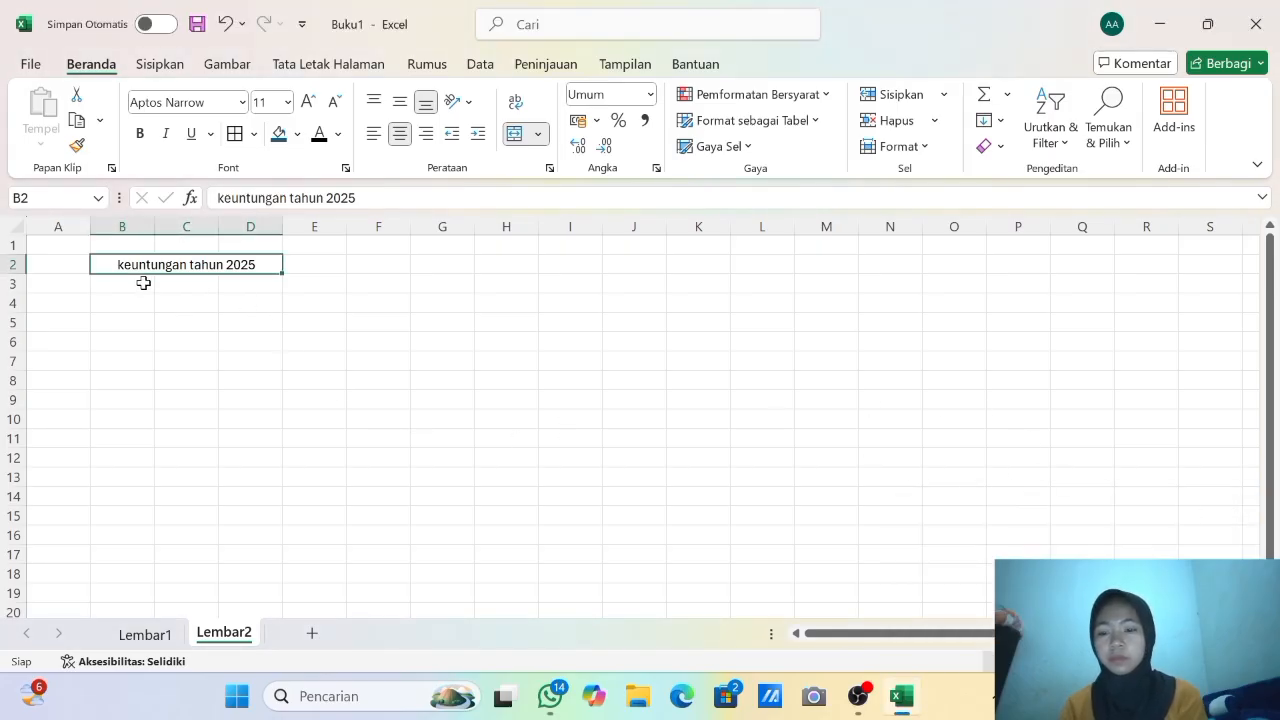
{"action": "left_click", "coordinate": [293, 327]}
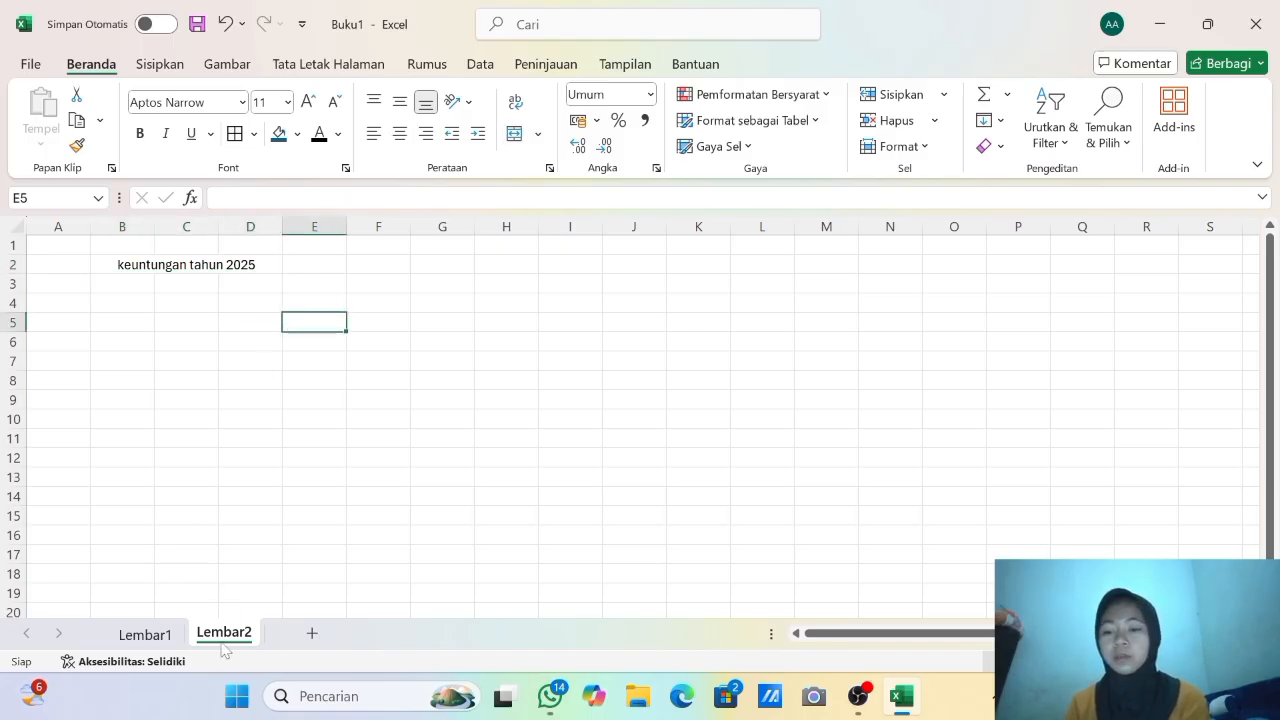
{"action": "left_click", "coordinate": [135, 267]}
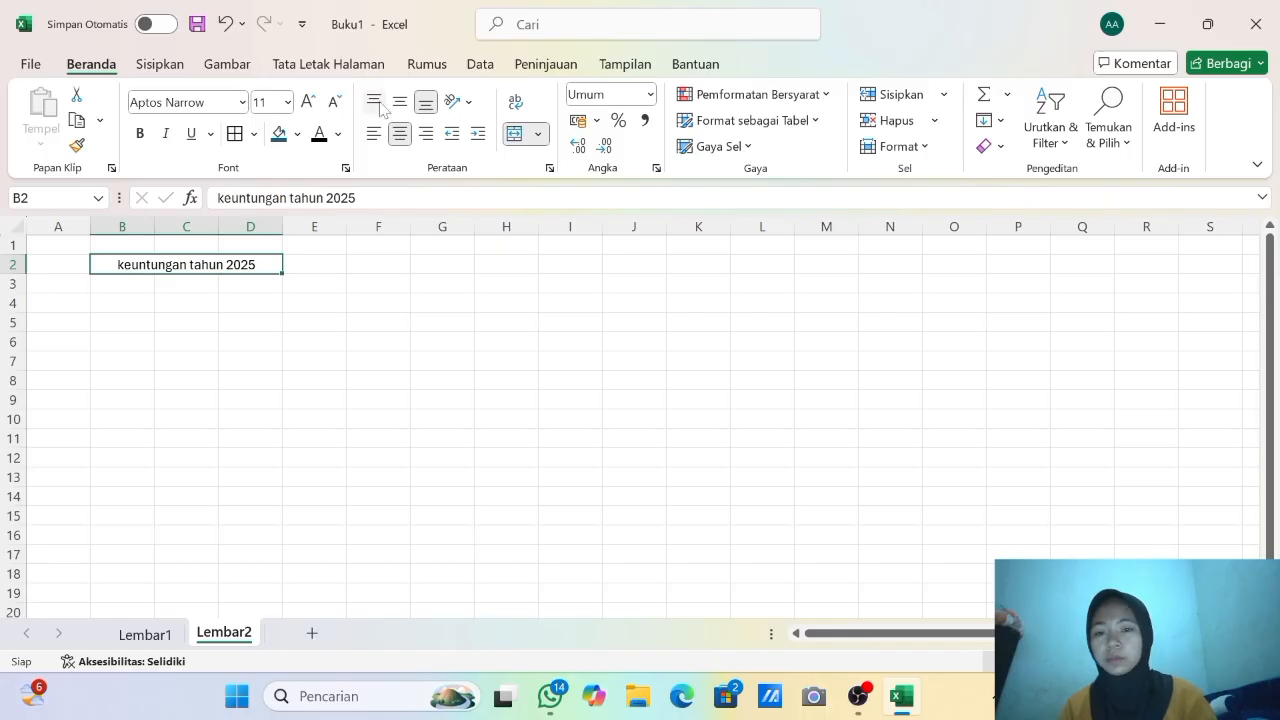
{"action": "left_click", "coordinate": [122, 285]}
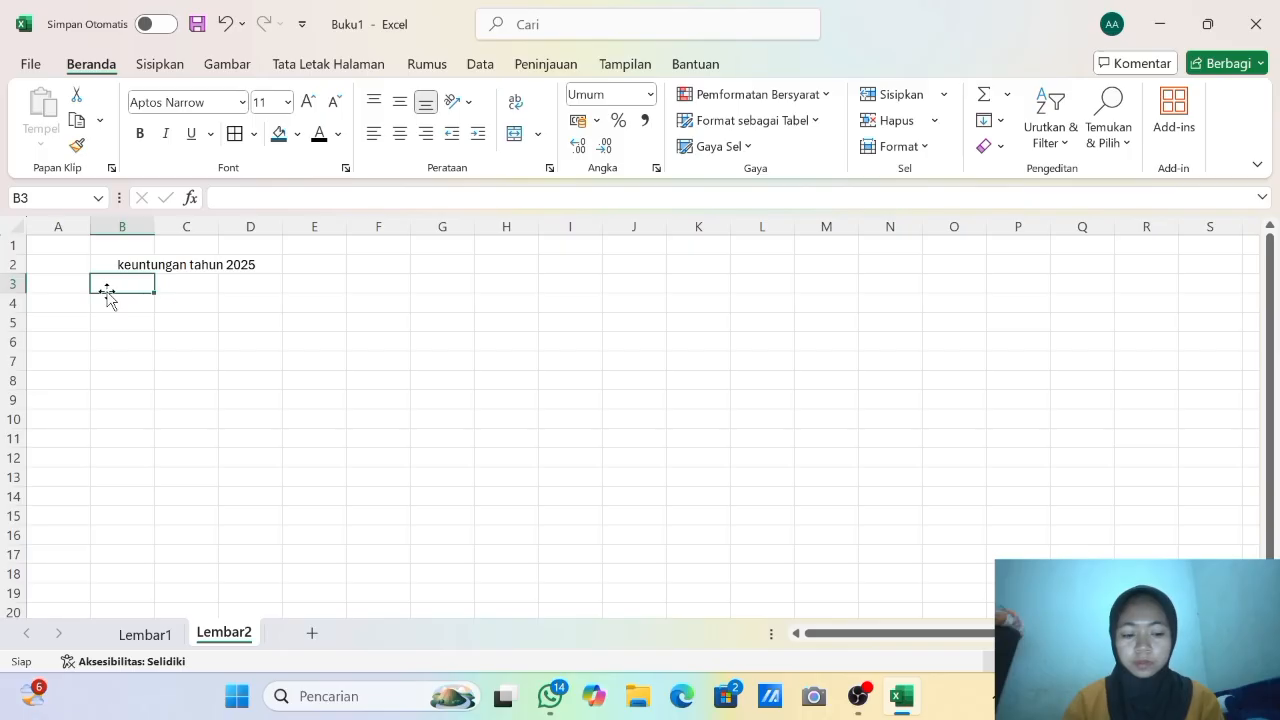
{"action": "left_click", "coordinate": [73, 281]}
{"action": "left_click_drag", "start_coordinate": [74, 281], "coordinate": [245, 289]}
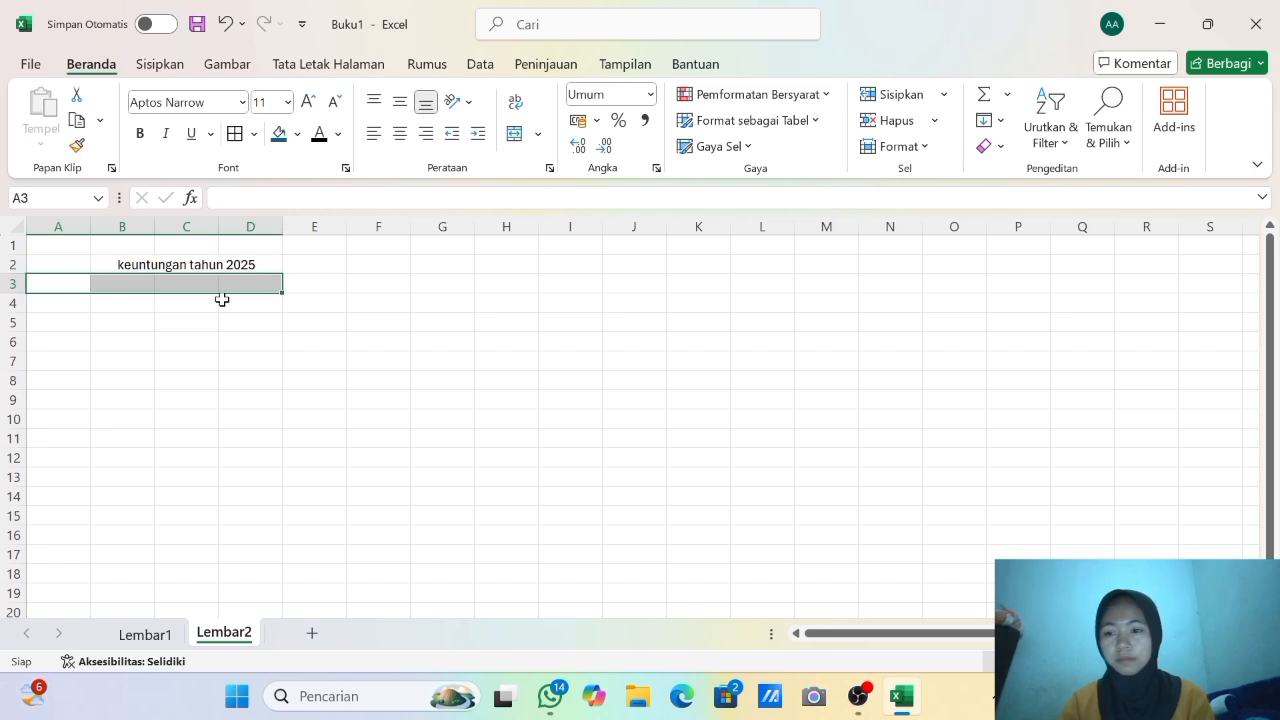
{"action": "left_click", "coordinate": [146, 321]}
Apply all borders to cells B3:E10 below the title and extend the bordered grid to B11:E12.
{"action": "left_click", "coordinate": [134, 285]}
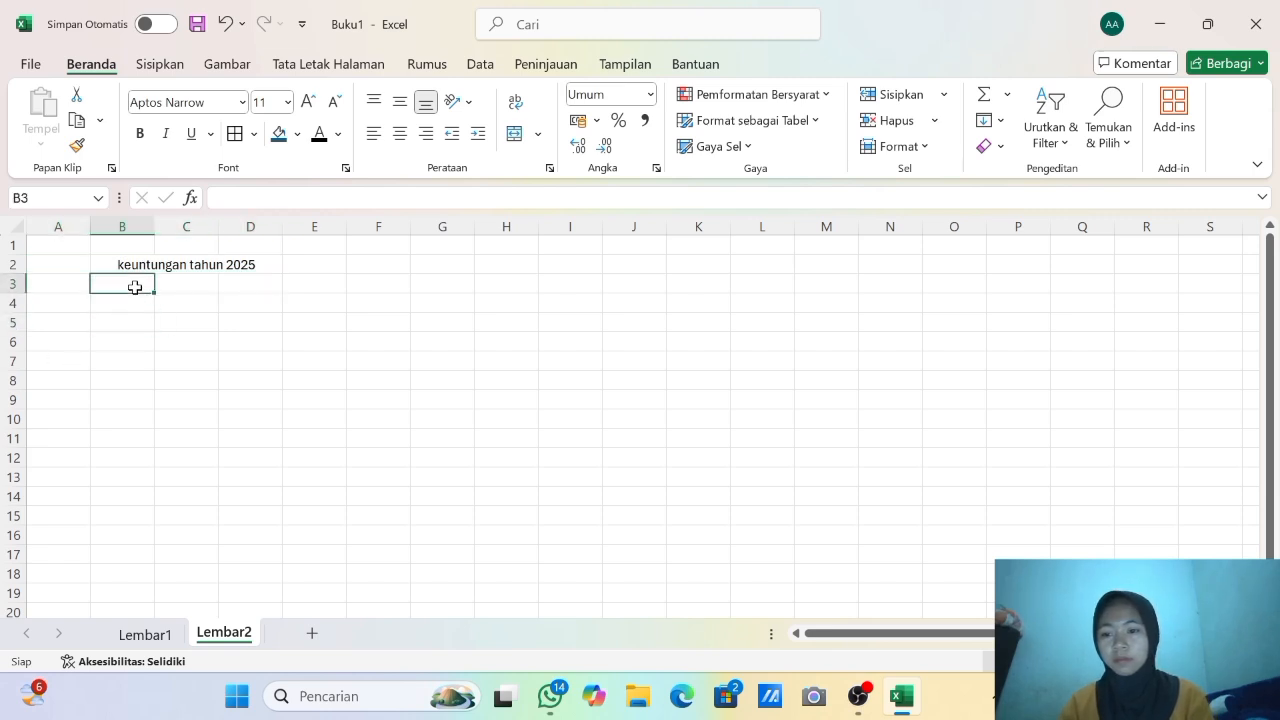
{"action": "left_click_drag", "start_coordinate": [160, 287], "coordinate": [283, 418]}
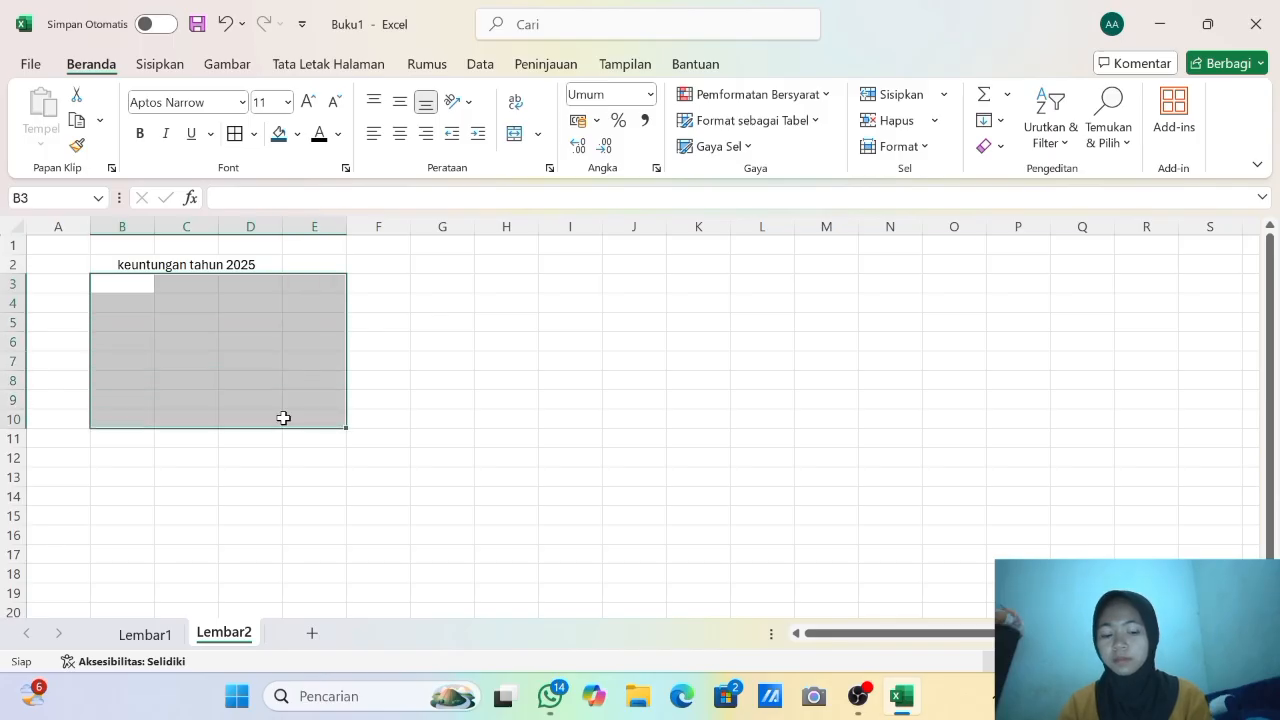
{"action": "left_click", "coordinate": [233, 133]}
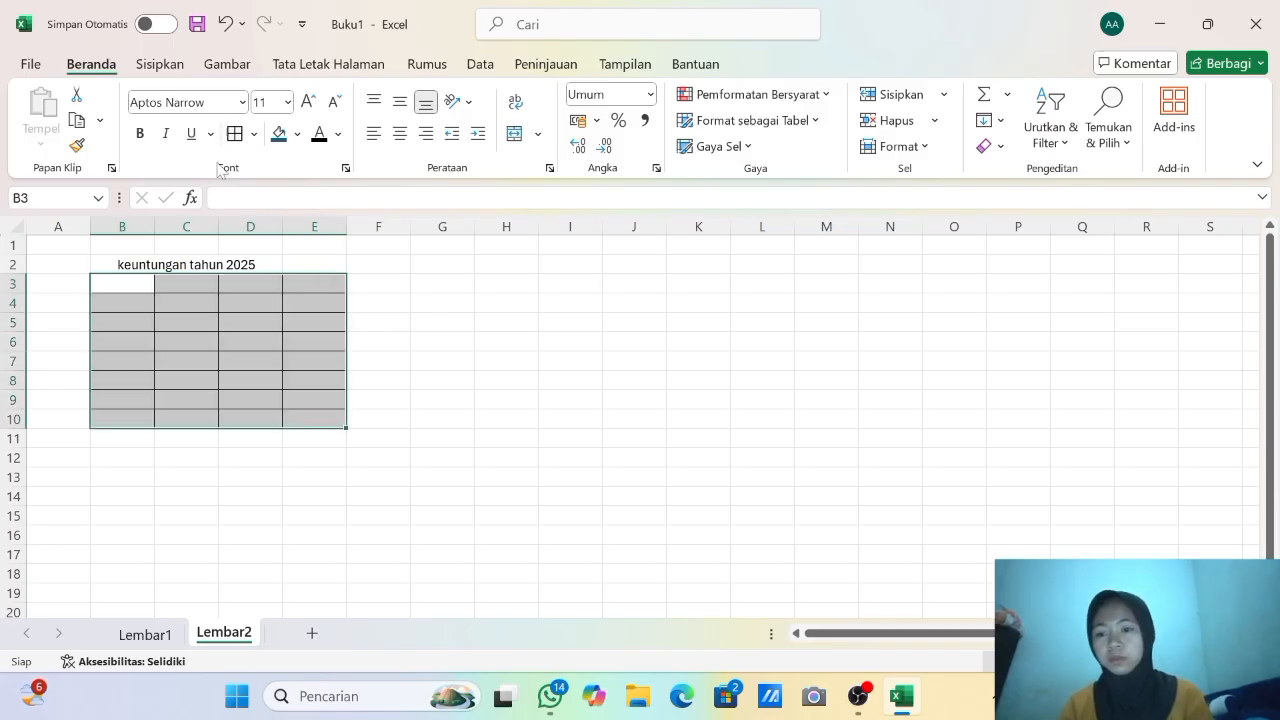
{"action": "left_click_drag", "start_coordinate": [126, 433], "coordinate": [318, 470]}
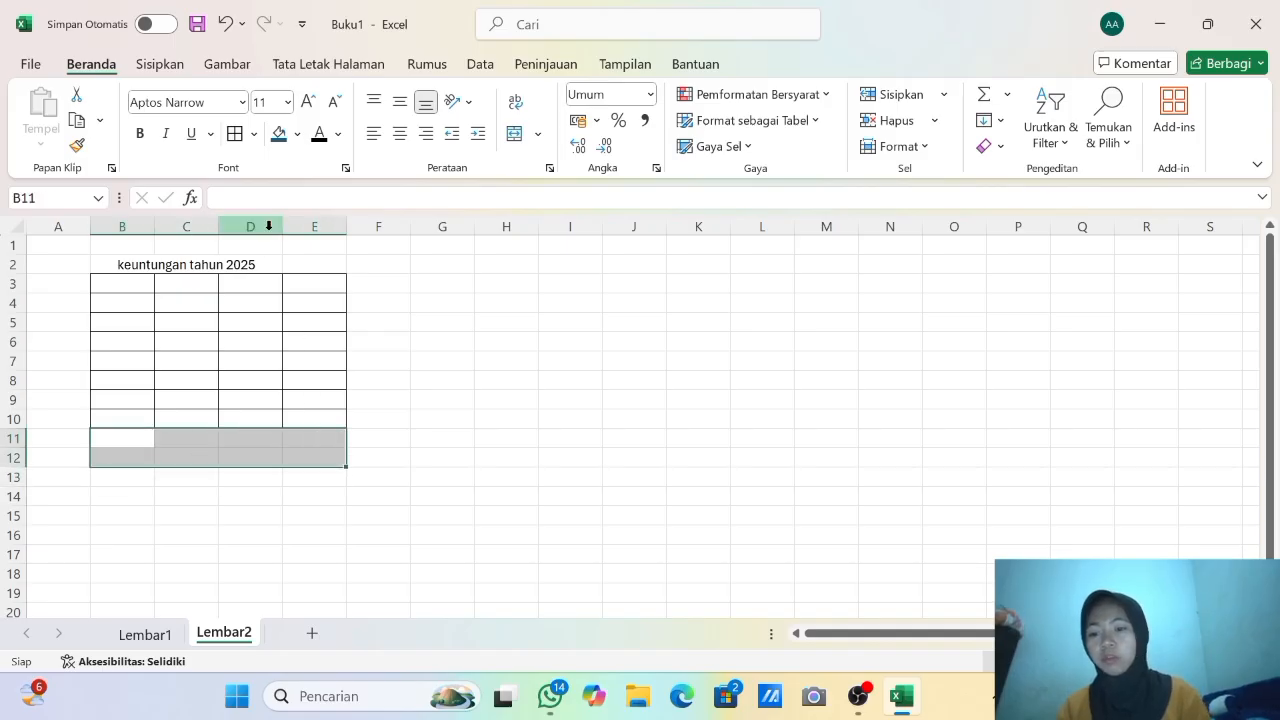
{"action": "left_click", "coordinate": [254, 134]}
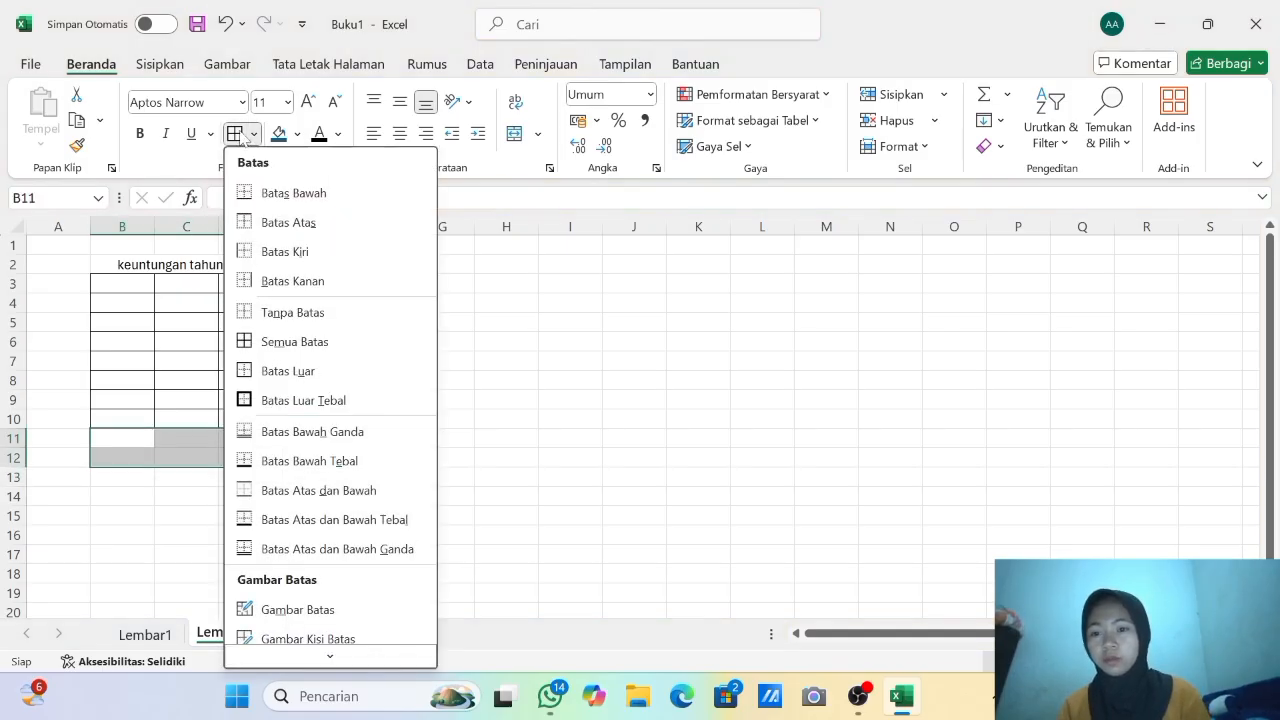
{"action": "left_click", "coordinate": [243, 134]}
{"action": "left_click", "coordinate": [361, 425]}
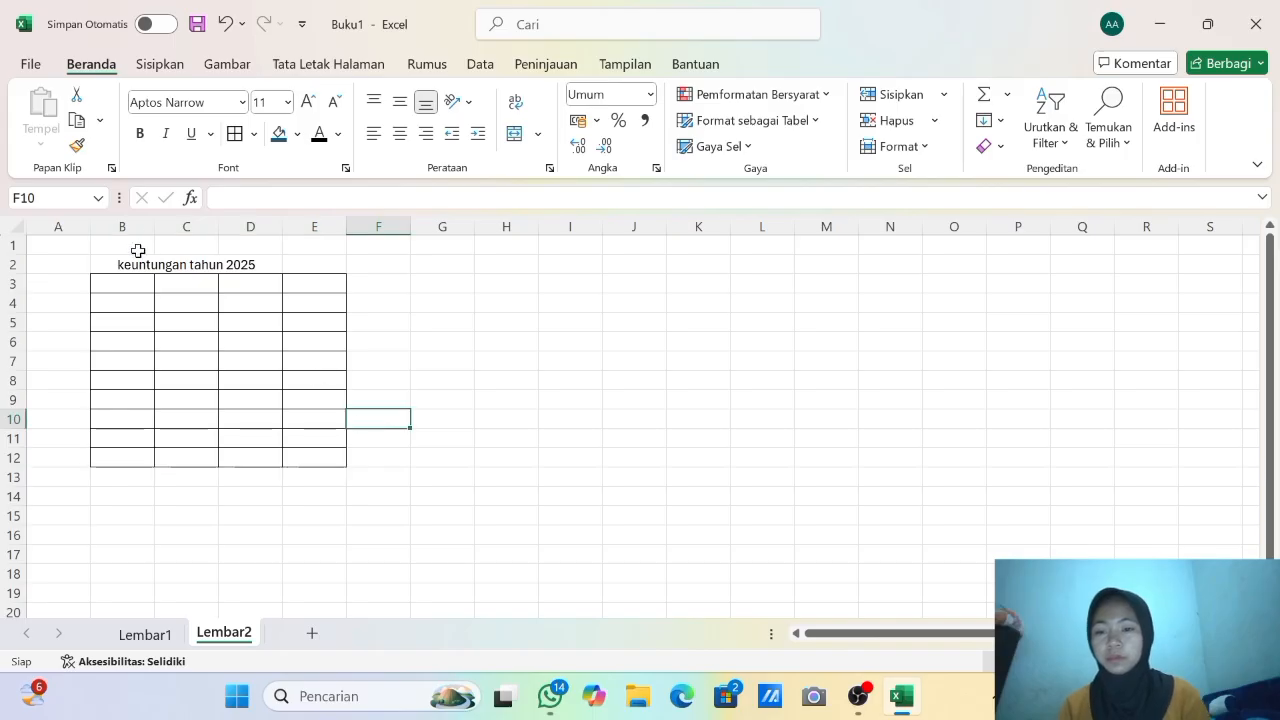
Enter the column headings "No." in cell B3 and "bulan" in cell C3 of the bordered table.
{"action": "left_click", "coordinate": [141, 288]}
{"action": "type", "text": "n"}
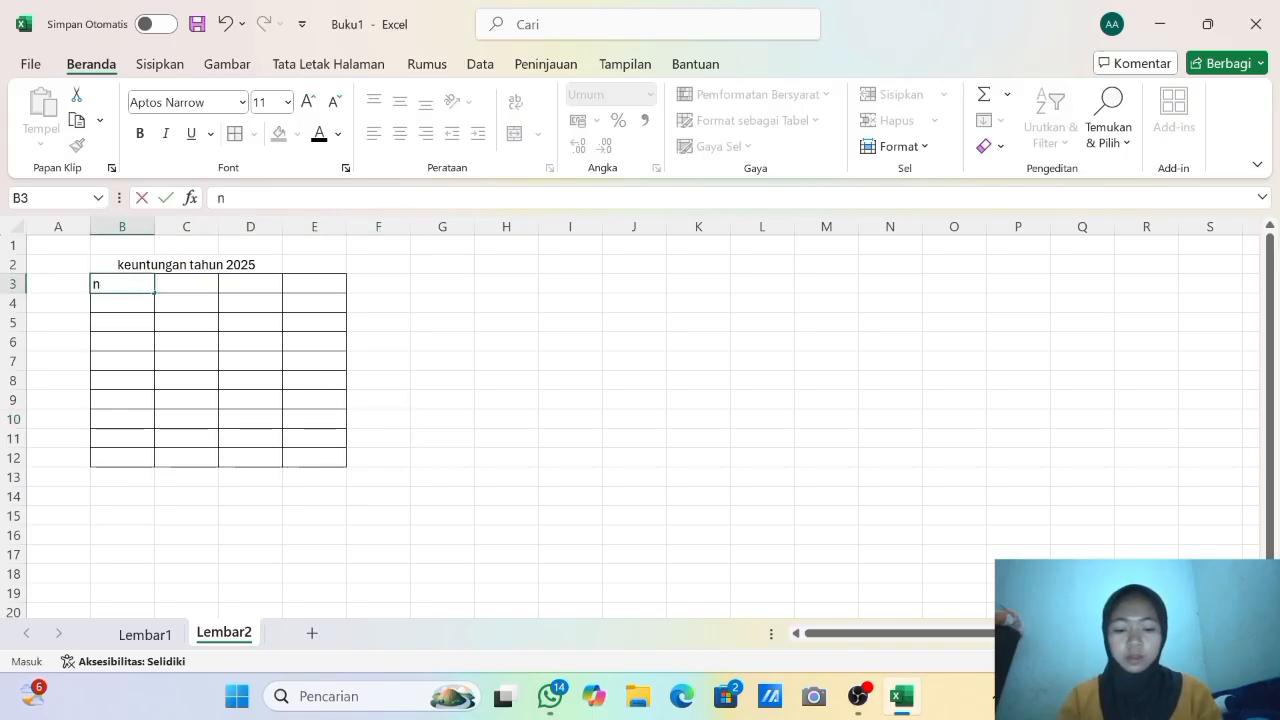
{"action": "type", "text": "o.."}
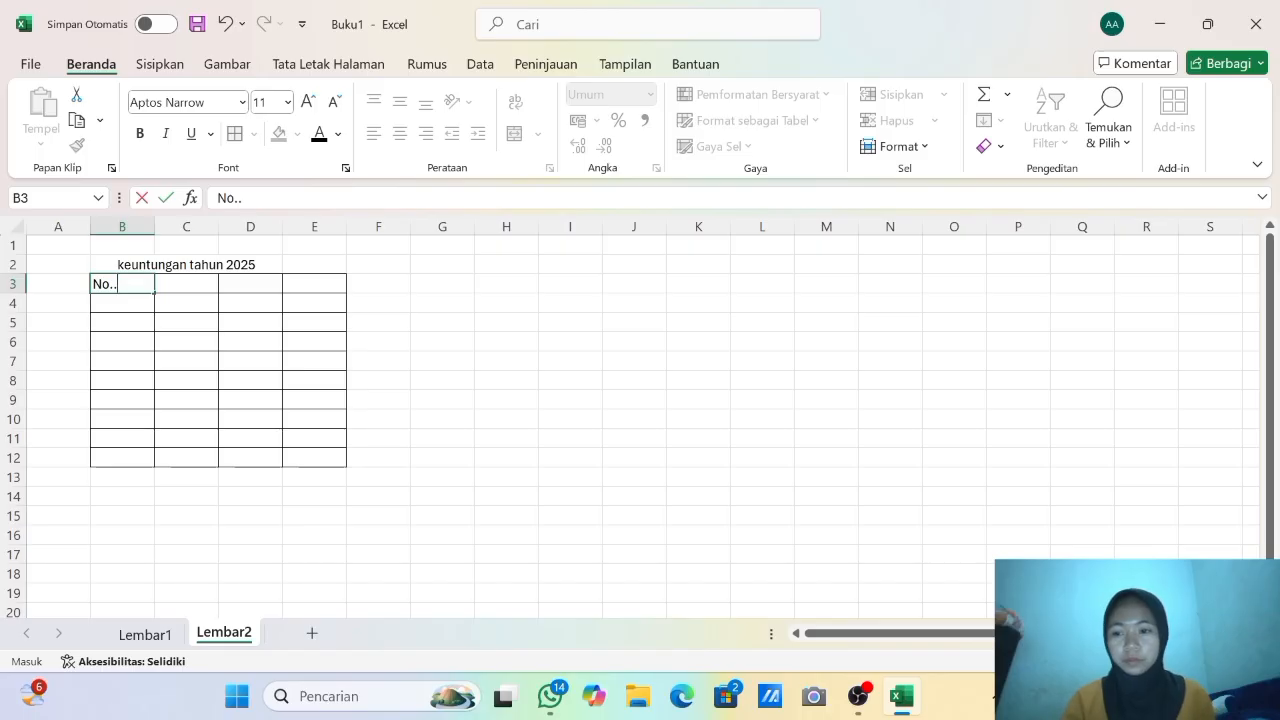
{"action": "key", "text": "BackSpace"}
{"action": "key", "text": "Tab"}
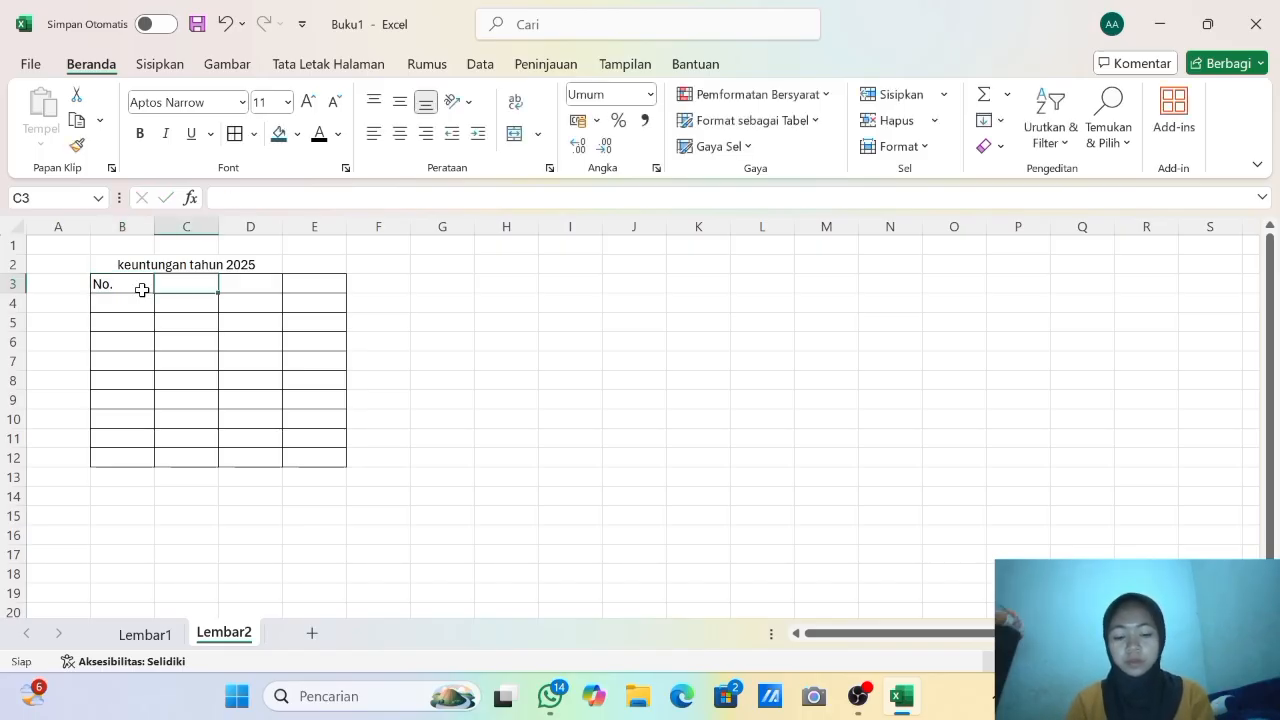
{"action": "type", "text": "b"}
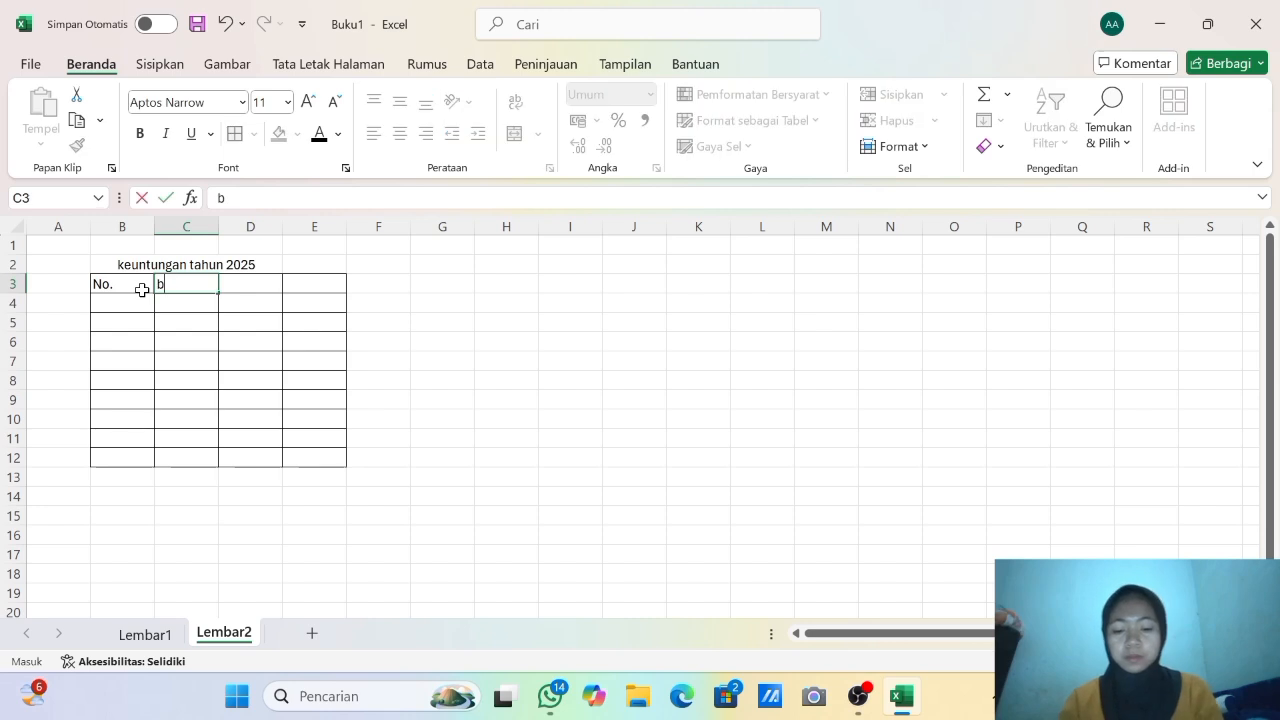
{"action": "type", "text": "ulan"}
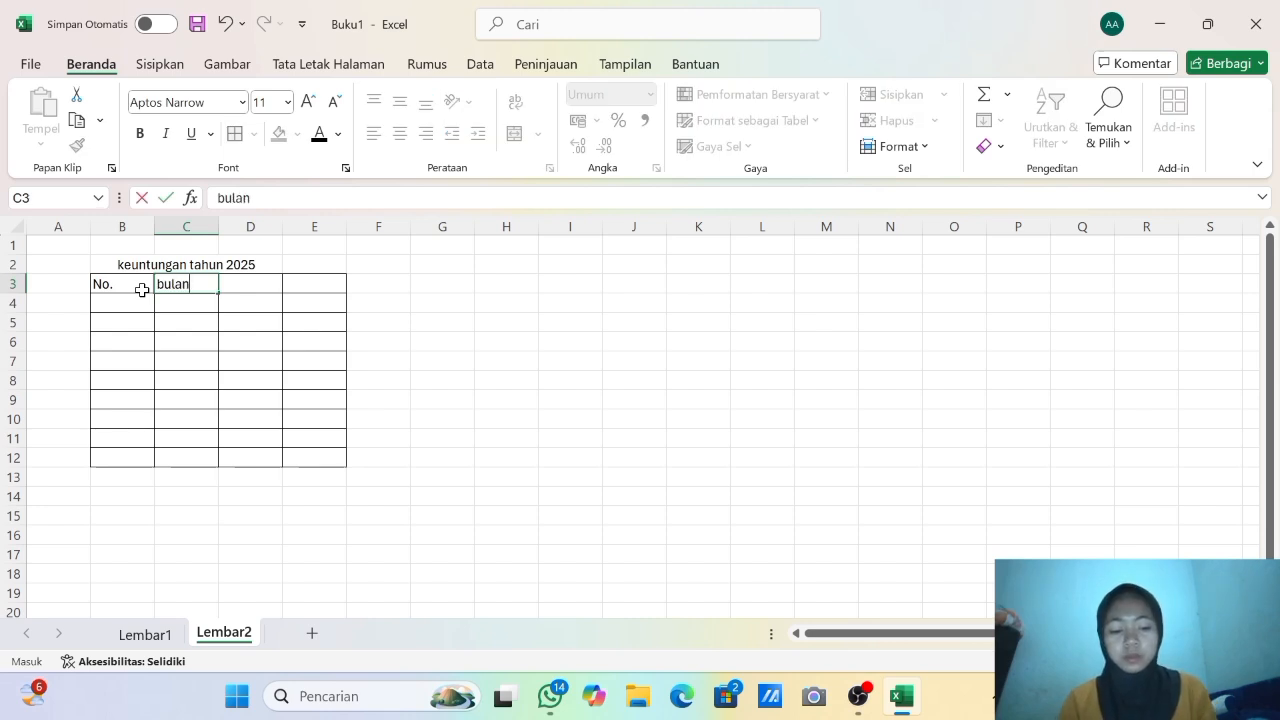
{"action": "key", "text": "Tab"}
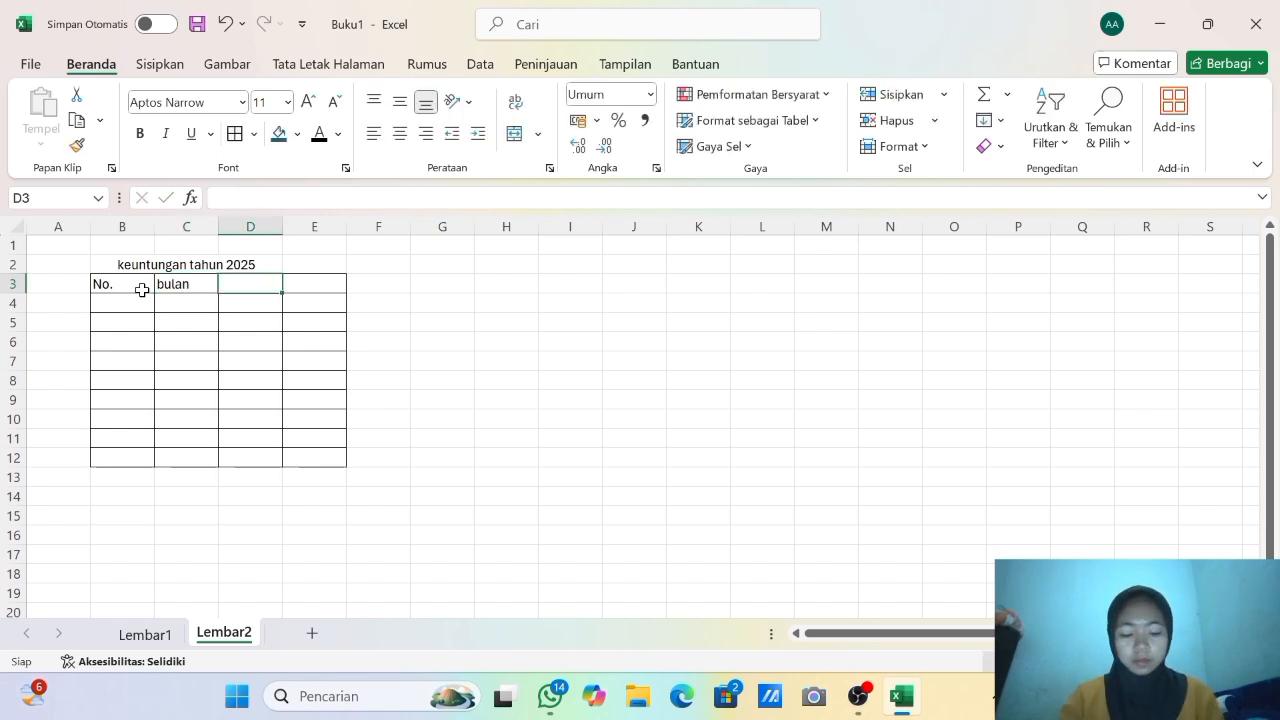
Enter the store headings "toko A" in cell D3 and "toko B" in cell E3.
{"action": "type", "text": "toko"}
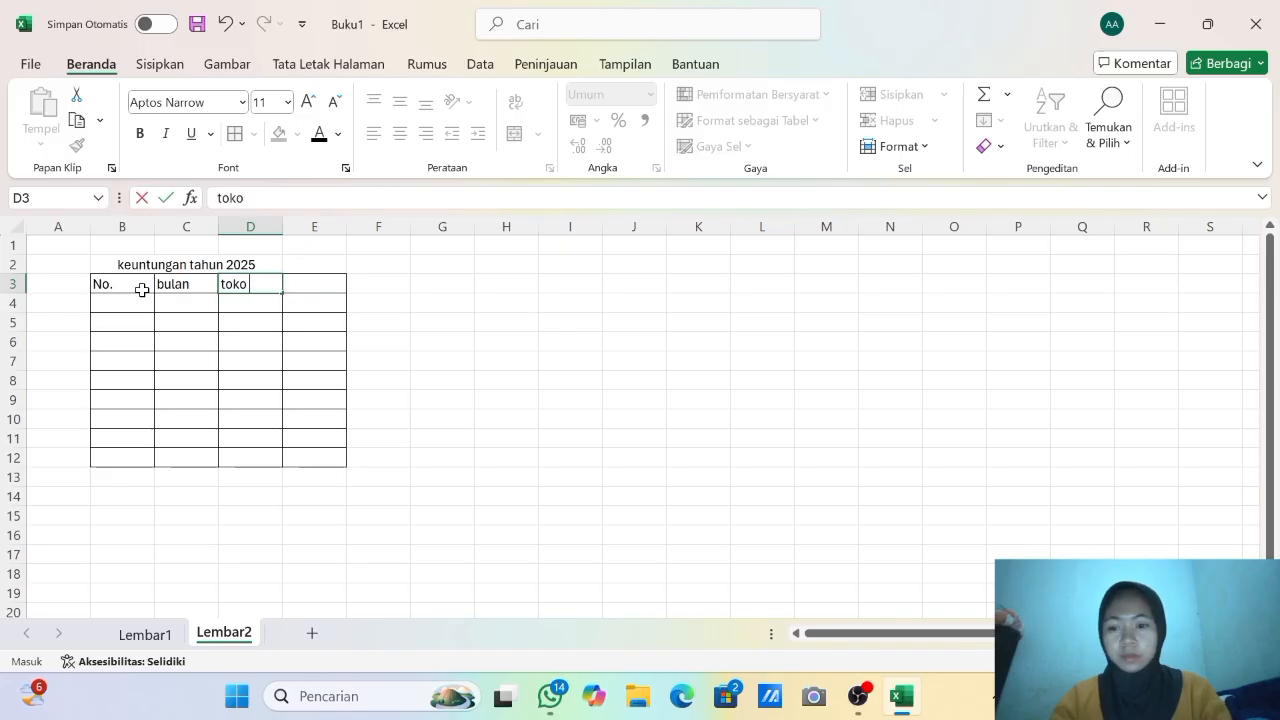
{"action": "type", "text": " A"}
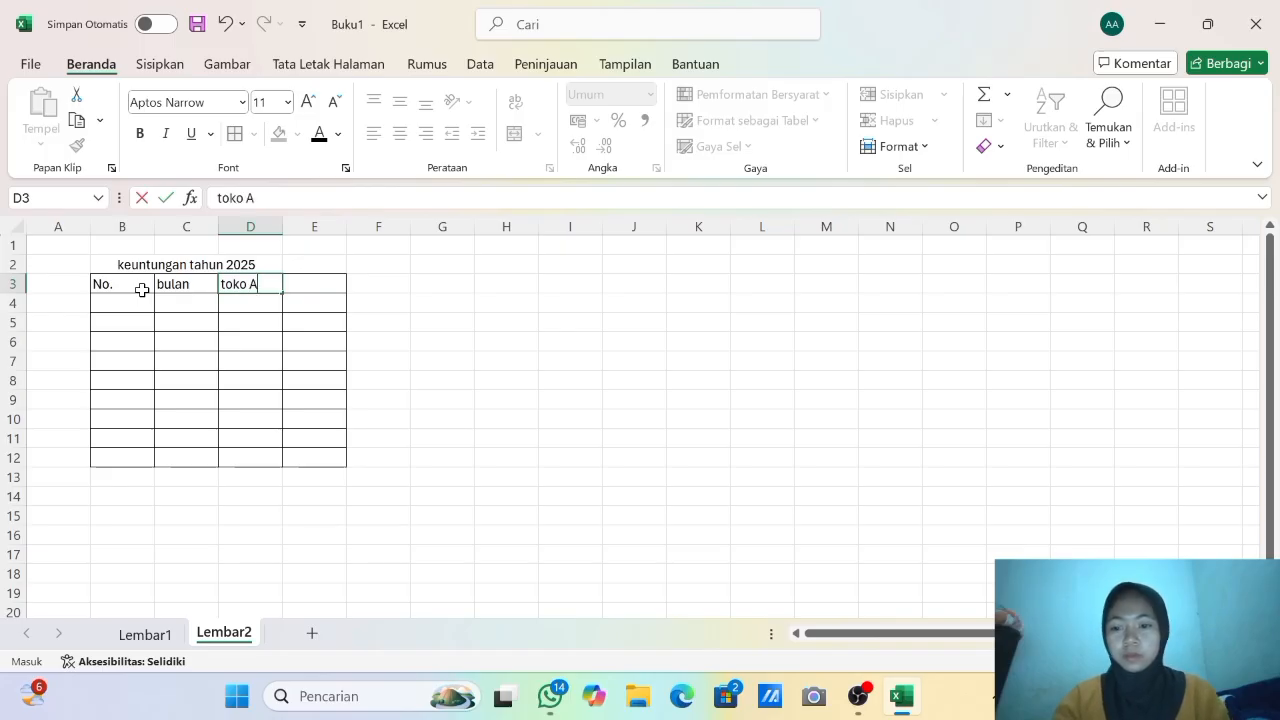
{"action": "key", "text": "Tab"}
{"action": "type", "text": "T"}
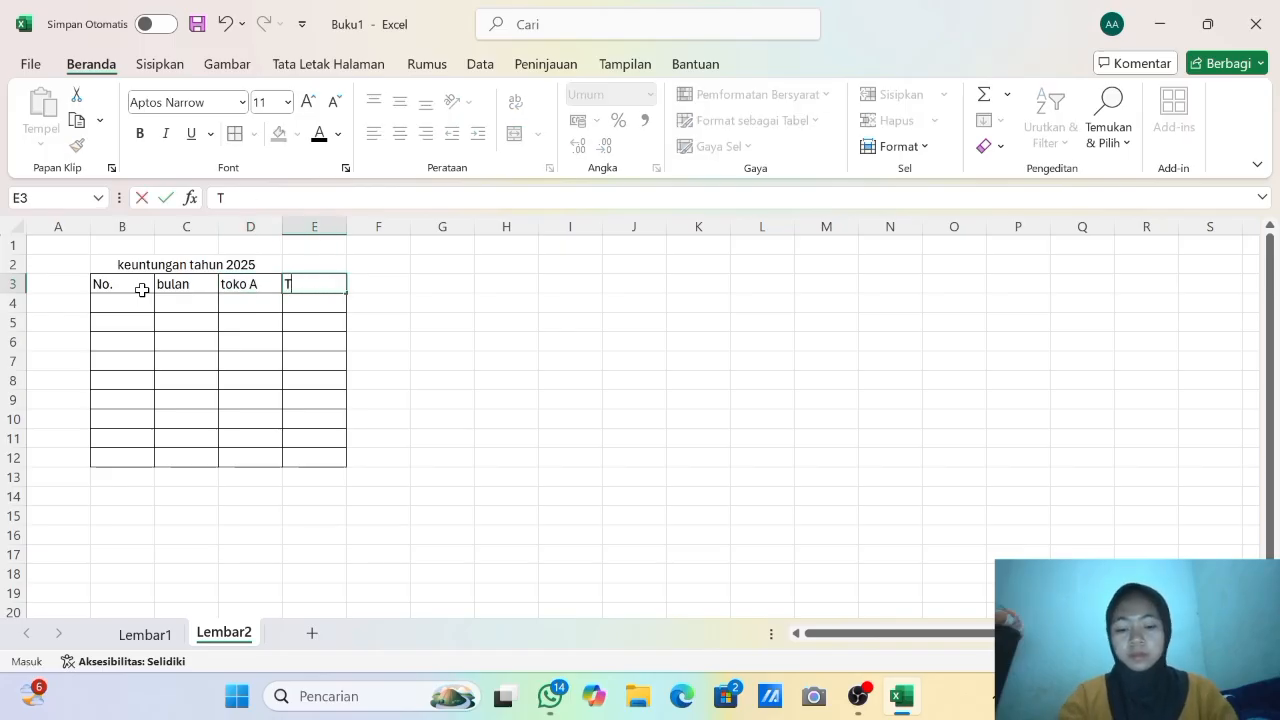
{"action": "key", "text": "BackSpace"}
{"action": "type", "text": "to"}
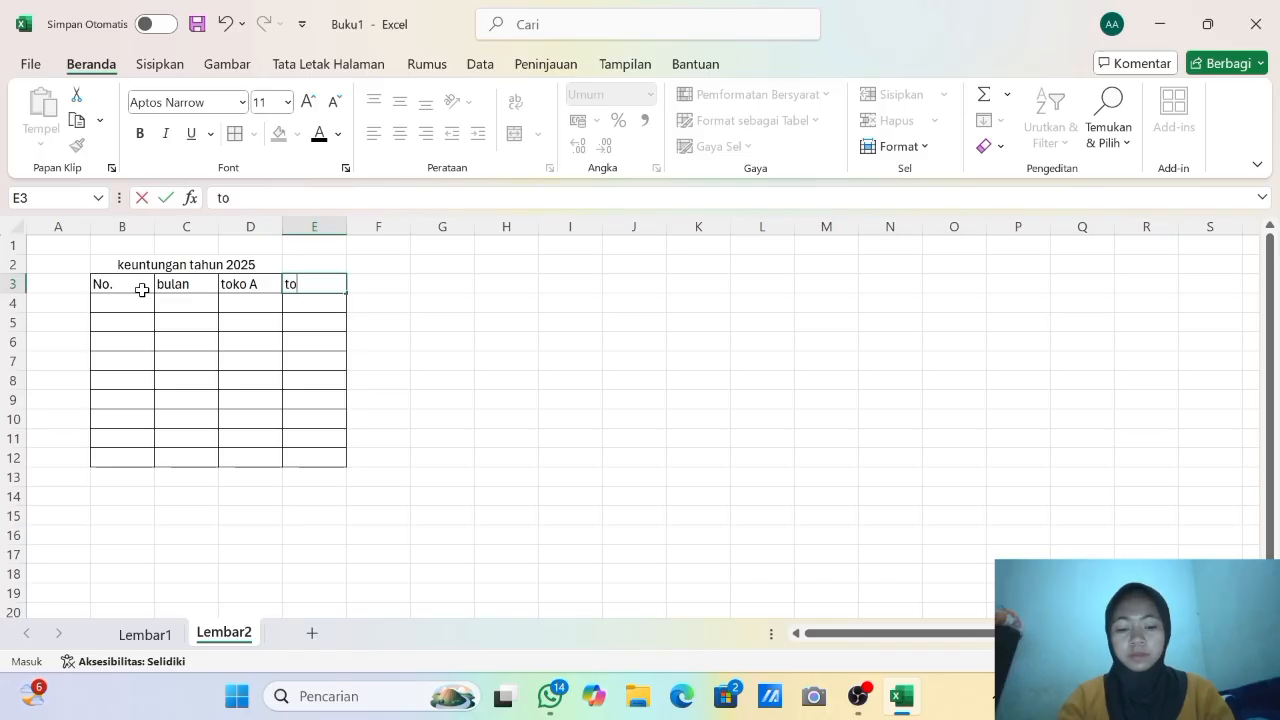
{"action": "type", "text": "ko B"}
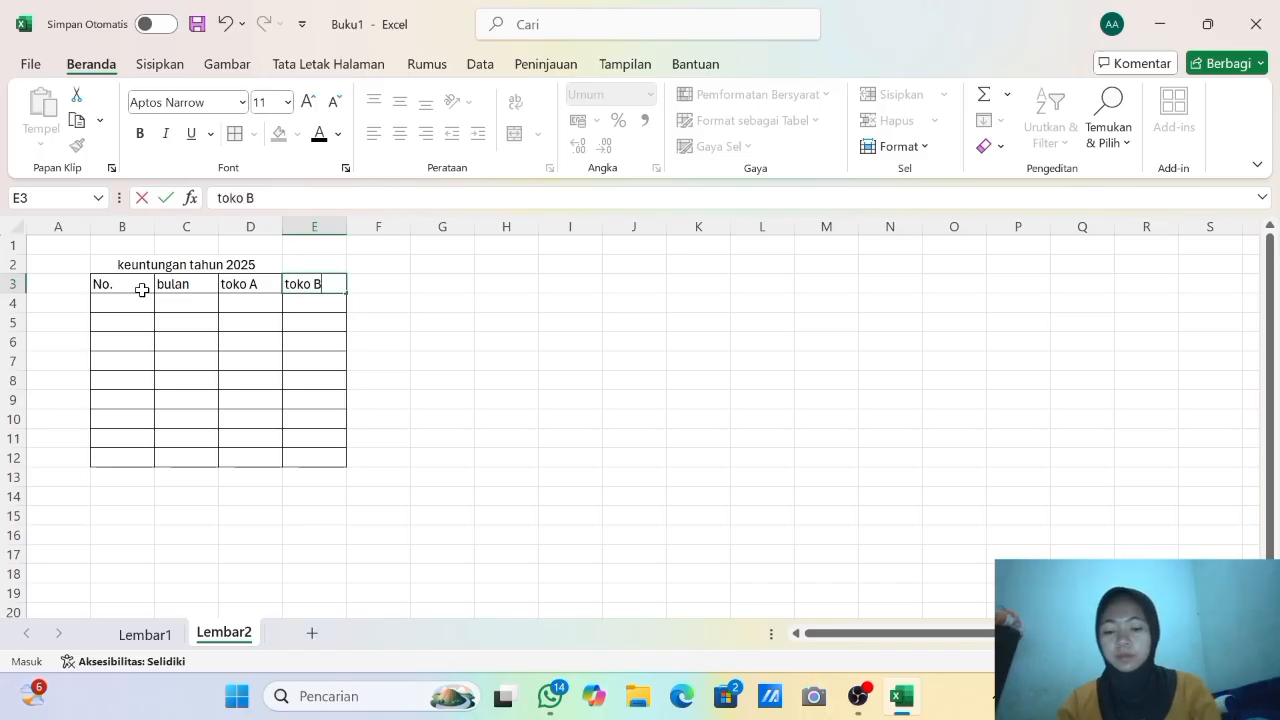
Number the table rows from 1 to 12 under the "No." heading in cells B4:B15.
{"action": "left_click", "coordinate": [128, 304]}
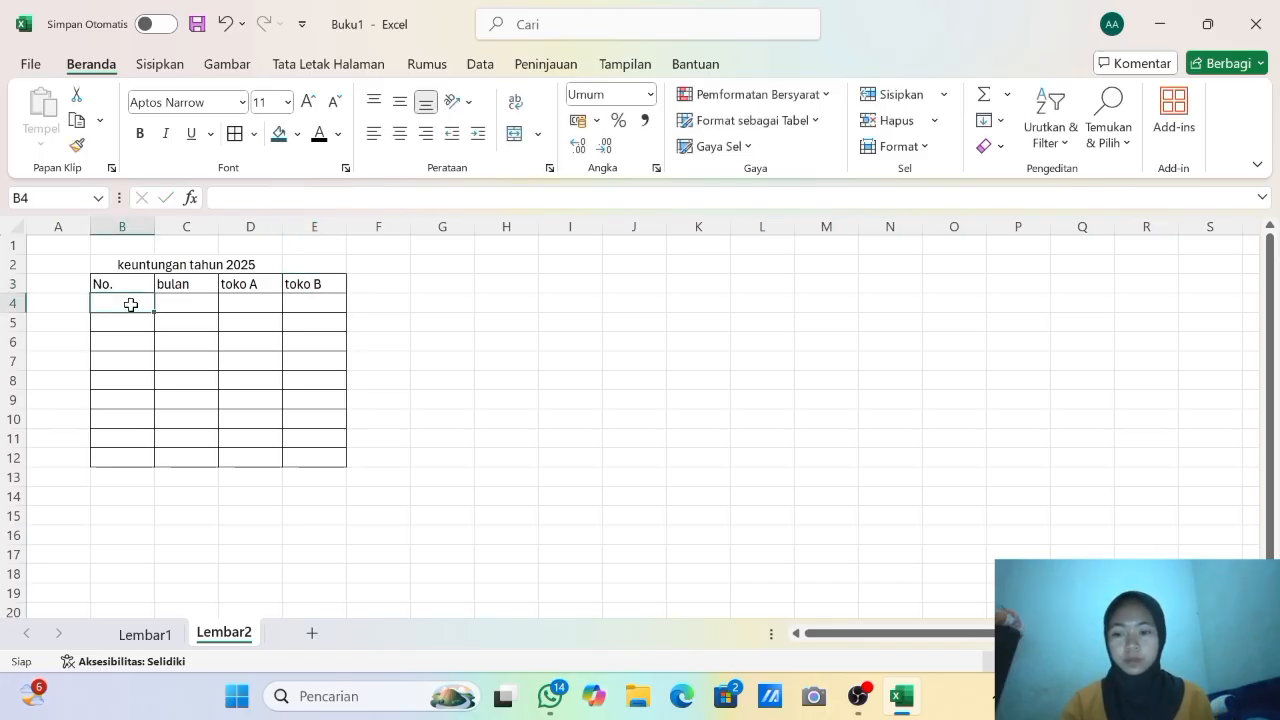
{"action": "type", "text": "1"}
{"action": "key", "text": "Return"}
{"action": "type", "text": "2"}
{"action": "key", "text": "Return"}
{"action": "type", "text": "3"}
{"action": "key", "text": "Return"}
{"action": "type", "text": "4"}
{"action": "key", "text": "Return"}
{"action": "type", "text": "5"}
{"action": "key", "text": "Return"}
{"action": "type", "text": "6"}
{"action": "key", "text": "Return"}
{"action": "type", "text": "7"}
{"action": "key", "text": "Return"}
{"action": "type", "text": "8"}
{"action": "key", "text": "Return"}
{"action": "type", "text": "9"}
{"action": "key", "text": "Return"}
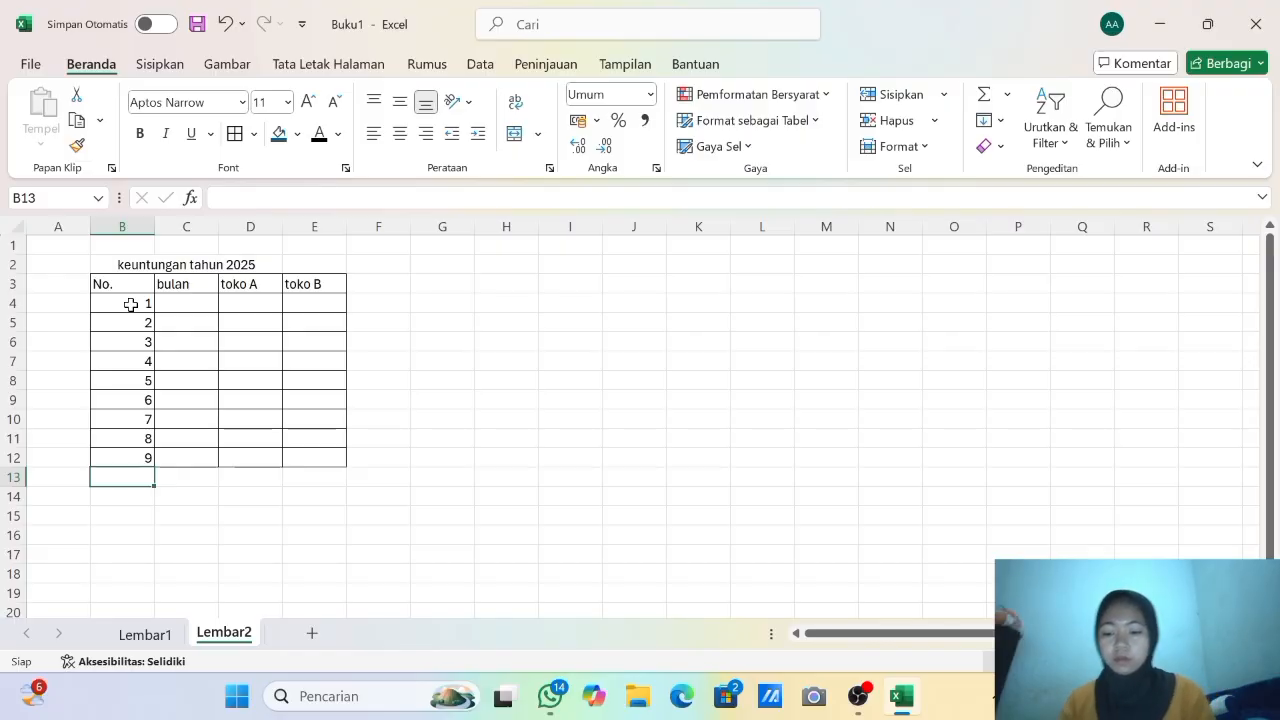
{"action": "type", "text": "10"}
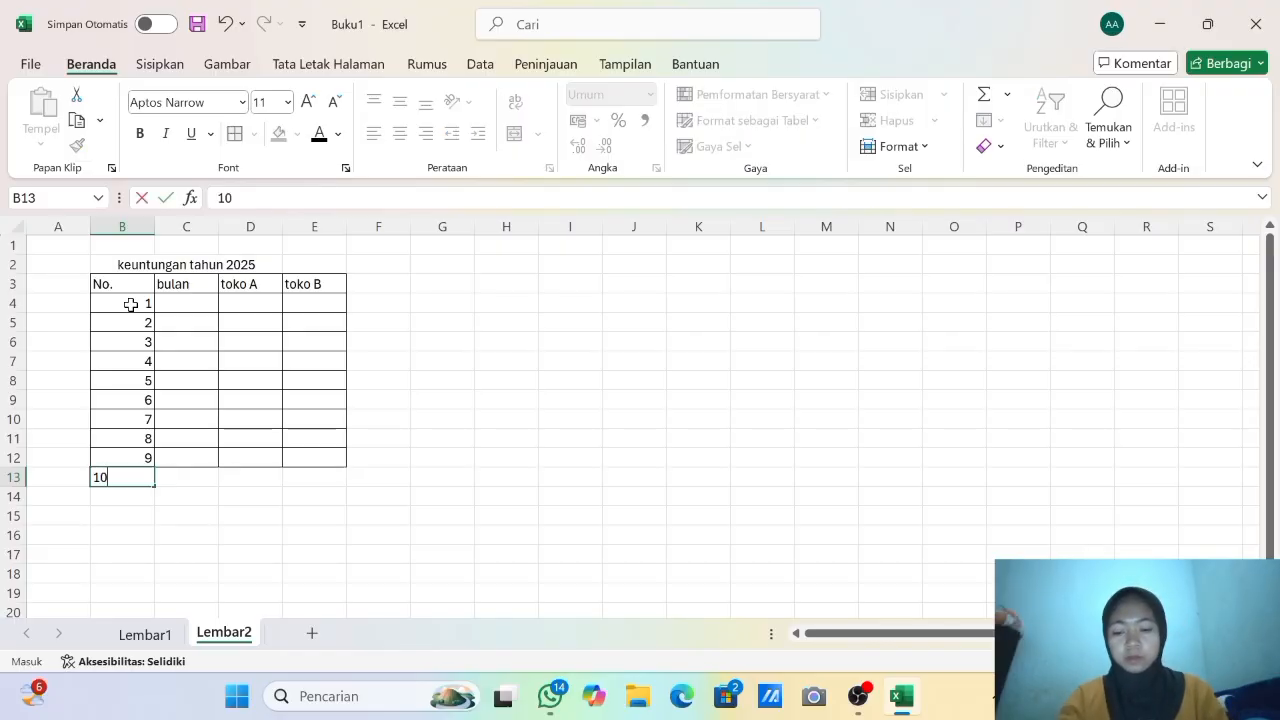
{"action": "key", "text": "Return"}
{"action": "type", "text": "1"}
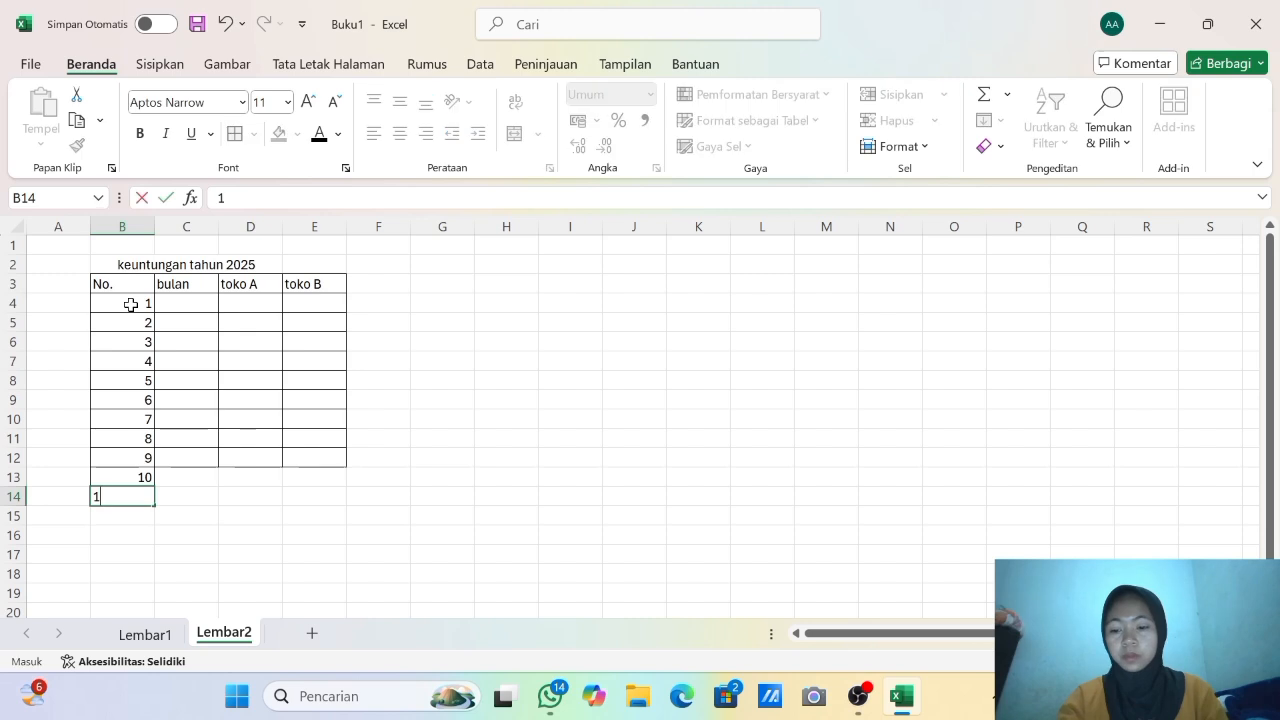
{"action": "type", "text": "1"}
{"action": "key", "text": "Return"}
{"action": "type", "text": "12"}
{"action": "key", "text": "Tab"}
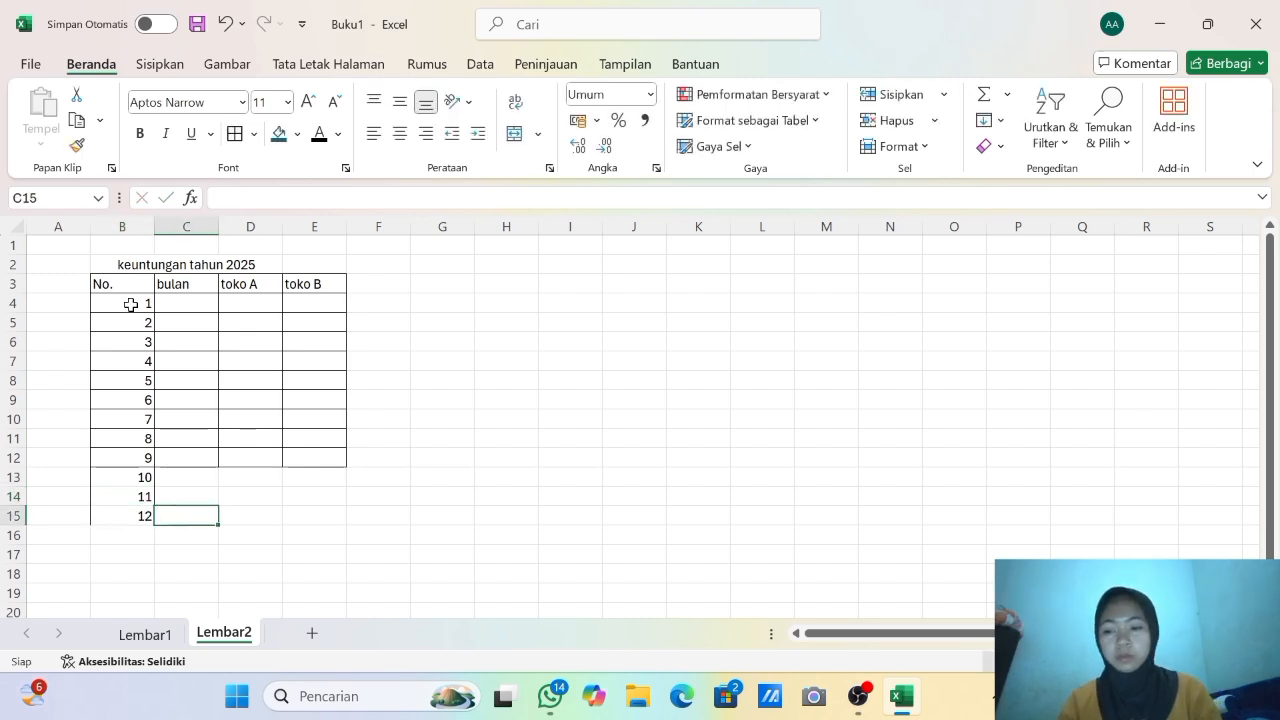
Extend the table grid by applying all borders to cells B13:E15.
{"action": "left_click", "coordinate": [121, 479]}
{"action": "left_click_drag", "start_coordinate": [121, 479], "coordinate": [320, 518]}
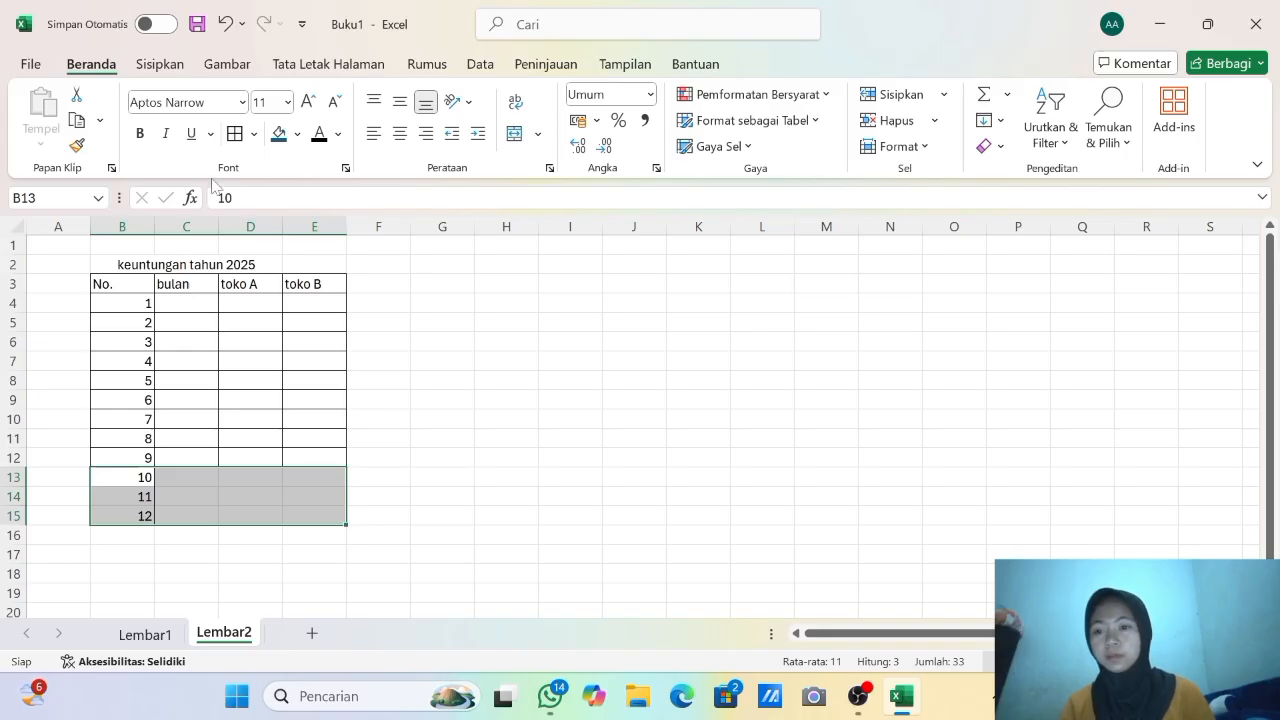
{"action": "left_click", "coordinate": [234, 133]}
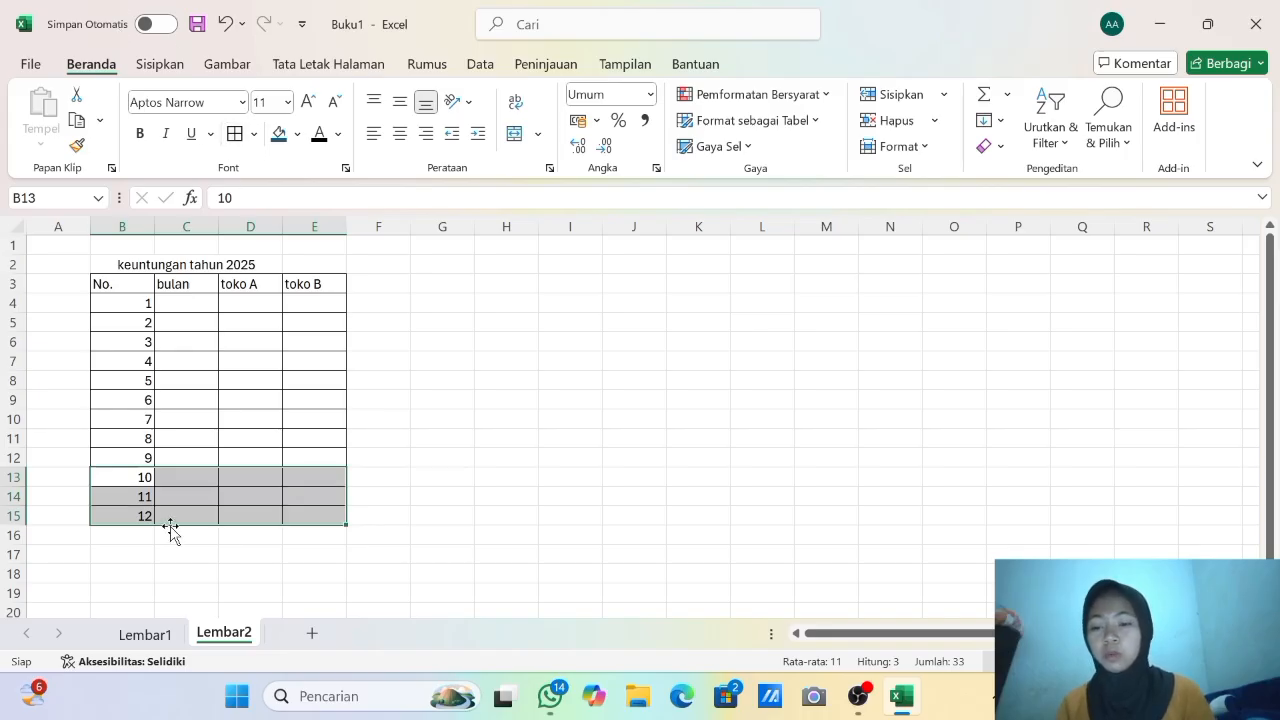
Enter the months Januari, Februari and Maret under the "bulan" heading in cells C4:C6.
{"action": "left_click", "coordinate": [180, 305]}
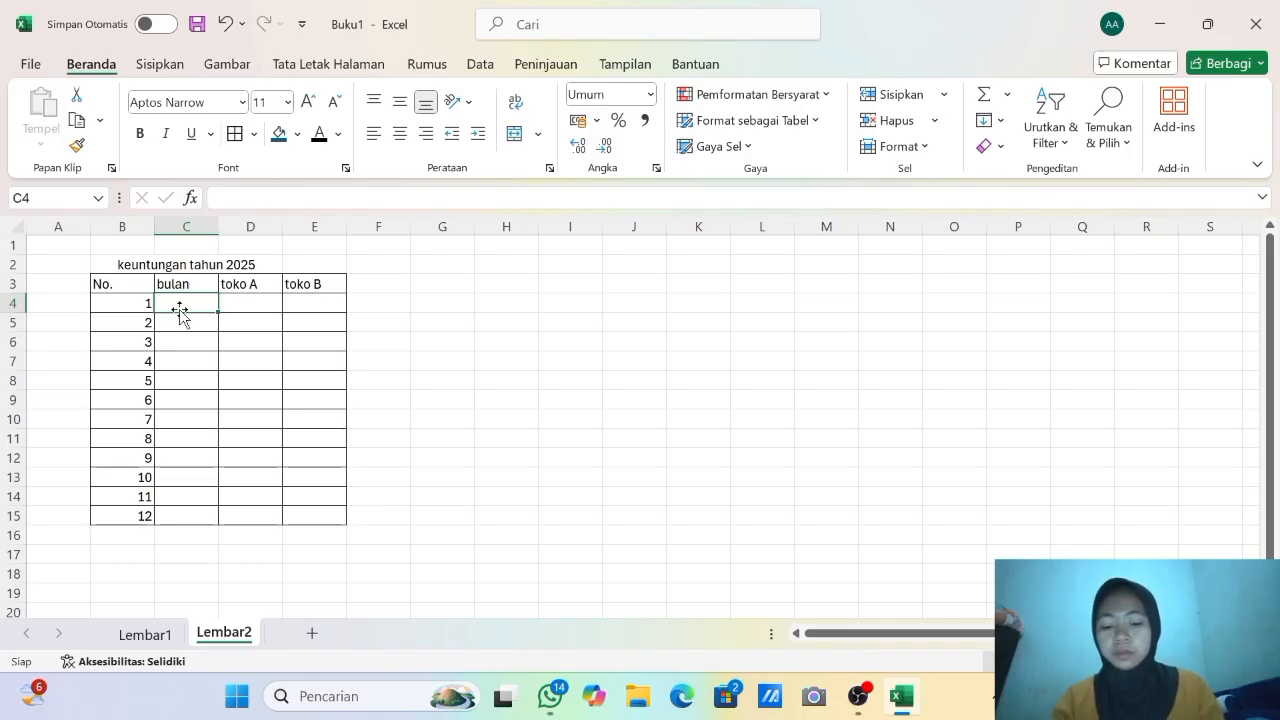
{"action": "type", "text": "Ja"}
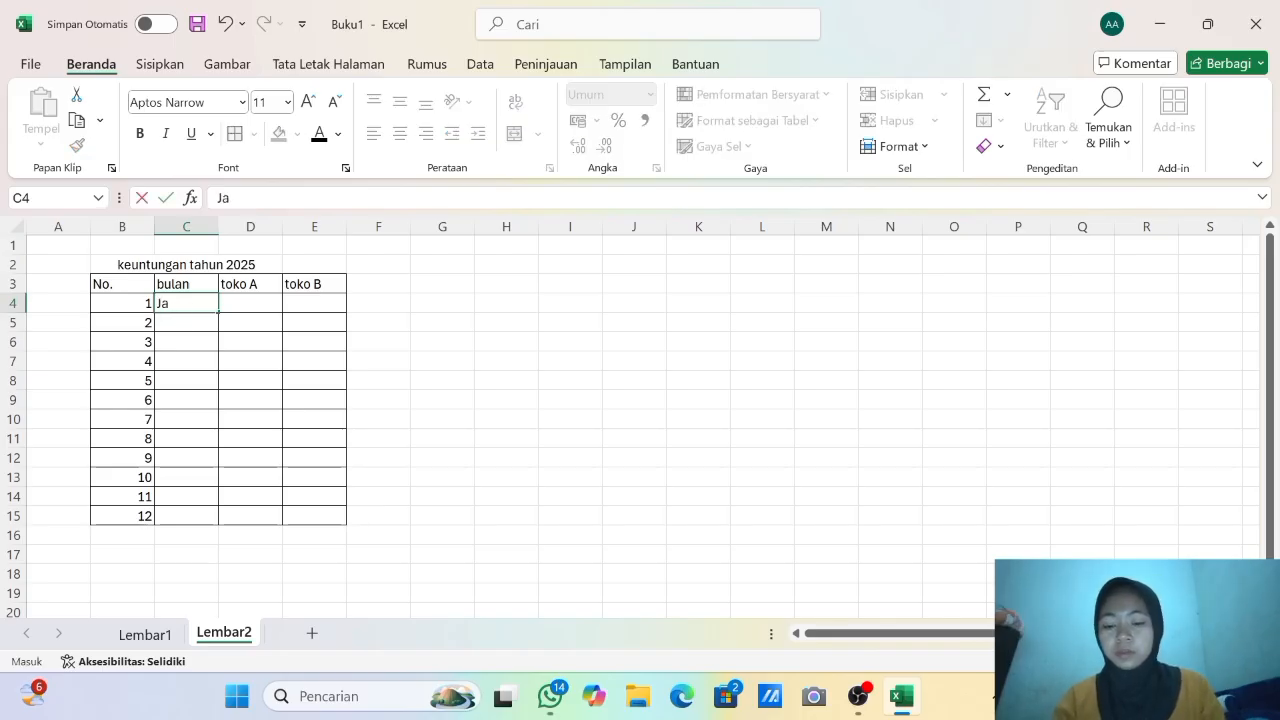
{"action": "type", "text": "nuari"}
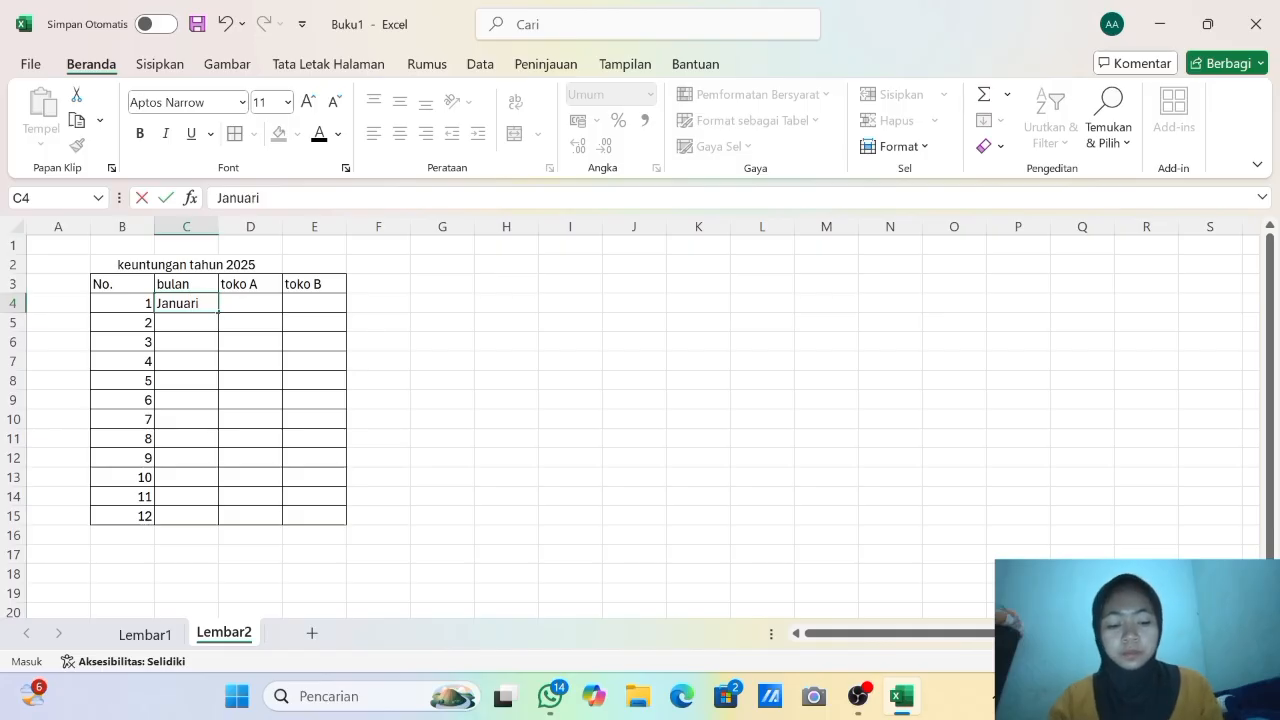
{"action": "left_click", "coordinate": [181, 316]}
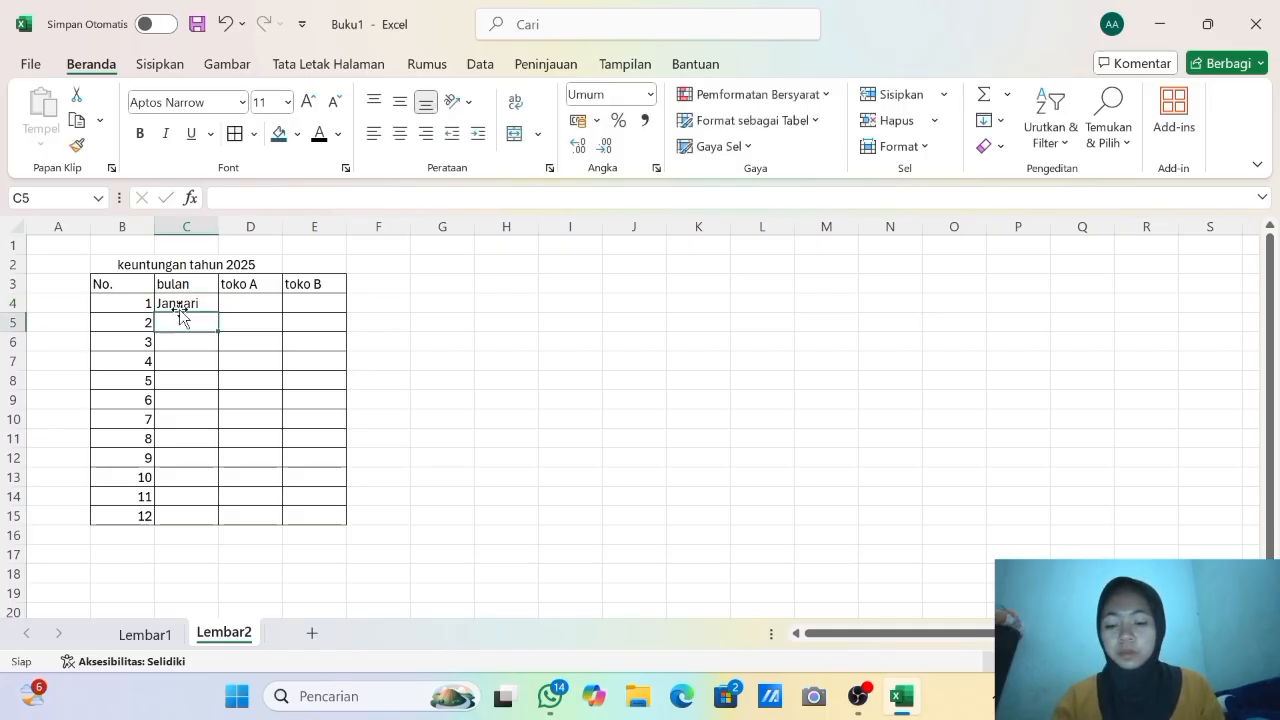
{"action": "type", "text": "Februari"}
{"action": "key", "text": "Return"}
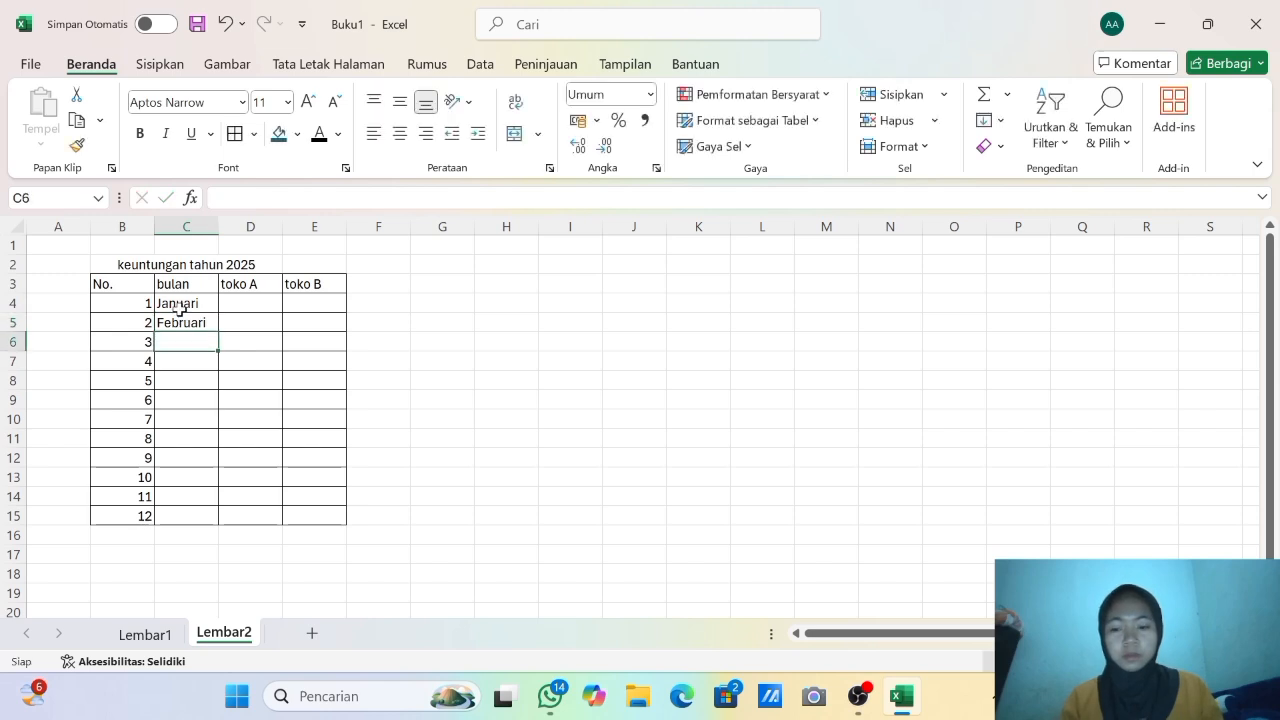
{"action": "type", "text": "m"}
{"action": "key", "text": "BackSpace"}
{"action": "type", "text": ","}
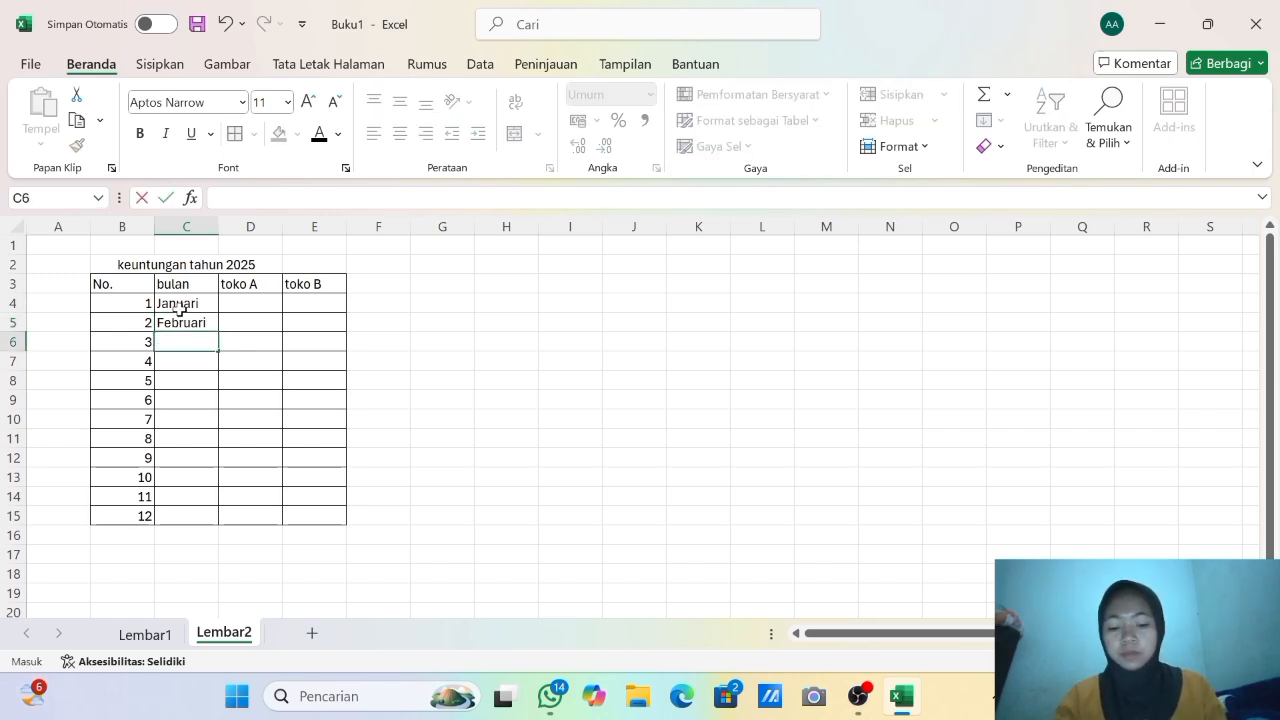
{"action": "type", "text": "Ma"}
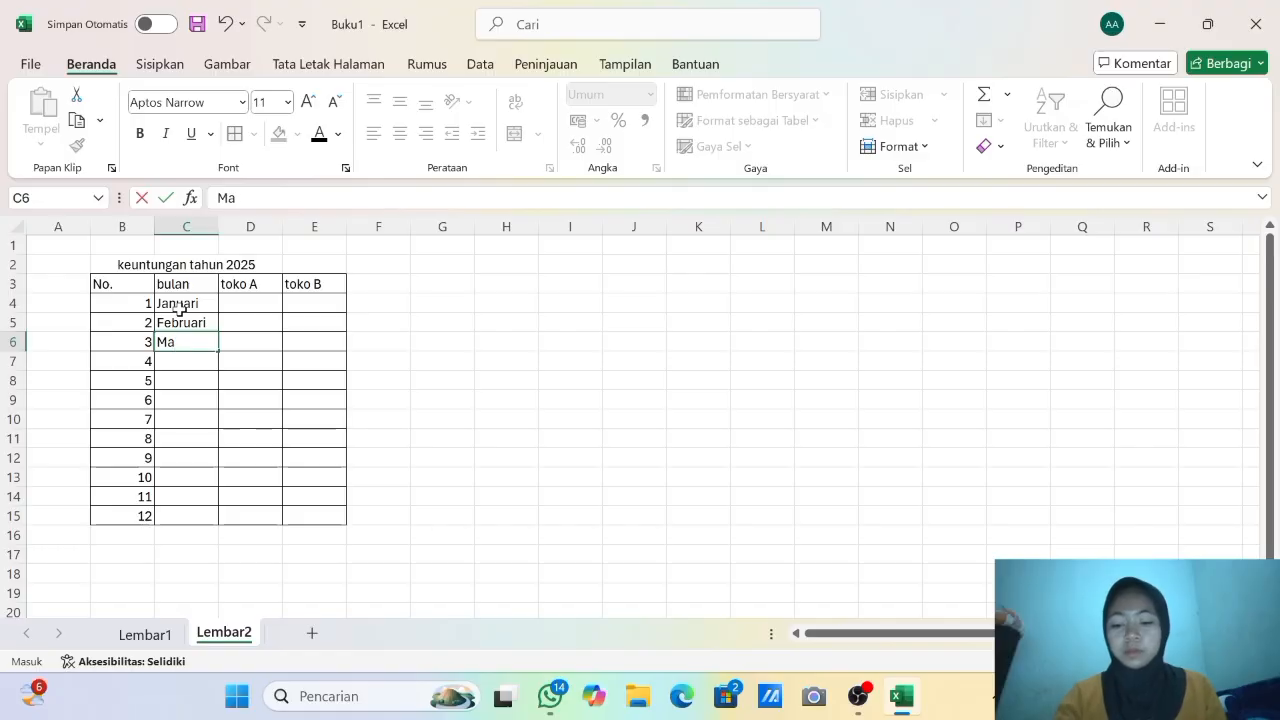
{"action": "type", "text": "ret"}
{"action": "key", "text": "Return"}
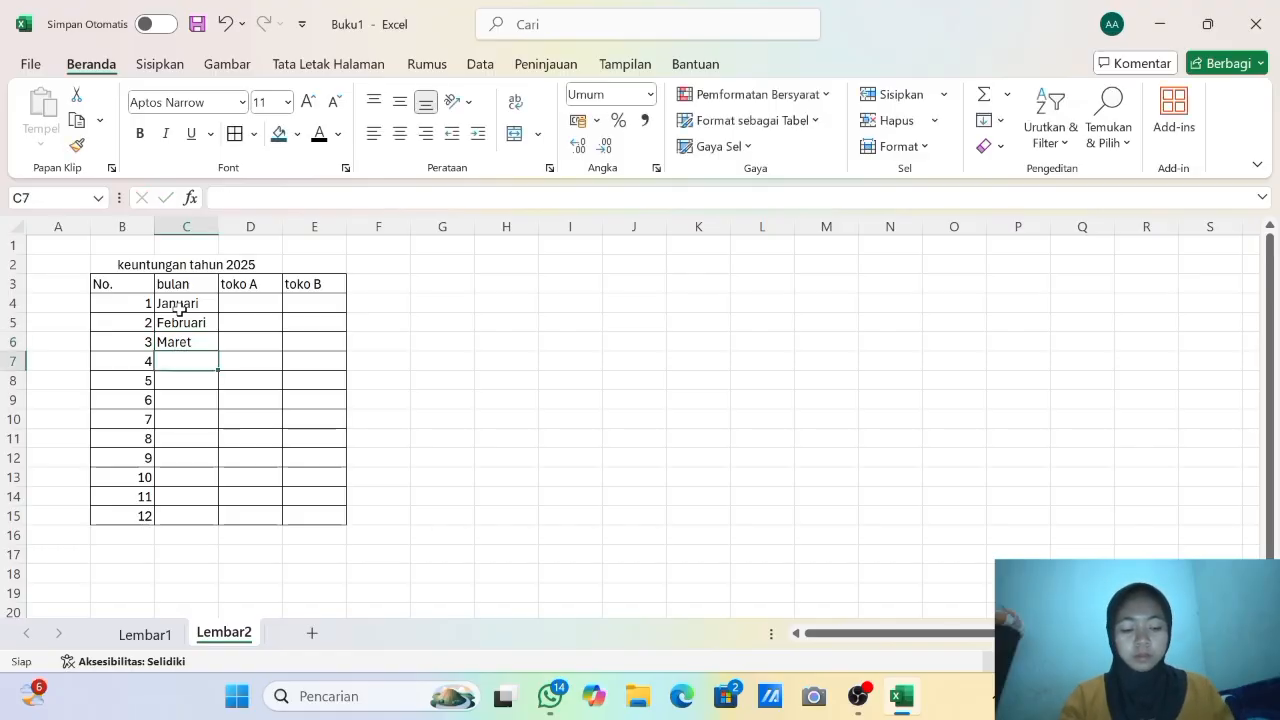
Enter the months April, Mei, Juni and Juli under the "bulan" heading in cells C7:C10.
{"action": "type", "text": "Ap"}
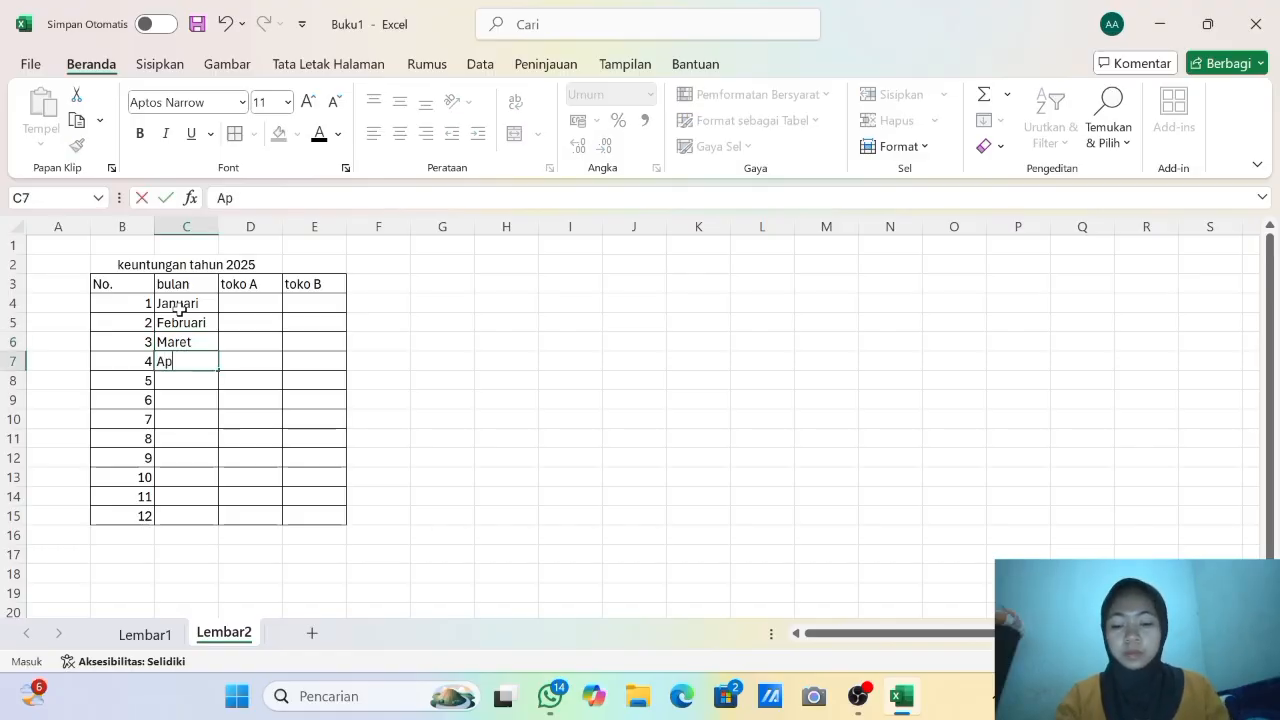
{"action": "type", "text": "ril"}
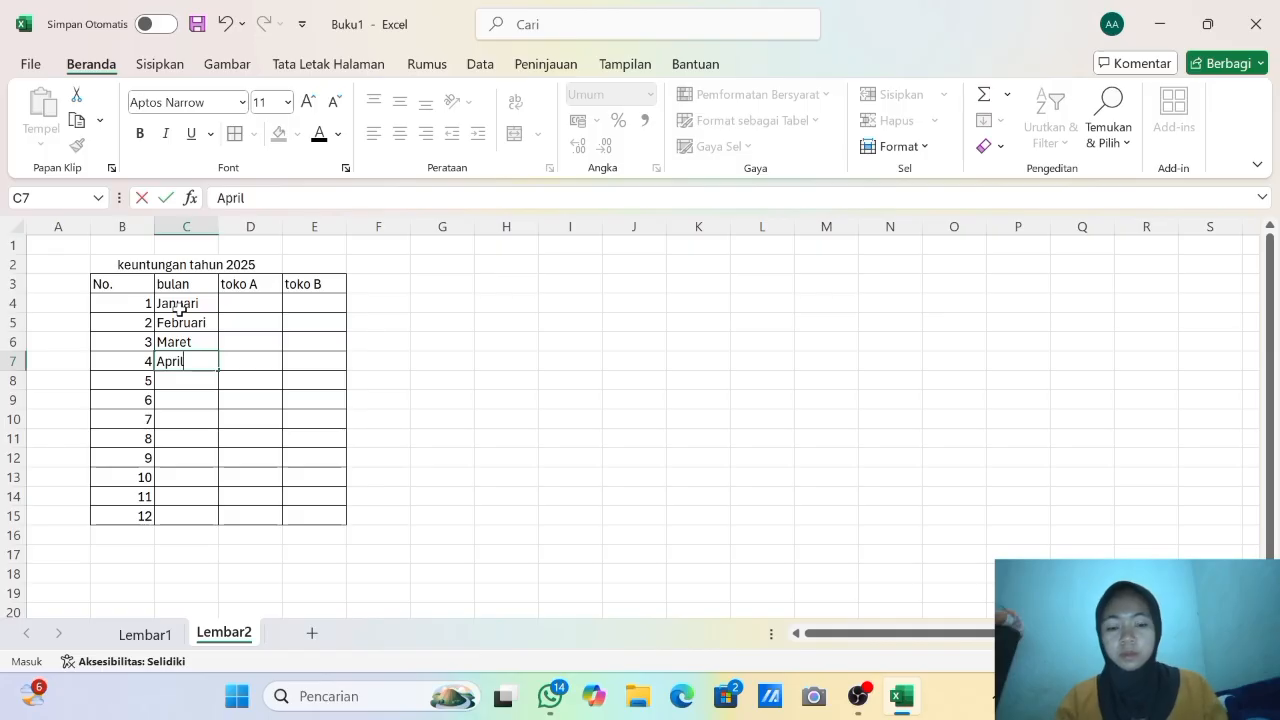
{"action": "key", "text": "Return"}
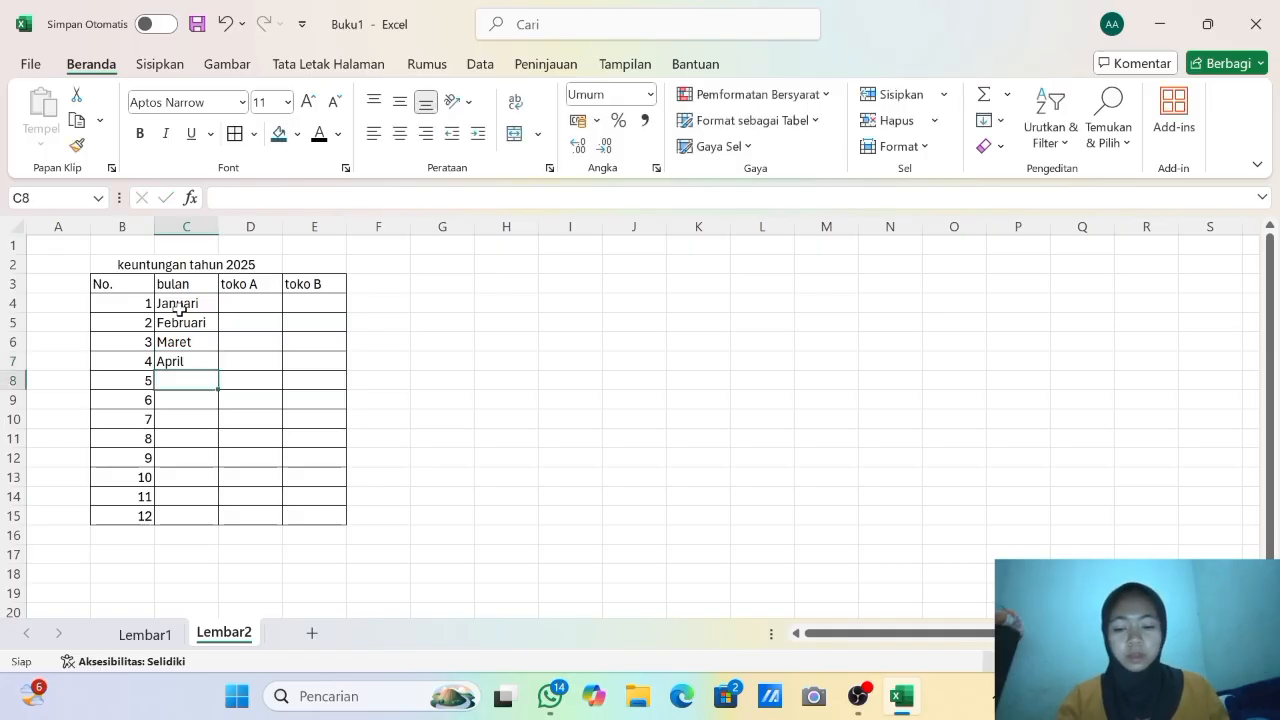
{"action": "type", "text": "Mei"}
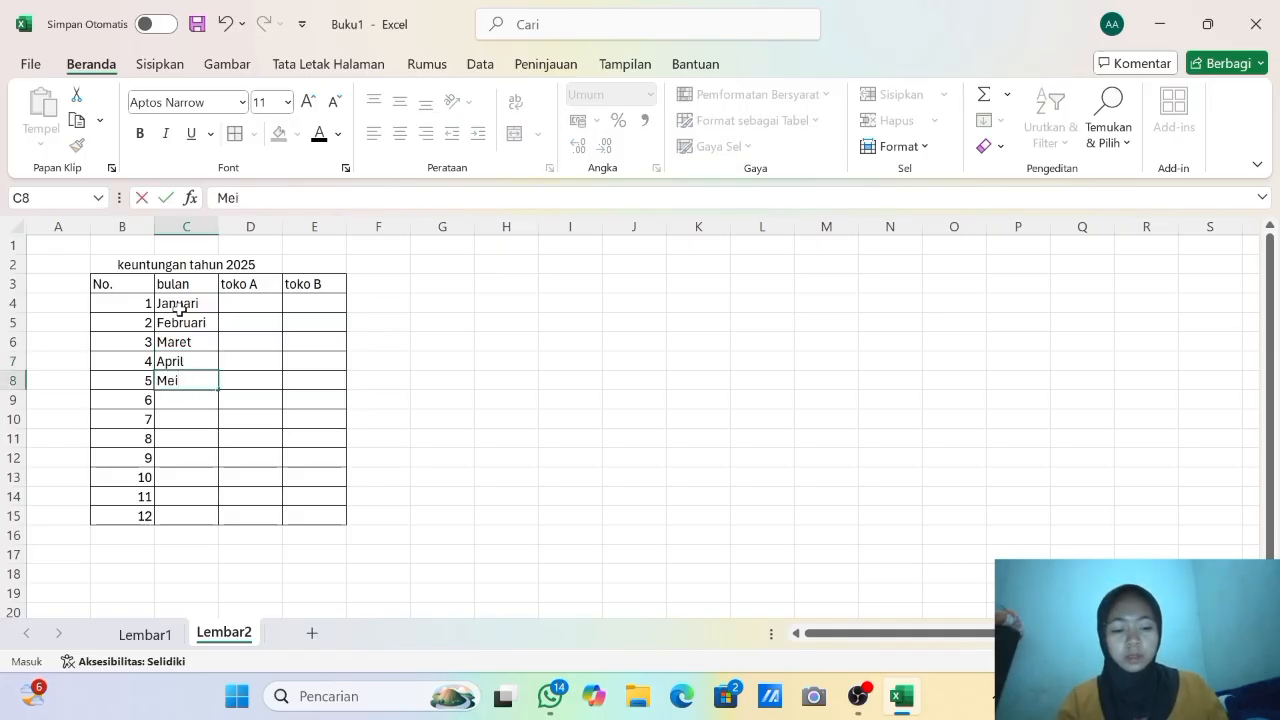
{"action": "key", "text": "Return"}
{"action": "type", "text": "Juni"}
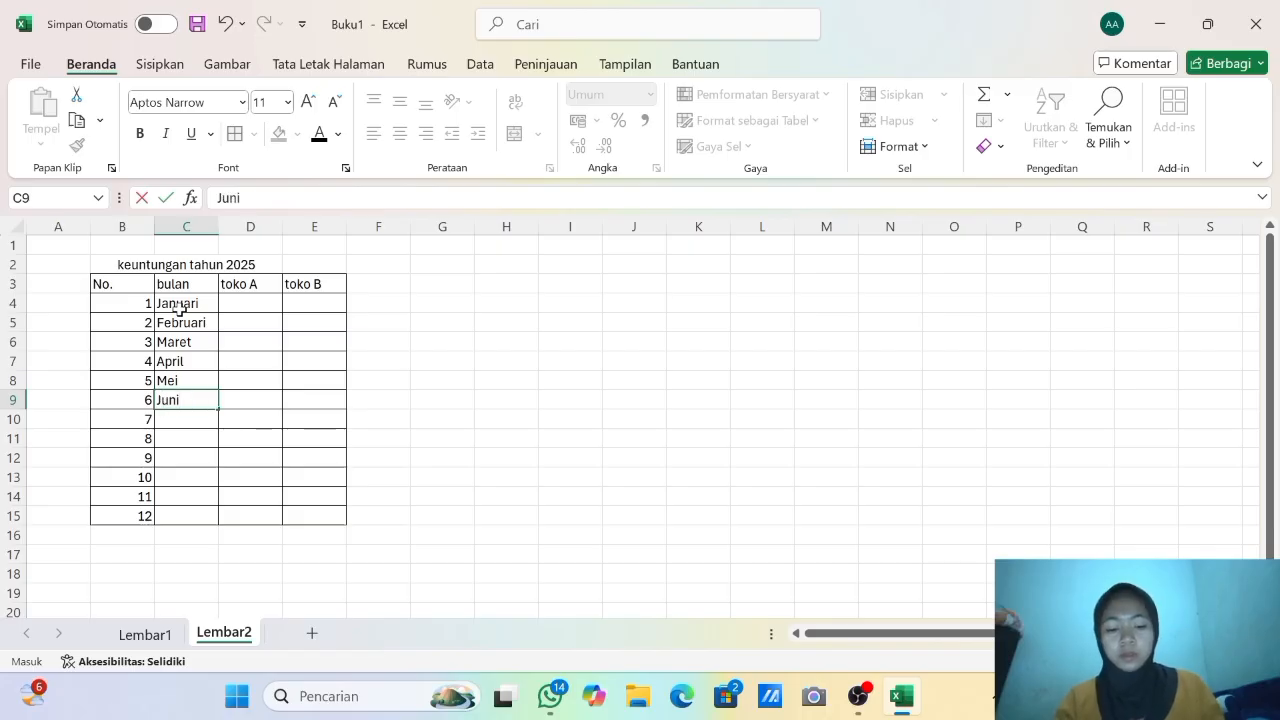
{"action": "key", "text": "Return"}
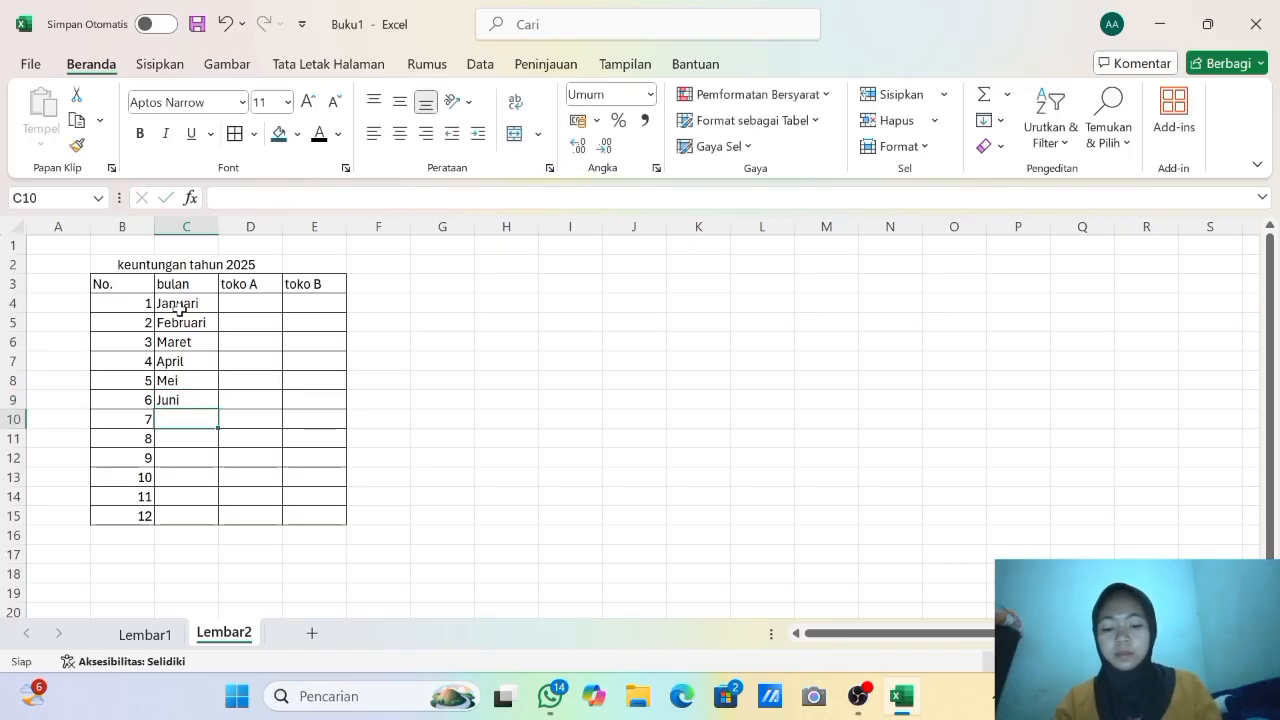
{"action": "type", "text": "Juli"}
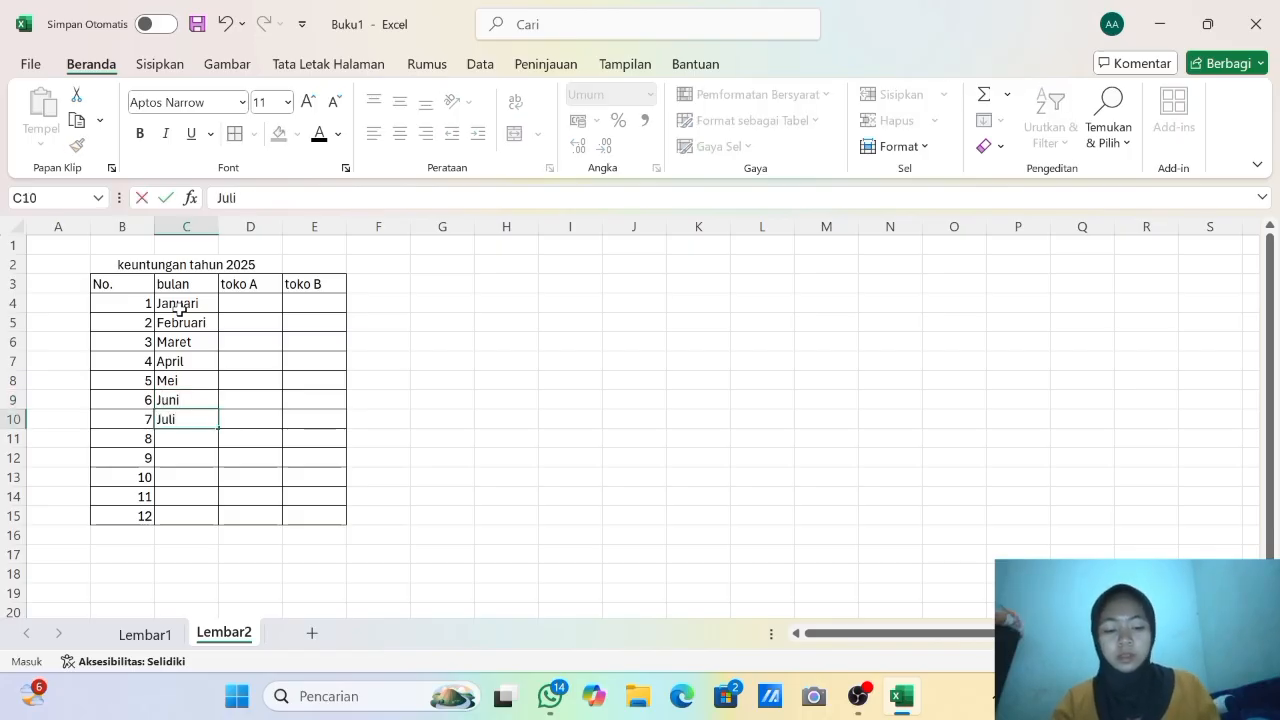
{"action": "key", "text": "Return"}
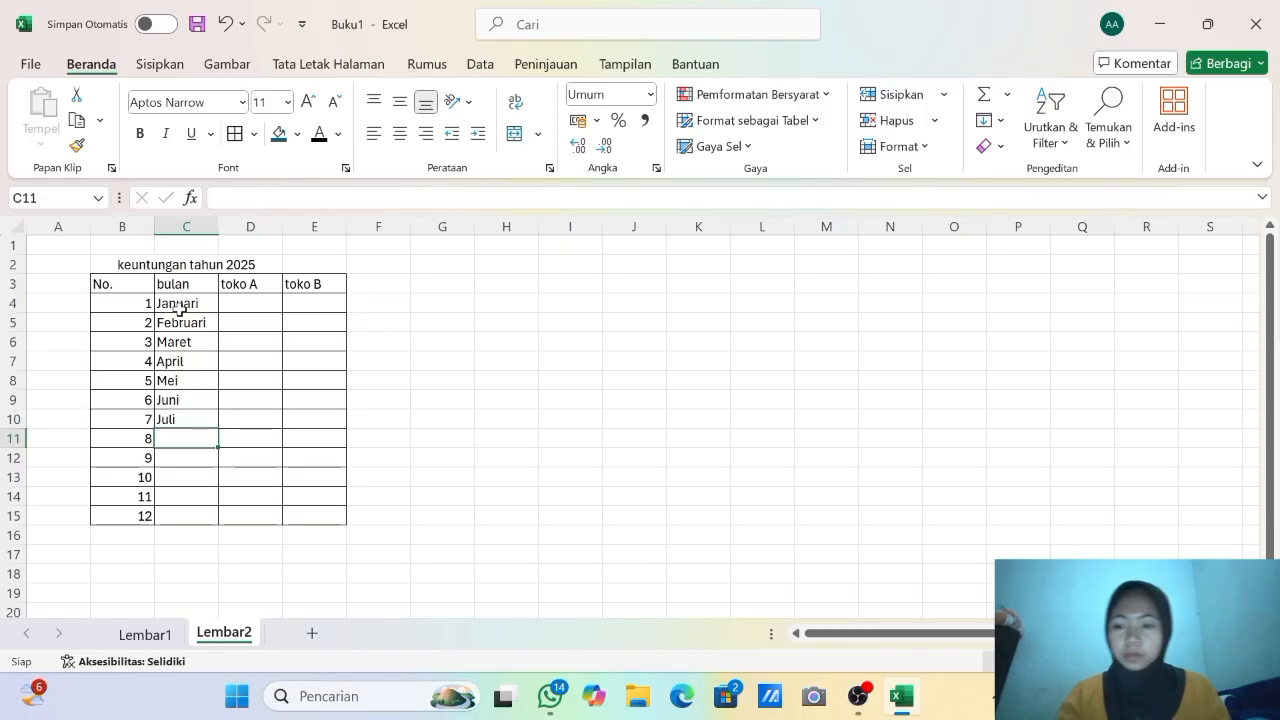
Complete the month list with Agustus, September, Oktober, November and Desember in cells C11:C15.
{"action": "type", "text": "Ag"}
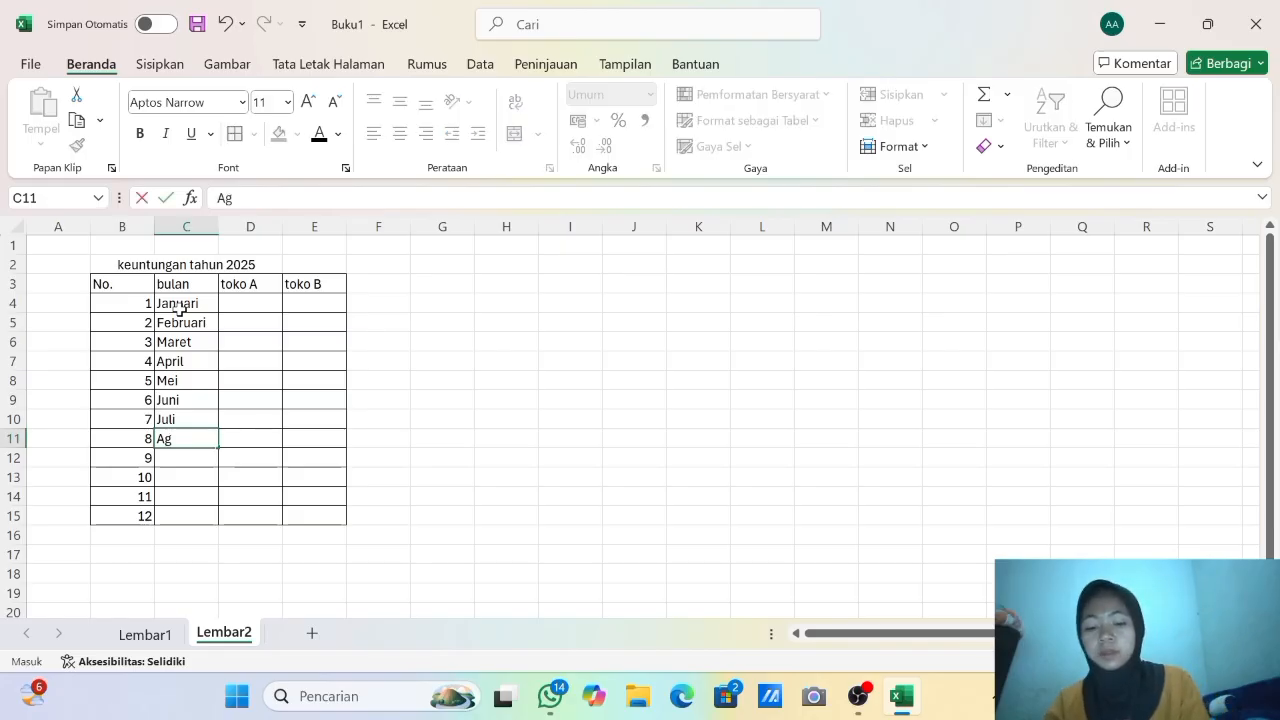
{"action": "type", "text": "ustus"}
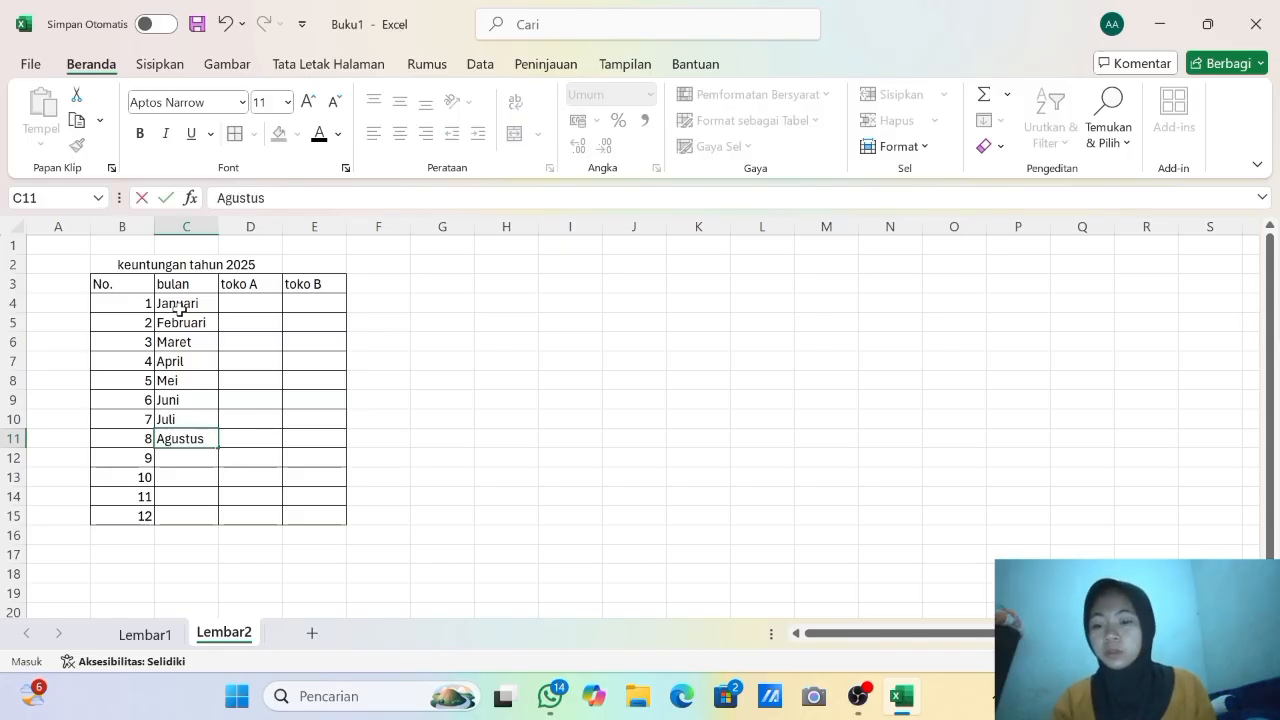
{"action": "key", "text": "Return"}
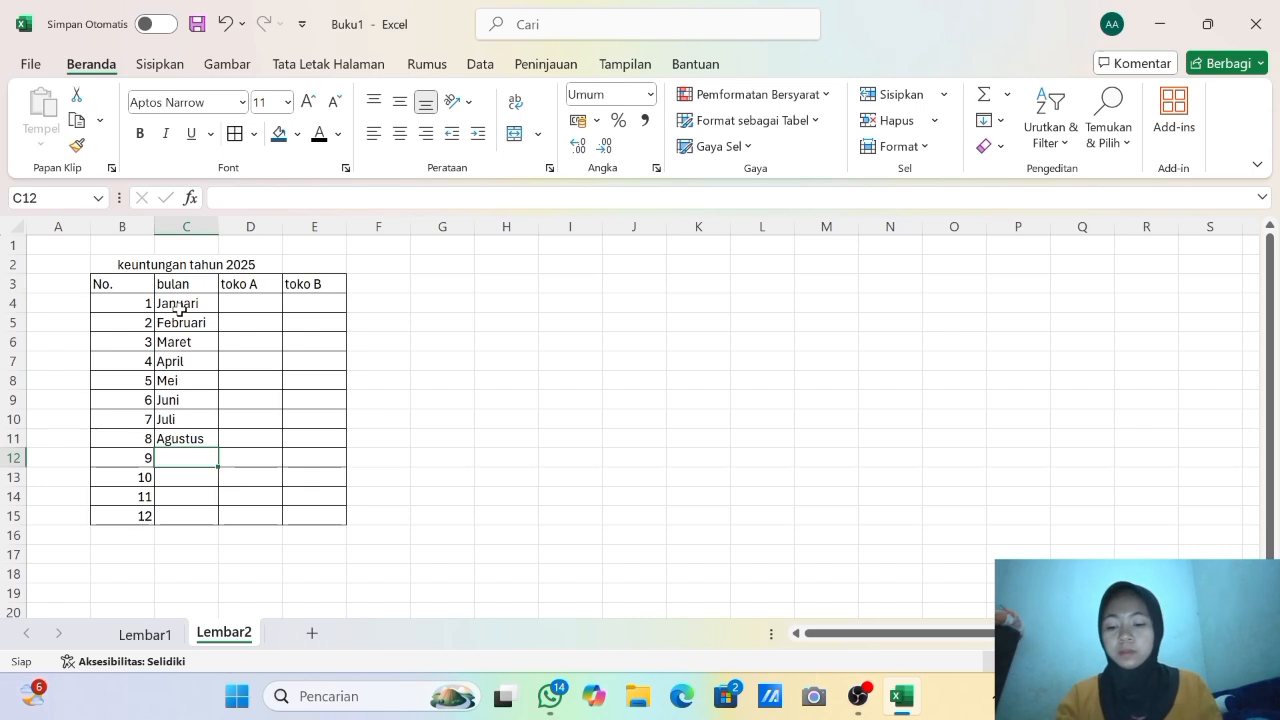
{"action": "type", "text": "Sept"}
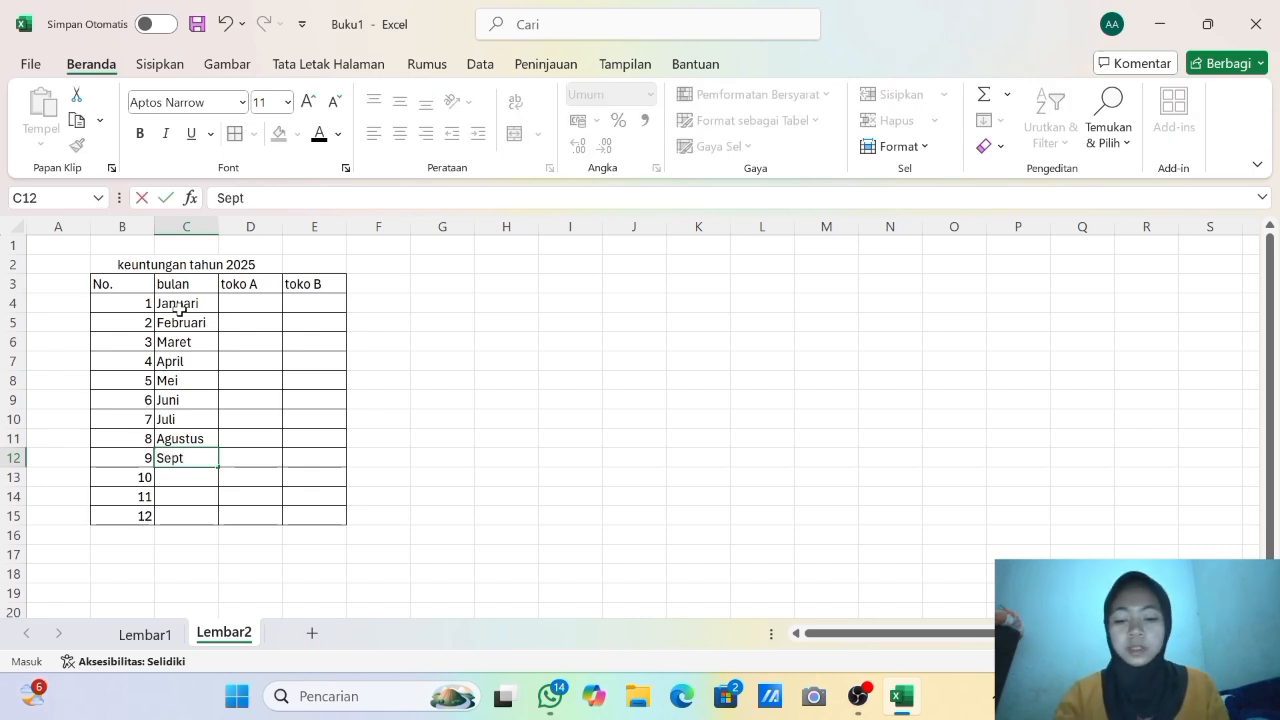
{"action": "type", "text": "ember"}
{"action": "key", "text": "Return"}
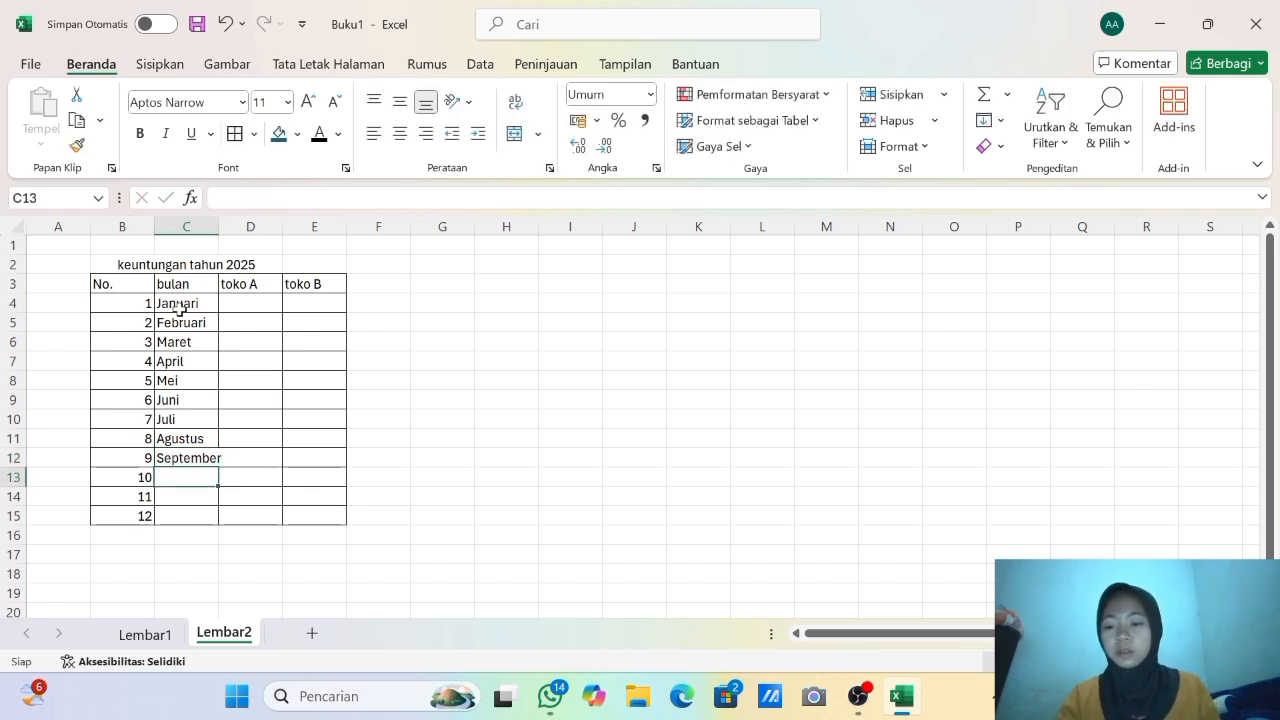
{"action": "type", "text": "Okt"}
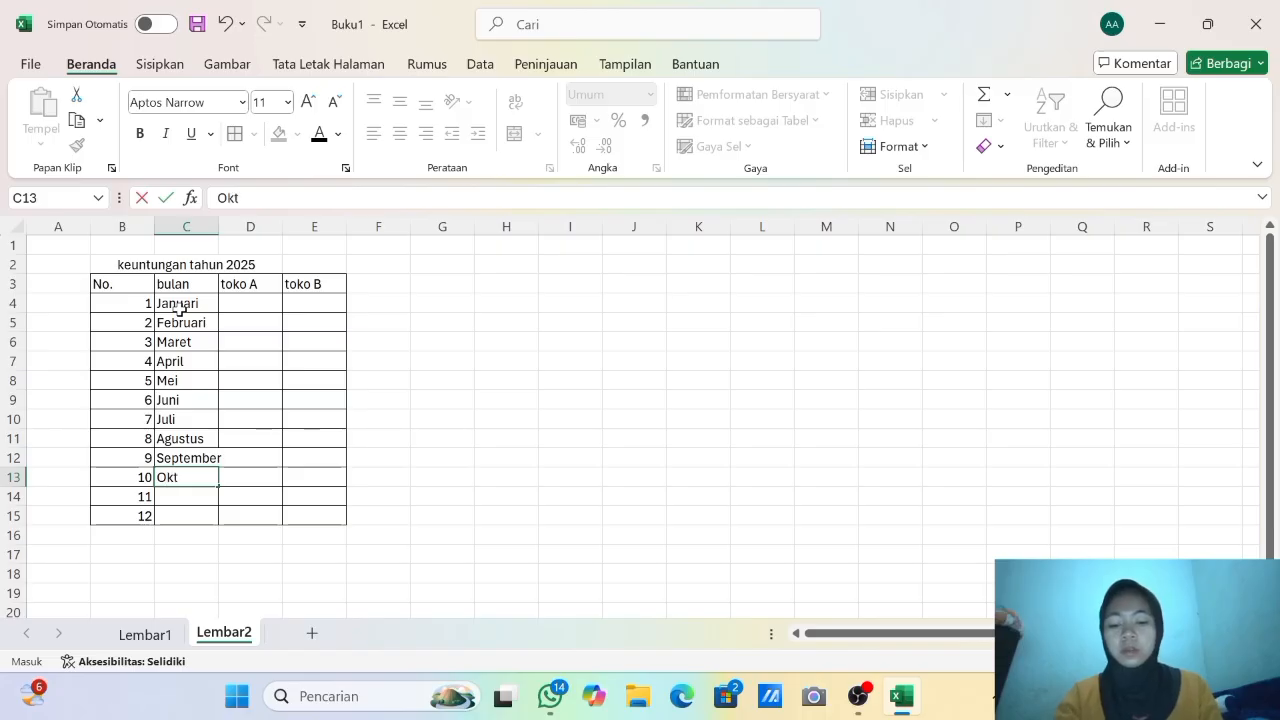
{"action": "type", "text": "ober"}
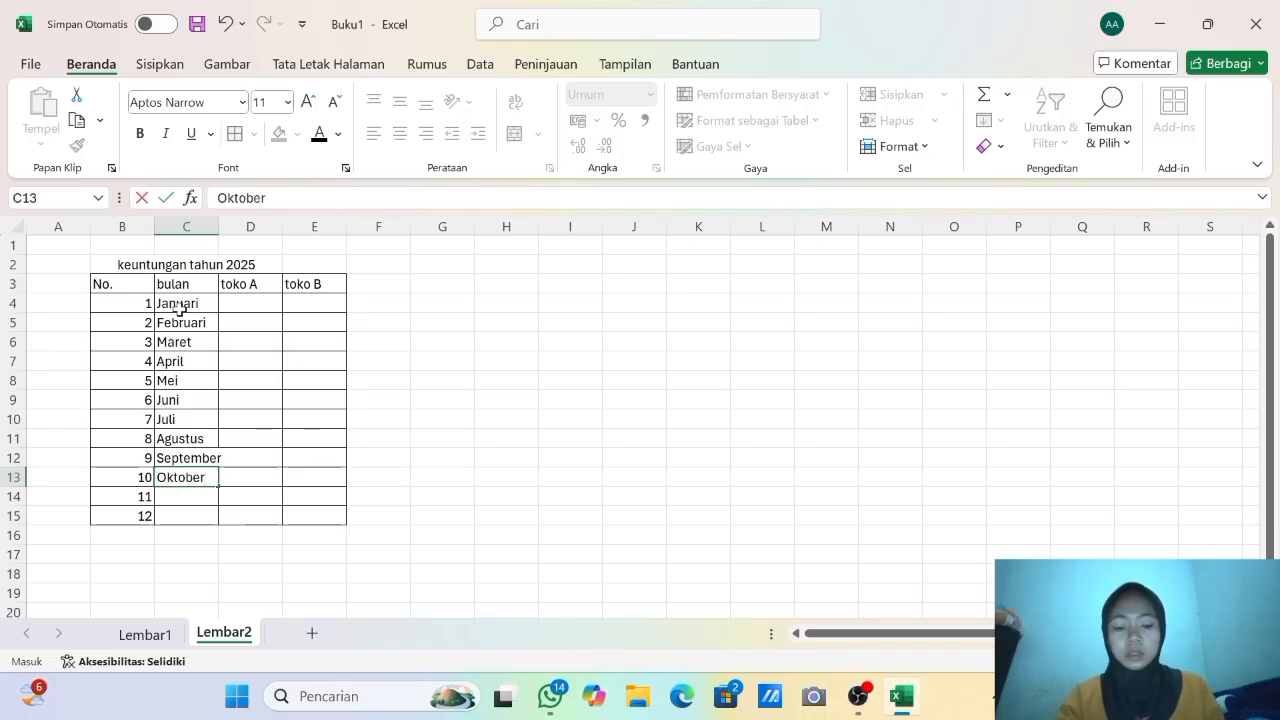
{"action": "key", "text": "Return"}
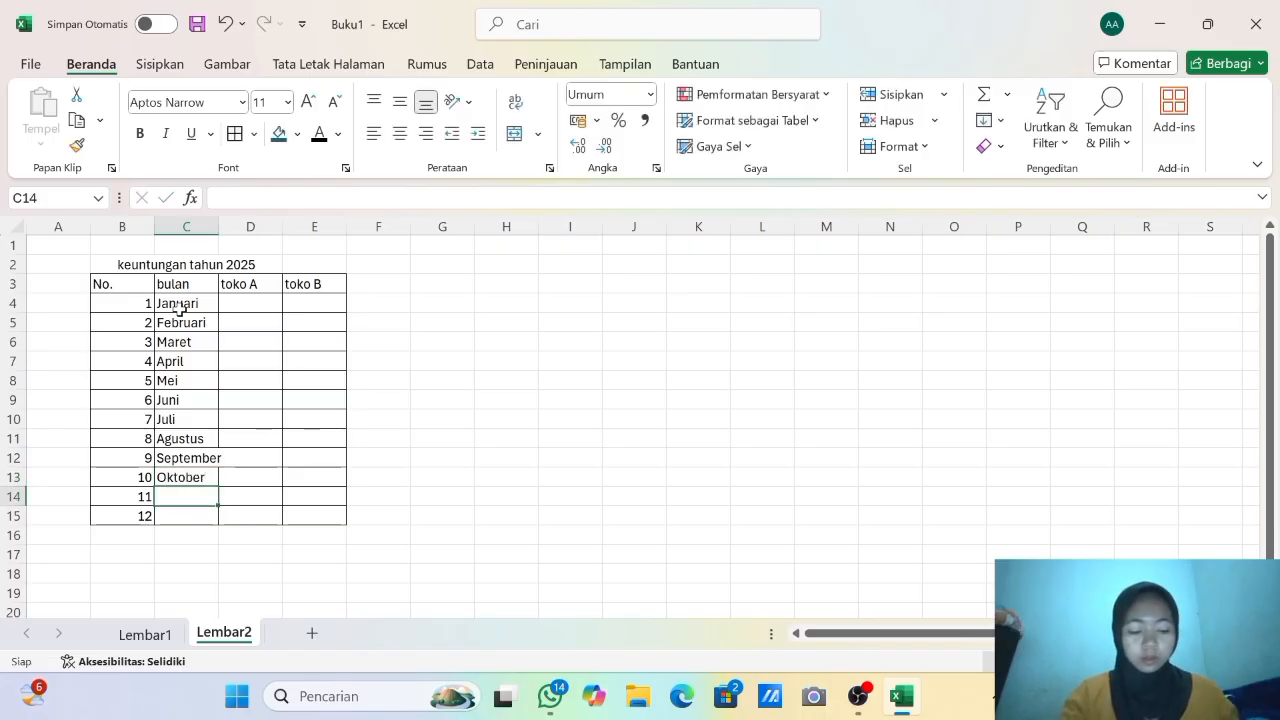
{"action": "type", "text": "N"}
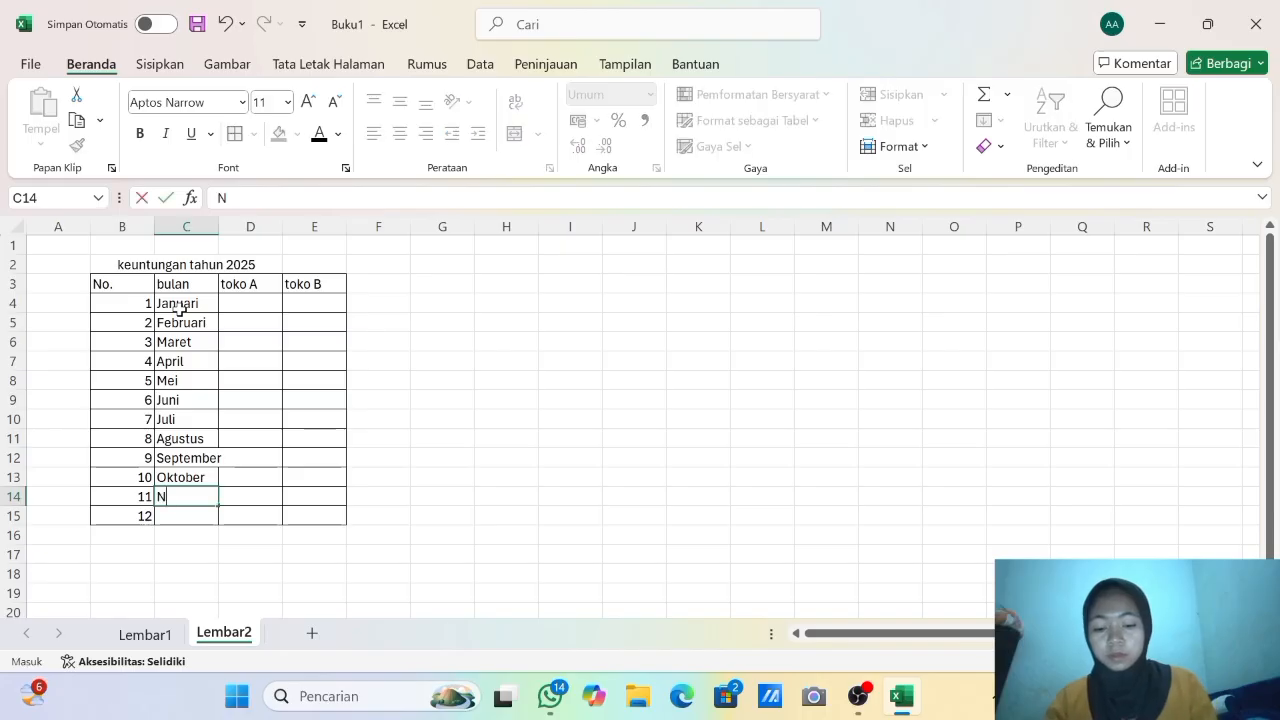
{"action": "type", "text": "ovember"}
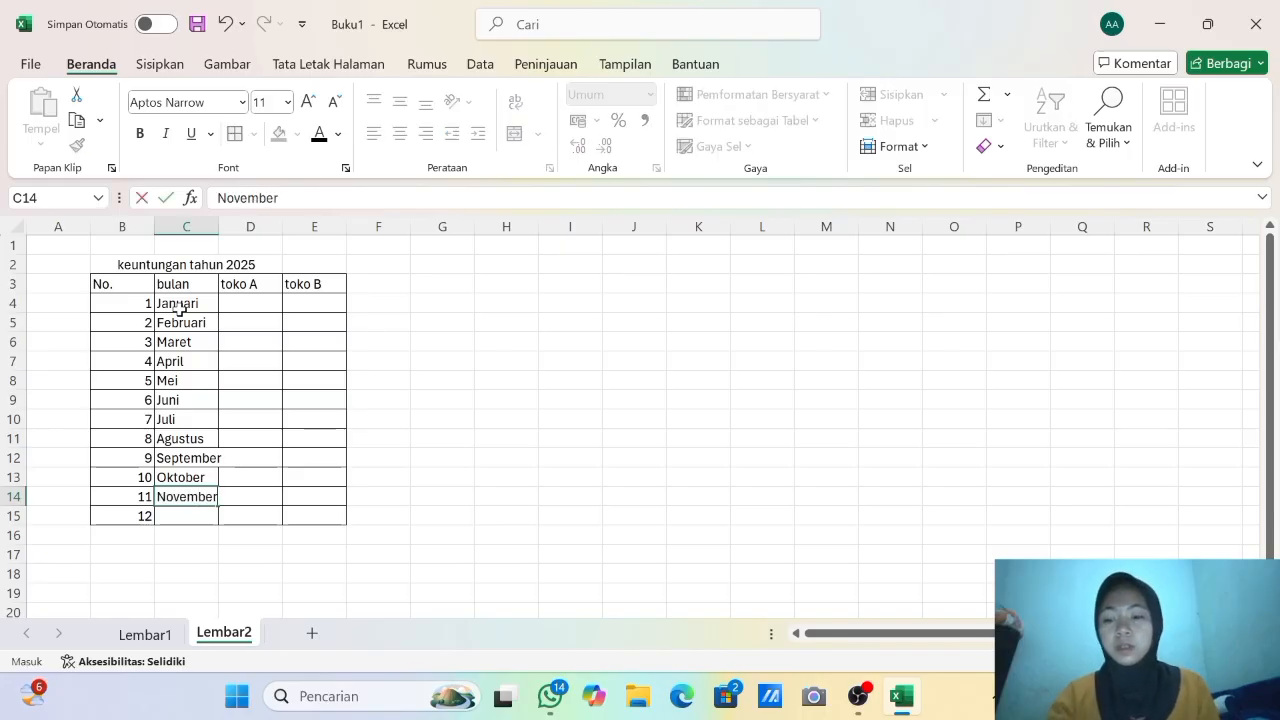
{"action": "key", "text": "Return"}
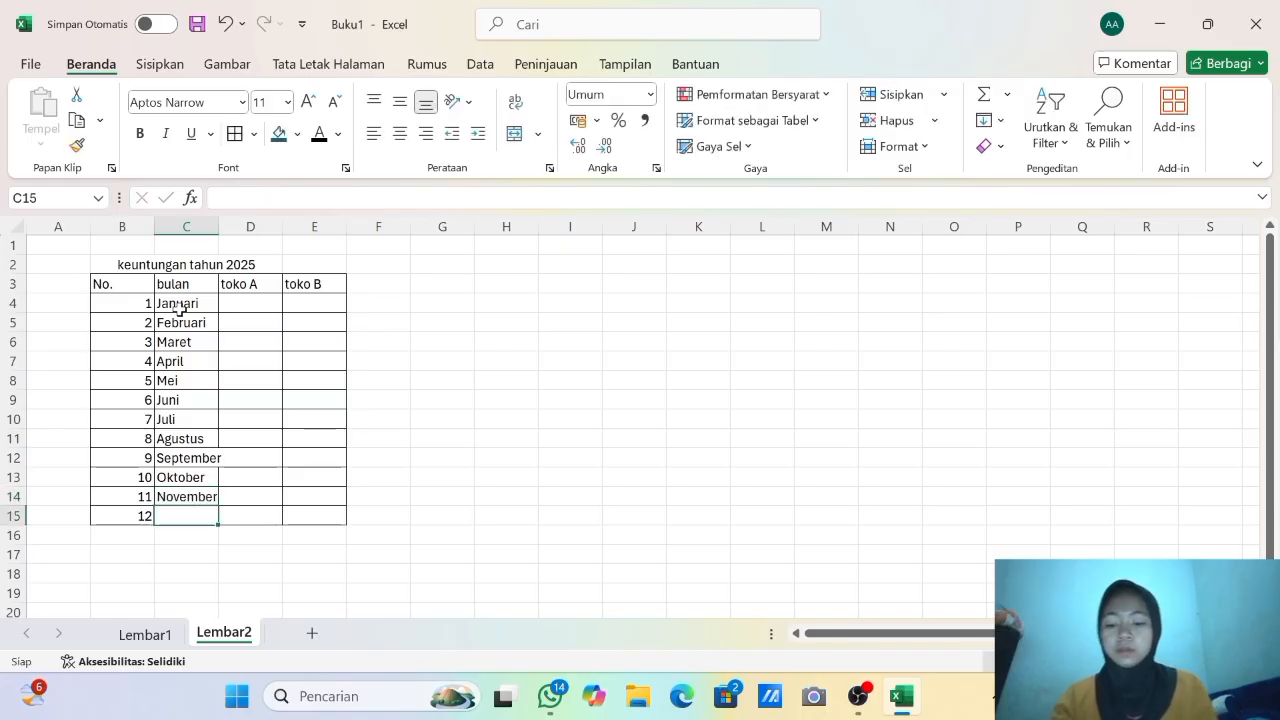
{"action": "type", "text": "Desember"}
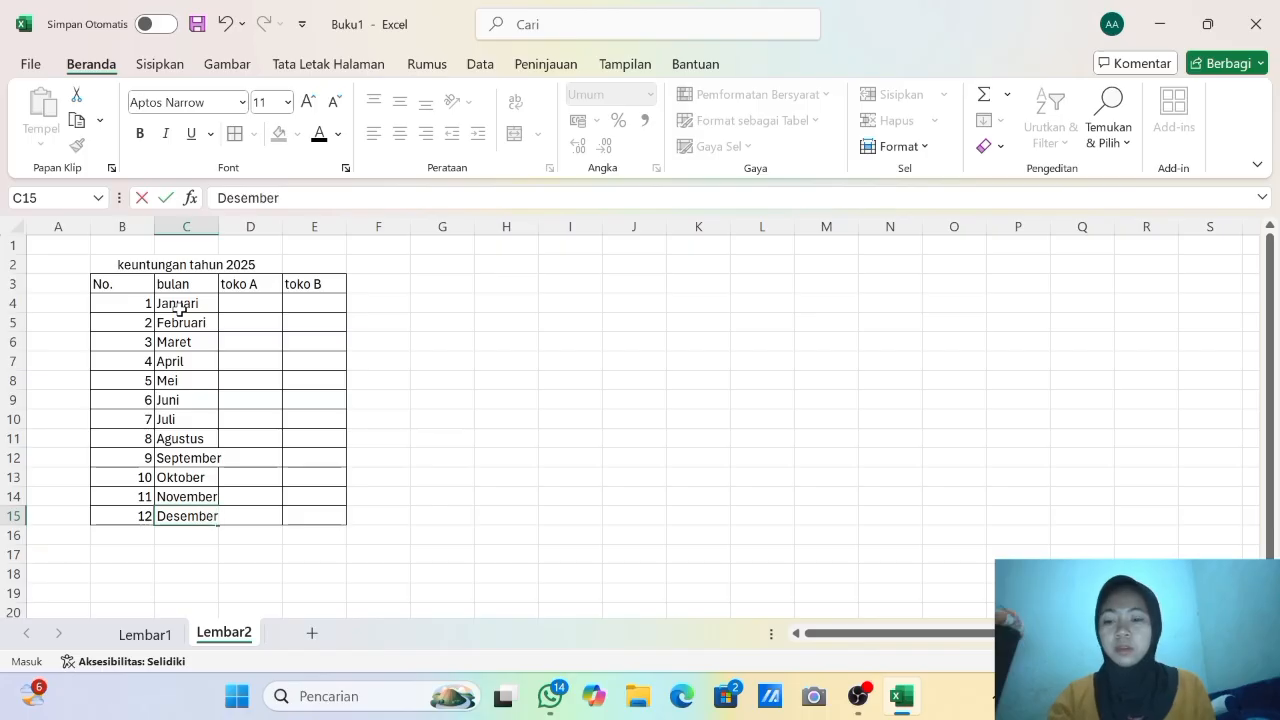
Enter the toko A profits for Januari to Maret as 50000, 70000 and 20000 in cells D4:D6.
{"action": "left_click", "coordinate": [247, 305]}
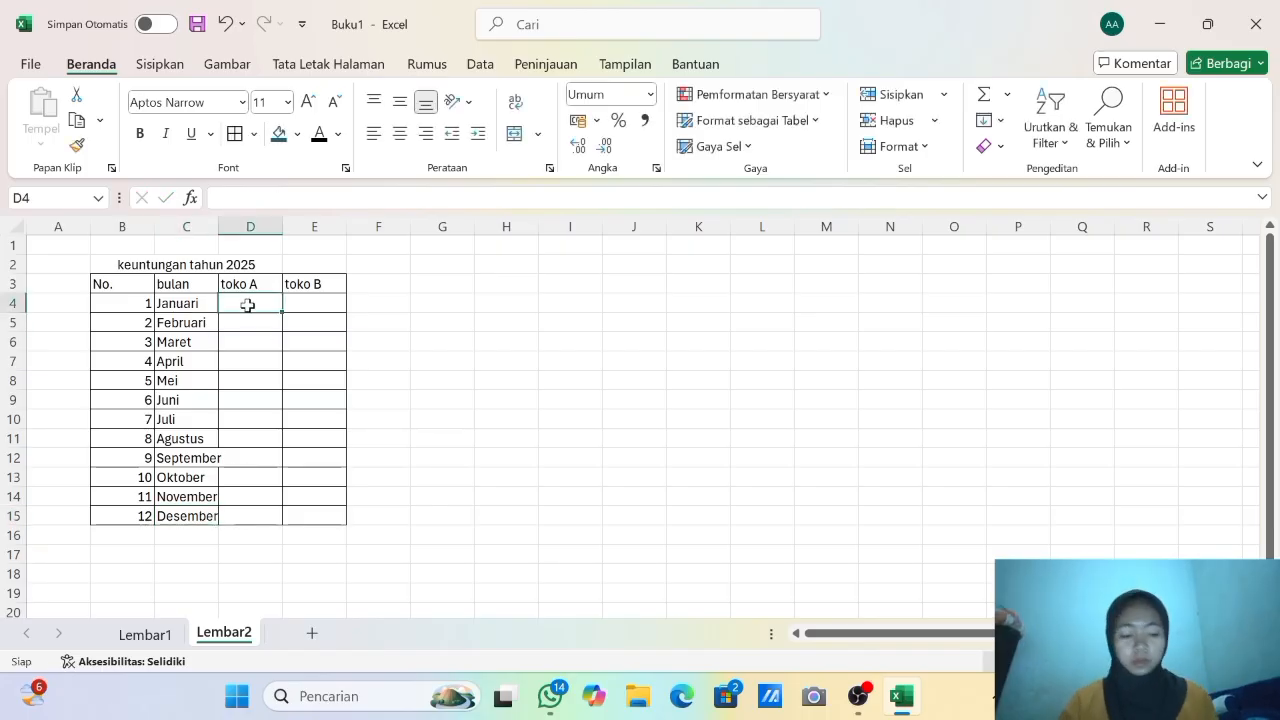
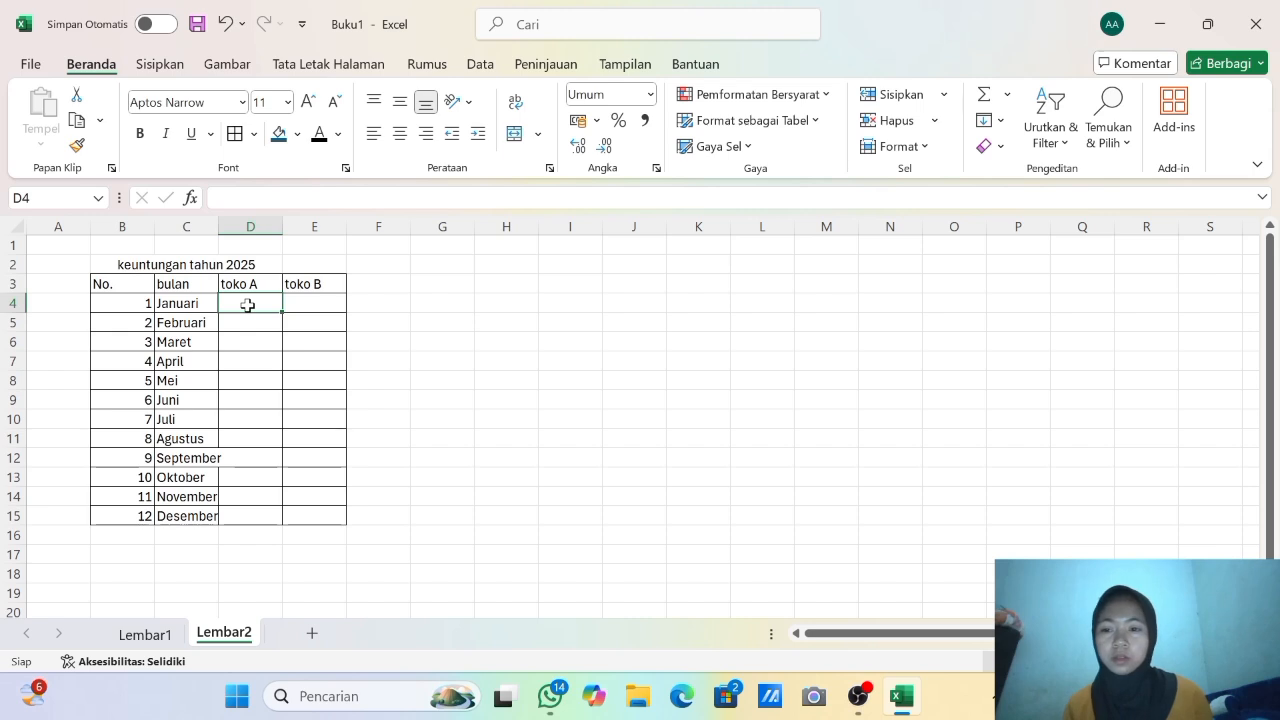
{"action": "type", "text": "5000"}
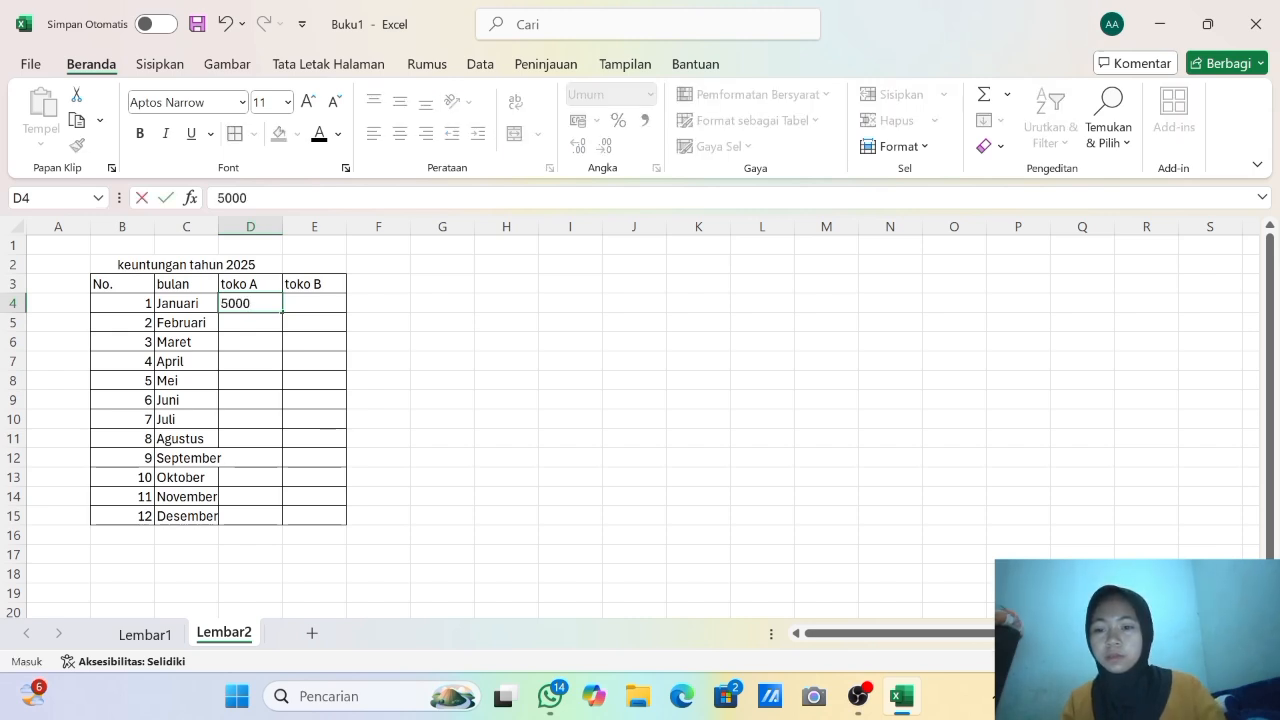
{"action": "type", "text": "0"}
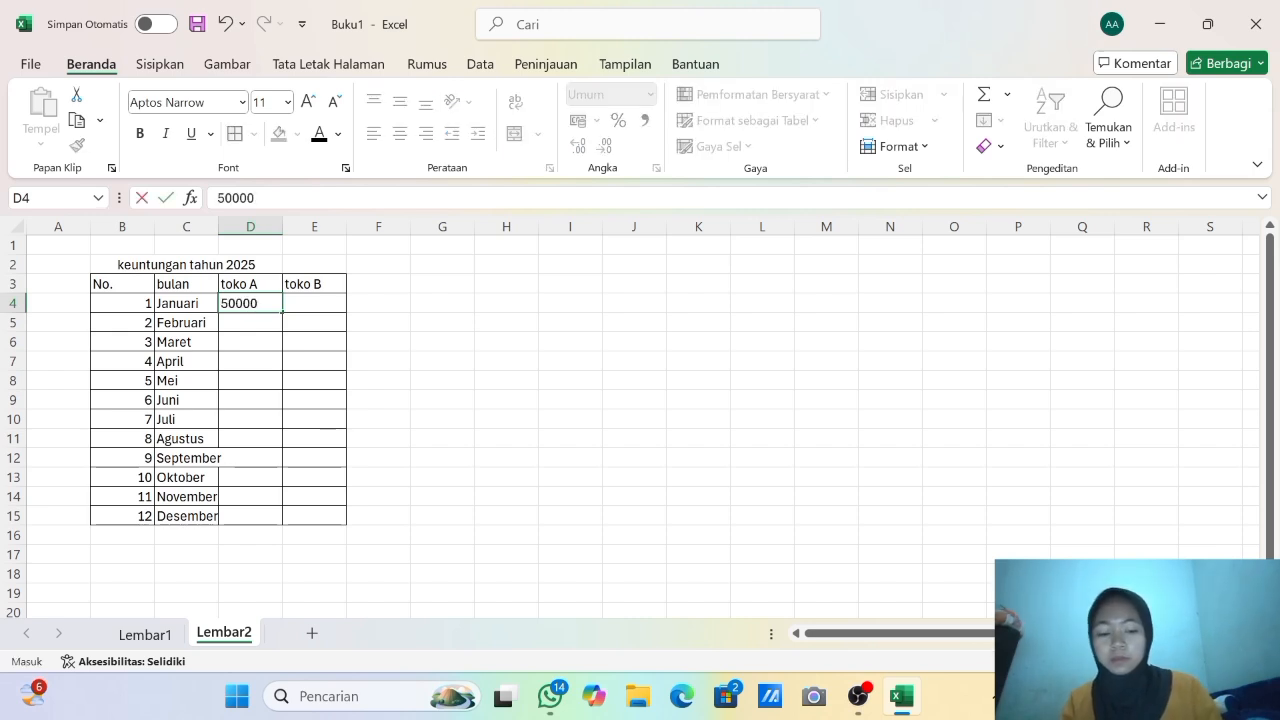
{"action": "key", "text": "Return"}
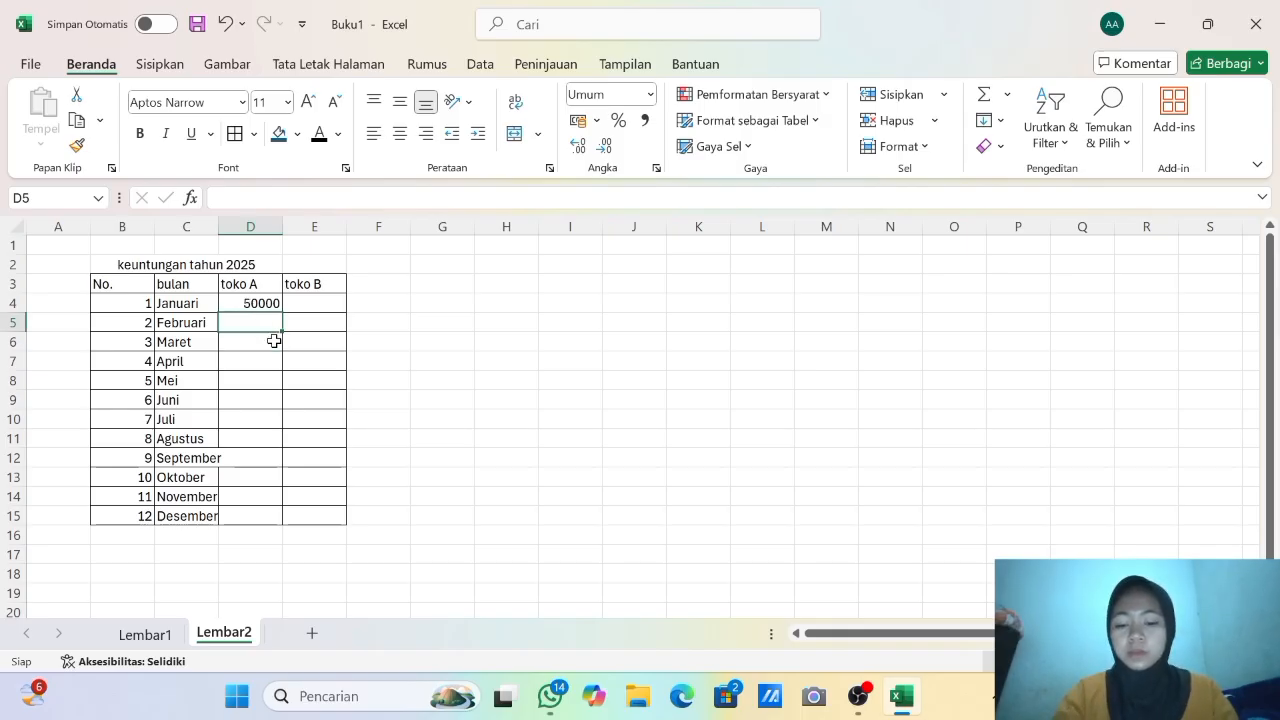
{"action": "type", "text": "70000"}
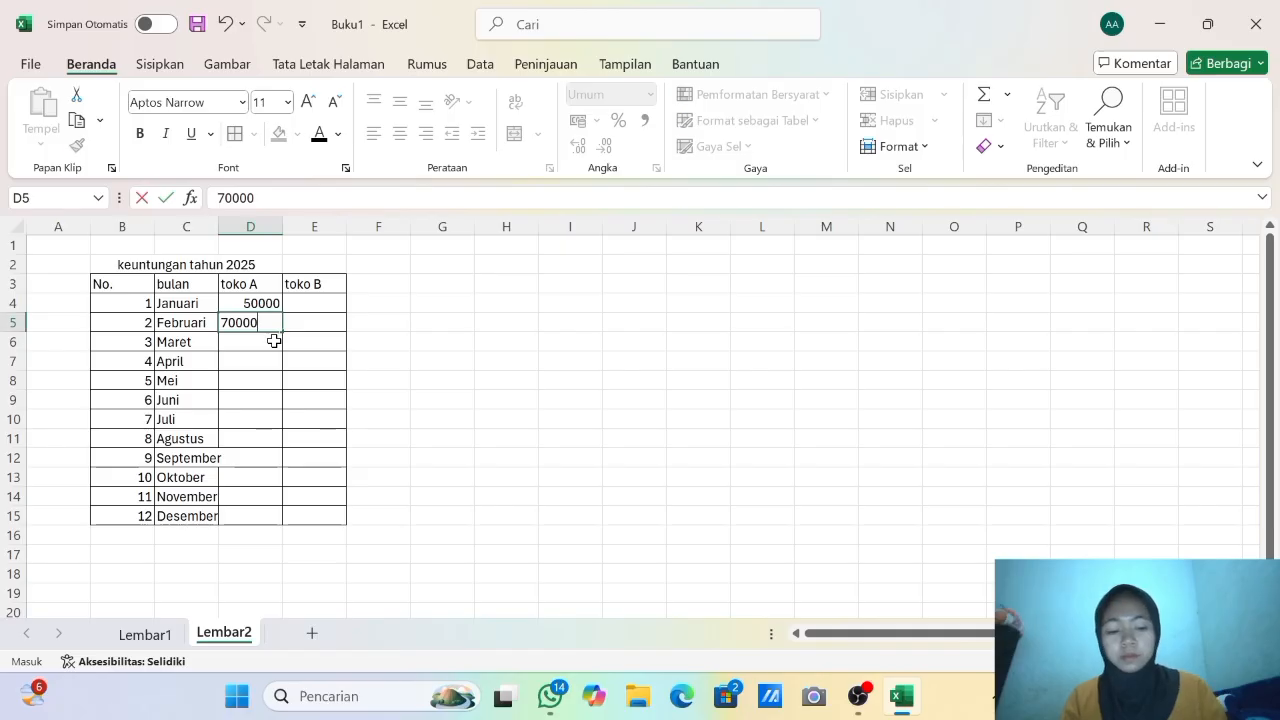
{"action": "key", "text": "Return"}
{"action": "type", "text": "2"}
{"action": "key", "text": "BackSpace"}
{"action": "key", "text": "Return"}
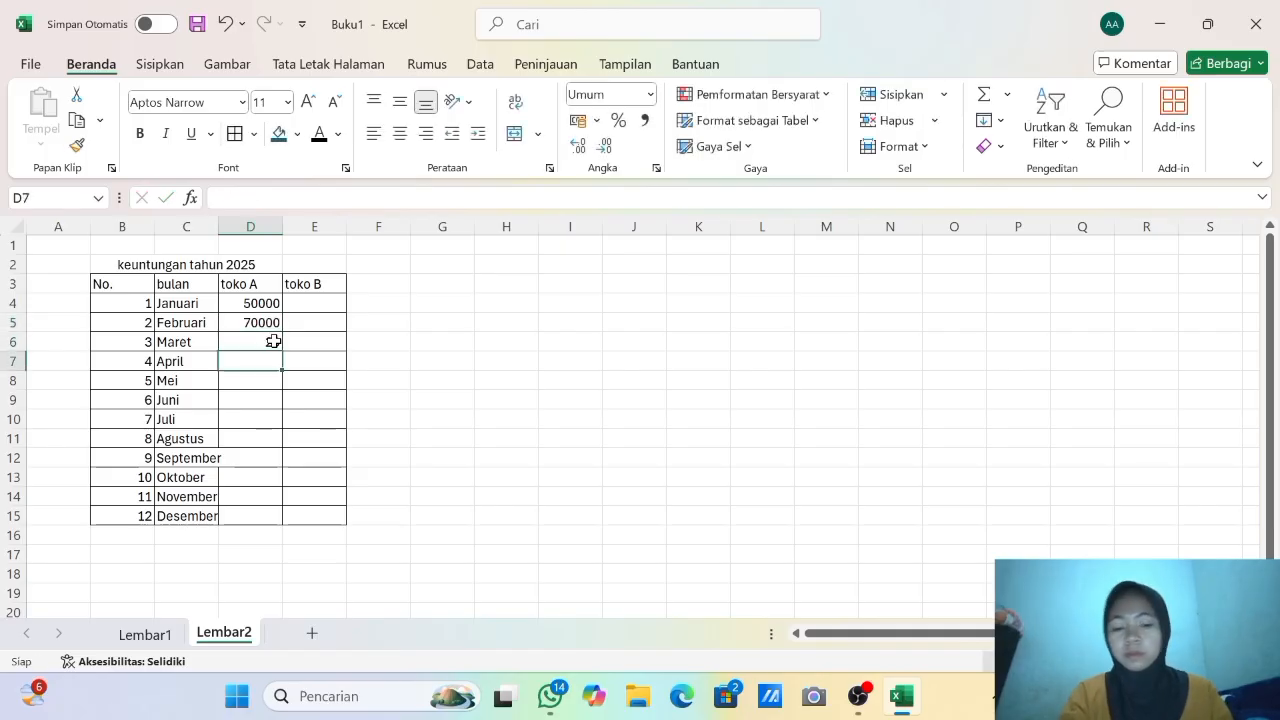
{"action": "left_click", "coordinate": [273, 342]}
{"action": "key", "text": "BackSpace"}
{"action": "type", "text": "20000"}
{"action": "key", "text": "Return"}
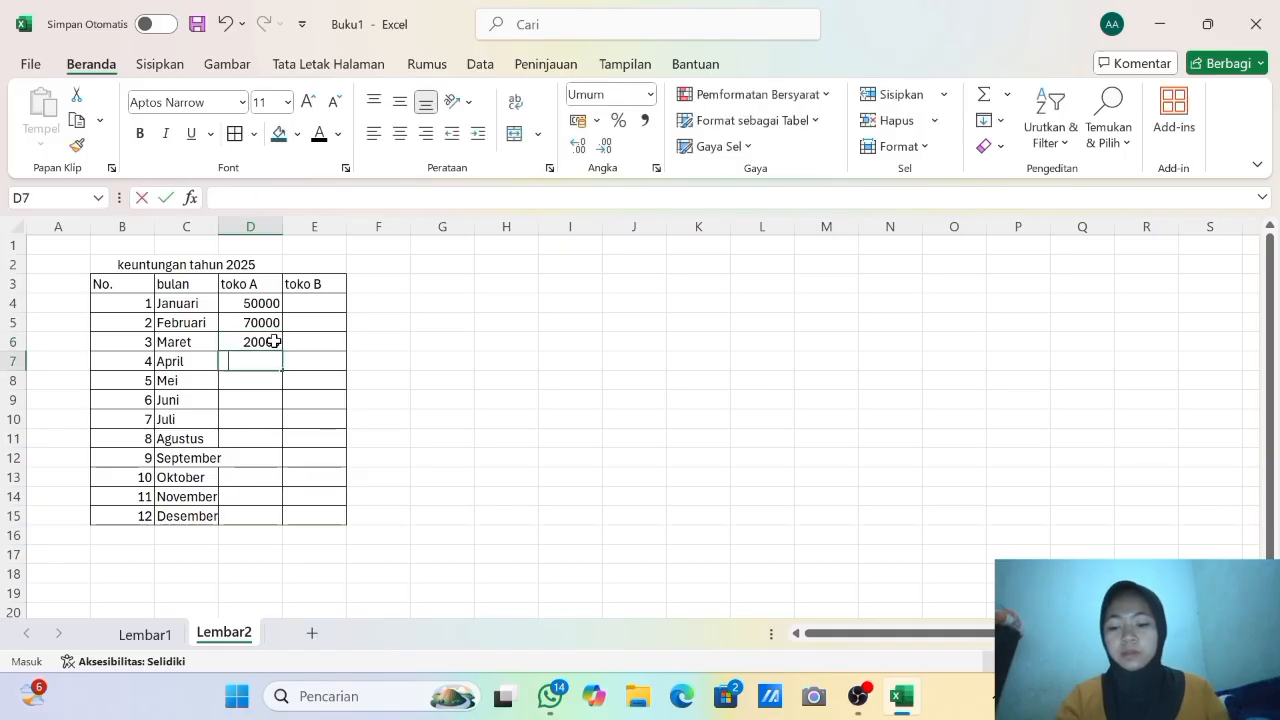
Enter the toko A profits for April to Juni as 25000, 30000 and 45000 in cells D7:D9.
{"action": "type", "text": "25000"}
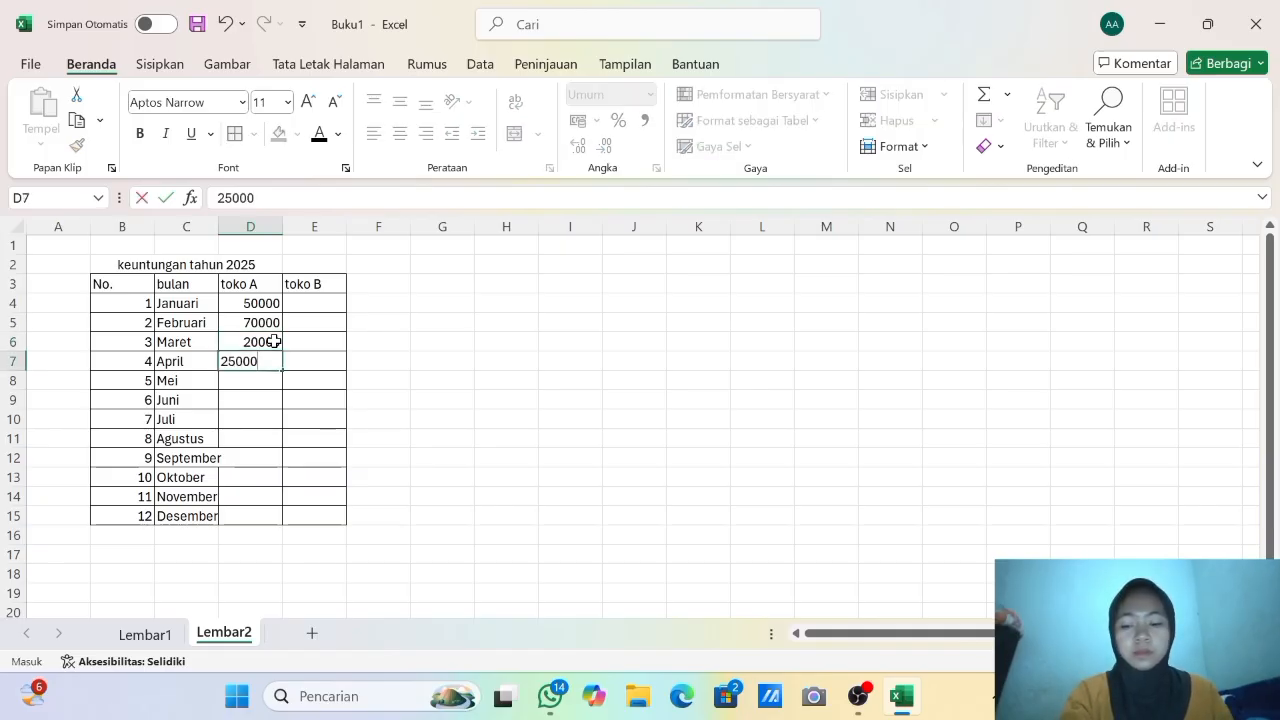
{"action": "key", "text": "Return"}
{"action": "type", "text": "30000"}
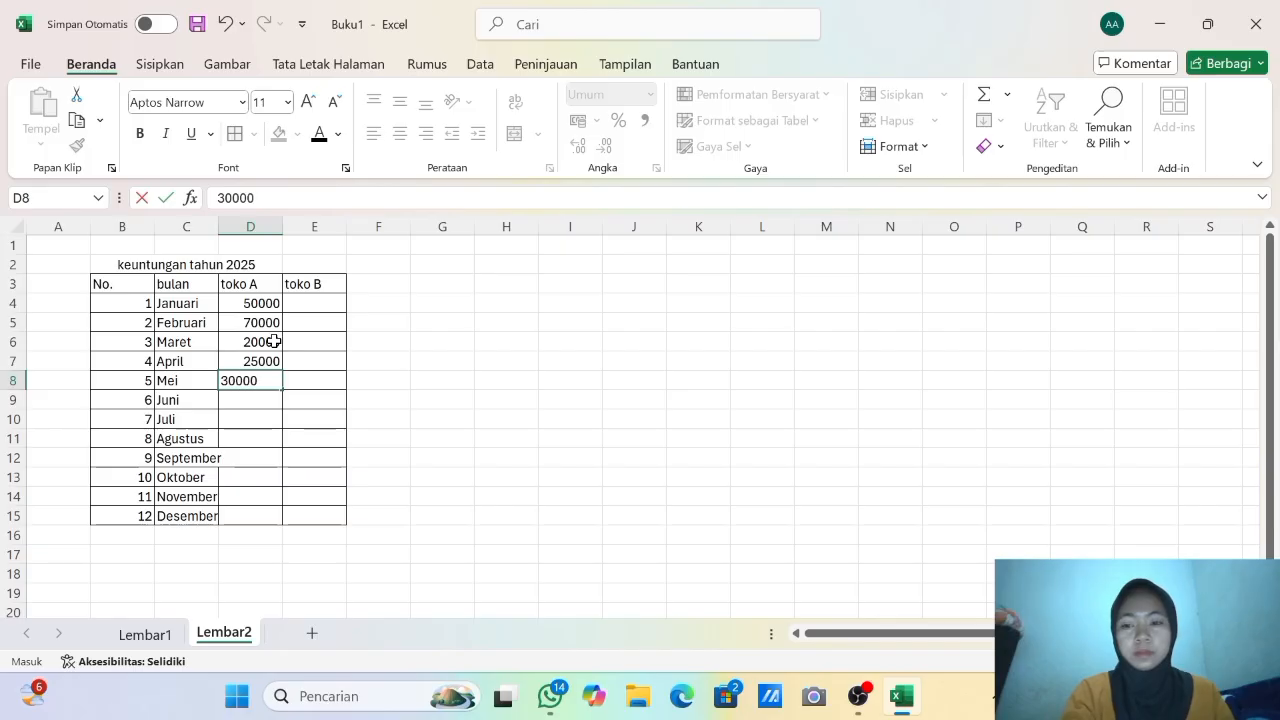
{"action": "key", "text": "Return"}
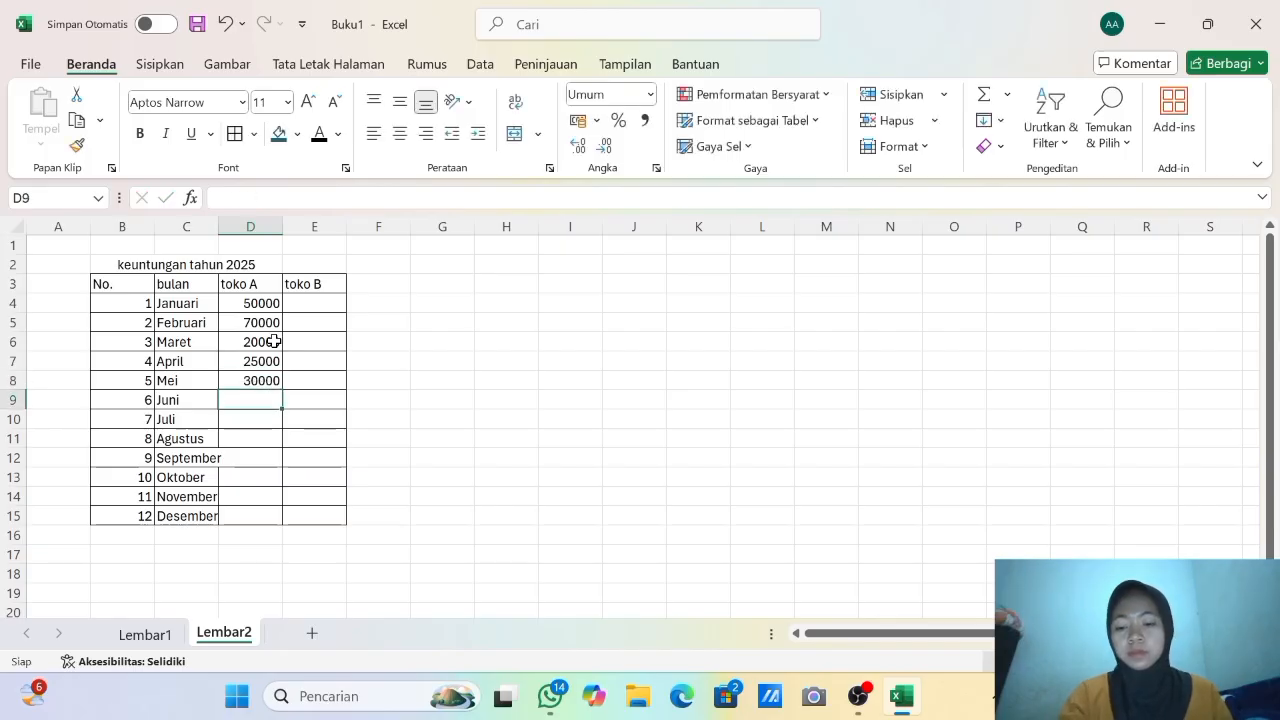
{"action": "type", "text": "4500"}
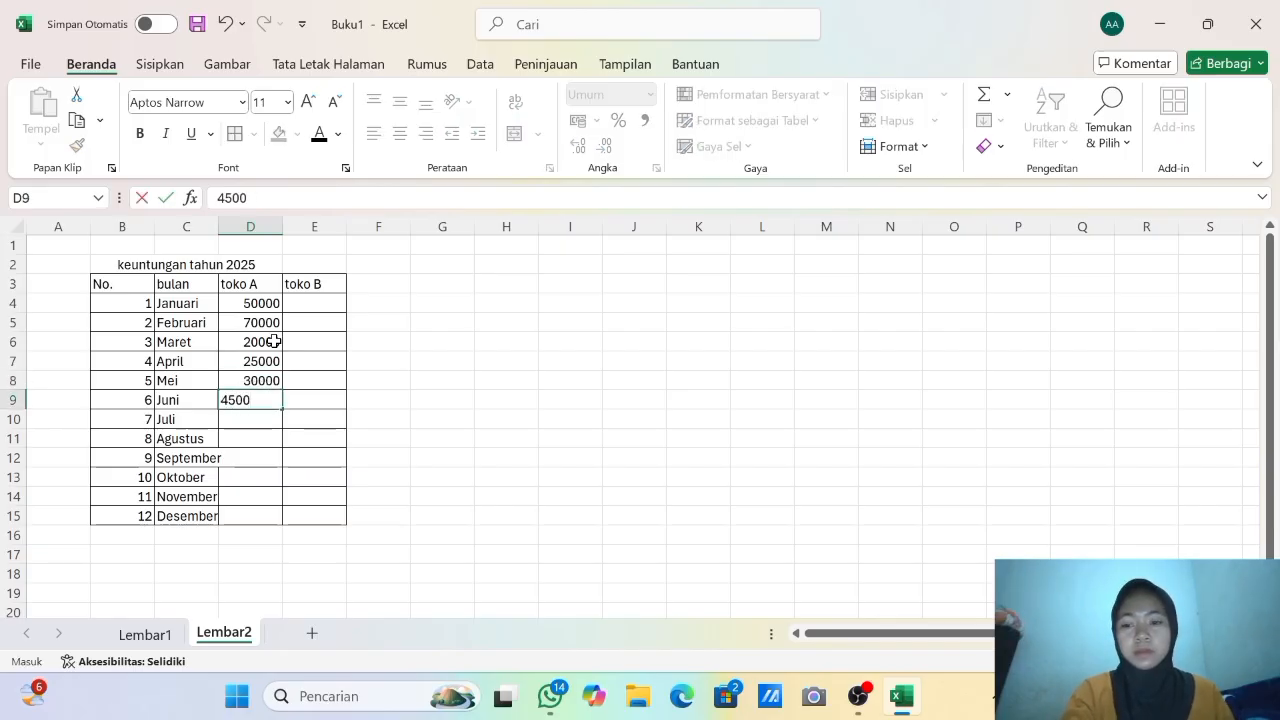
{"action": "type", "text": "0"}
{"action": "key", "text": "Return"}
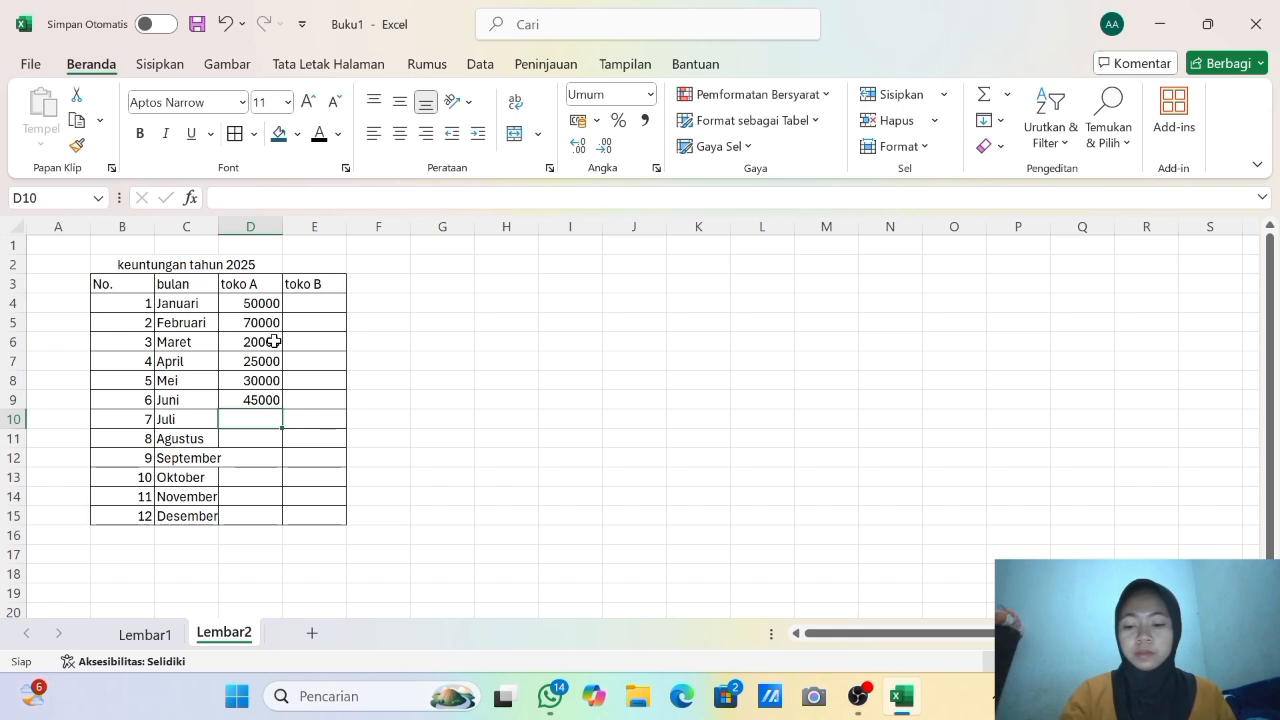
Enter the toko A profits for Juli to September as 70000, 81000 and 27000 in cells D10:D12.
{"action": "type", "text": "70000"}
{"action": "key", "text": "Return"}
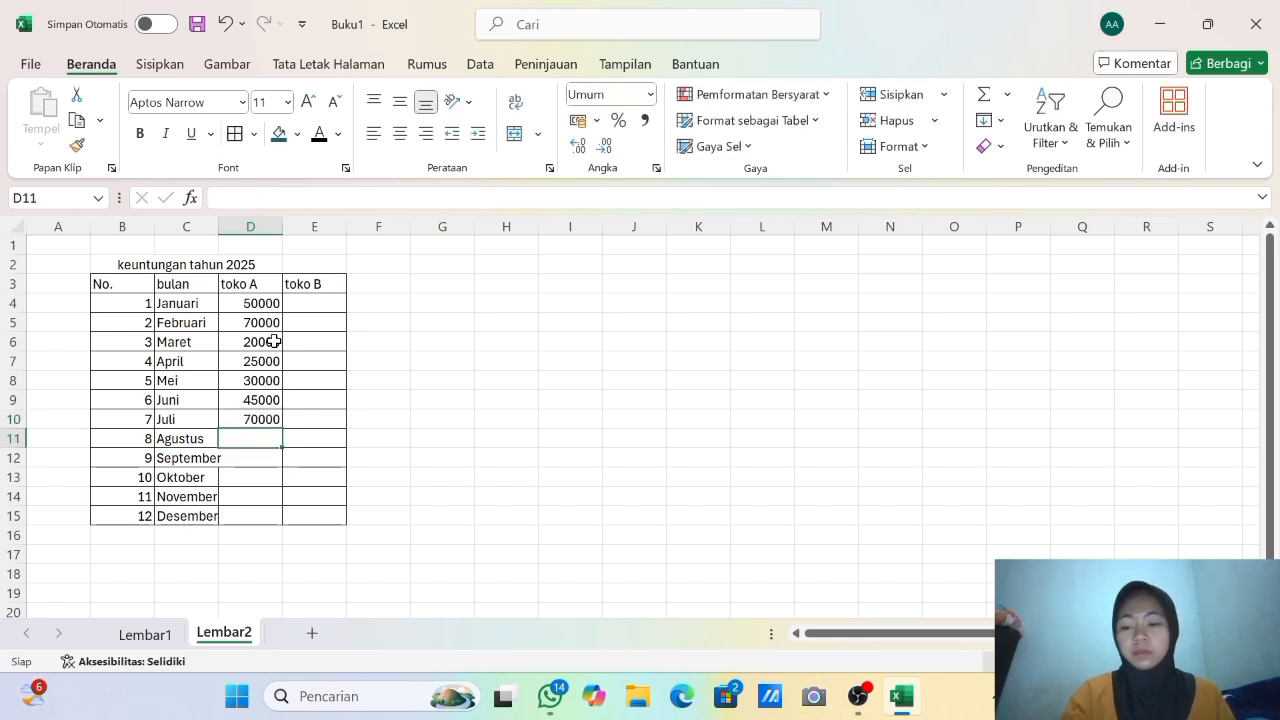
{"action": "type", "text": "8"}
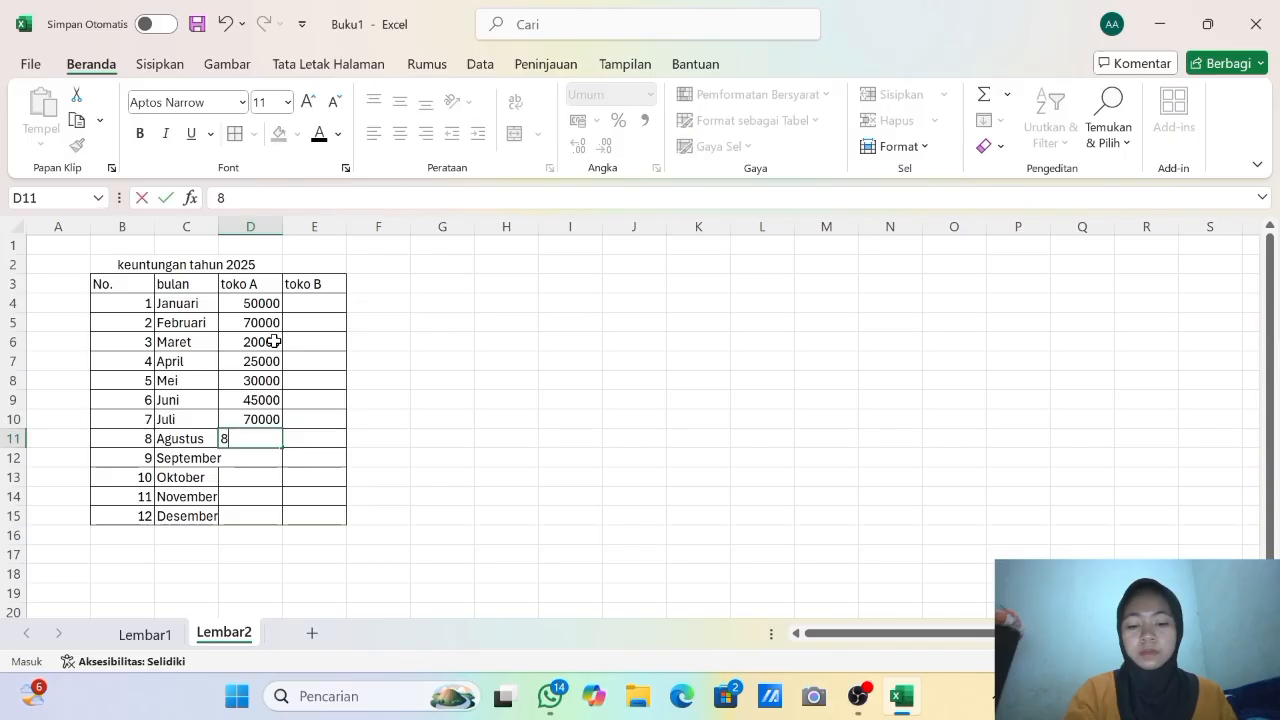
{"action": "type", "text": "1000"}
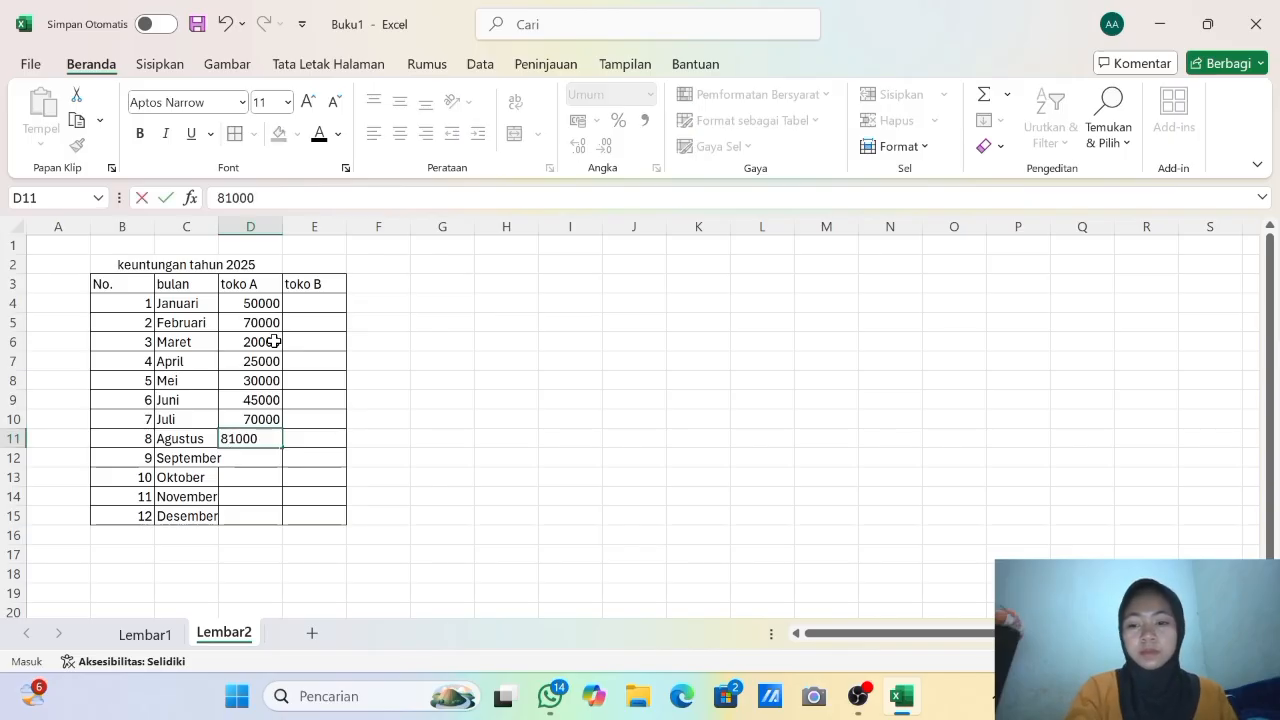
{"action": "key", "text": "Return"}
{"action": "type", "text": "2"}
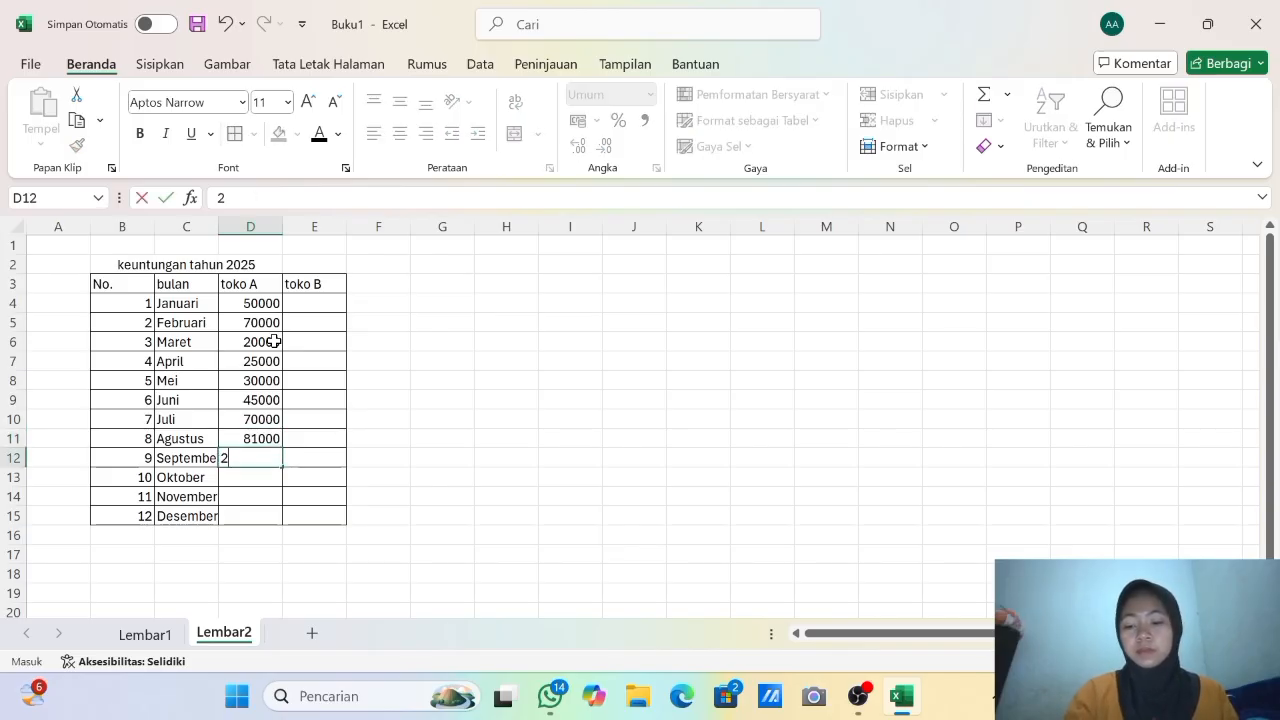
{"action": "type", "text": "7000"}
{"action": "key", "text": "Return"}
Enter the toko A profits for Oktober to Desember as 29000, 59000 and 80000 in cells D13:D15.
{"action": "type", "text": "2"}
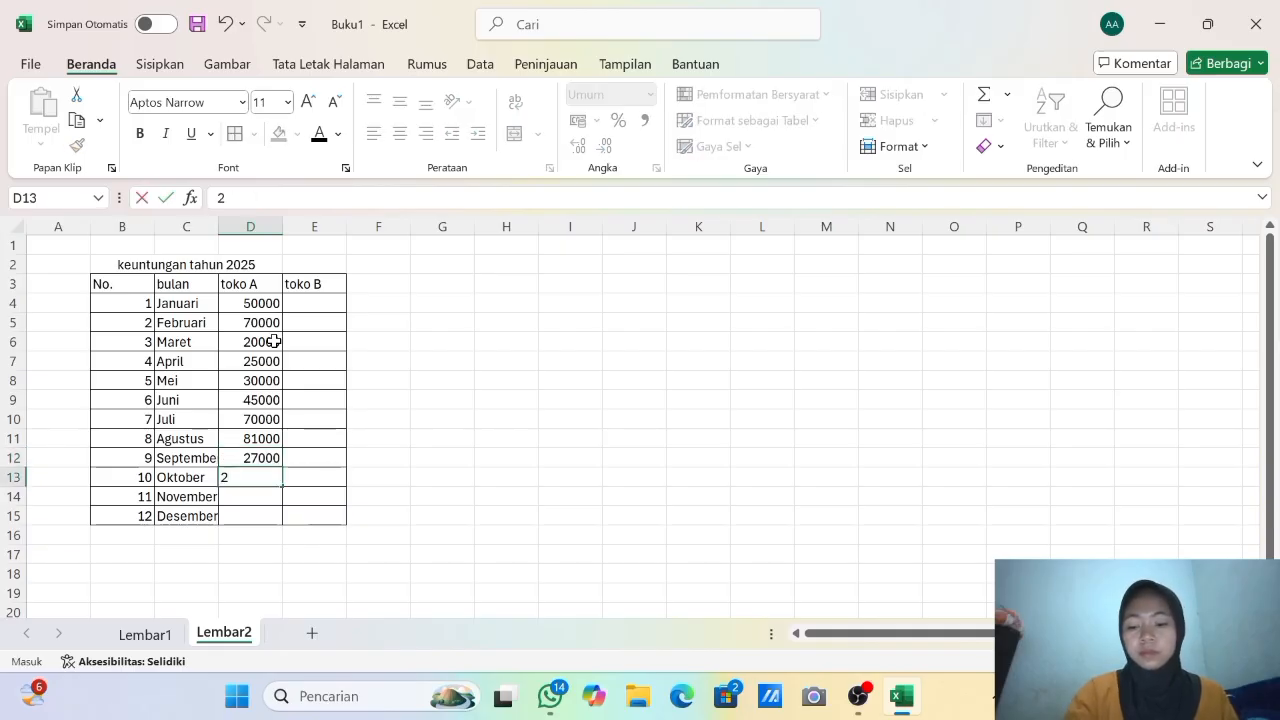
{"action": "type", "text": "9000"}
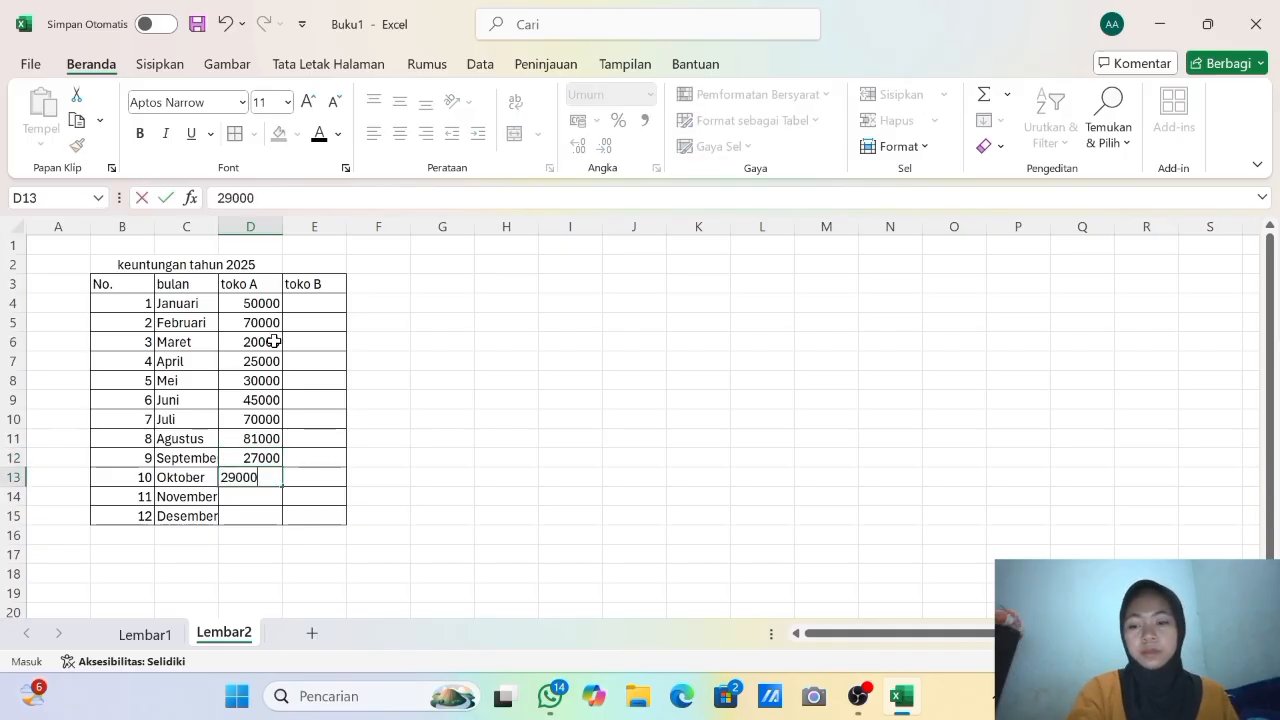
{"action": "key", "text": "Return"}
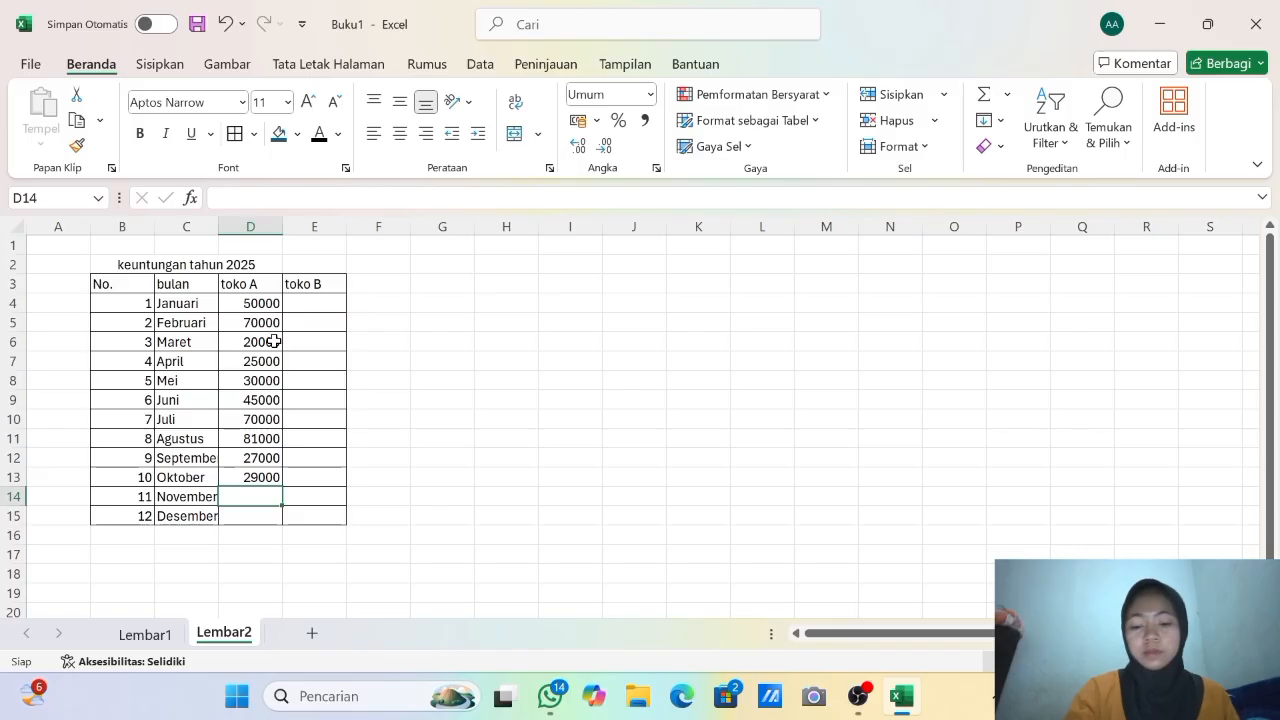
{"action": "type", "text": "59000"}
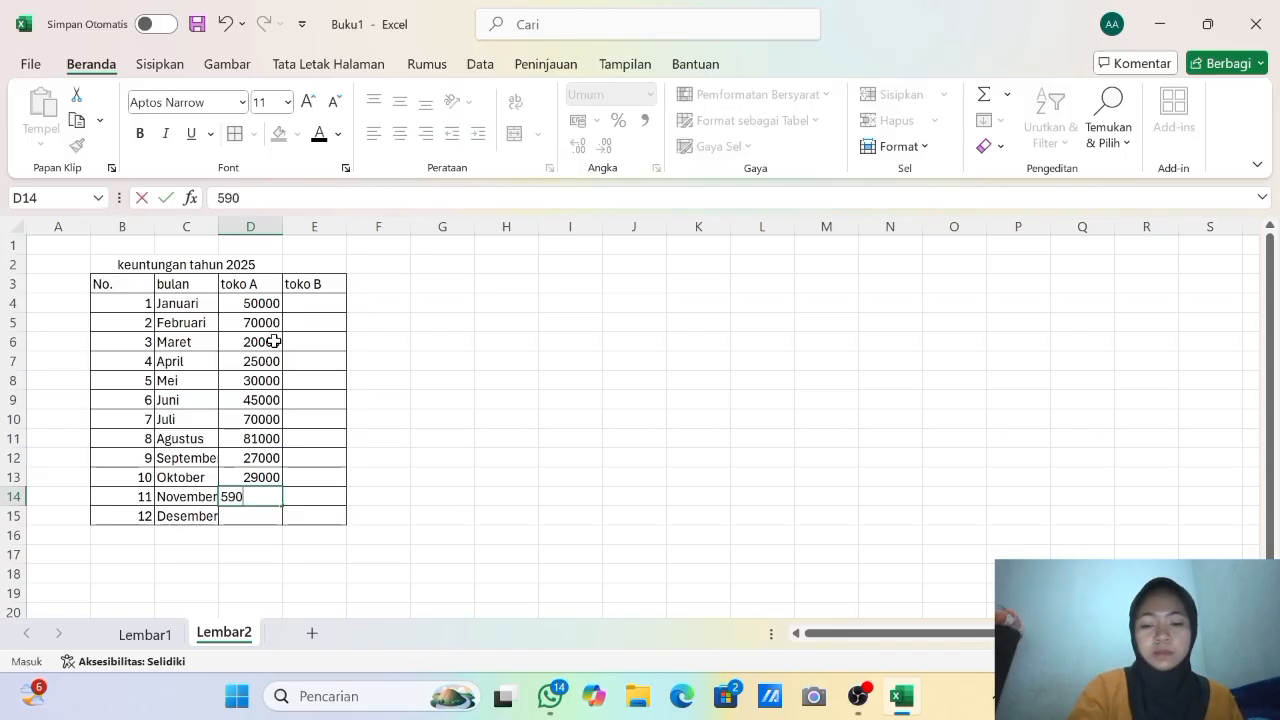
{"action": "key", "text": "Return"}
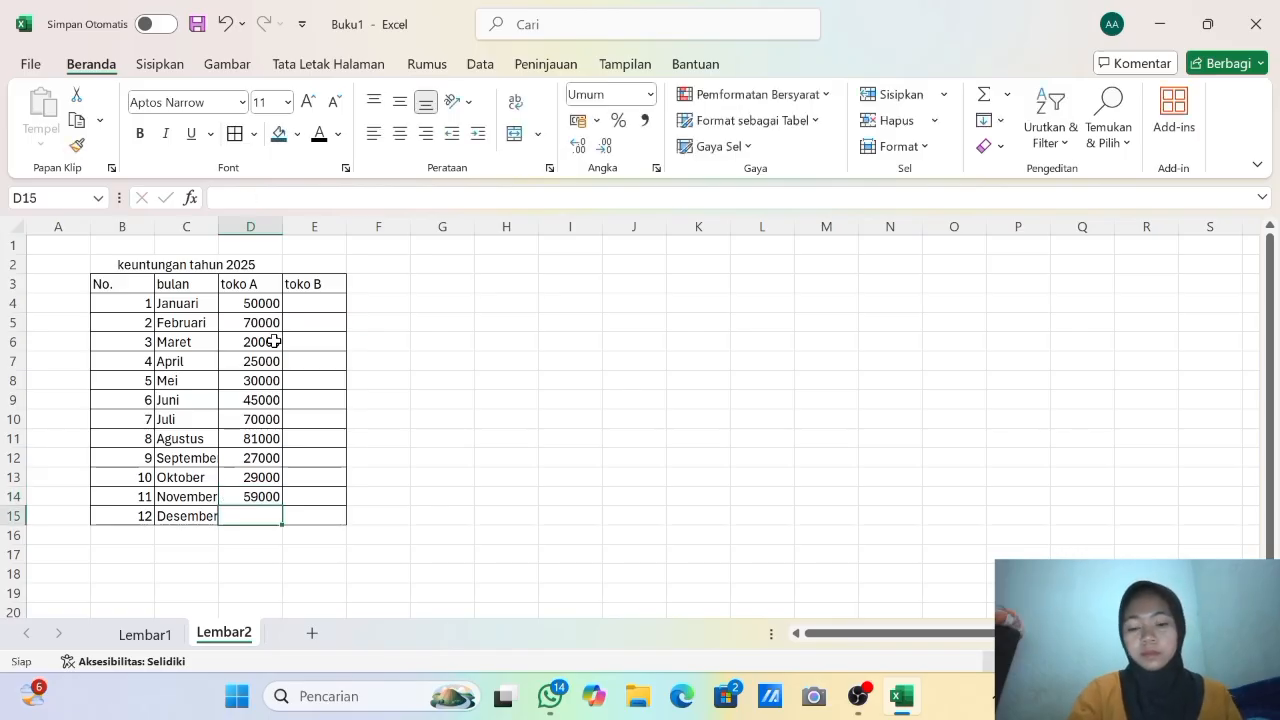
{"action": "type", "text": "8000"}
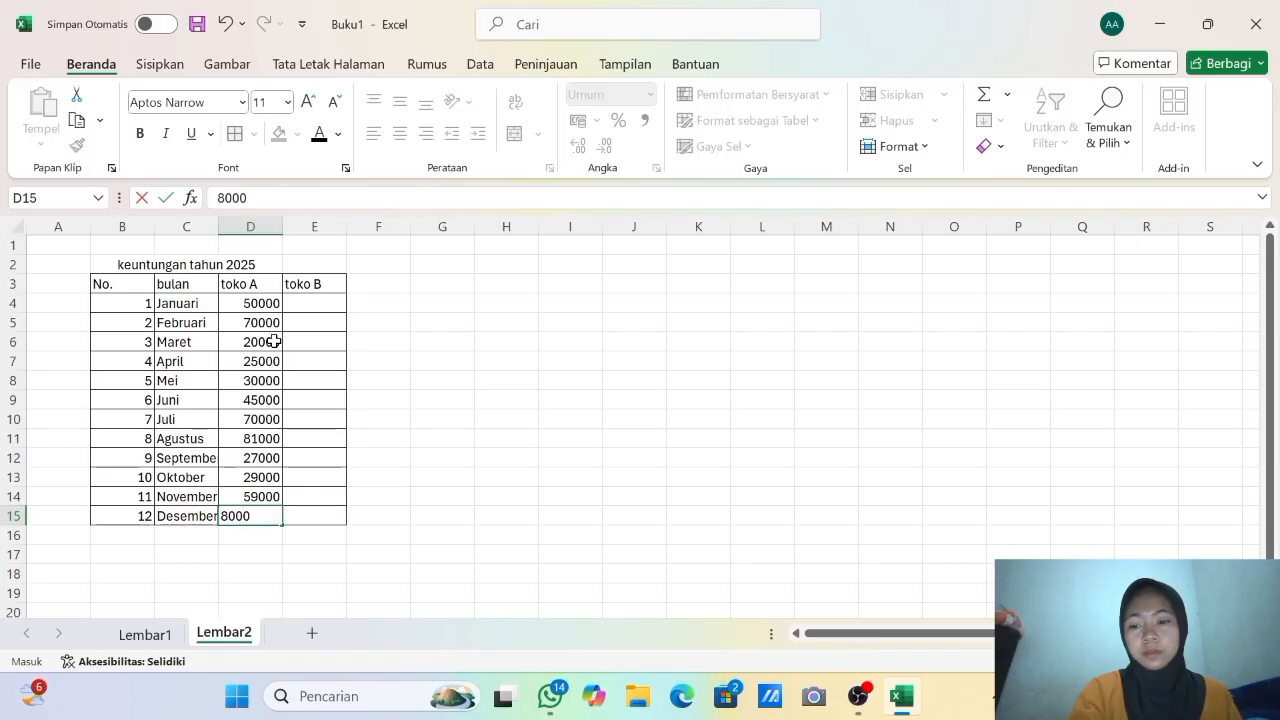
{"action": "type", "text": "0"}
{"action": "key", "text": "Return"}
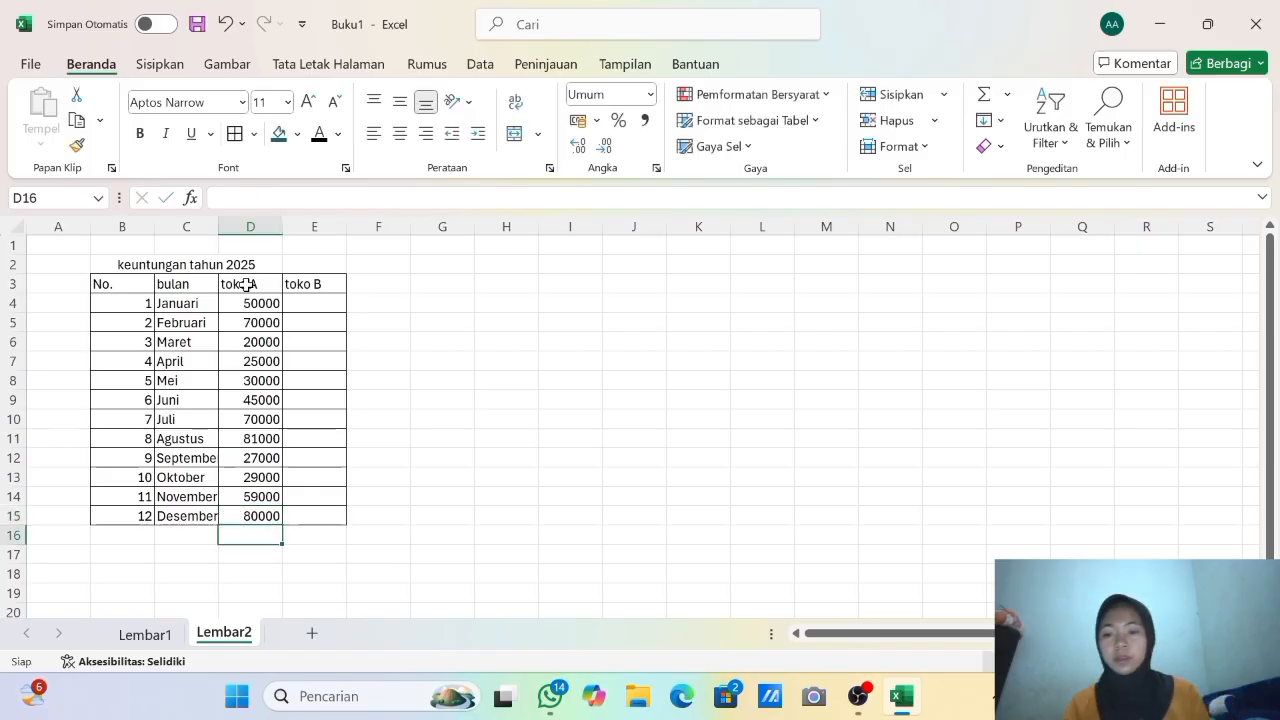
Enter the toko B profits for Januari to Maret as 60000, 70000 and 61000 in cells E4:E6.
{"action": "left_click", "coordinate": [308, 301]}
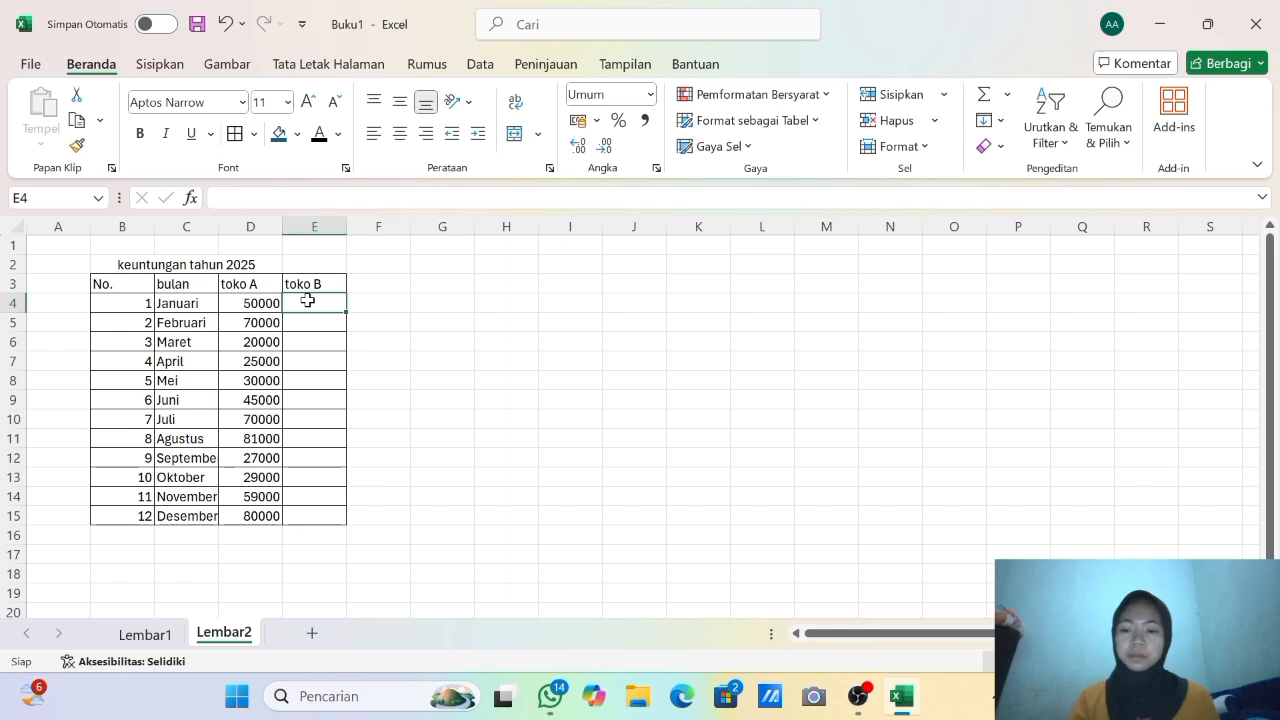
{"action": "type", "text": "60000"}
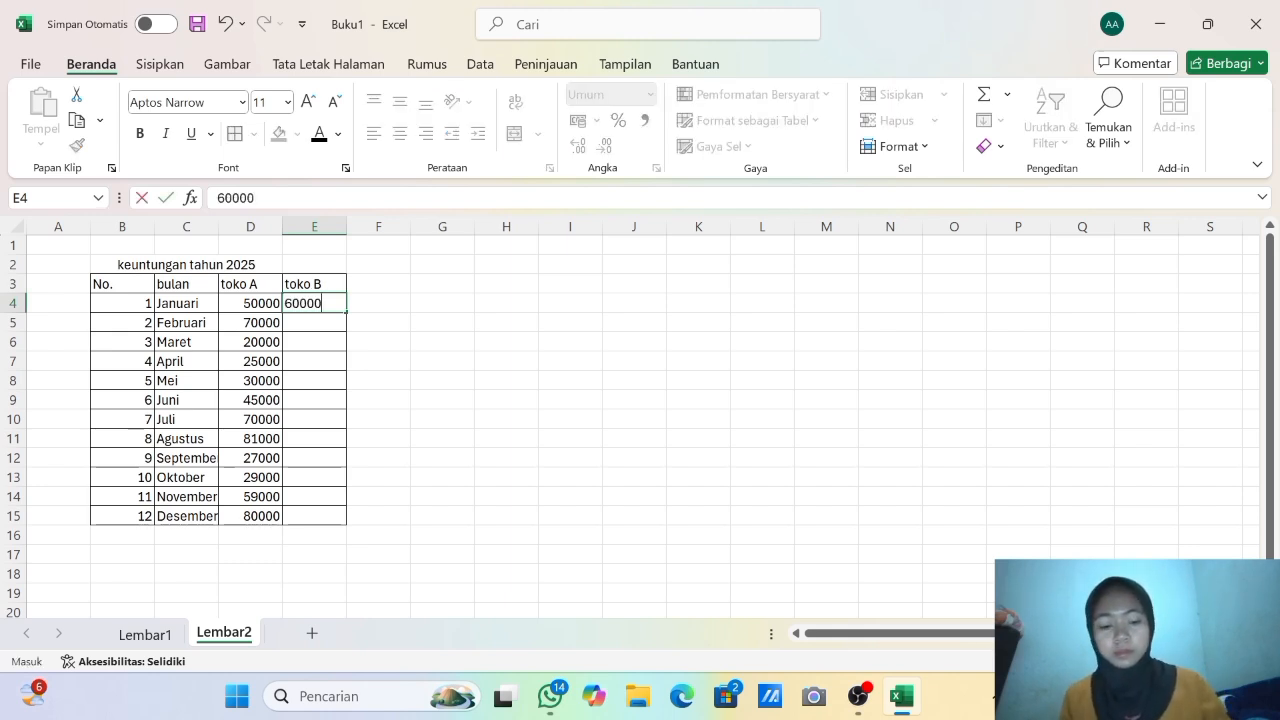
{"action": "key", "text": "Return"}
{"action": "type", "text": "70000"}
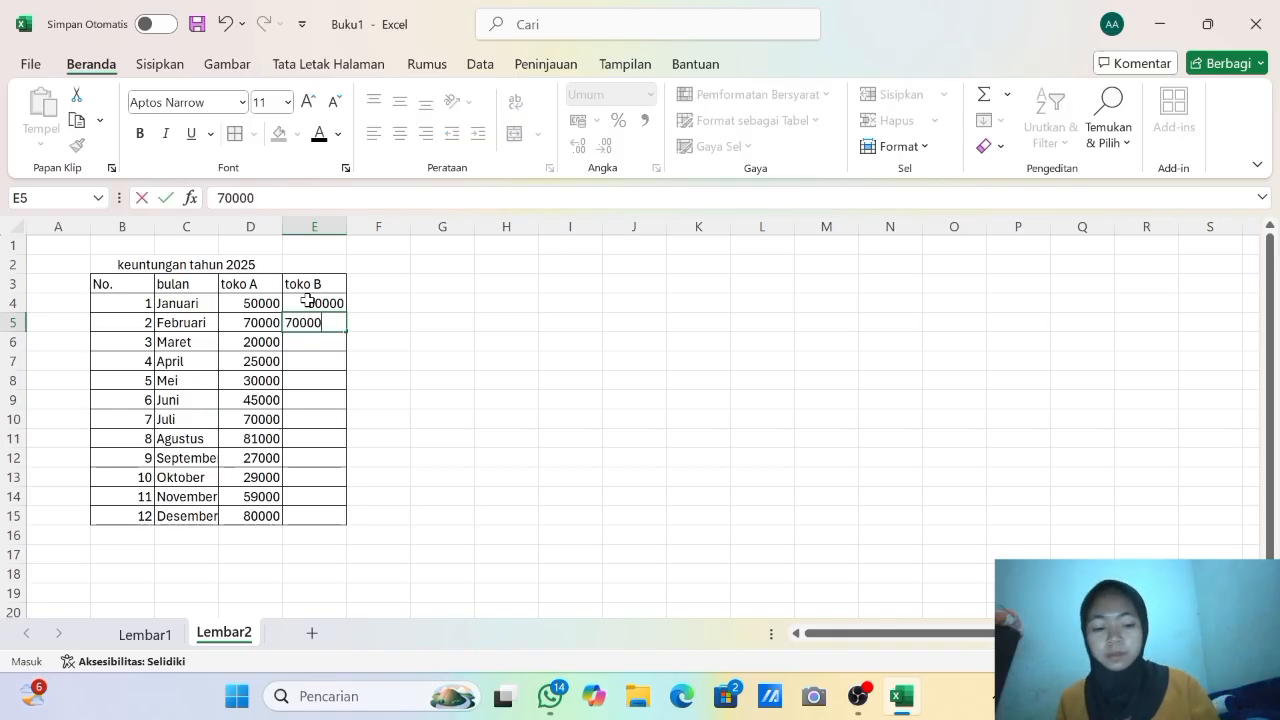
{"action": "key", "text": "Return"}
{"action": "type", "text": "6"}
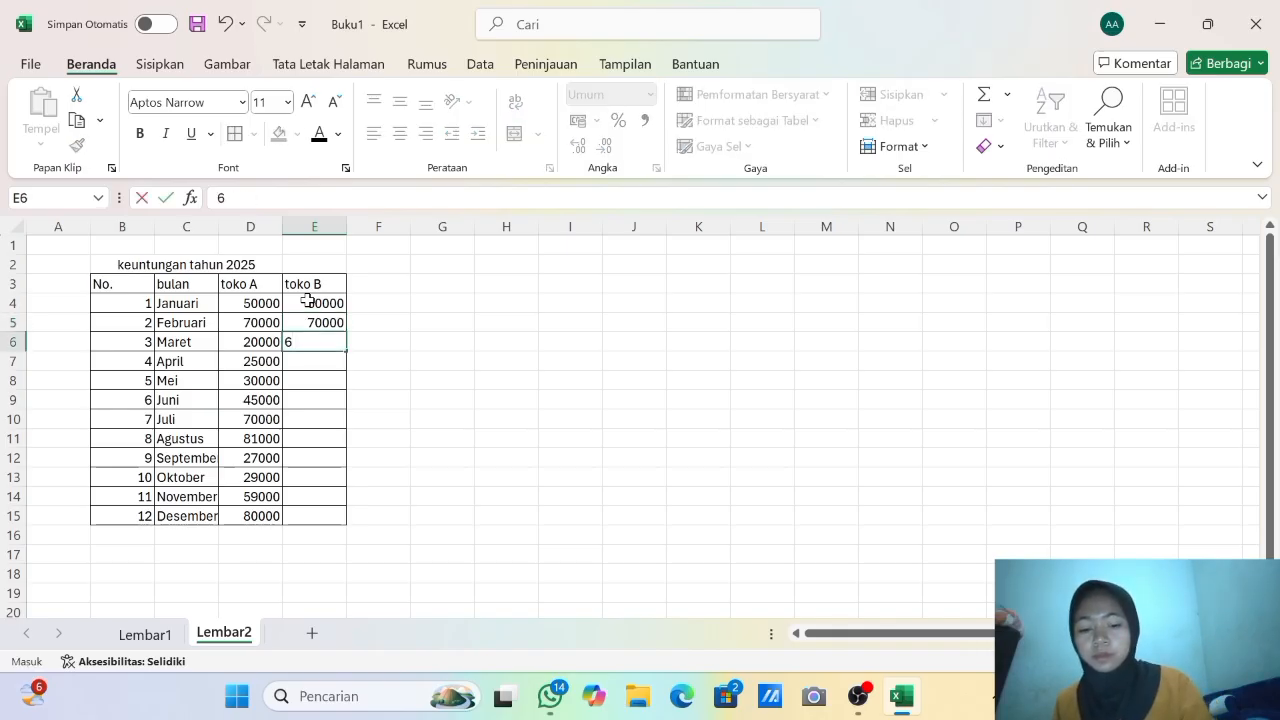
{"action": "type", "text": "1000"}
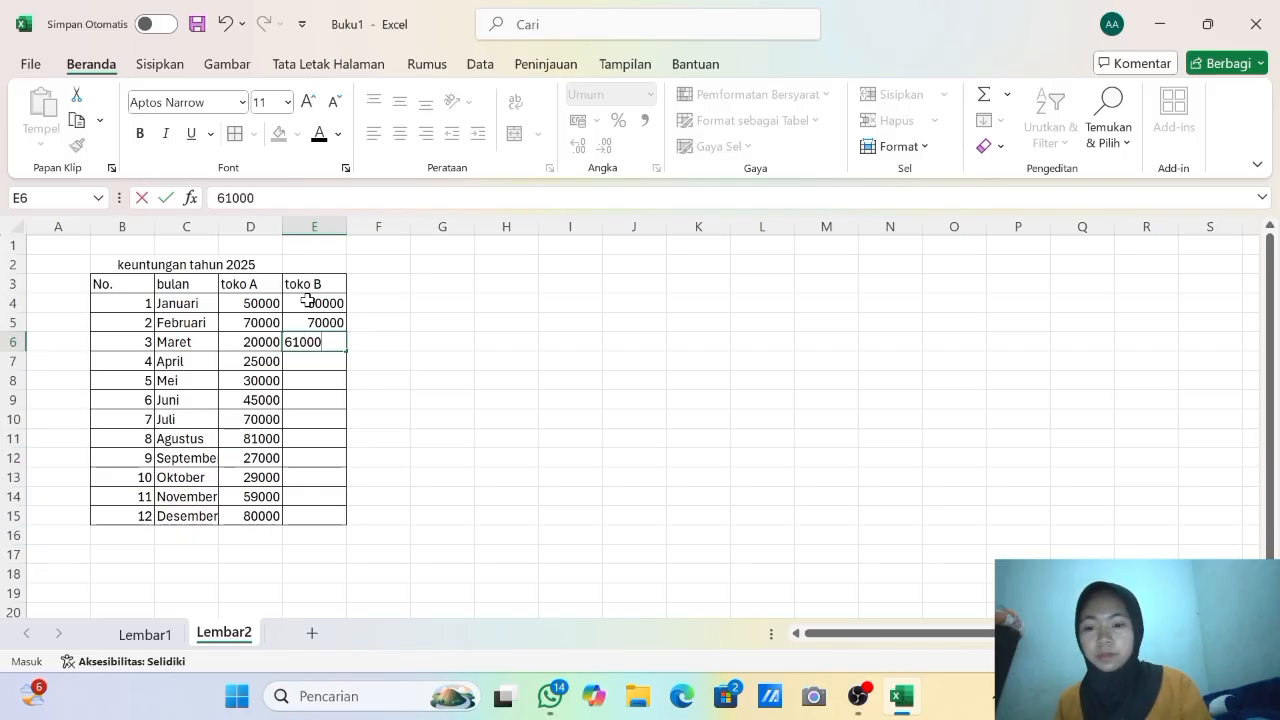
{"action": "key", "text": "Return"}
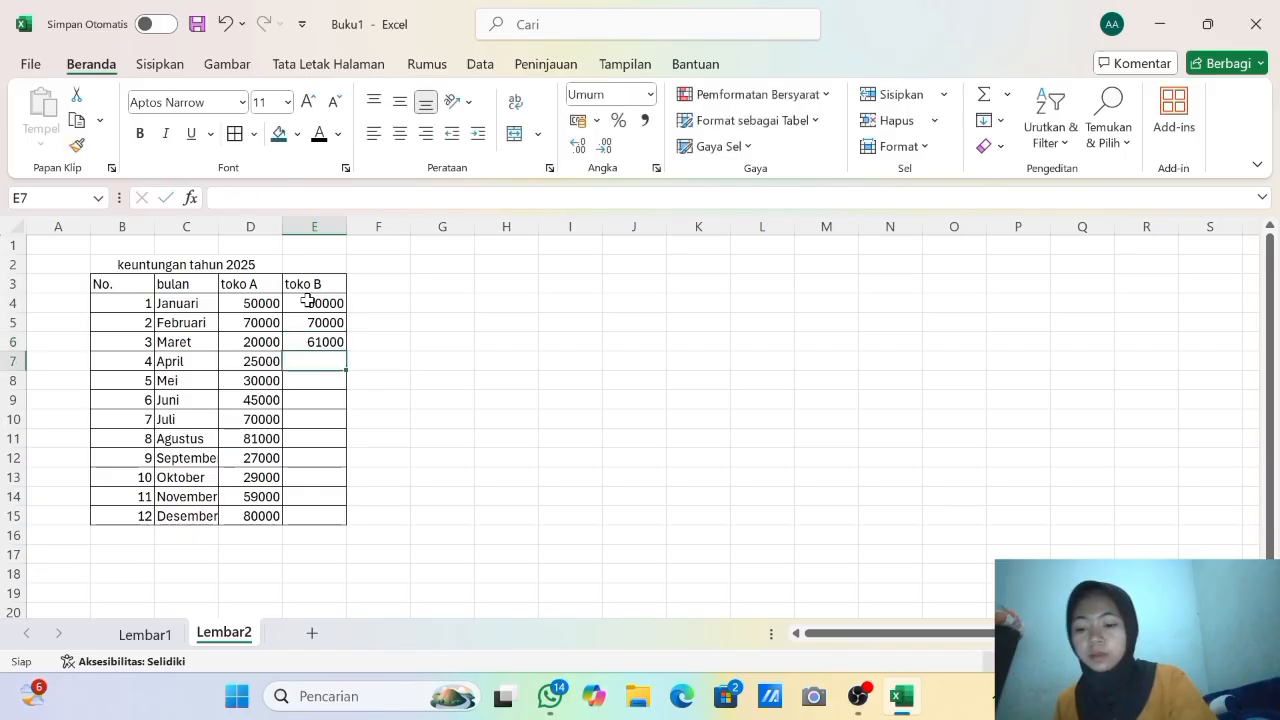
Enter the toko B profits for April and Mei as 46000 and 45000 in cells E7:E8, dismissing the WhatsApp notifications.
{"action": "type", "text": "4"}
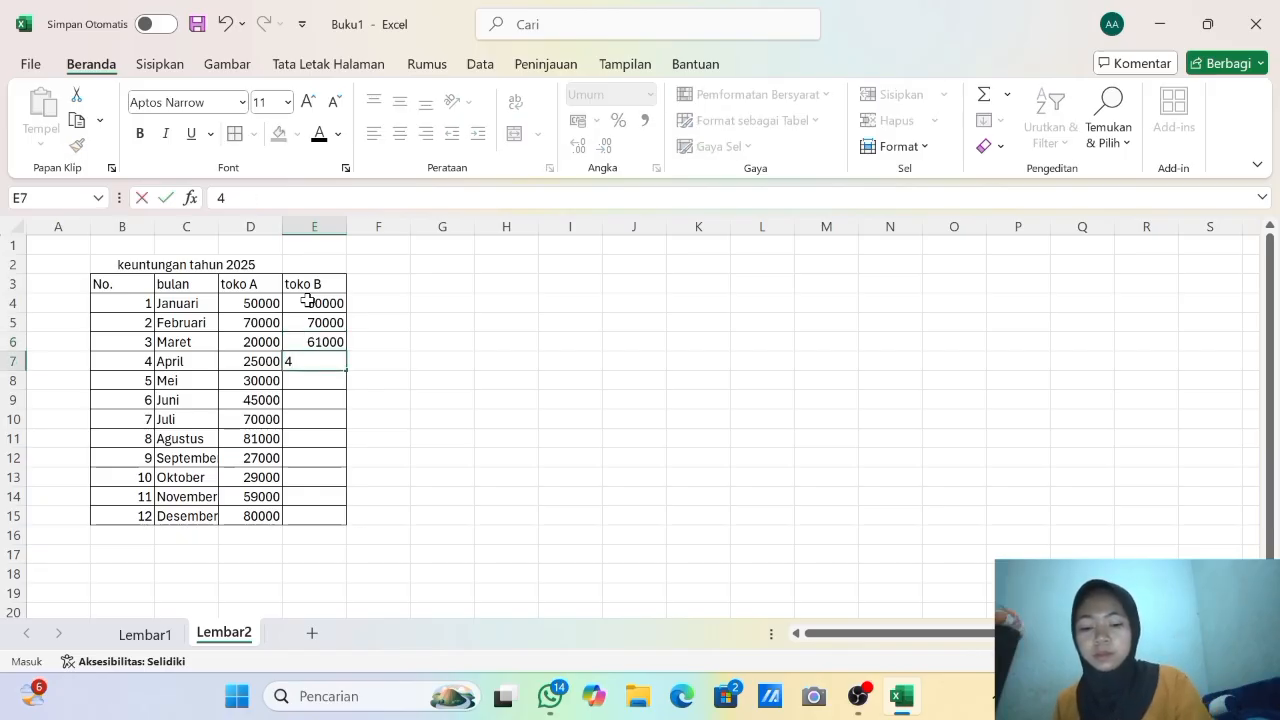
{"action": "type", "text": "6000"}
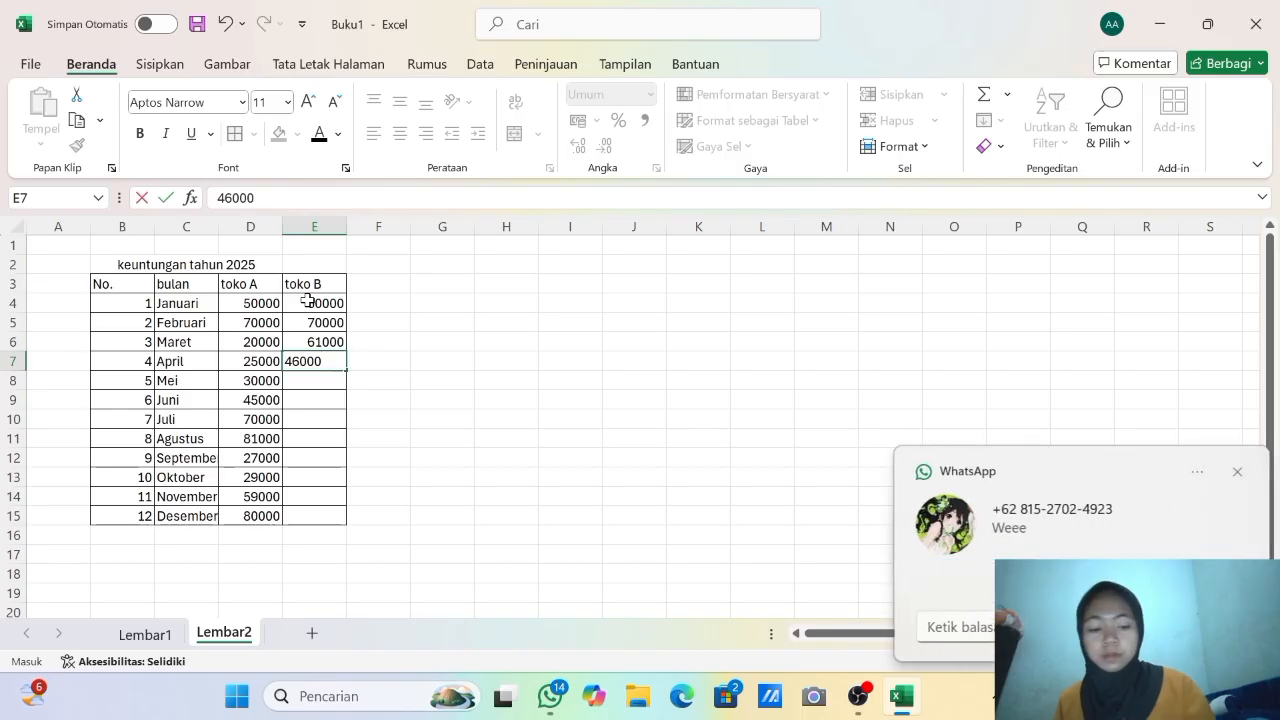
{"action": "key", "text": "Return"}
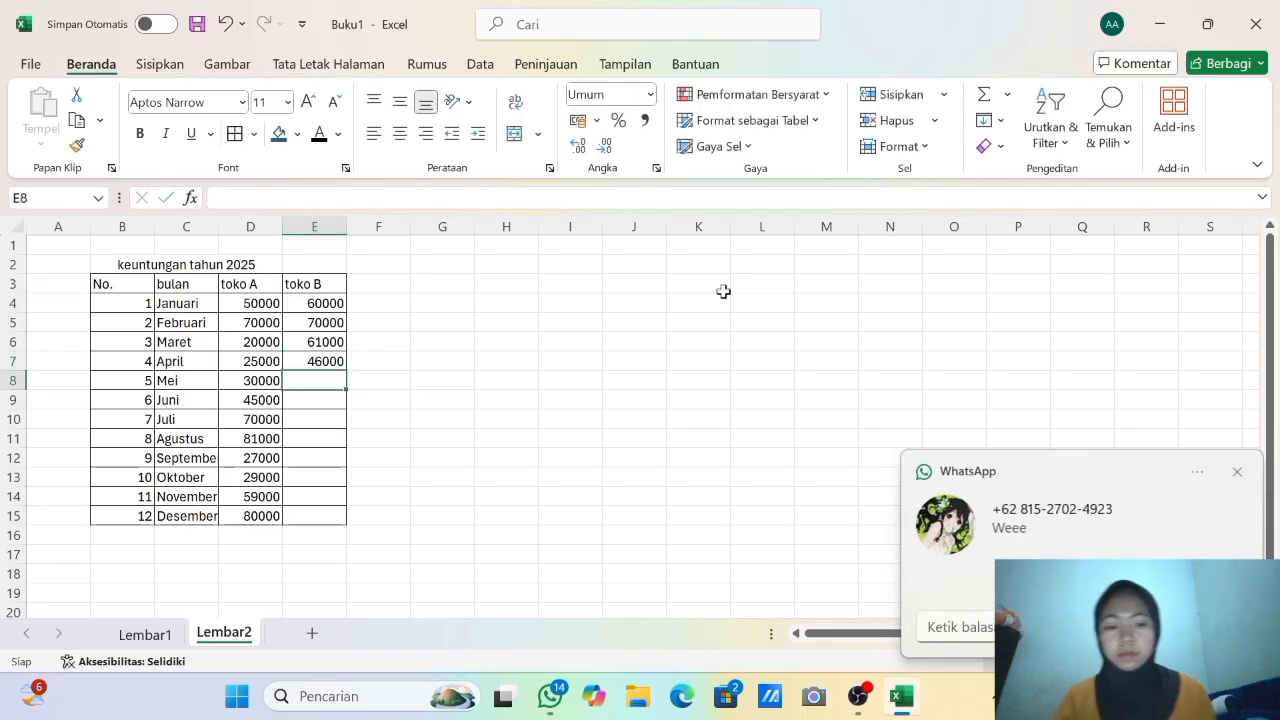
{"action": "left_click", "coordinate": [1237, 474]}
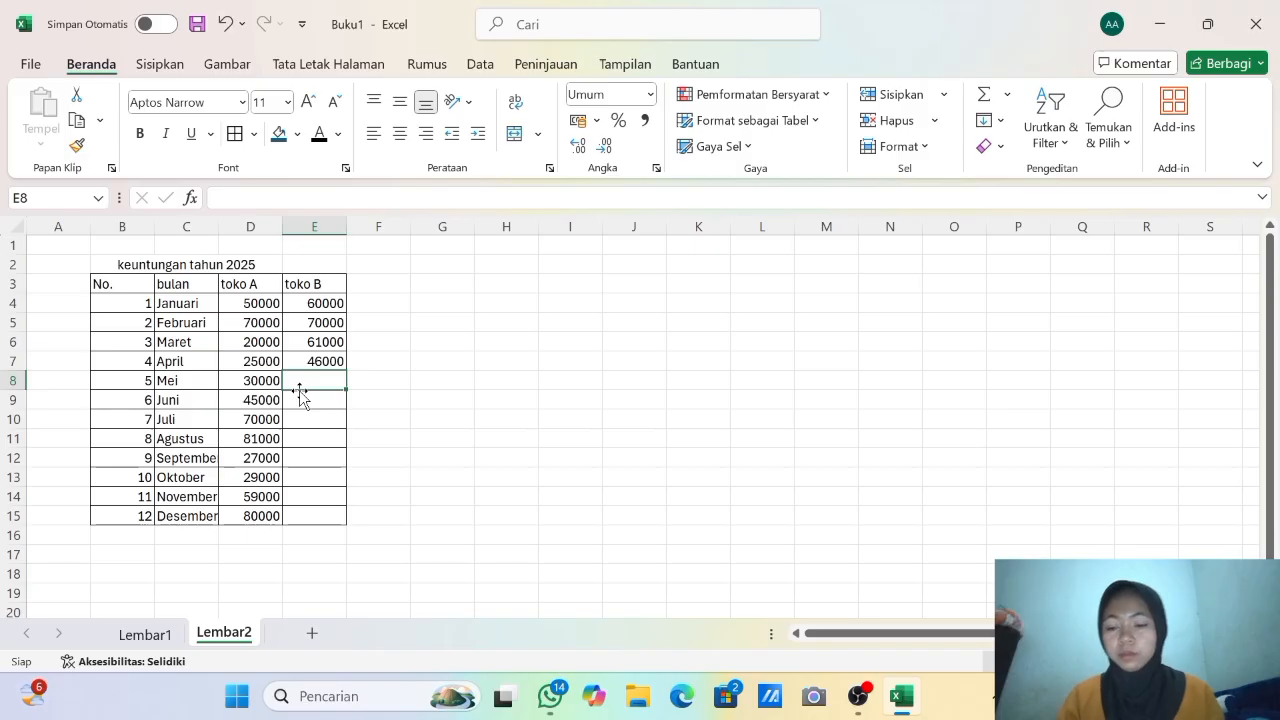
{"action": "type", "text": "45"}
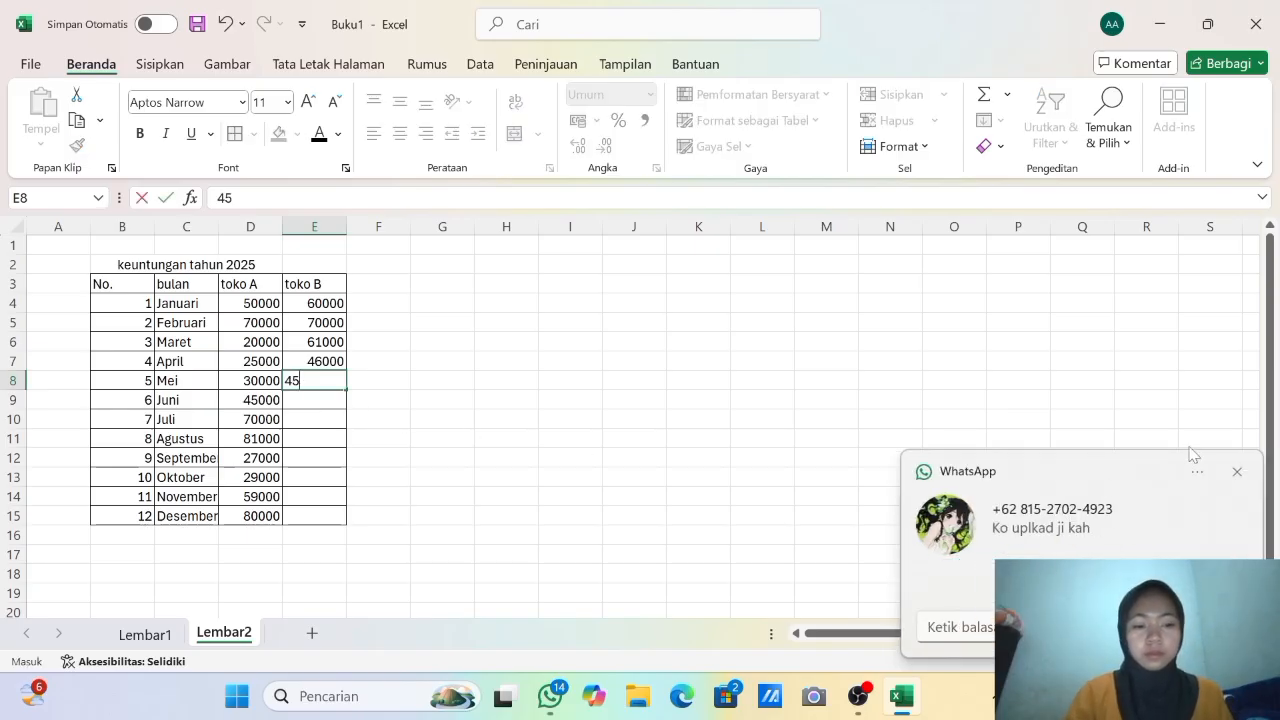
{"action": "left_click", "coordinate": [1236, 472]}
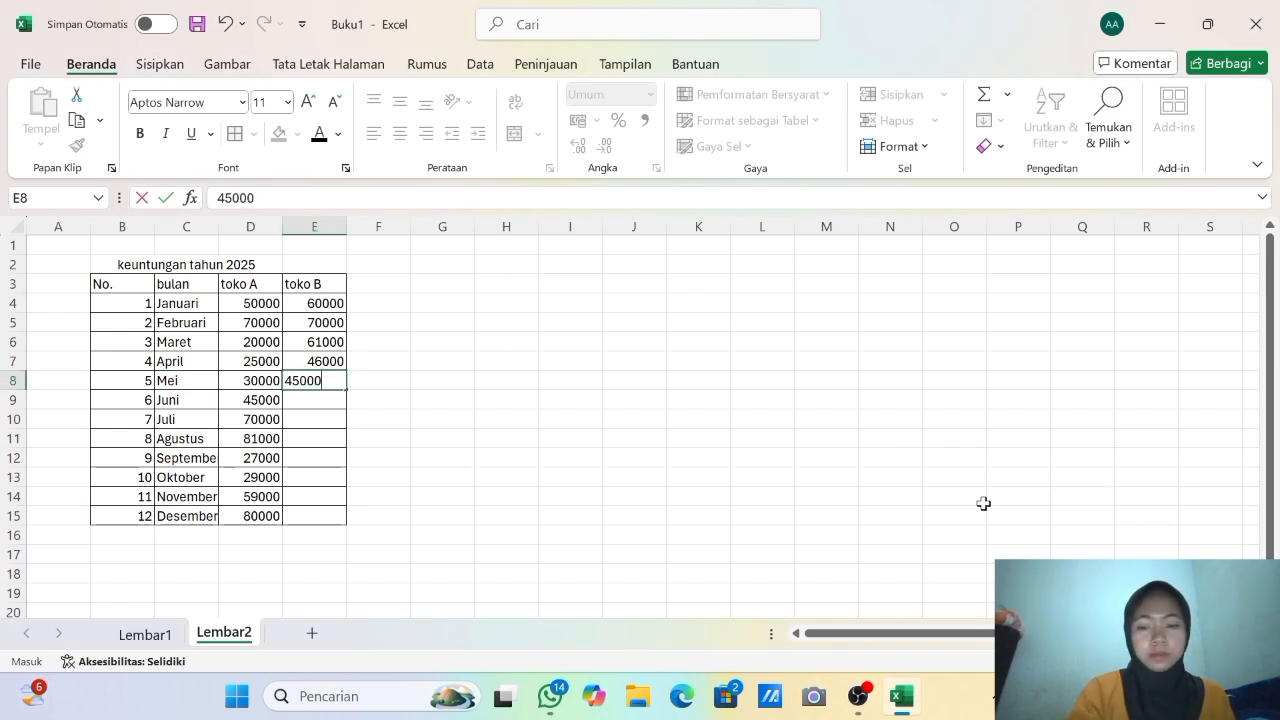
{"action": "key", "text": "Return"}
Enter the toko B profits for Juni and Juli as 27000 and 25000 in cells E9:E10, dismissing the WhatsApp notification.
{"action": "type", "text": "2"}
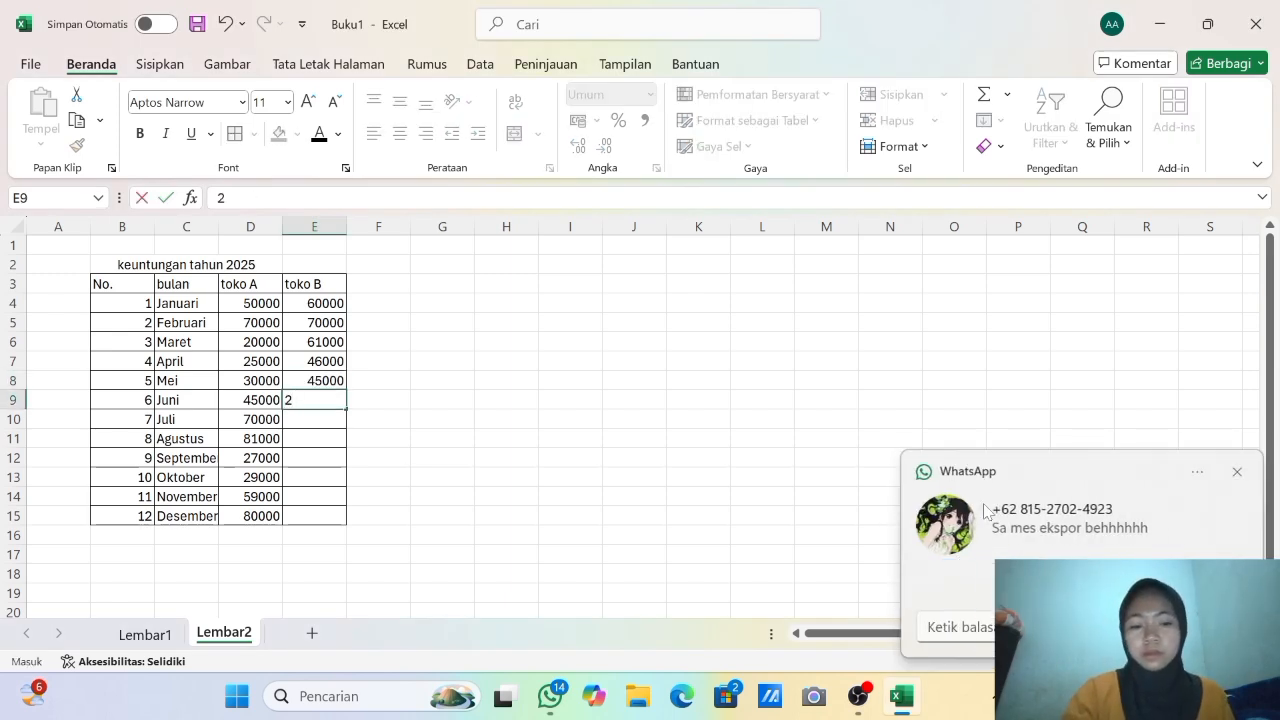
{"action": "left_click", "coordinate": [1240, 468]}
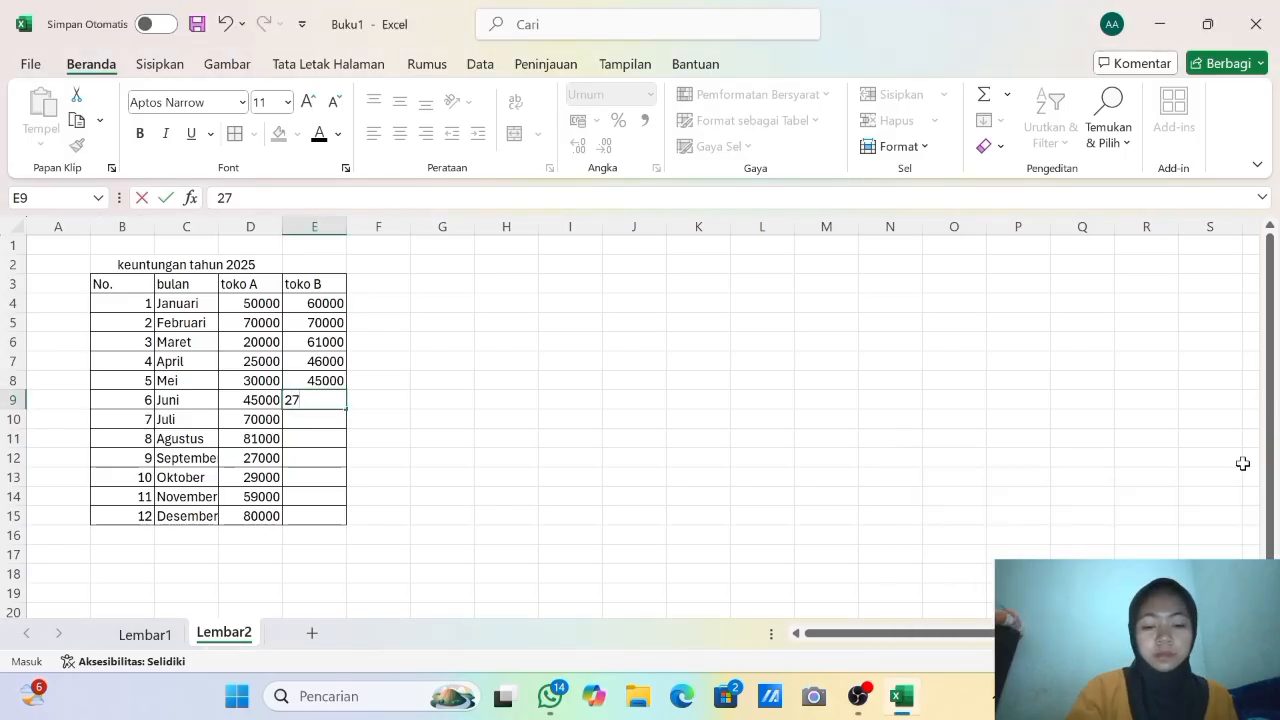
{"action": "type", "text": "7000"}
{"action": "key", "text": "Return"}
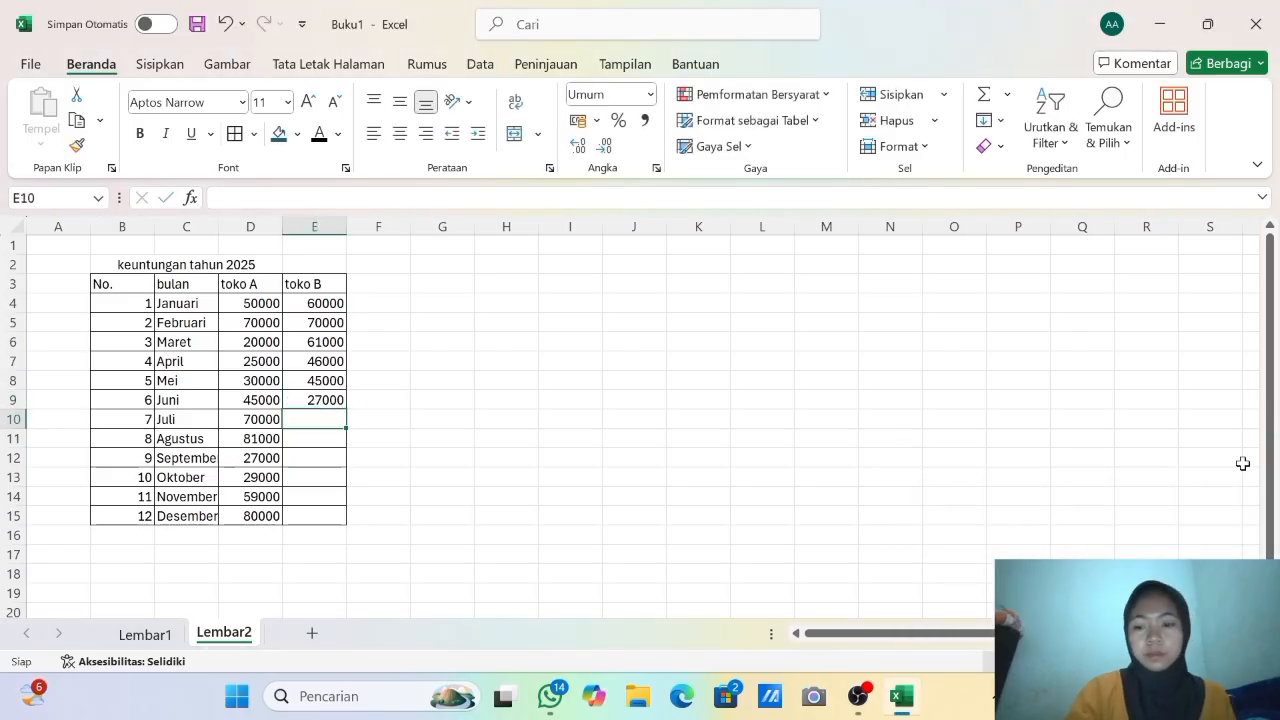
{"action": "type", "text": "25000"}
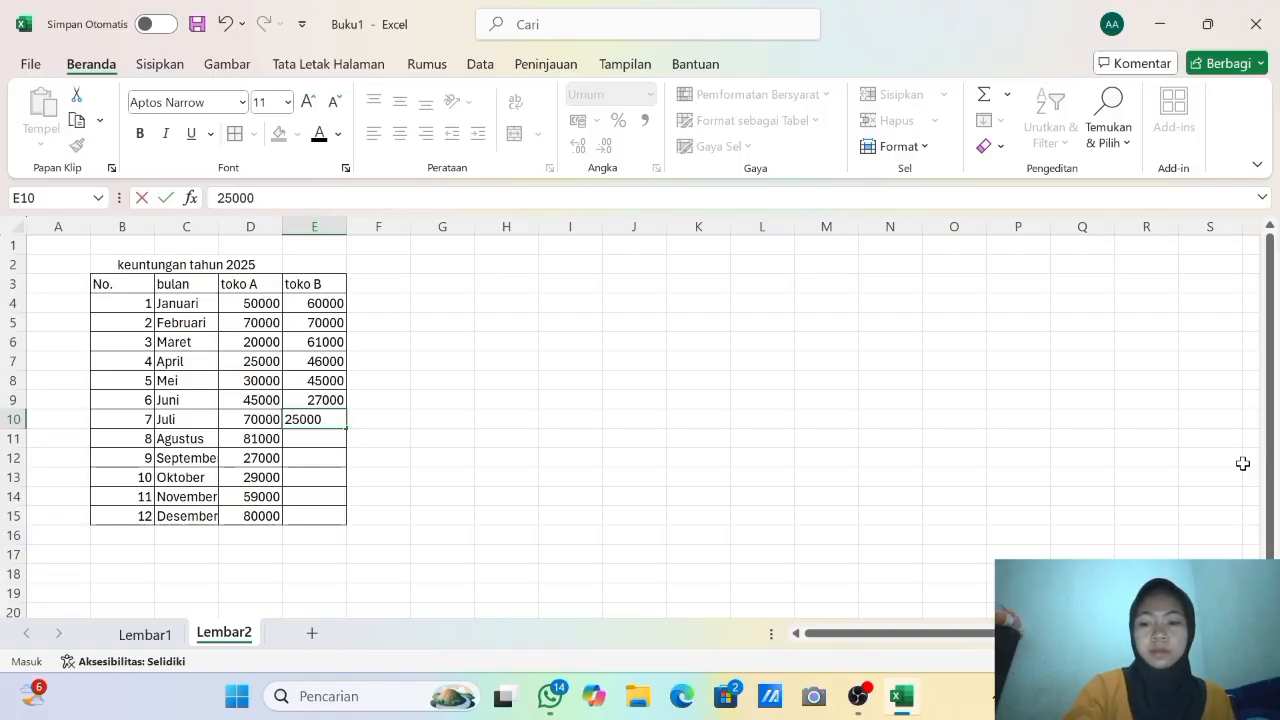
{"action": "key", "text": "Return"}
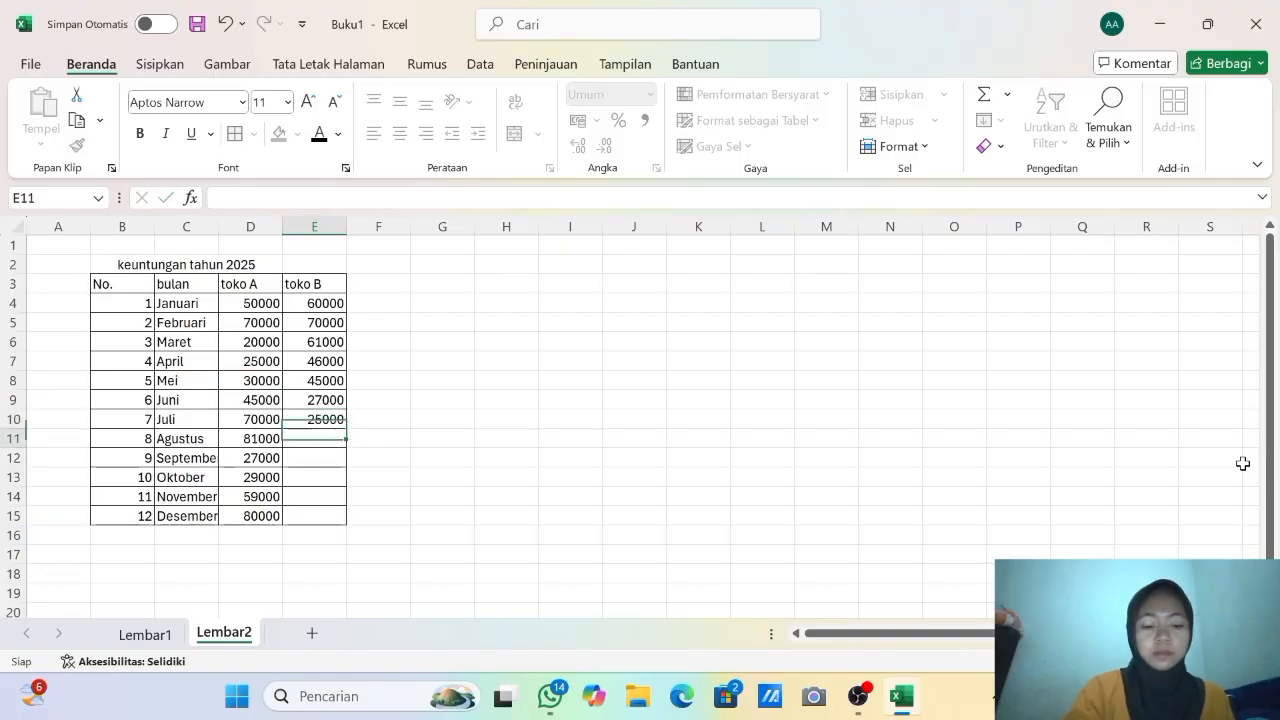
Enter the toko B profits for Agustus to Oktober as 56000, 63000 and 4300 in cells E11:E13.
{"action": "type", "text": "1"}
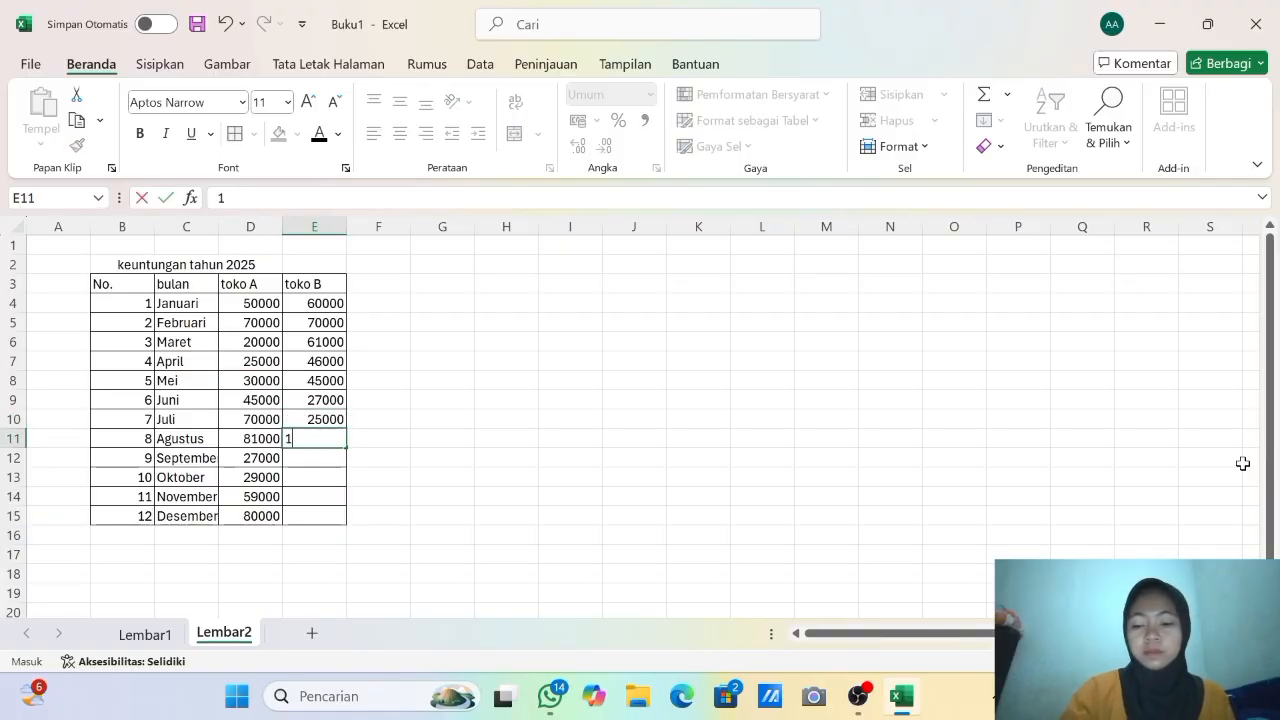
{"action": "type", "text": "56000"}
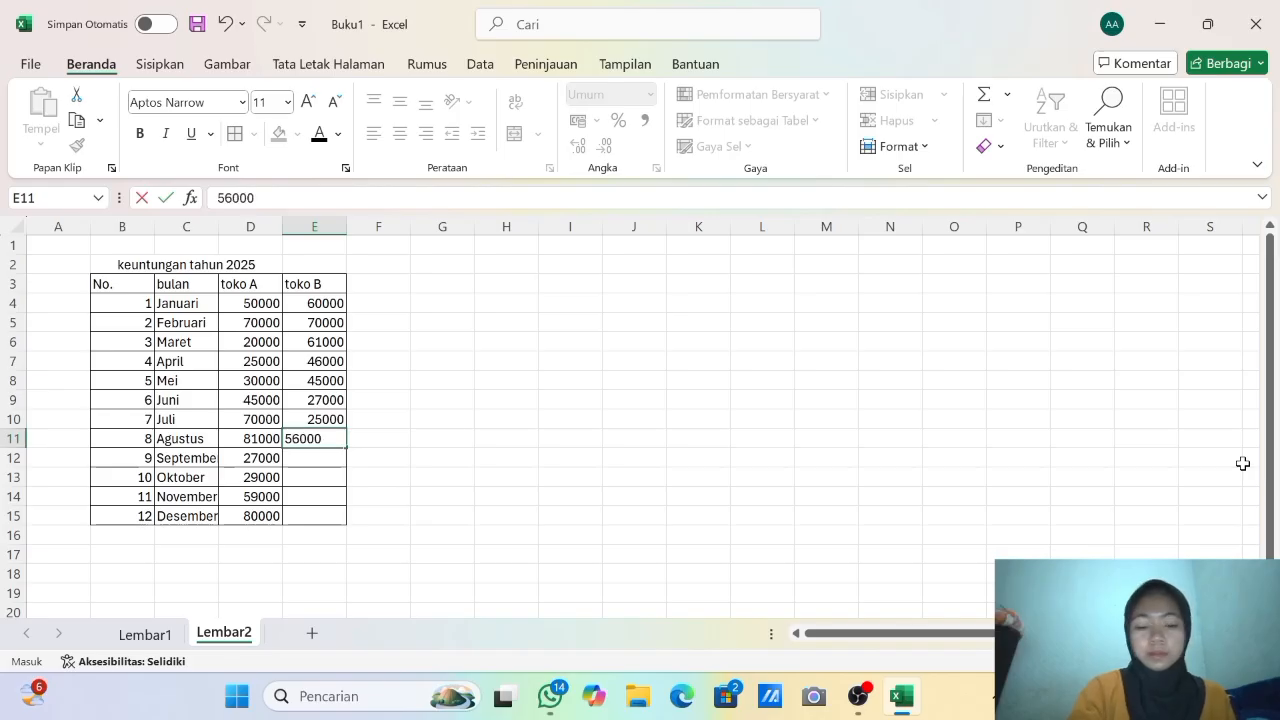
{"action": "key", "text": "Return"}
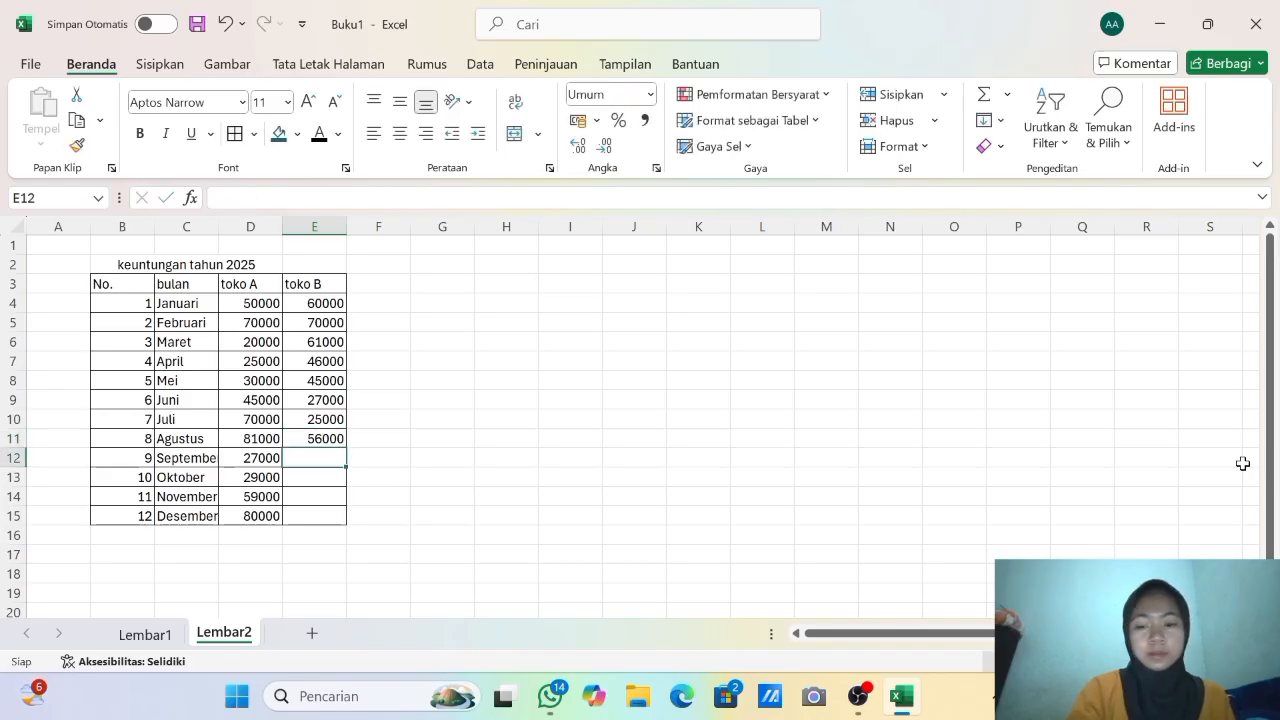
{"action": "type", "text": "7"}
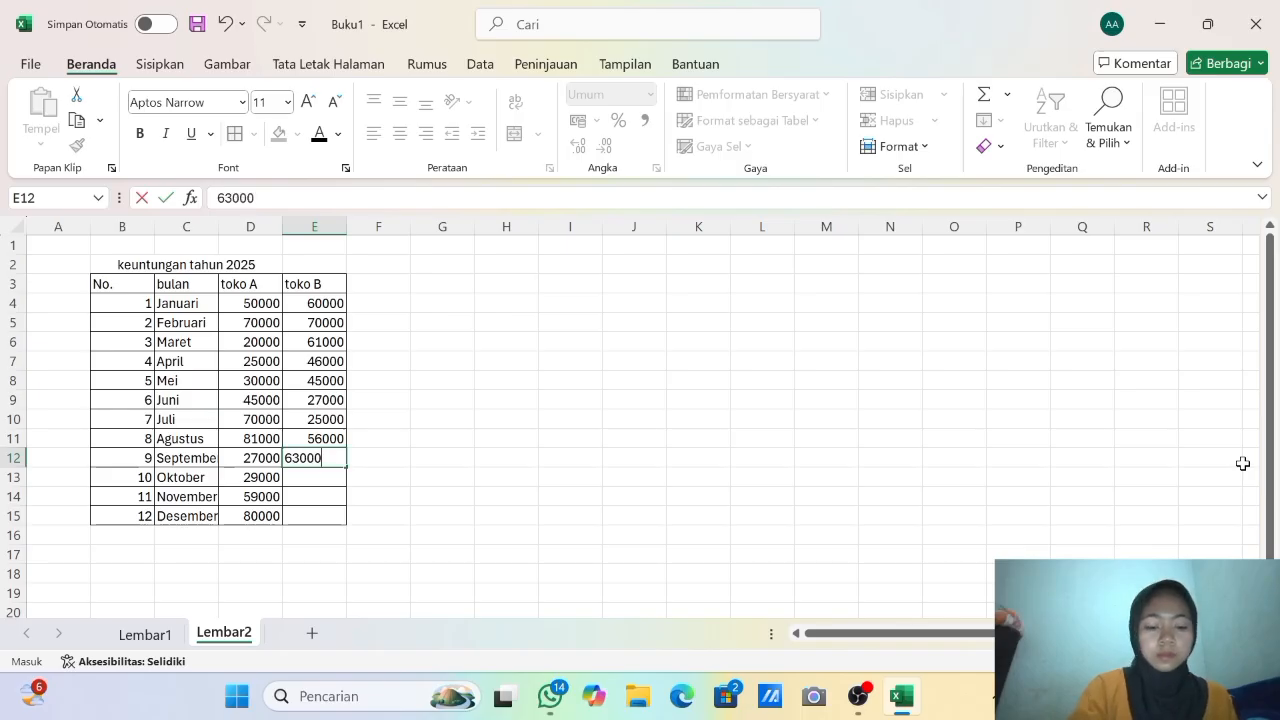
{"action": "key", "text": "Return"}
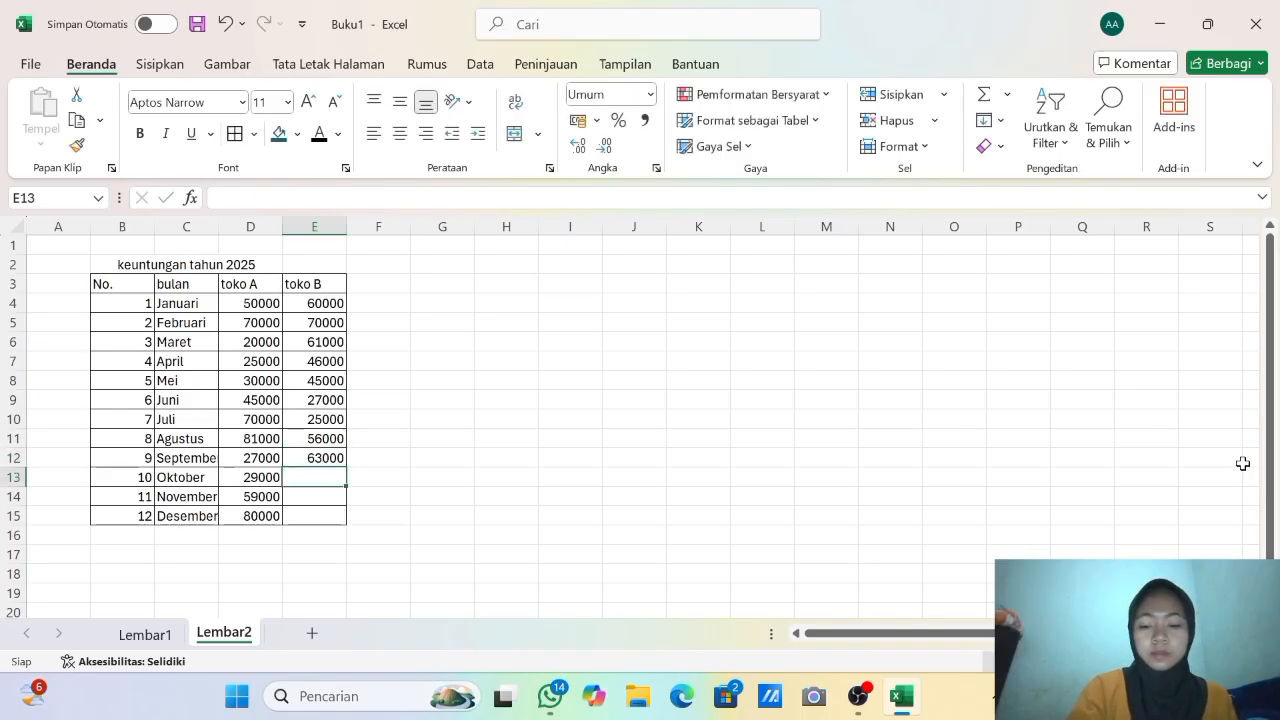
{"action": "type", "text": "4300"}
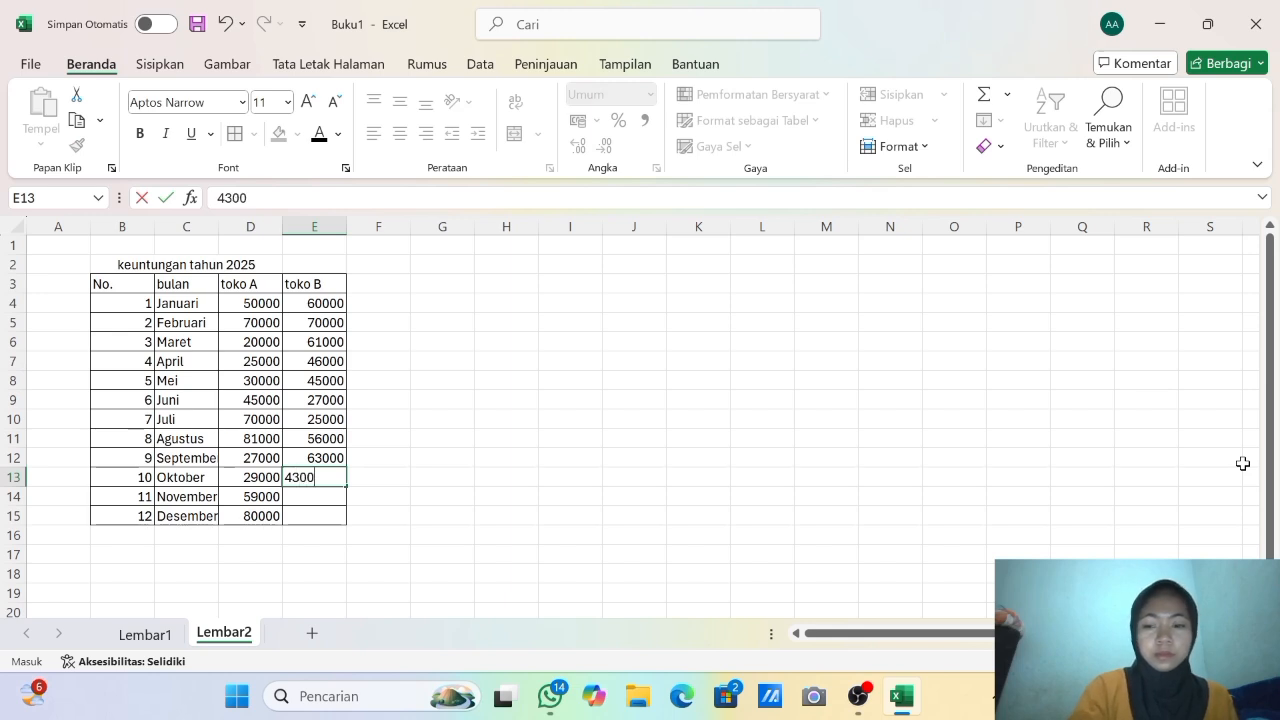
{"action": "key", "text": "Return"}
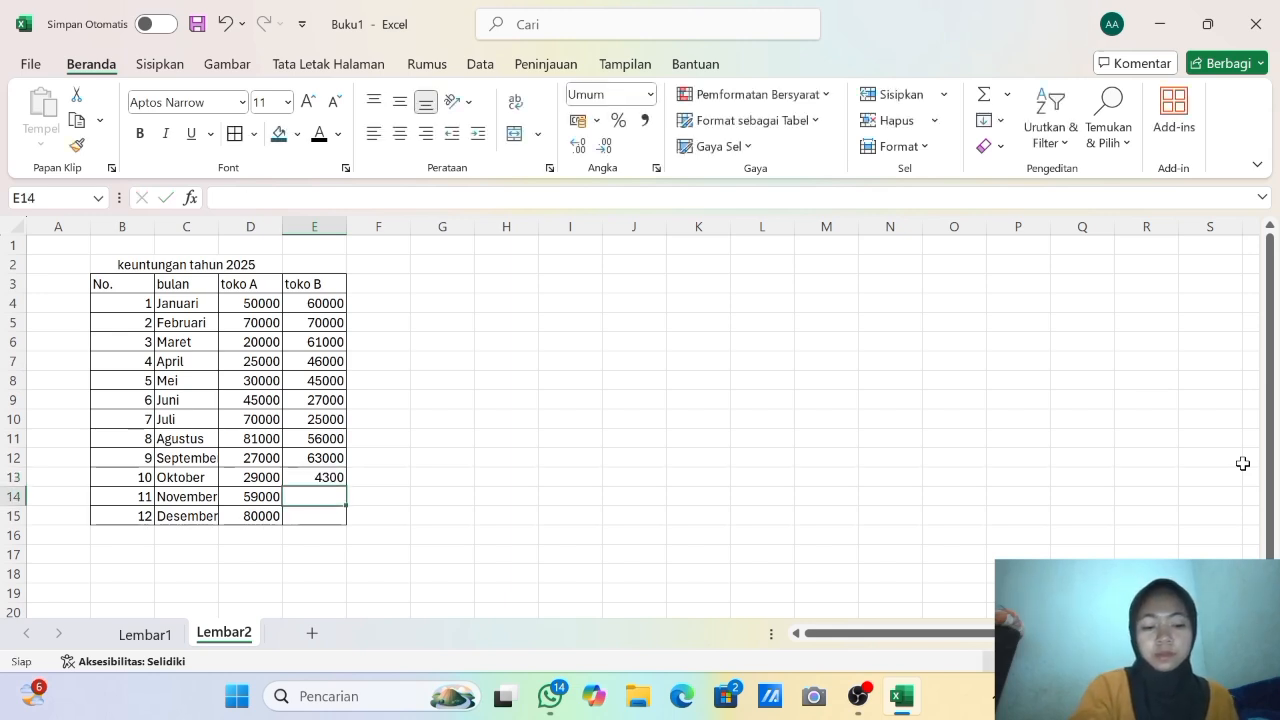
Correct the toko B profit for Oktober to 45000, and enter 70000 for November and 7990 for Desember in E14:E15.
{"action": "key", "text": "Up"}
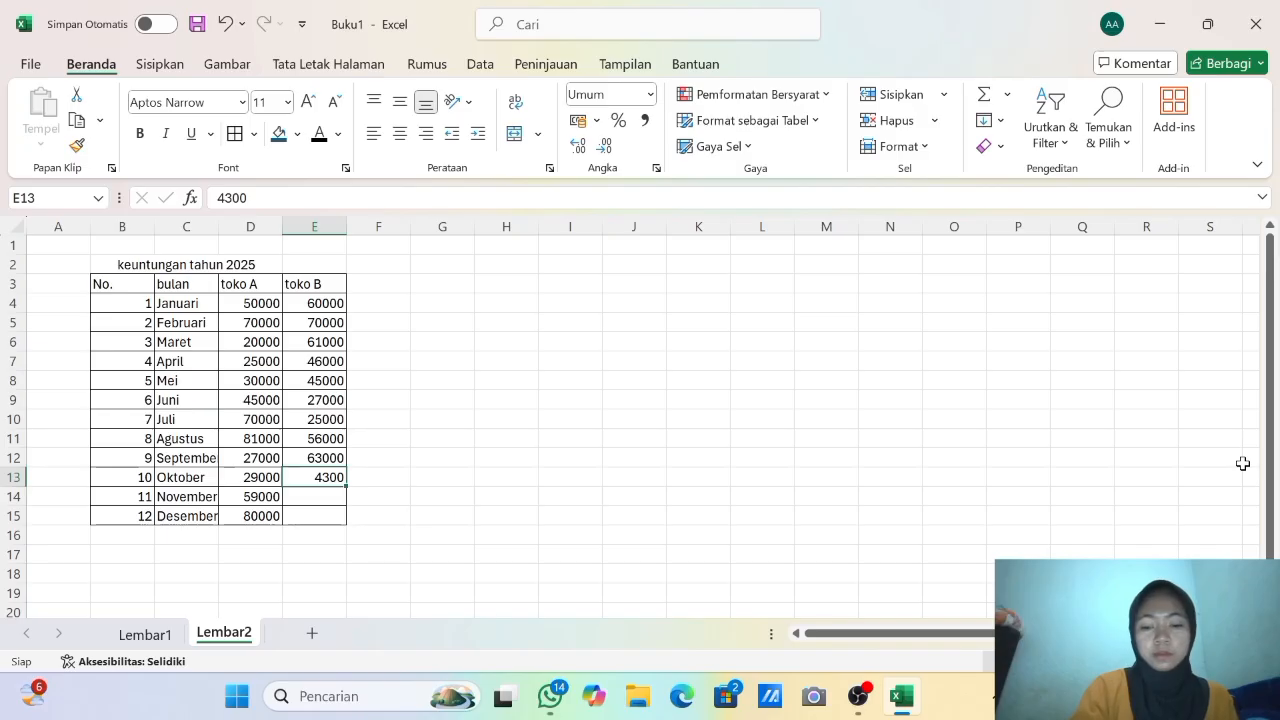
{"action": "key", "text": "BackSpace"}
{"action": "type", "text": "45000"}
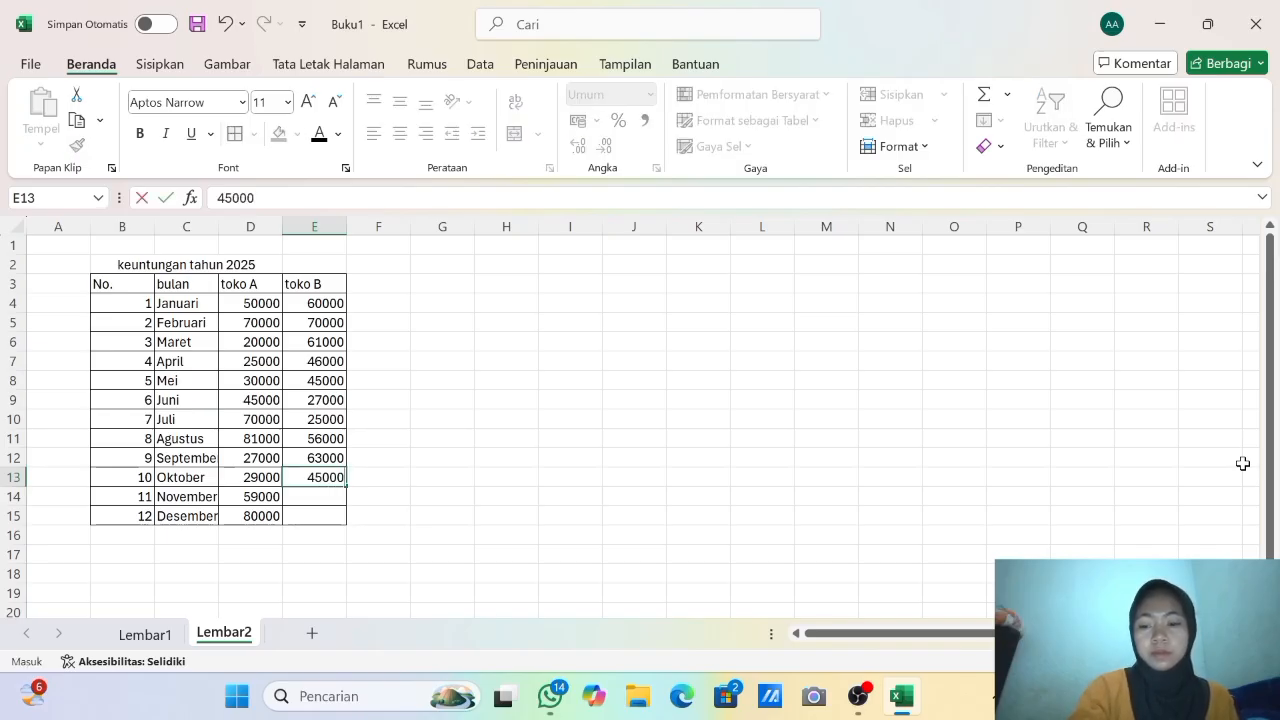
{"action": "key", "text": "Return"}
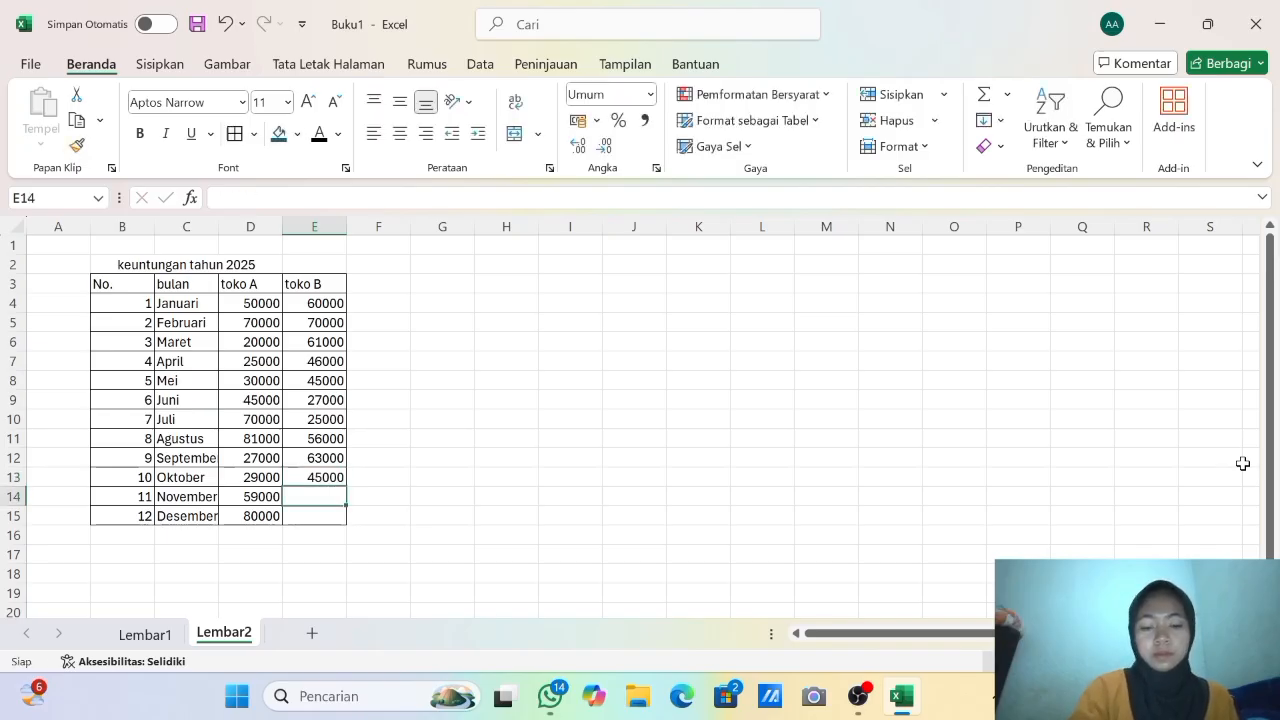
{"action": "type", "text": "70000"}
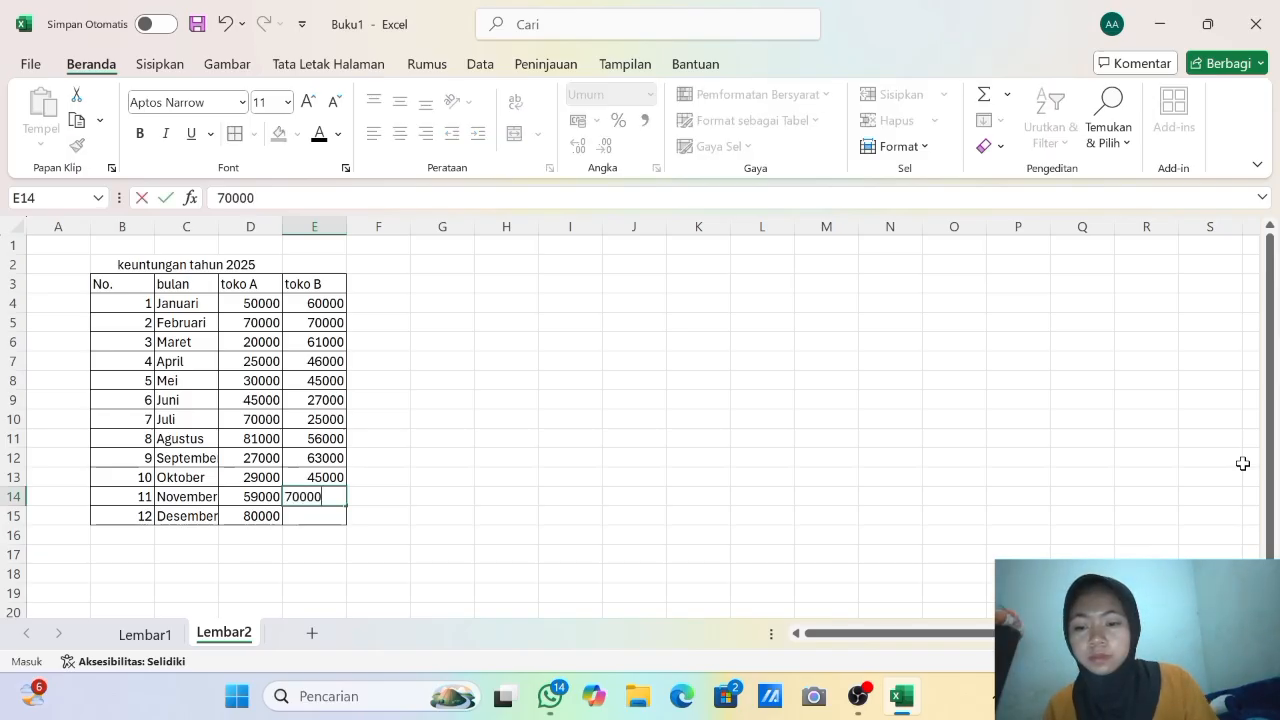
{"action": "key", "text": "Return"}
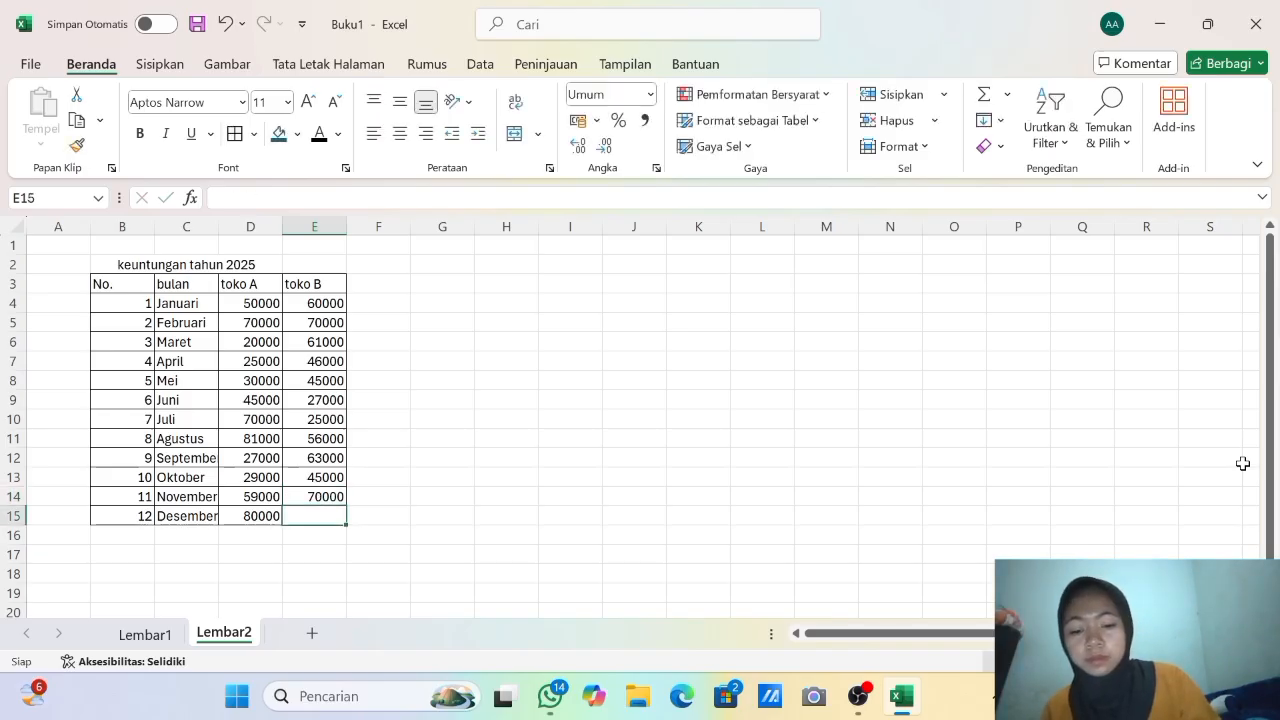
{"action": "type", "text": "7990"}
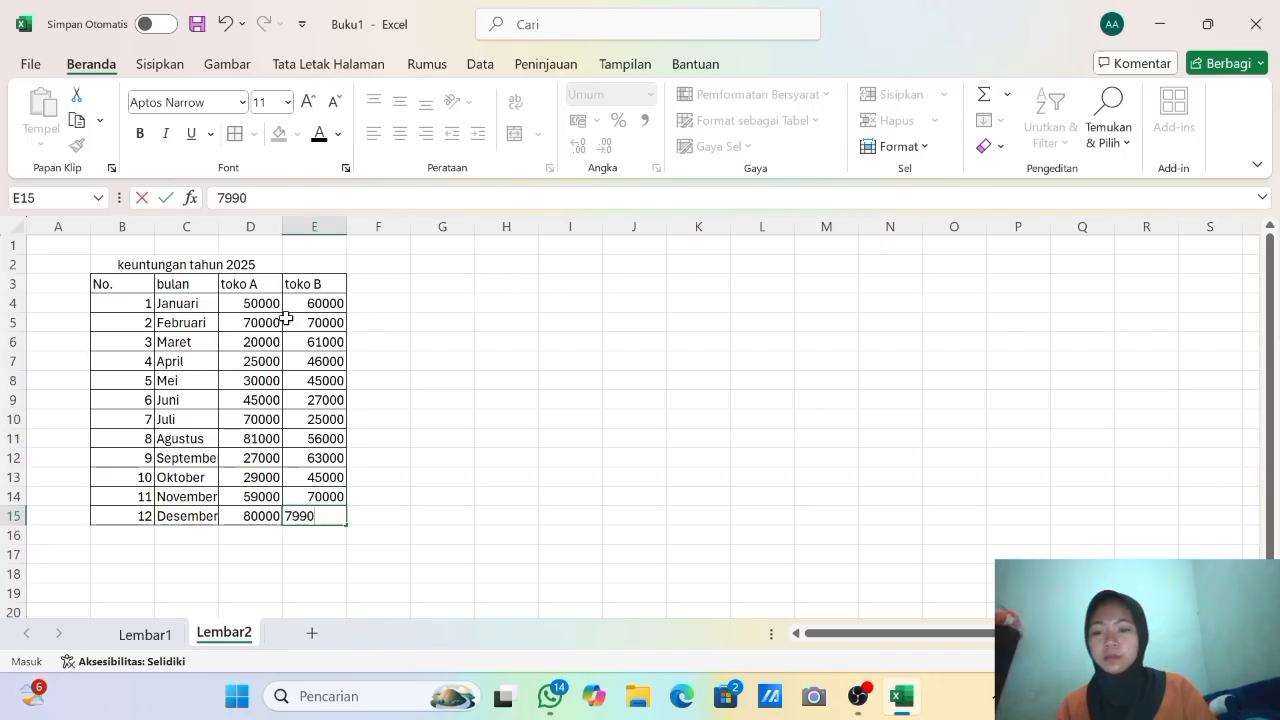
Apply the Rupiah accounting number format to the toko A and toko B profits in D4:E15.
{"action": "left_click_drag", "start_coordinate": [246, 304], "coordinate": [314, 514]}
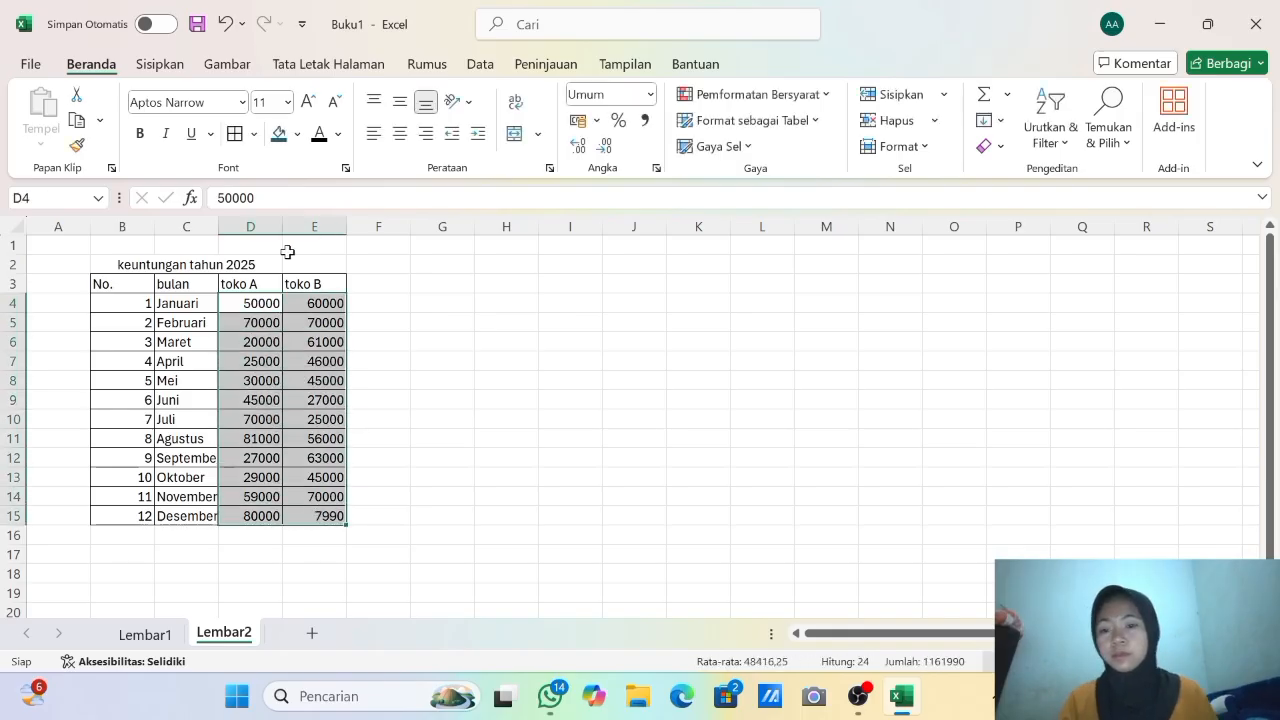
{"action": "left_click", "coordinate": [577, 120]}
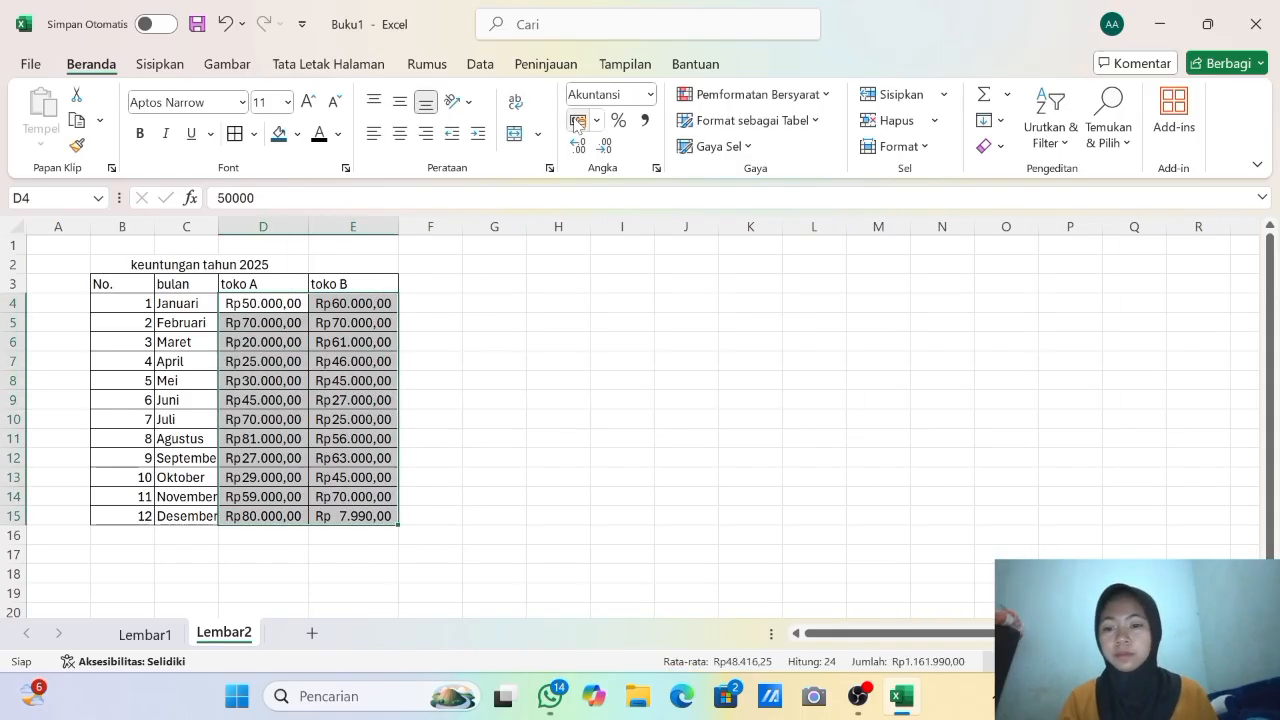
{"action": "left_click", "coordinate": [457, 378]}
Widen columns C, D and E so the month names and Rupiah amounts have more room.
{"action": "left_click", "coordinate": [204, 226]}
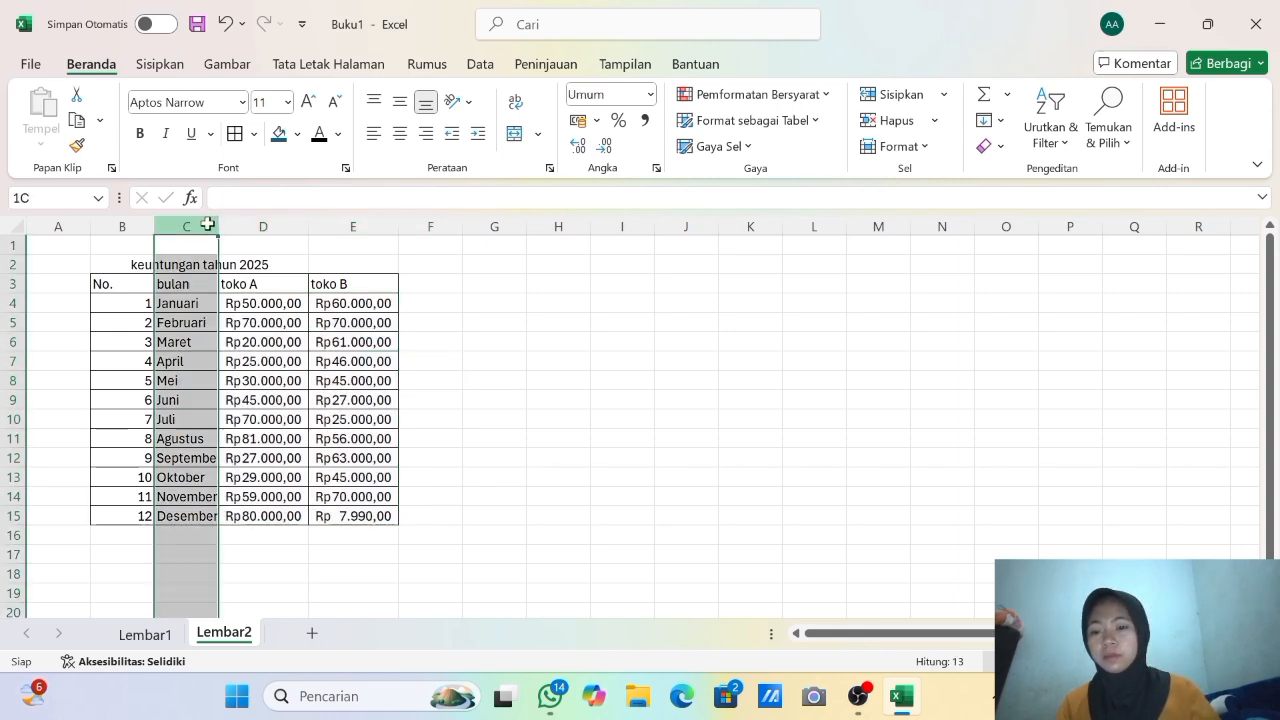
{"action": "left_click_drag", "start_coordinate": [215, 229], "coordinate": [228, 228]}
{"action": "left_click_drag", "start_coordinate": [320, 226], "coordinate": [331, 227]}
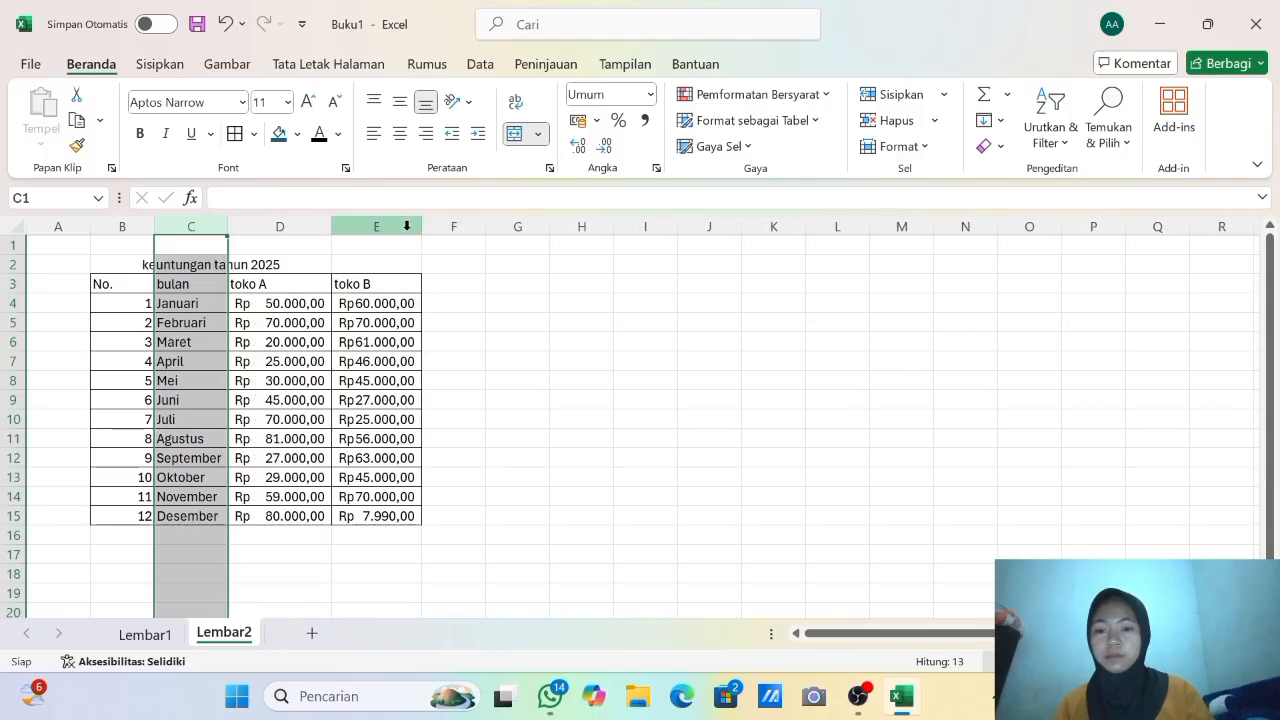
{"action": "left_click_drag", "start_coordinate": [419, 229], "coordinate": [437, 229]}
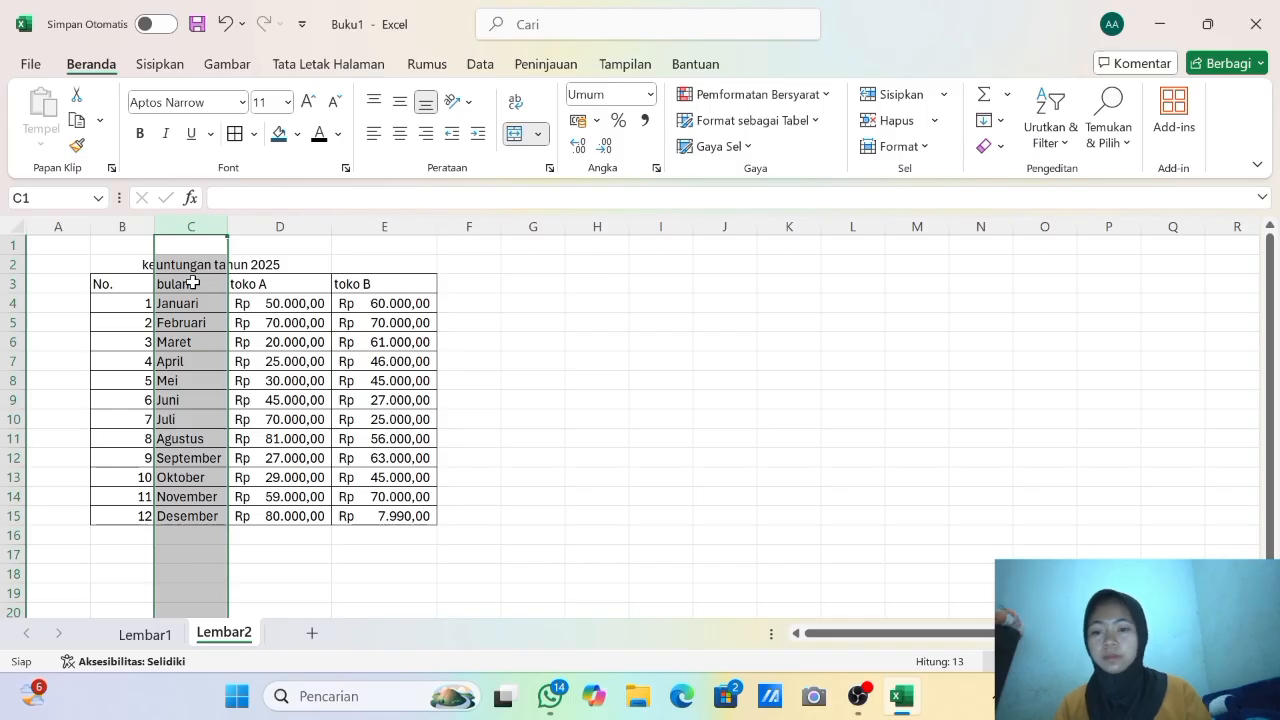
Center the contents of table range B3:E15 both vertically and horizontally.
{"action": "left_click", "coordinate": [134, 285]}
{"action": "key", "text": "F2"}
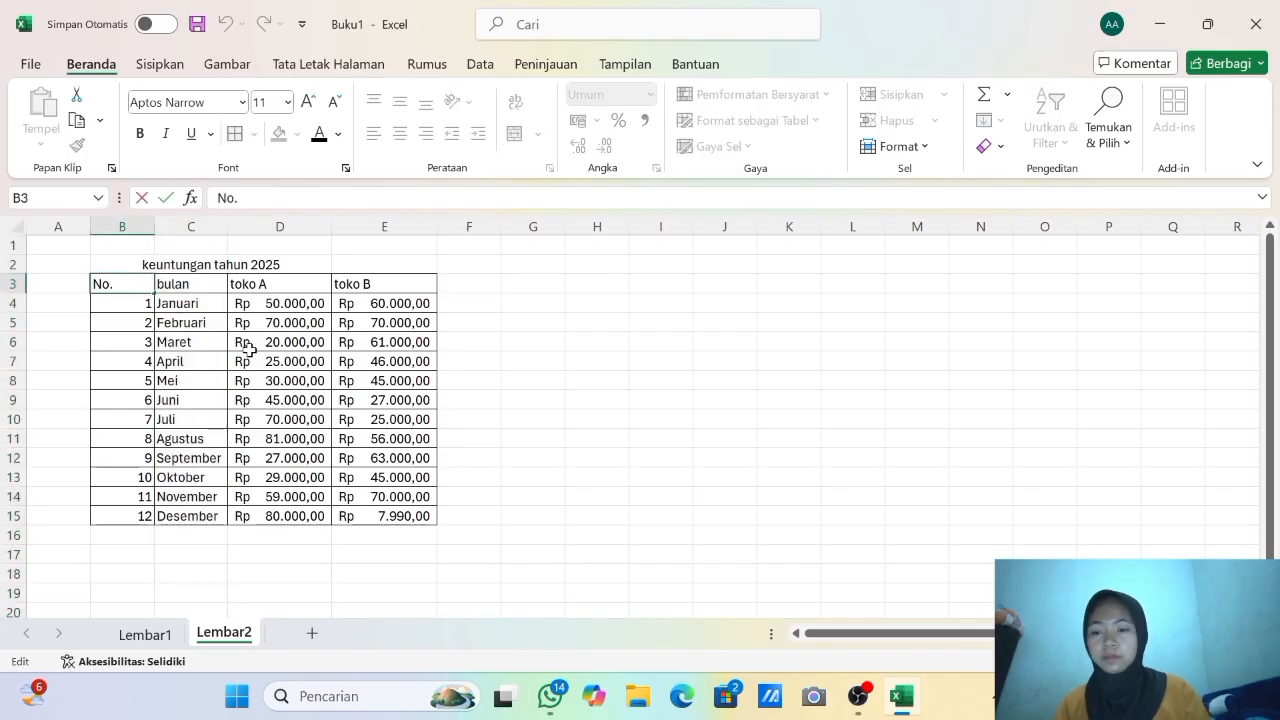
{"action": "left_click", "coordinate": [100, 264]}
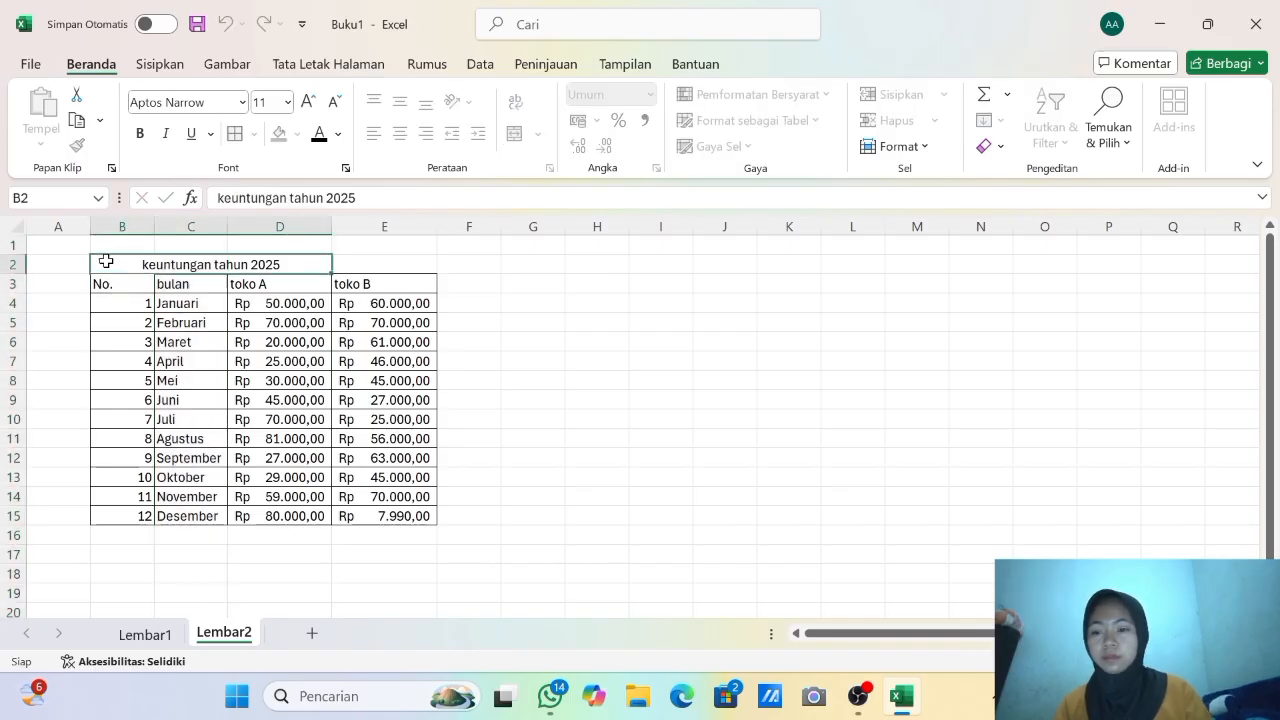
{"action": "left_click", "coordinate": [102, 284]}
{"action": "left_click_drag", "start_coordinate": [102, 284], "coordinate": [409, 517]}
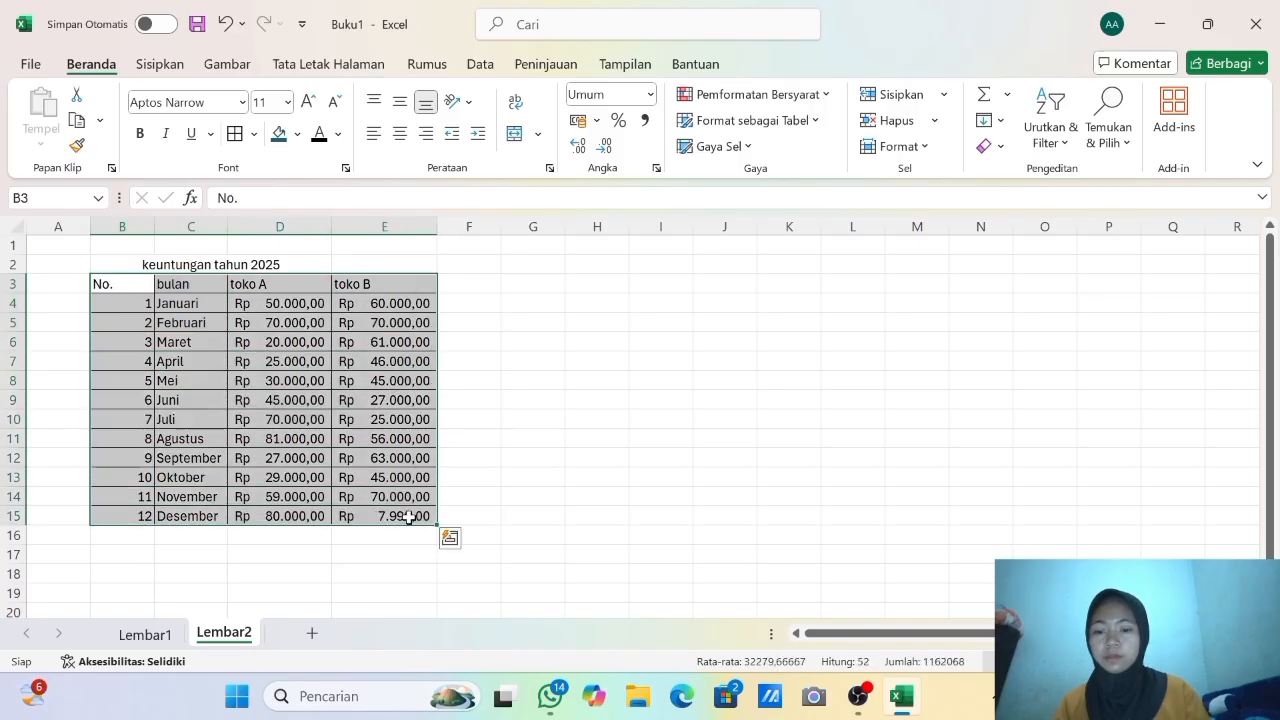
{"action": "left_click", "coordinate": [400, 104]}
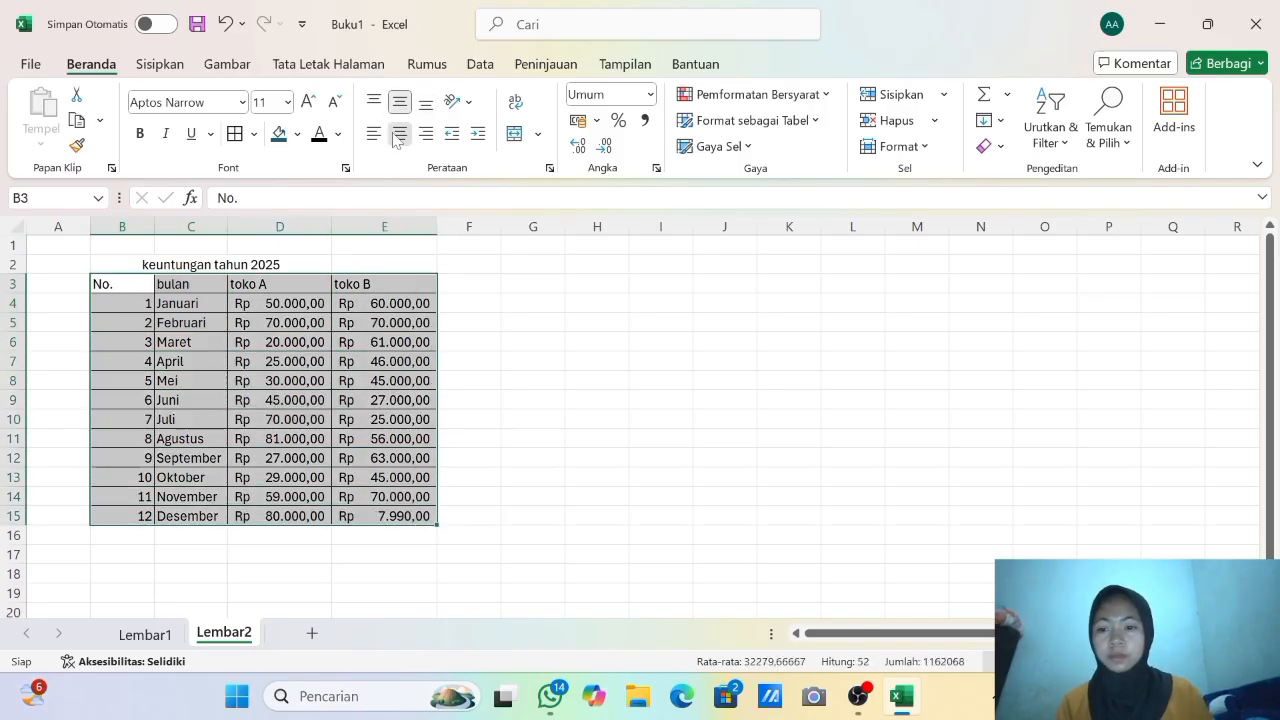
{"action": "left_click", "coordinate": [399, 133]}
{"action": "left_click", "coordinate": [466, 400]}
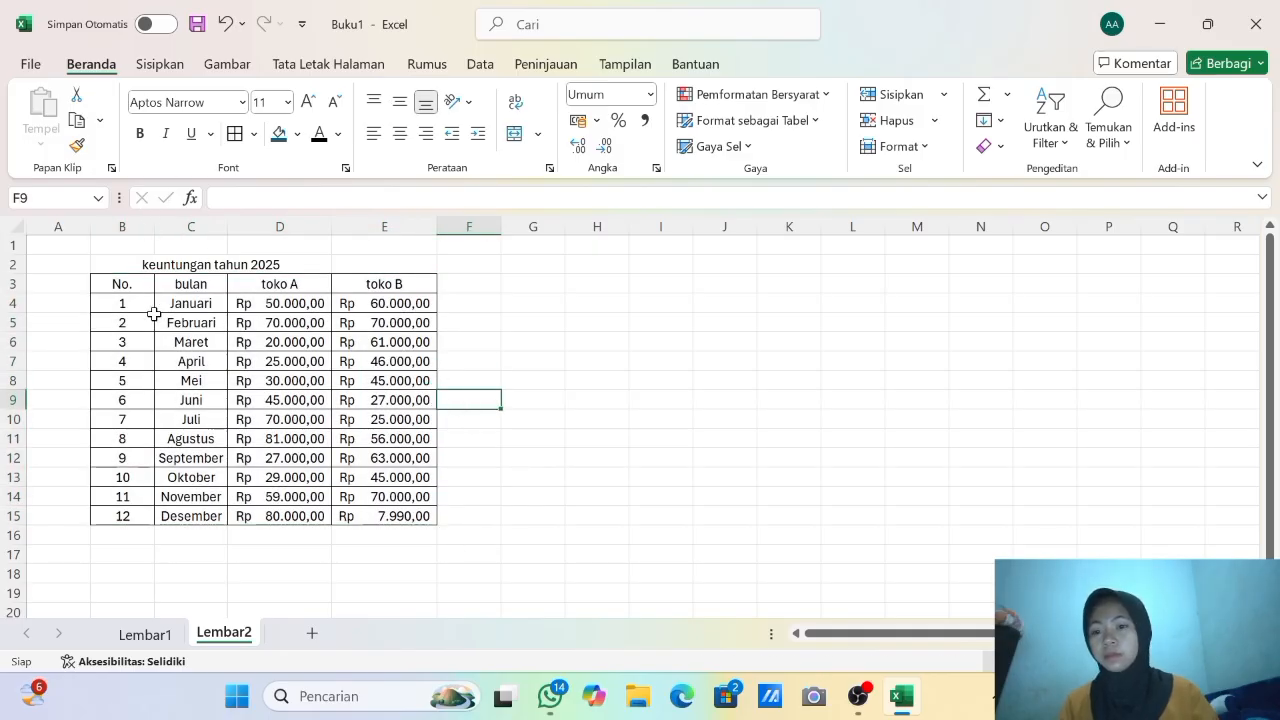
Narrow the No. column and left-align the month names in C4:C15.
{"action": "left_click_drag", "start_coordinate": [158, 231], "coordinate": [141, 228]}
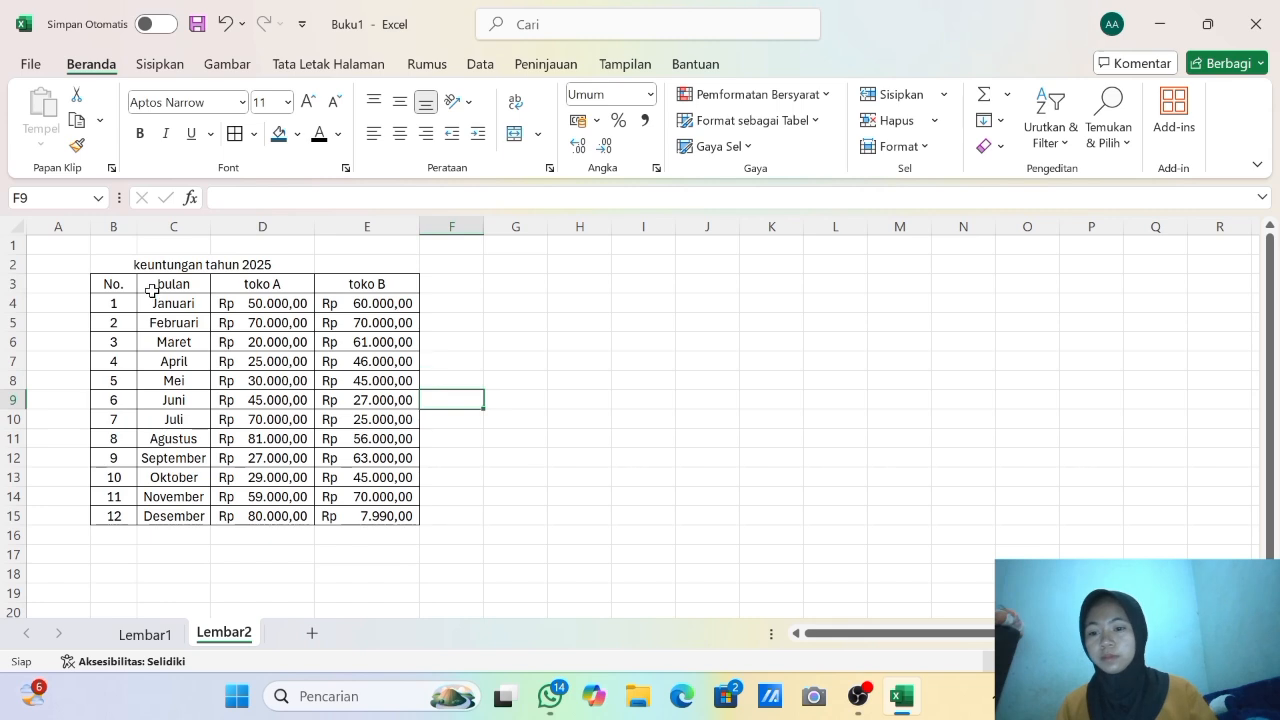
{"action": "left_click_drag", "start_coordinate": [155, 302], "coordinate": [160, 517]}
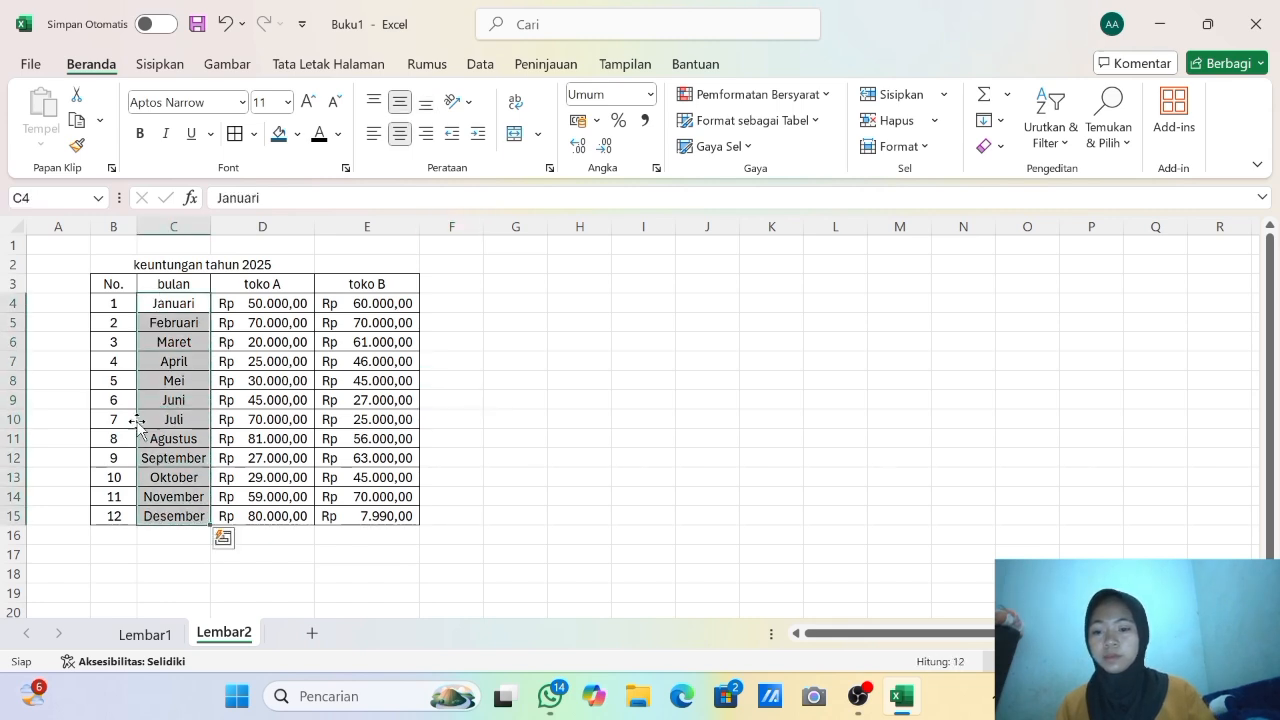
{"action": "left_click", "coordinate": [373, 133]}
{"action": "left_click", "coordinate": [584, 388]}
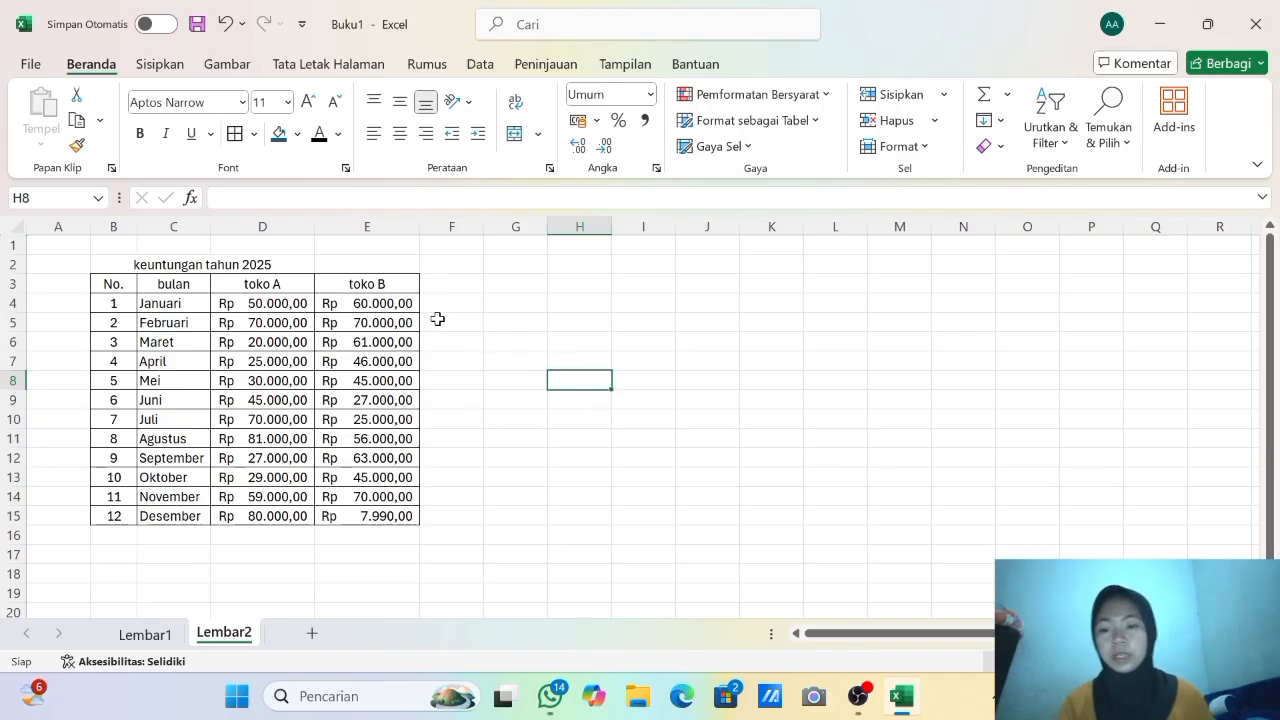
Merge and center the title "keuntungan tahun 2025" across B2:E2 to span the full table width.
{"action": "left_click", "coordinate": [135, 258]}
{"action": "left_click_drag", "start_coordinate": [135, 258], "coordinate": [382, 268]}
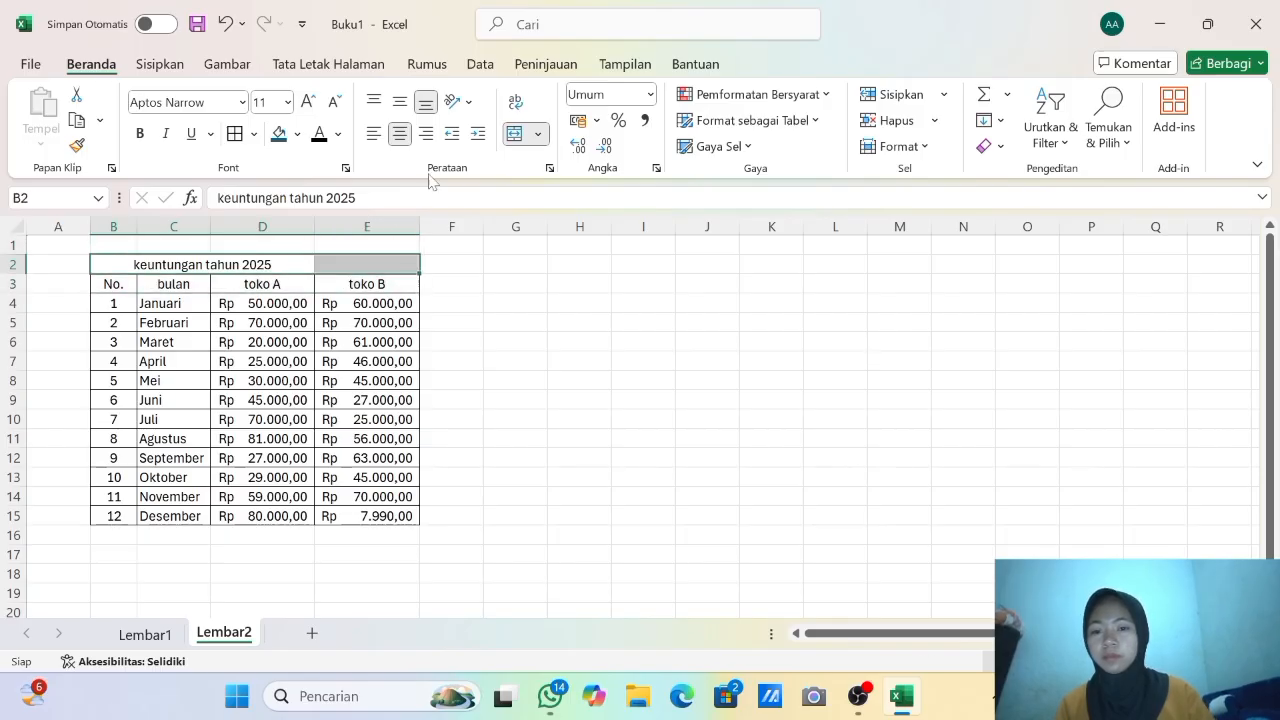
{"action": "left_click", "coordinate": [513, 134]}
{"action": "left_click", "coordinate": [503, 384]}
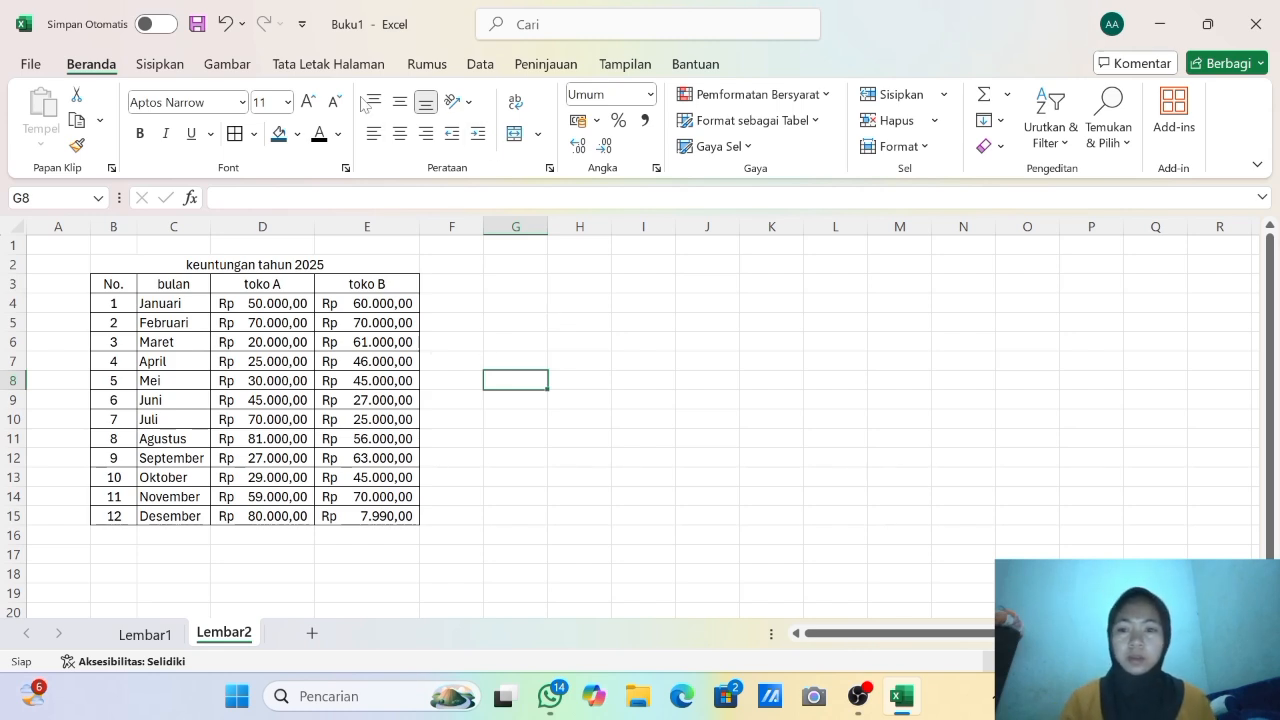
{"action": "left_click", "coordinate": [150, 63]}
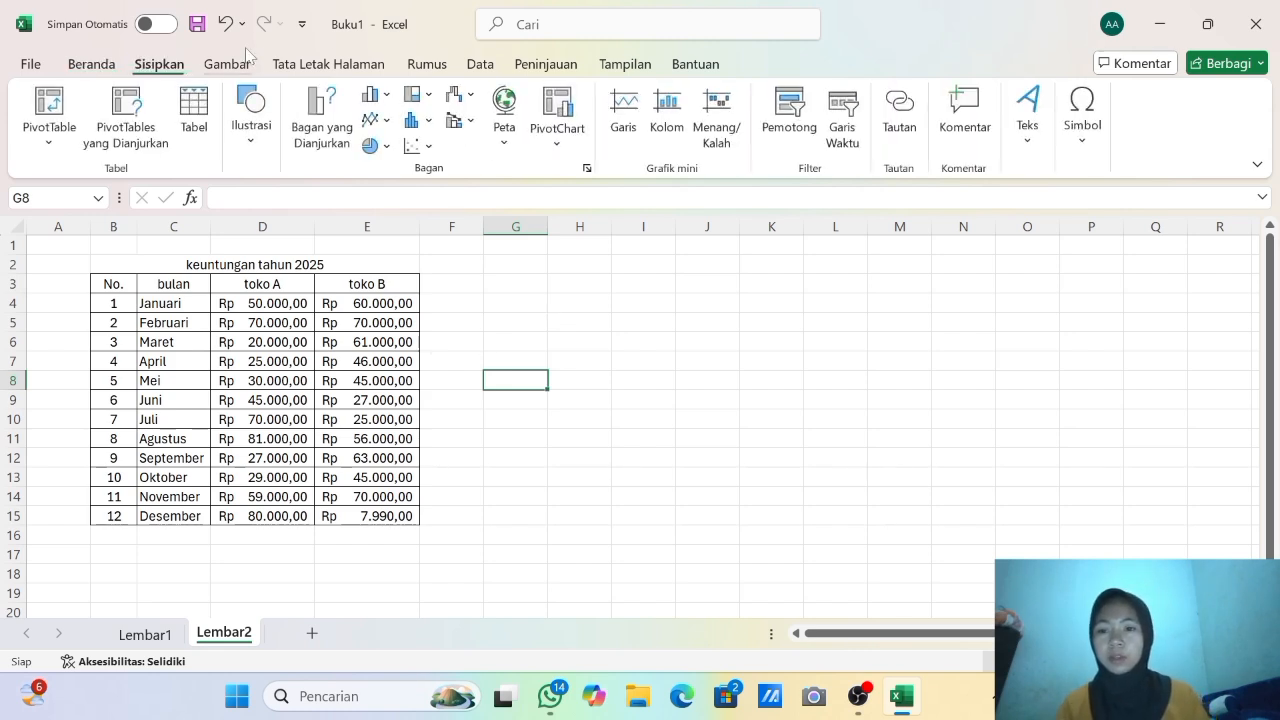
{"action": "left_click_drag", "start_coordinate": [108, 305], "coordinate": [106, 292]}
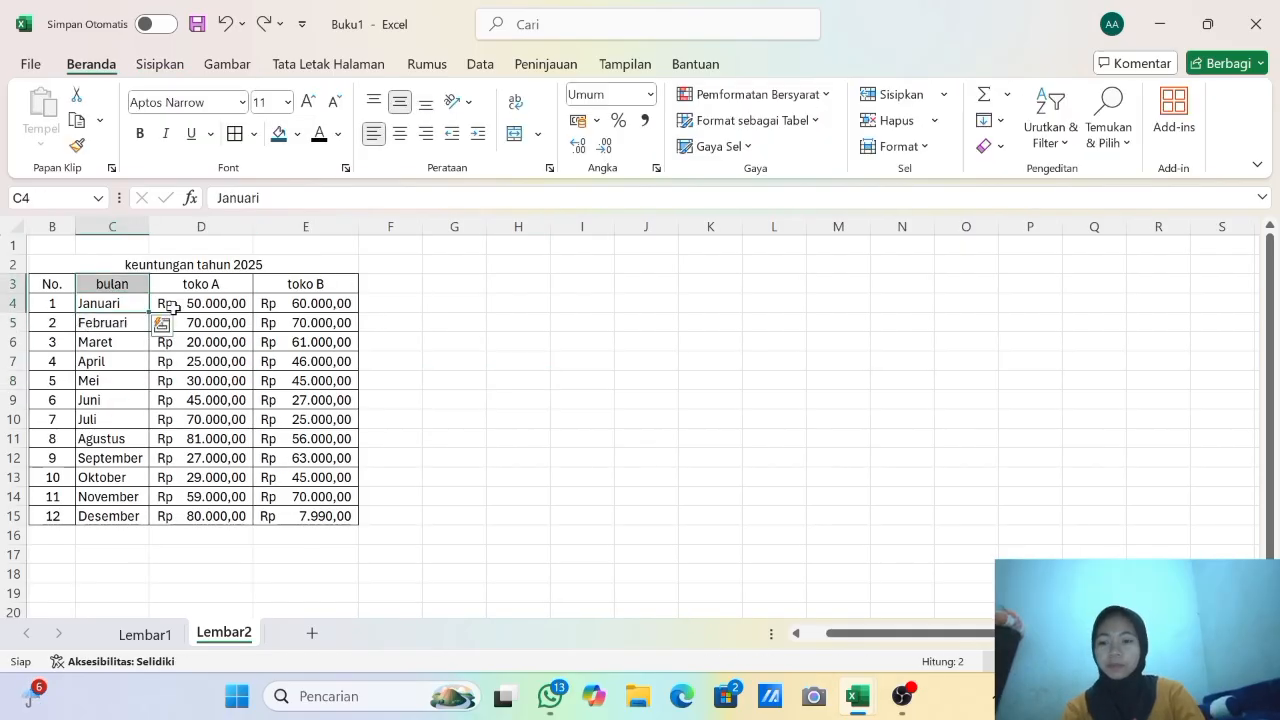
{"action": "left_click", "coordinate": [448, 357]}
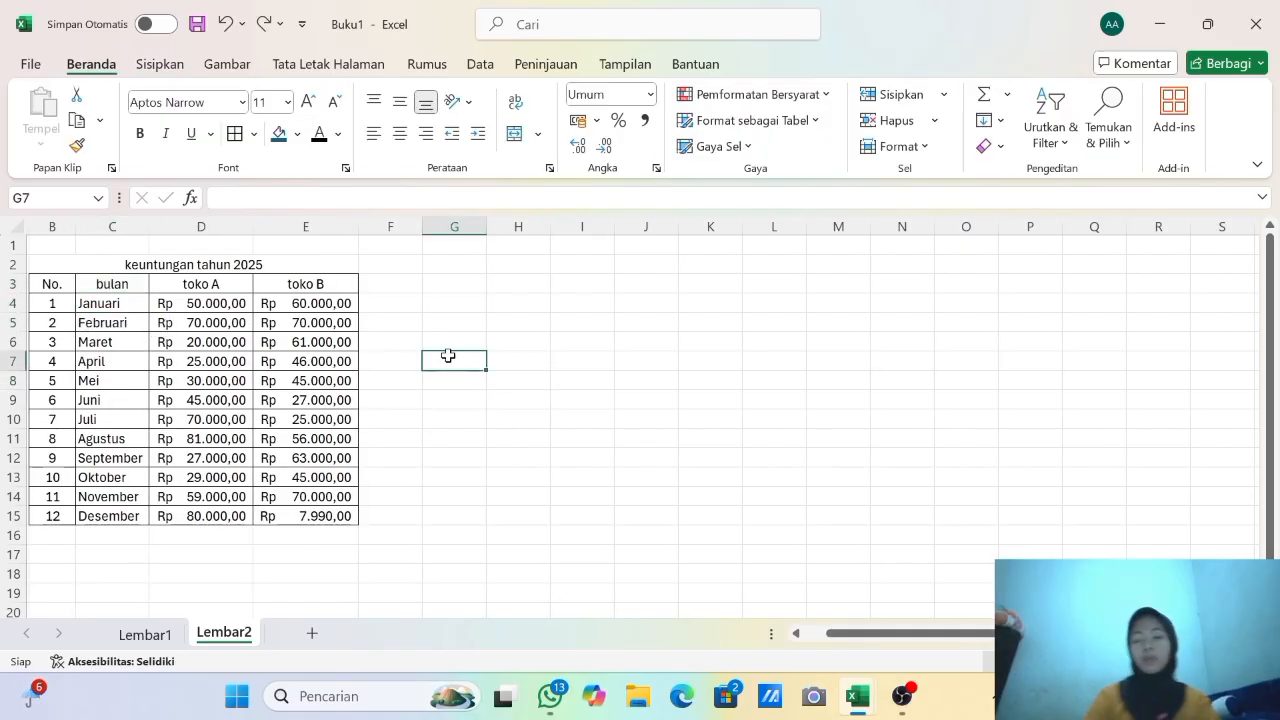
{"action": "double_click", "coordinate": [113, 303]}
{"action": "left_click_drag", "start_coordinate": [113, 303], "coordinate": [80, 303]}
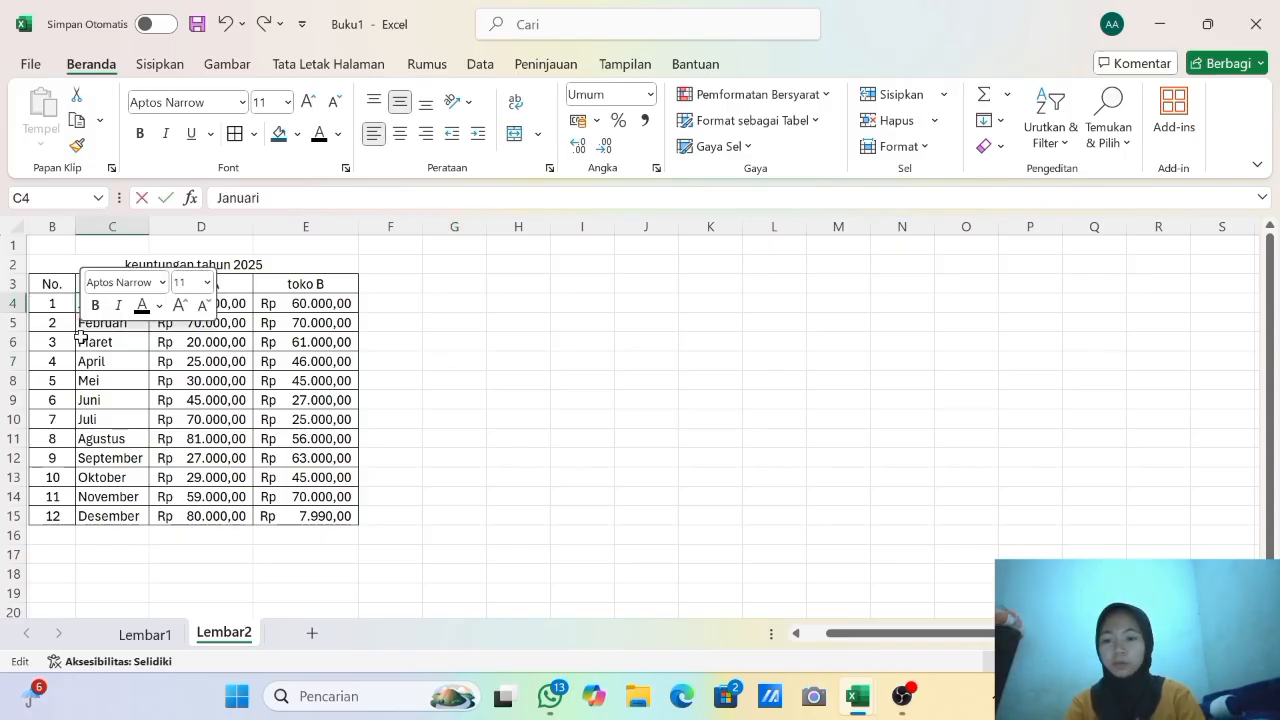
{"action": "left_click_drag", "start_coordinate": [464, 353], "coordinate": [381, 381]}
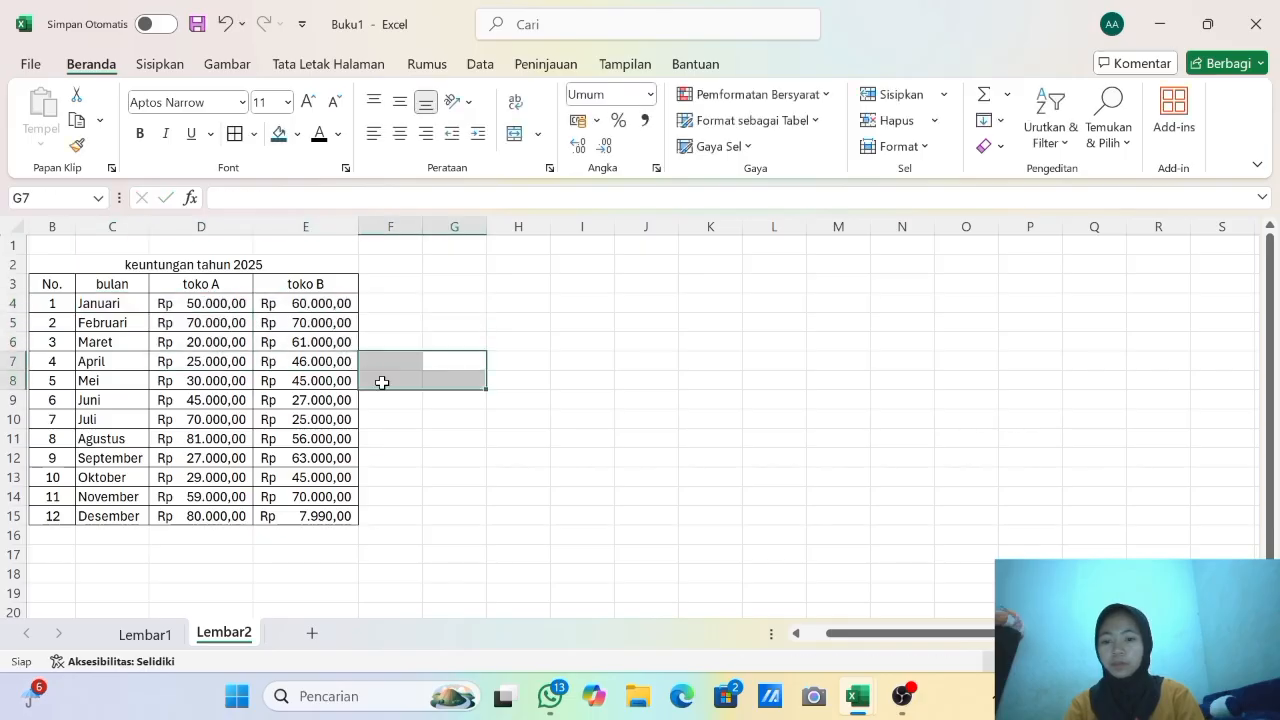
{"action": "left_click", "coordinate": [305, 322]}
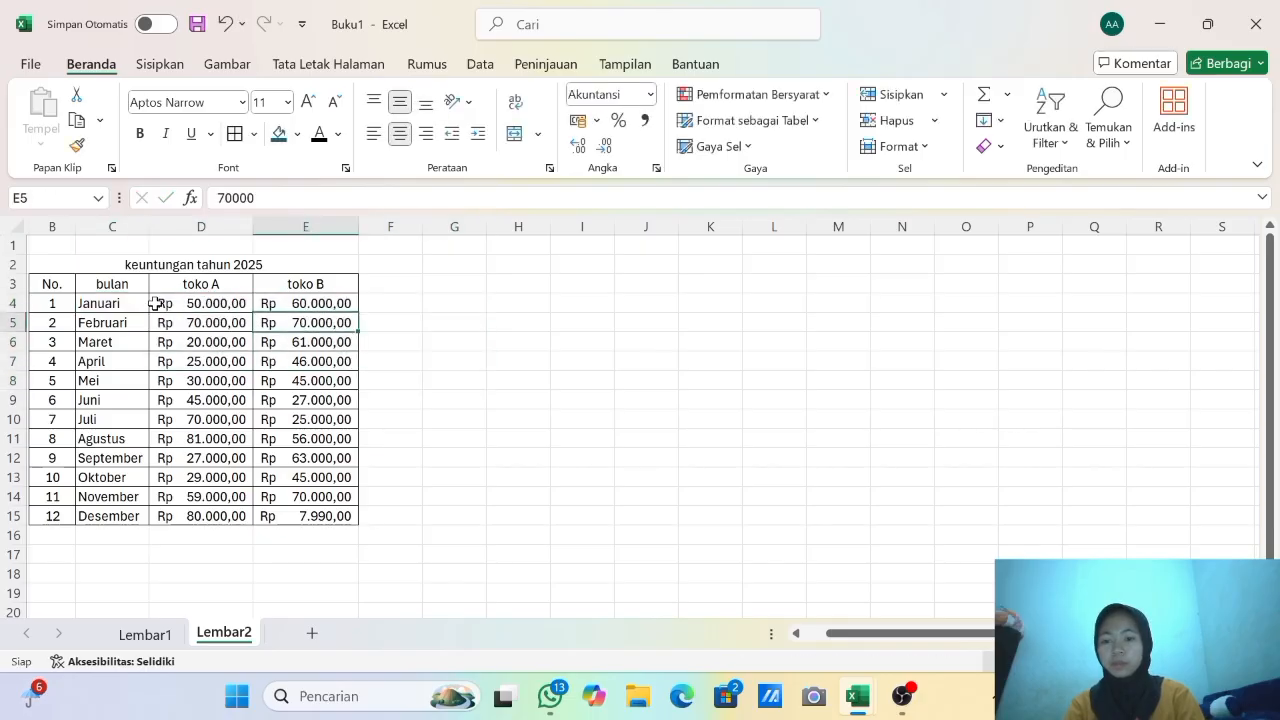
{"action": "double_click", "coordinate": [125, 304]}
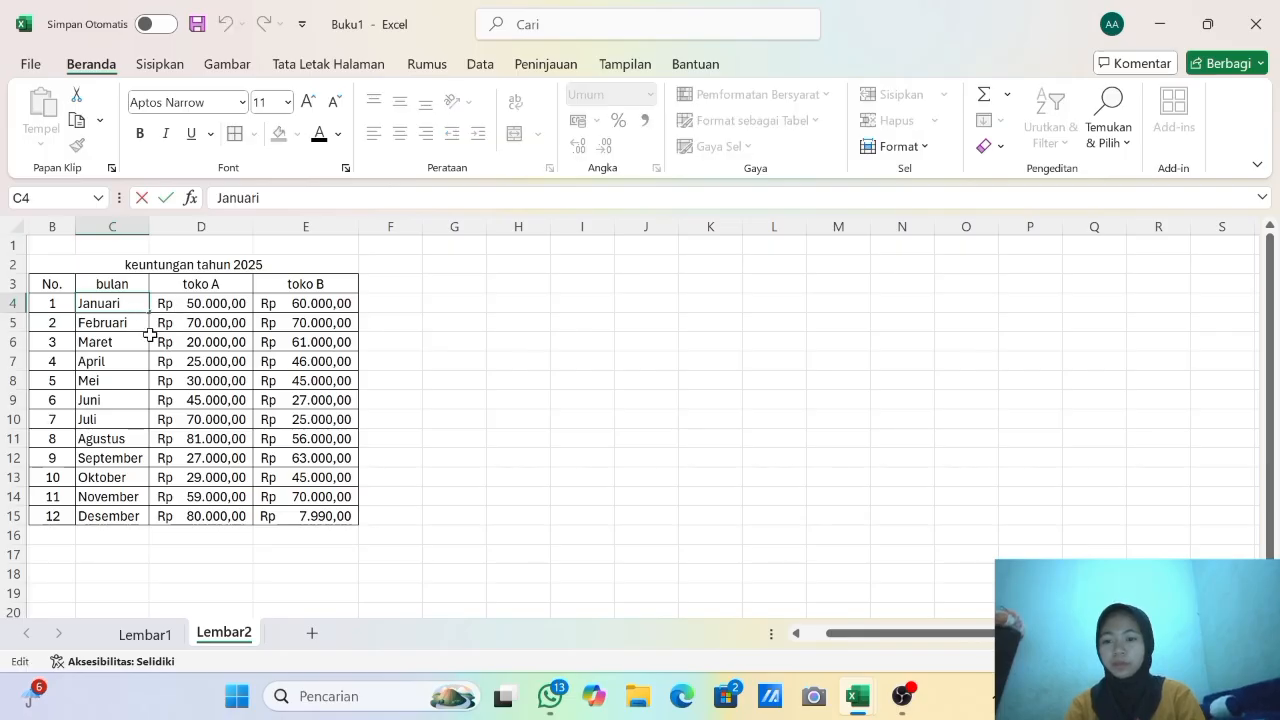
{"action": "left_click", "coordinate": [168, 380]}
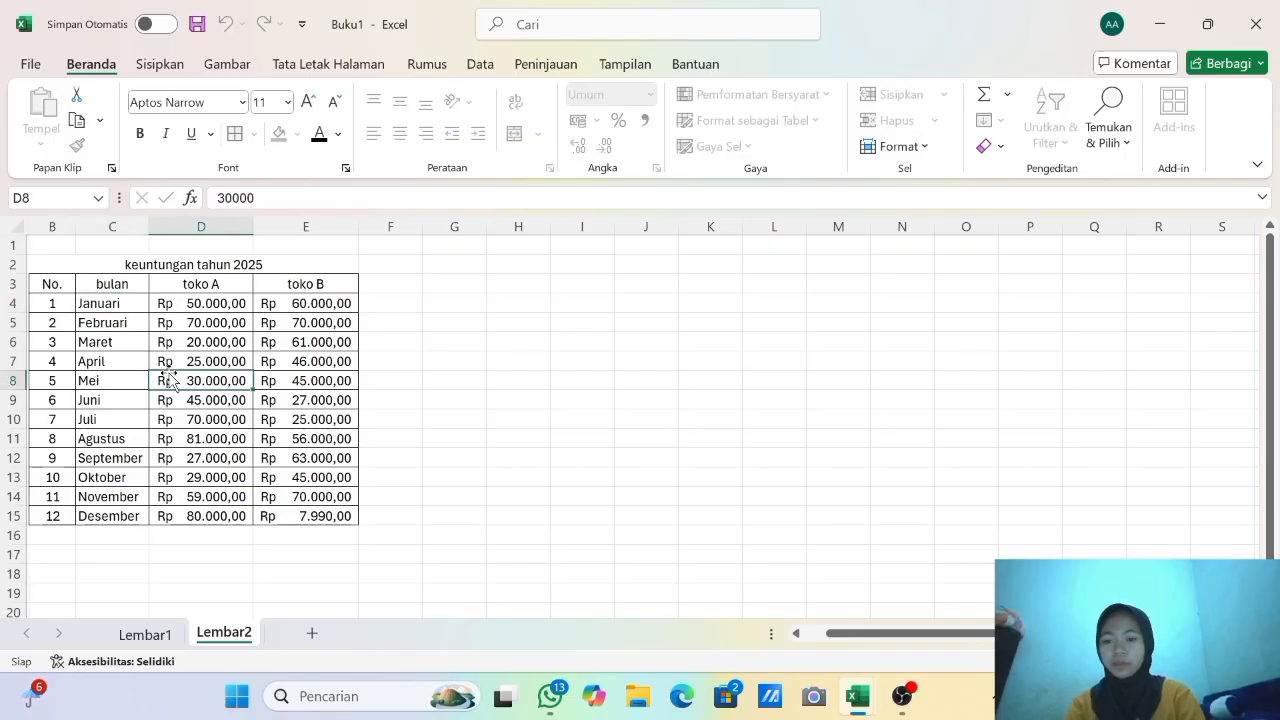
{"action": "left_click", "coordinate": [130, 303]}
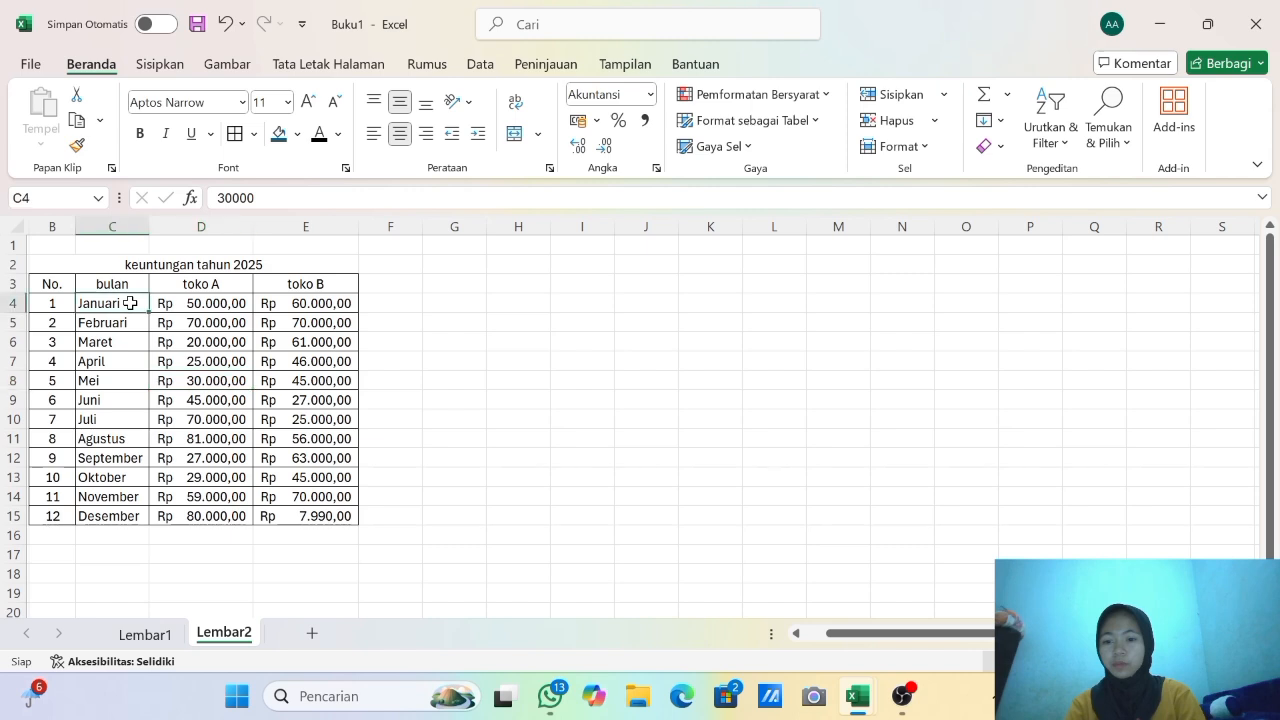
{"action": "double_click", "coordinate": [130, 303]}
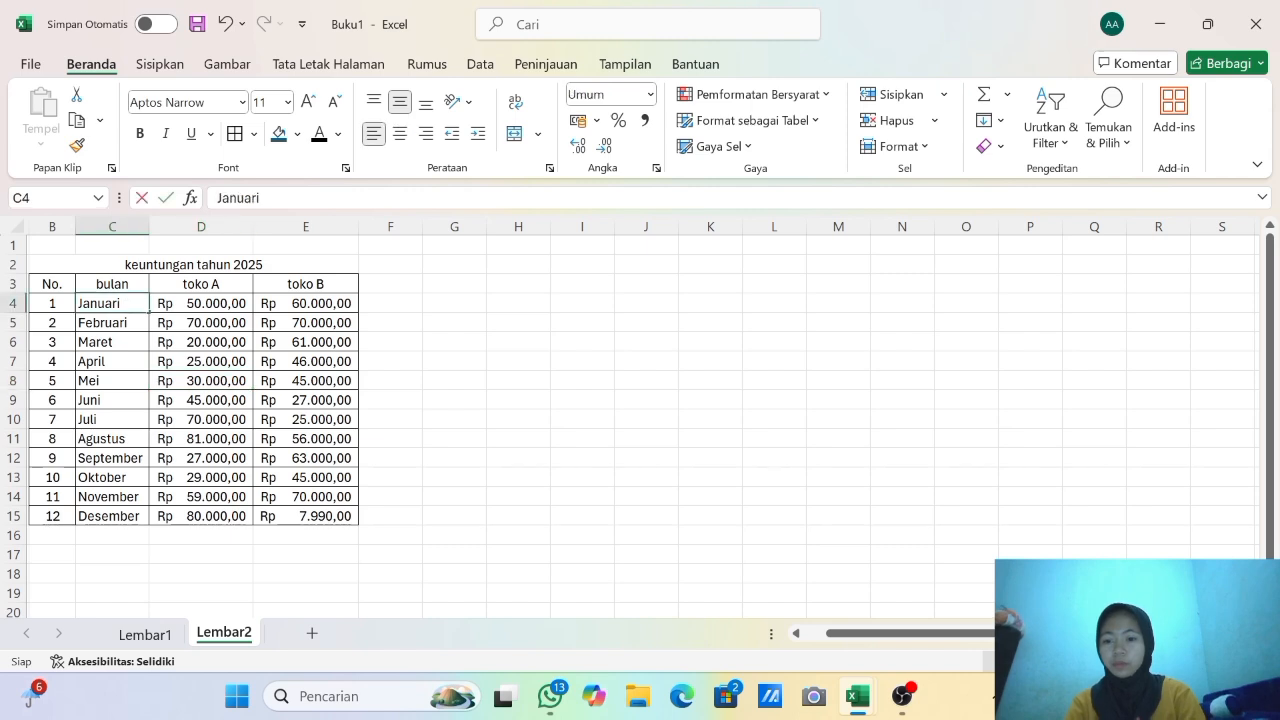
{"action": "left_click", "coordinate": [229, 368]}
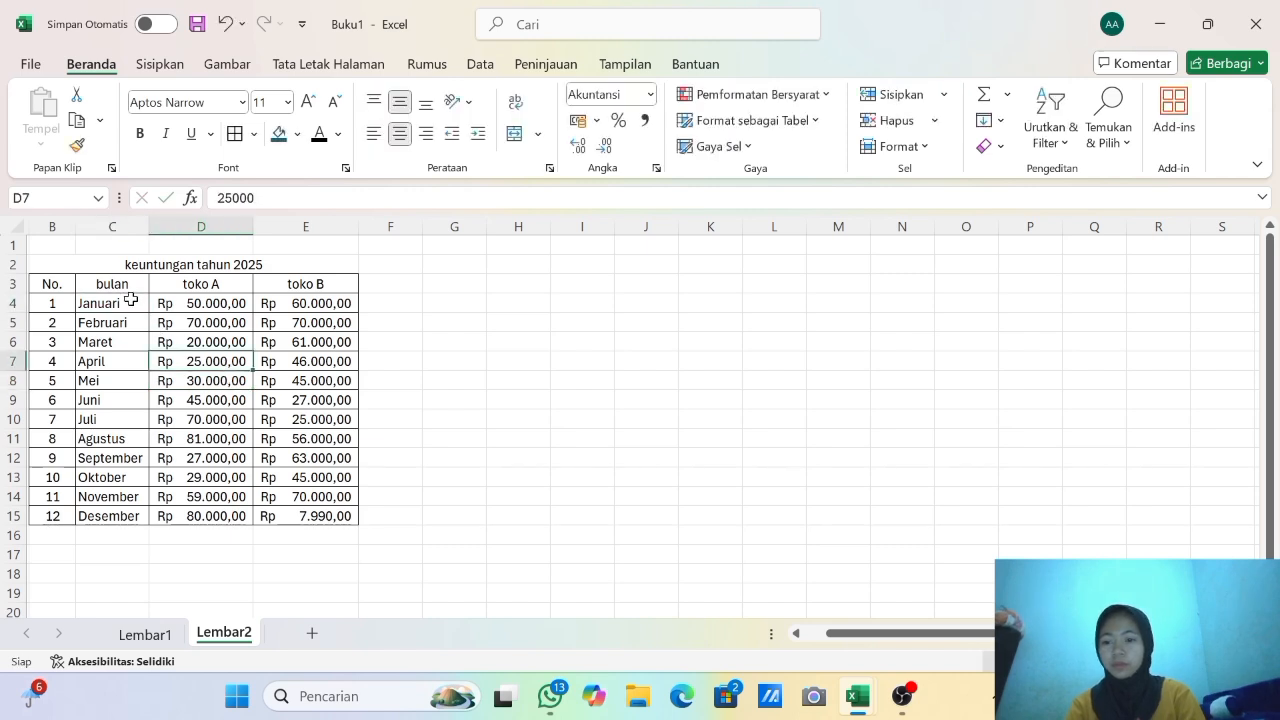
Insert a 3-D clustered column chart from the month names and toko A and toko B profits in C4:E15.
{"action": "left_click_drag", "start_coordinate": [127, 304], "coordinate": [289, 515]}
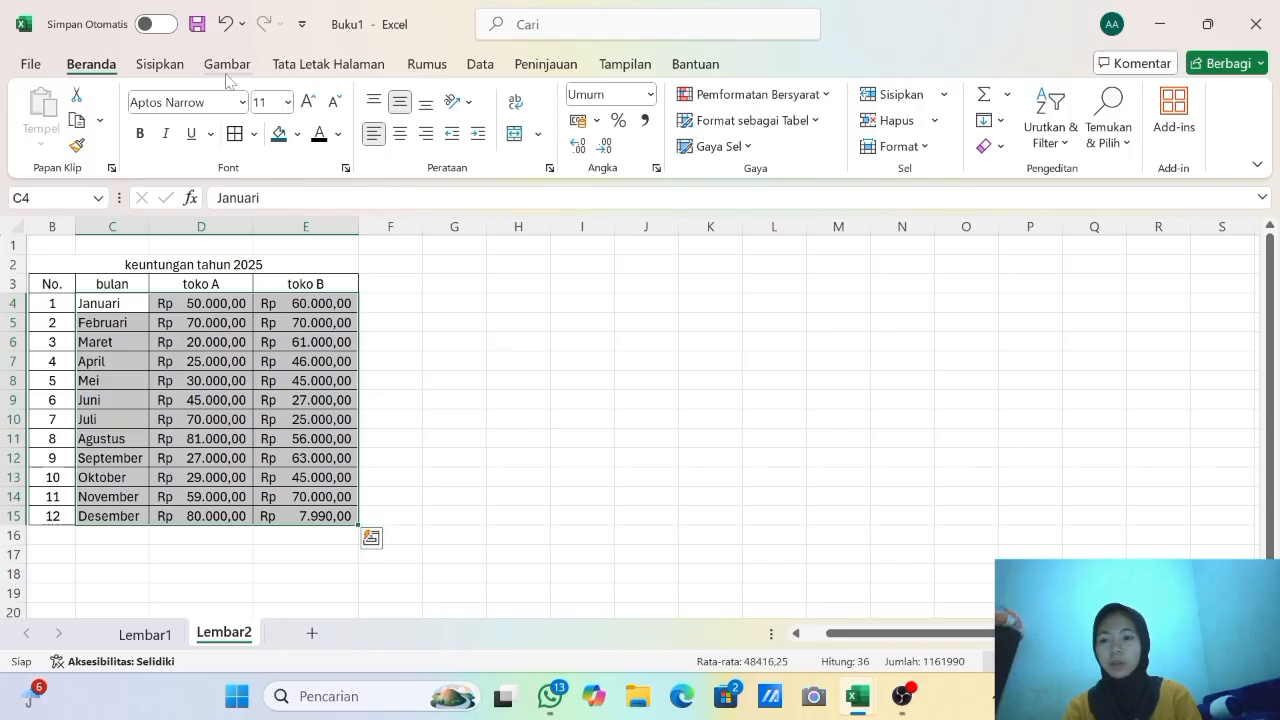
{"action": "left_click", "coordinate": [168, 65]}
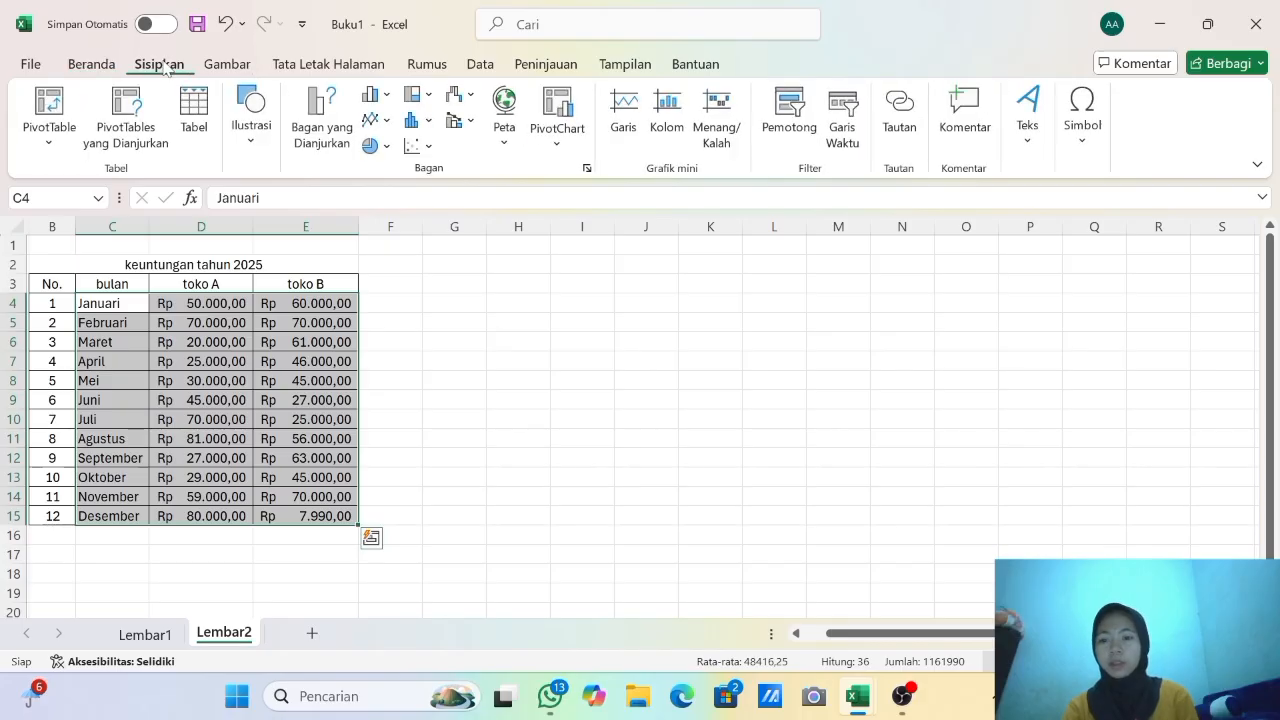
{"action": "left_click", "coordinate": [372, 96]}
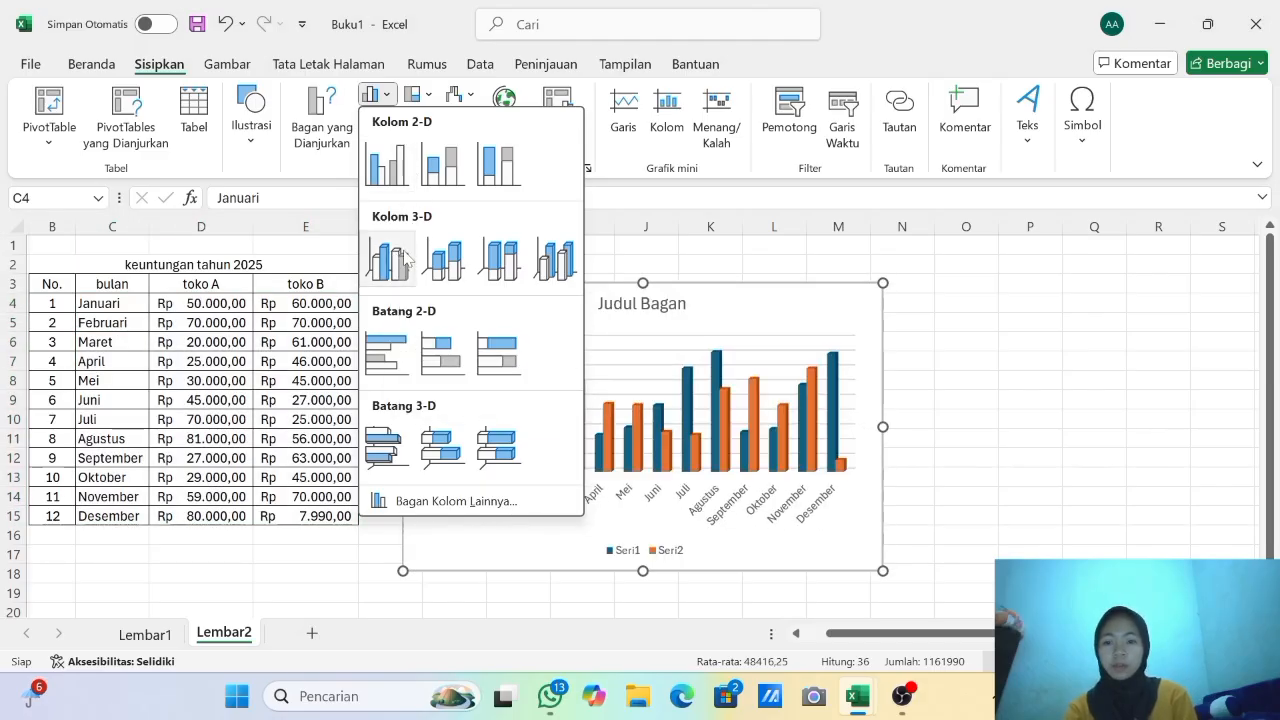
{"action": "left_click", "coordinate": [404, 256]}
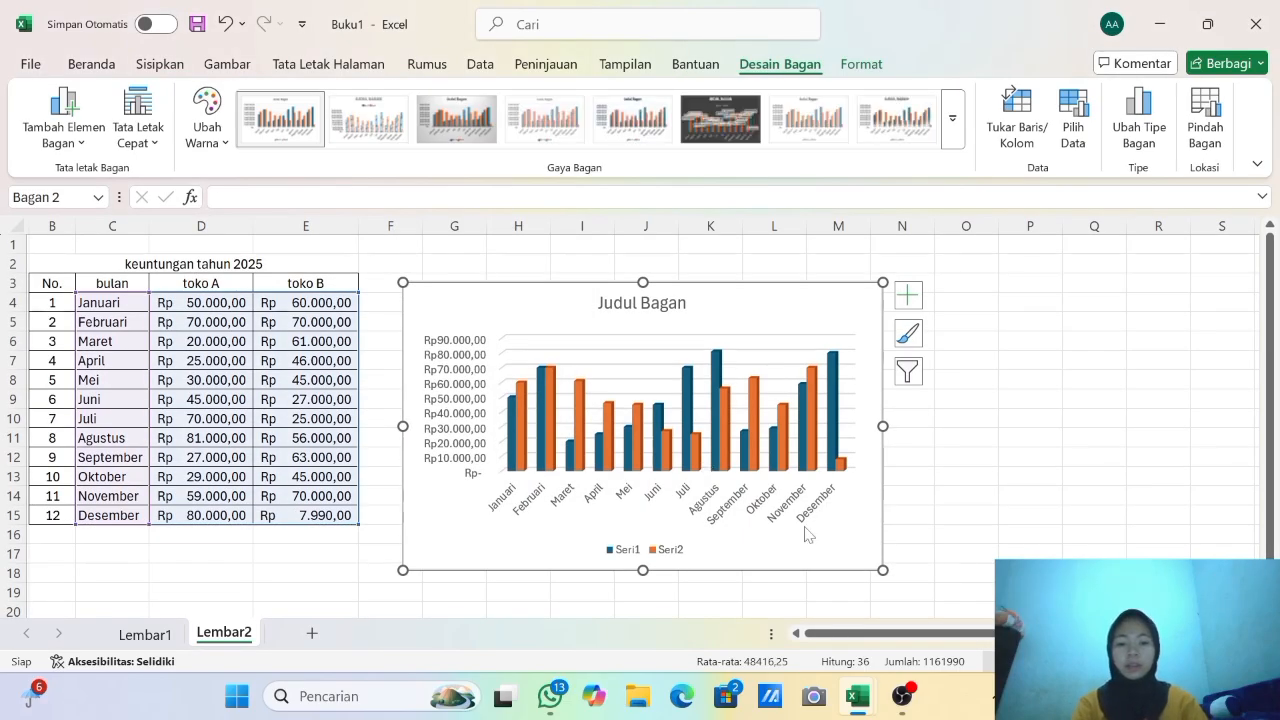
Shrink the column chart slightly and place it beside the profit table, a little higher on the sheet.
{"action": "left_click_drag", "start_coordinate": [881, 569], "coordinate": [867, 538]}
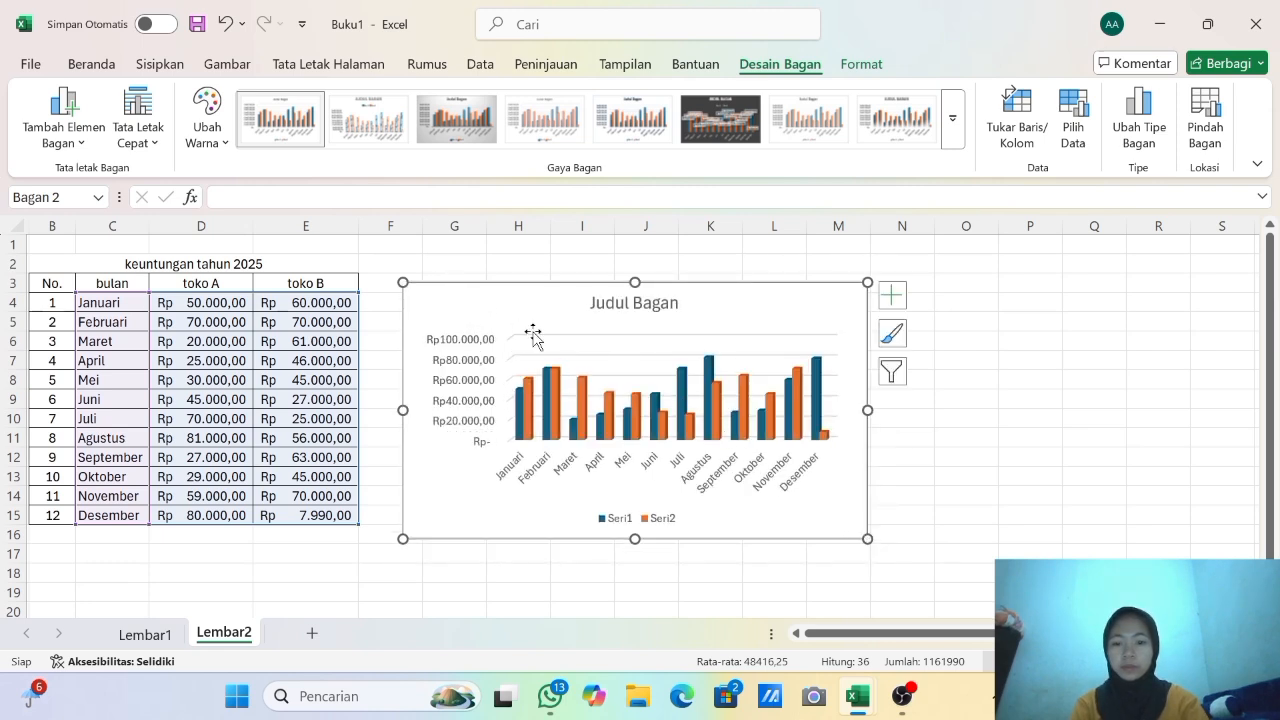
{"action": "left_click_drag", "start_coordinate": [530, 303], "coordinate": [527, 297]}
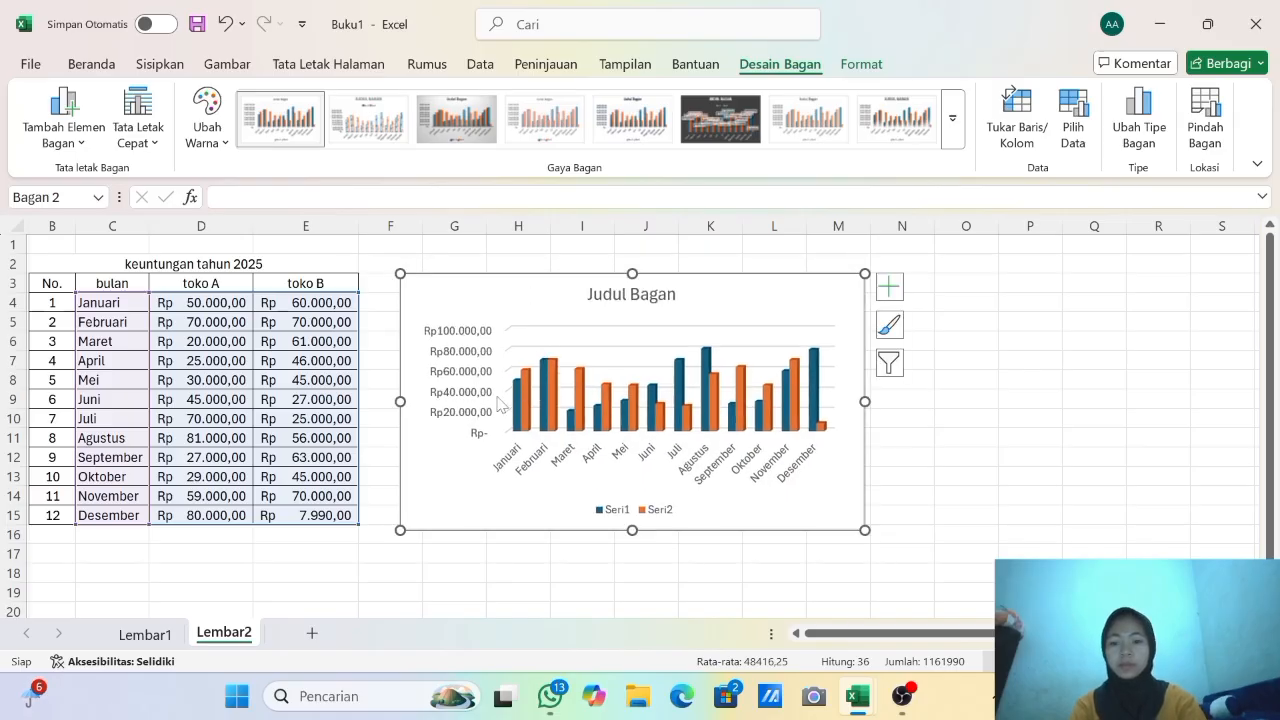
{"action": "left_click", "coordinate": [443, 548]}
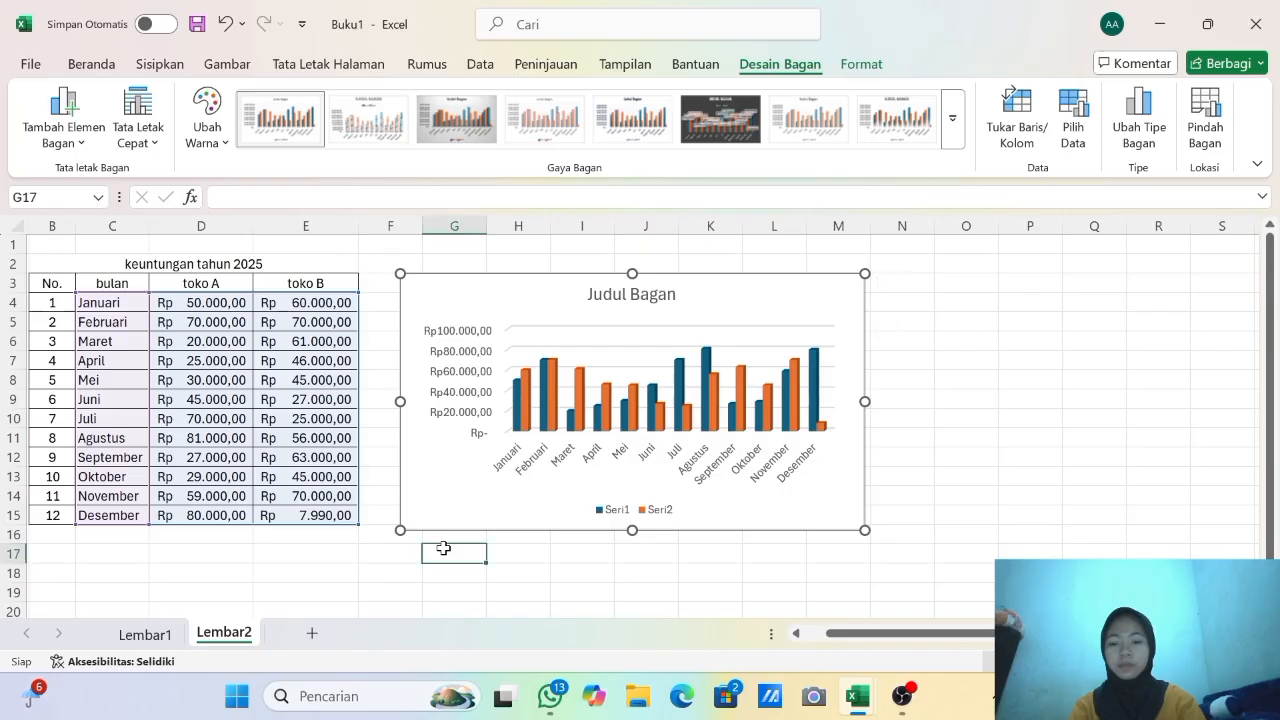
{"action": "scroll", "coordinate": [443, 548], "scroll_direction": "up", "scroll_amount": 3}
{"action": "scroll", "coordinate": [443, 548], "scroll_direction": "up", "scroll_amount": 1}
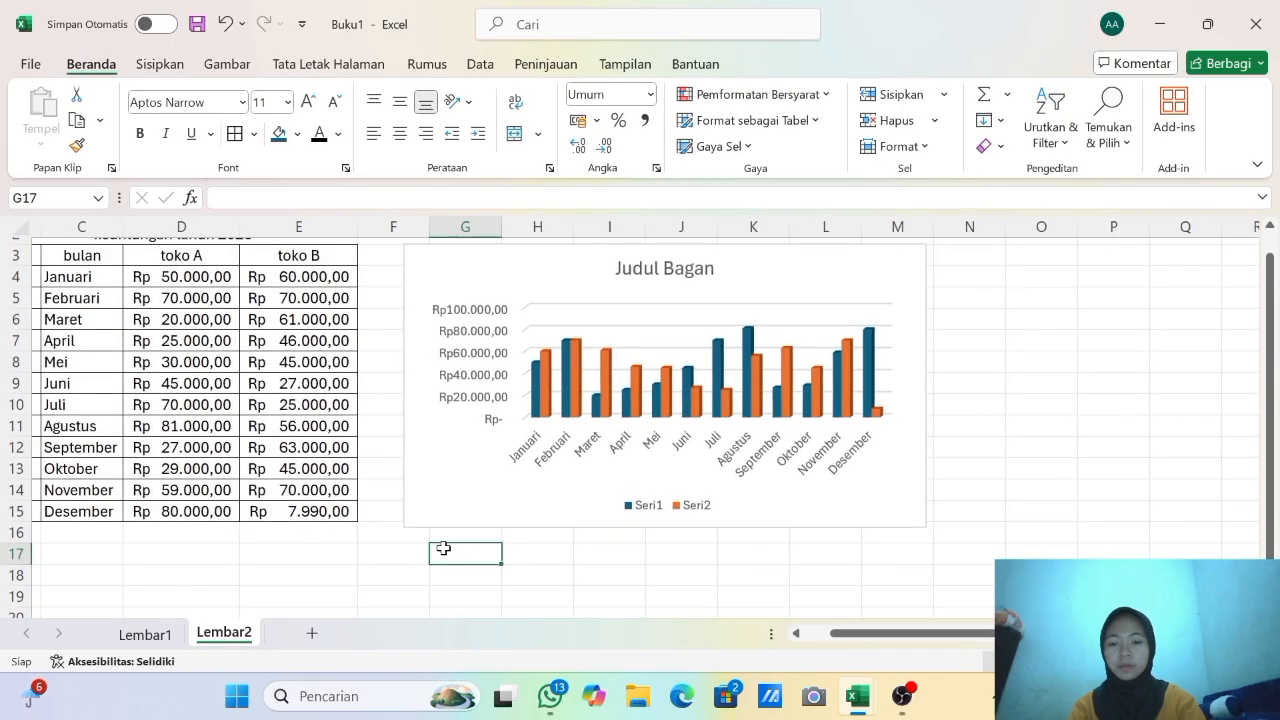
{"action": "scroll", "coordinate": [537, 637], "scroll_direction": "left", "scroll_amount": 2}
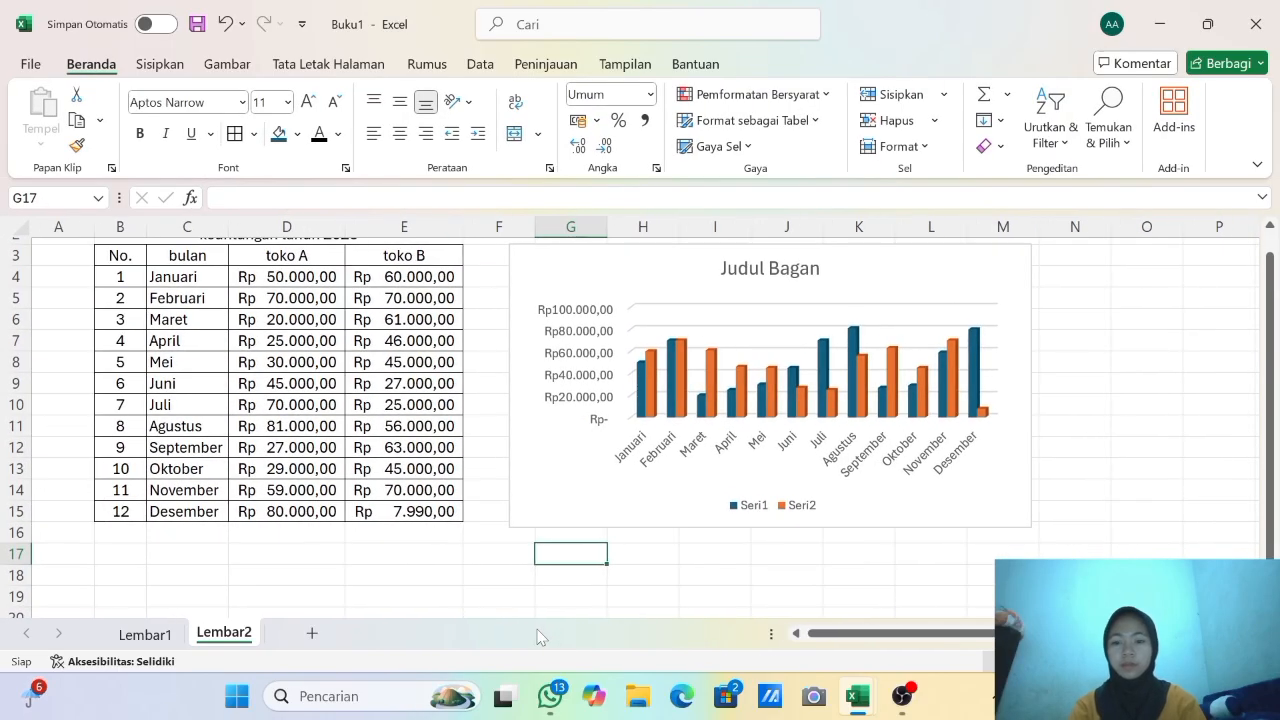
{"action": "scroll", "coordinate": [537, 637], "scroll_direction": "up", "scroll_amount": 1}
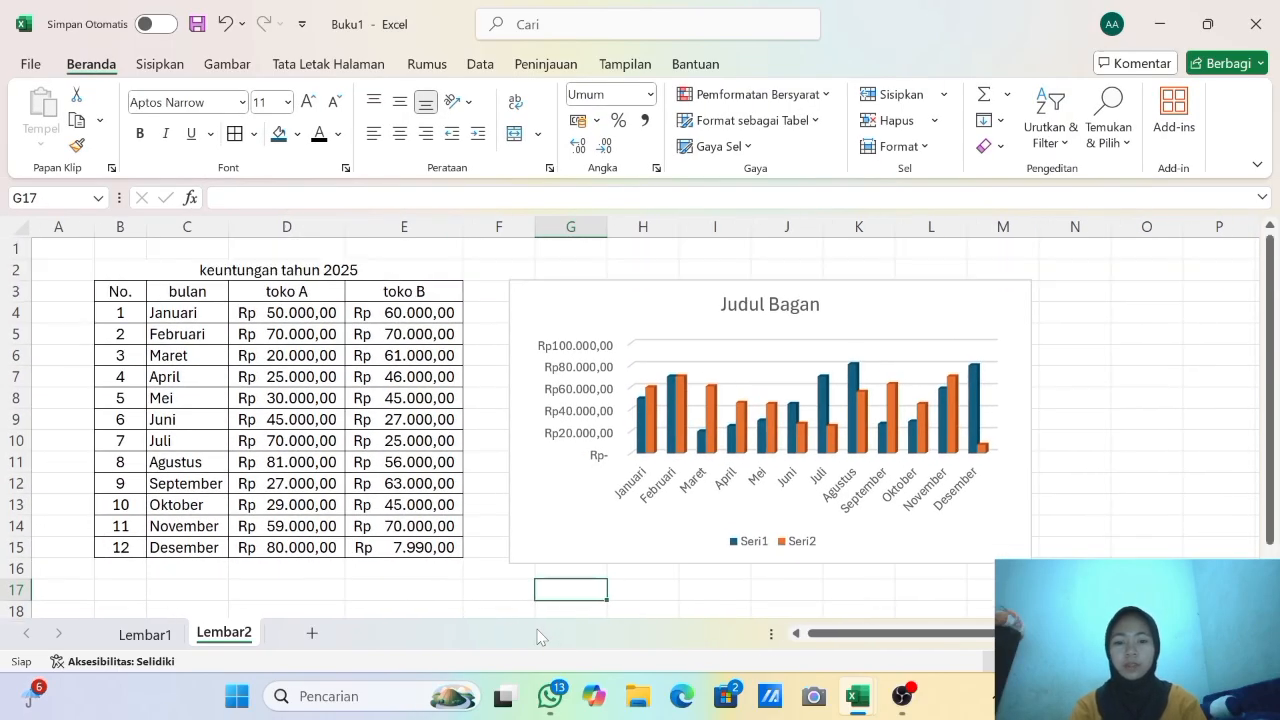
Open the chart type options for the column chart and preview the Garis variants: stacked, 100% stacked and with markers.
{"action": "left_click", "coordinate": [575, 312]}
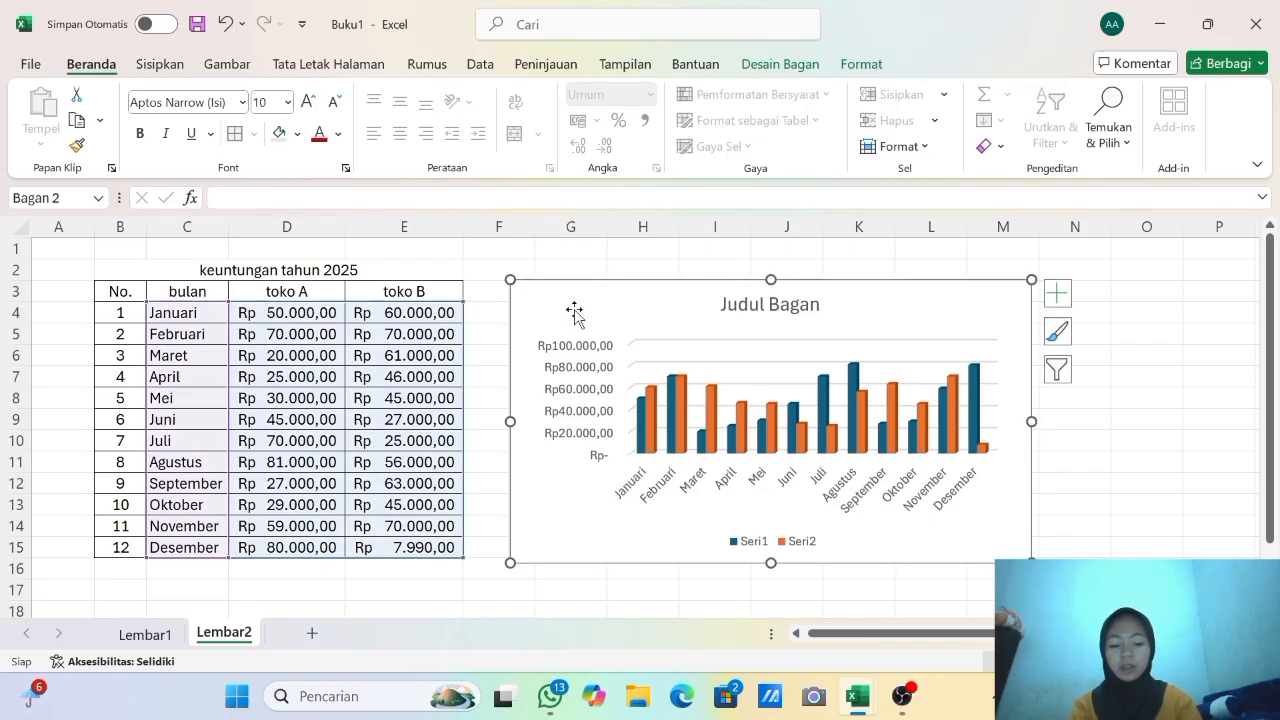
{"action": "right_click", "coordinate": [574, 309]}
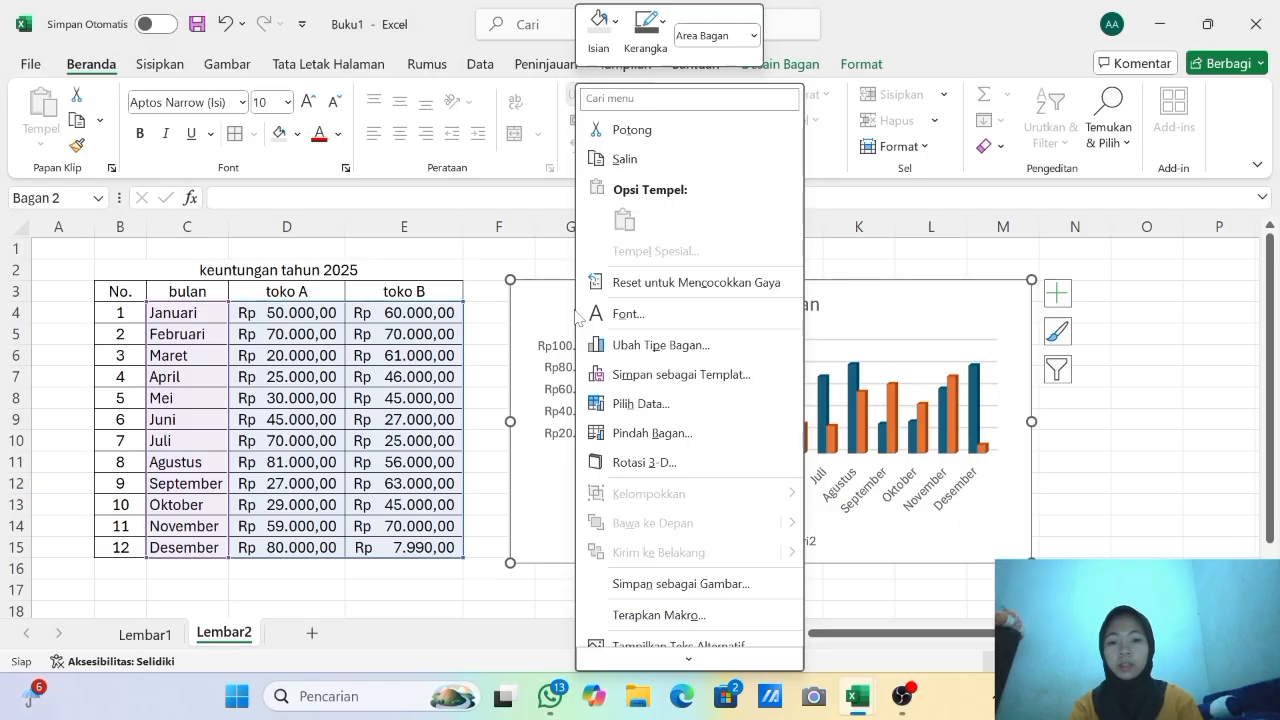
{"action": "left_click", "coordinate": [631, 347]}
{"action": "mouse_move", "coordinate": [535, 257]}
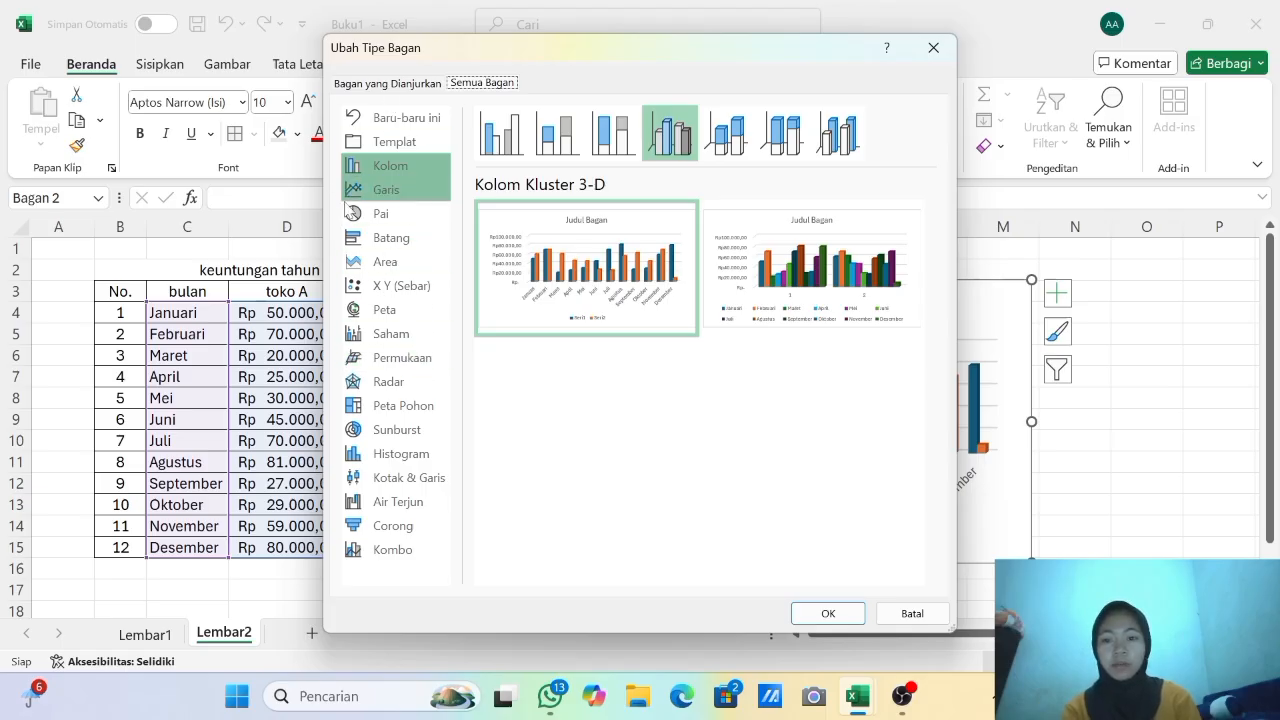
{"action": "left_click", "coordinate": [390, 172]}
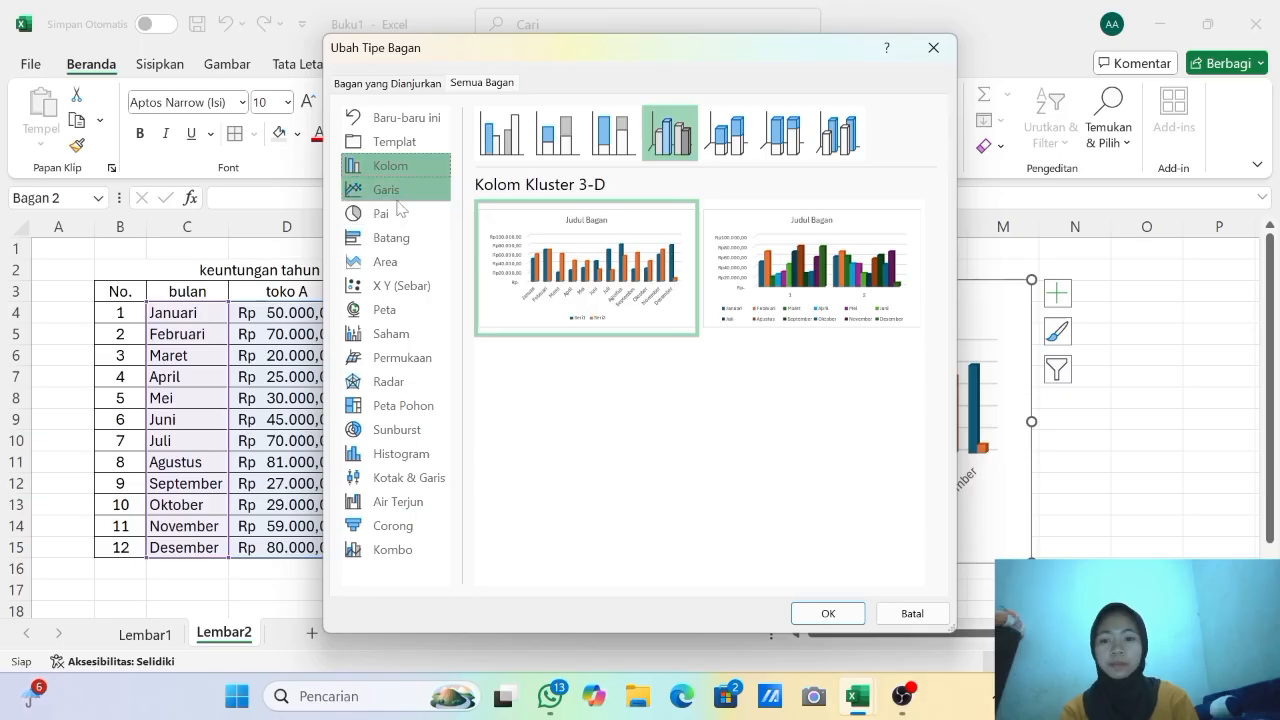
{"action": "left_click", "coordinate": [399, 197]}
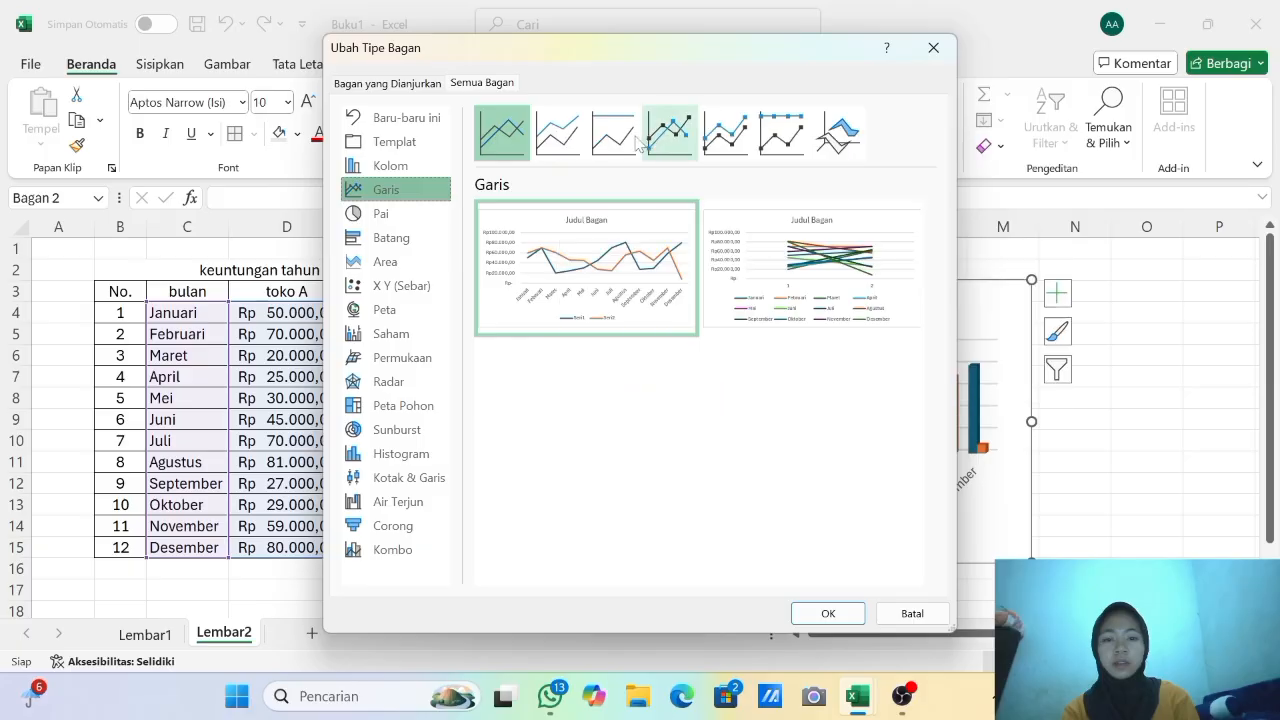
{"action": "left_click", "coordinate": [575, 148]}
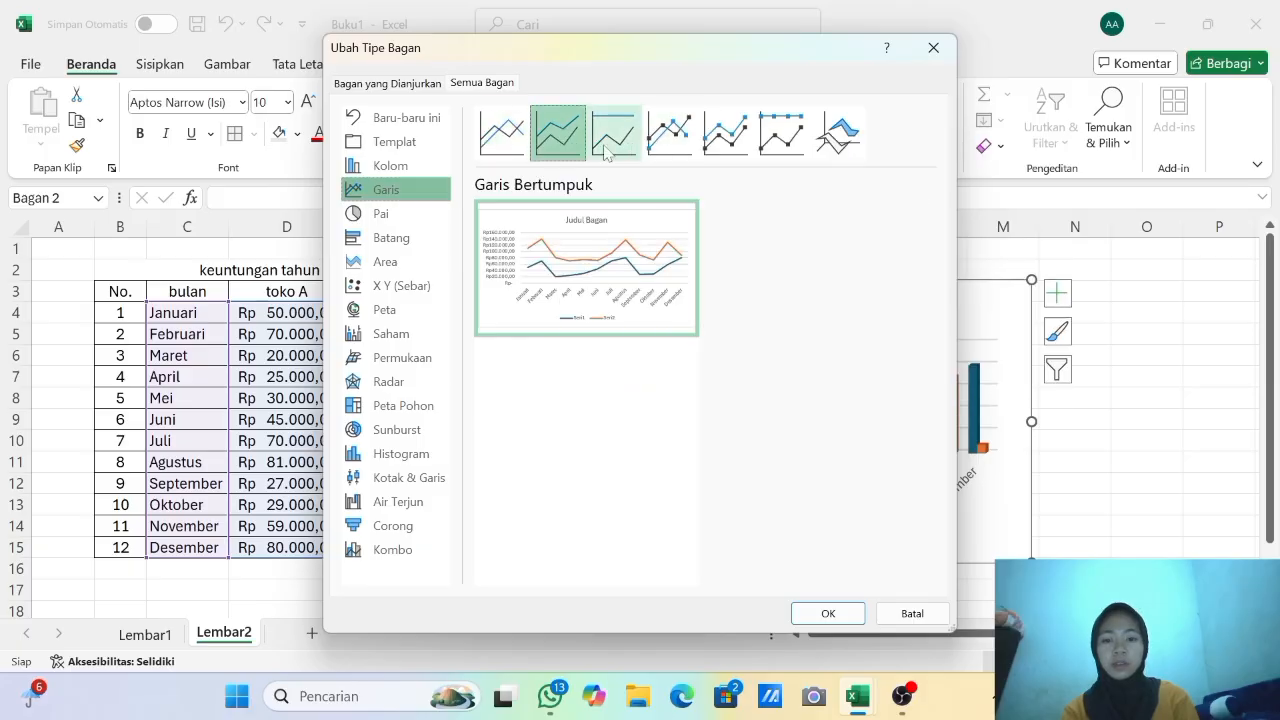
{"action": "left_click", "coordinate": [610, 148]}
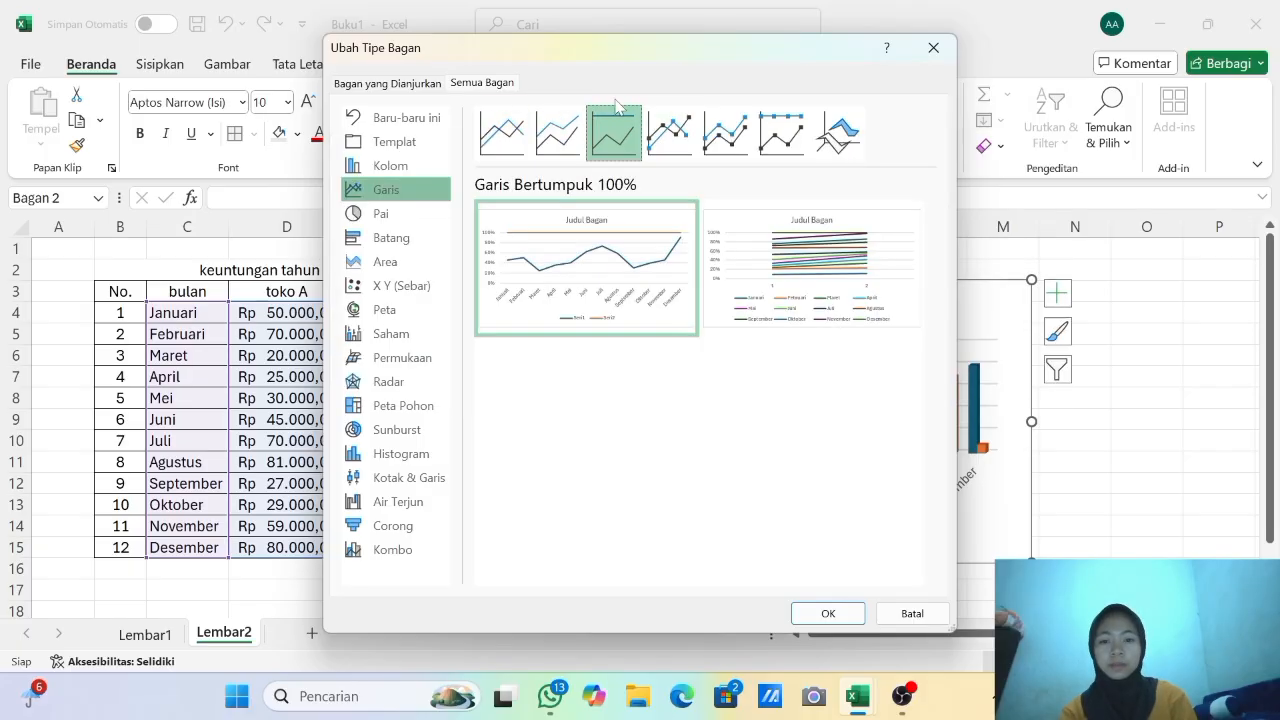
{"action": "left_click", "coordinate": [677, 133]}
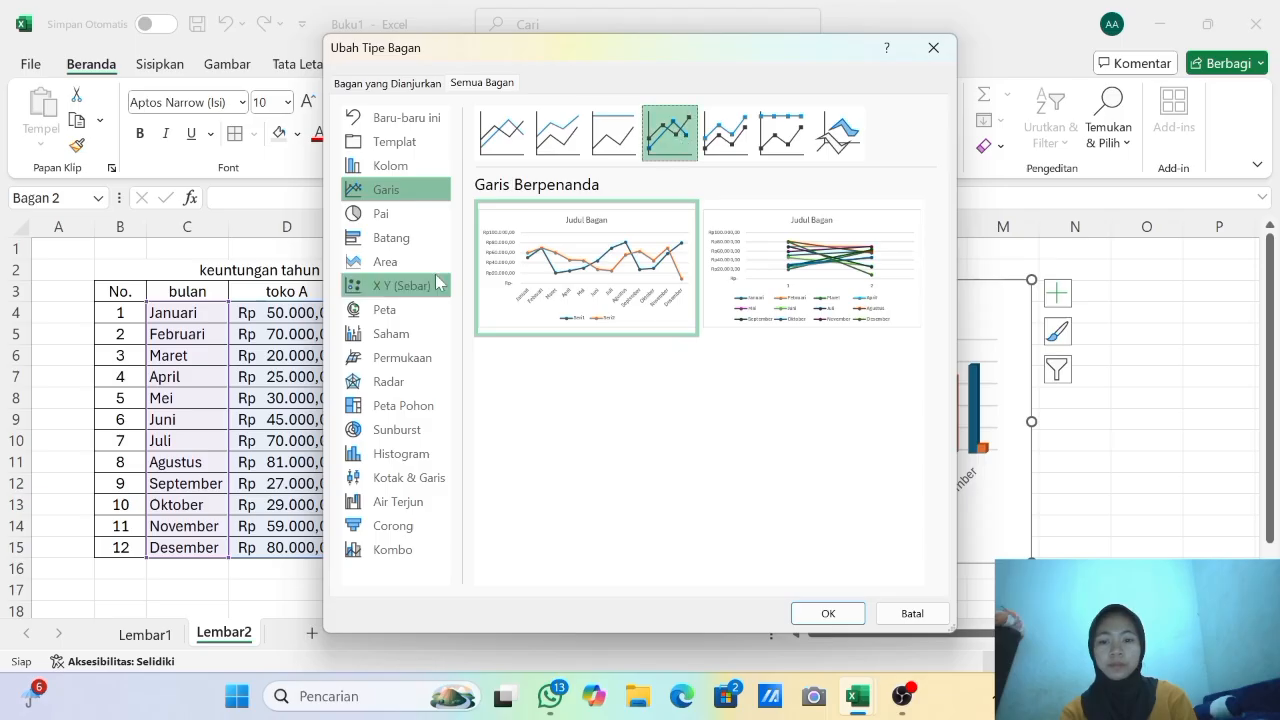
Preview the profit data as Pai, Pai 3-D, Pai dari Pai, Batang, Area and X Y (Sebar) charts.
{"action": "left_click", "coordinate": [408, 216]}
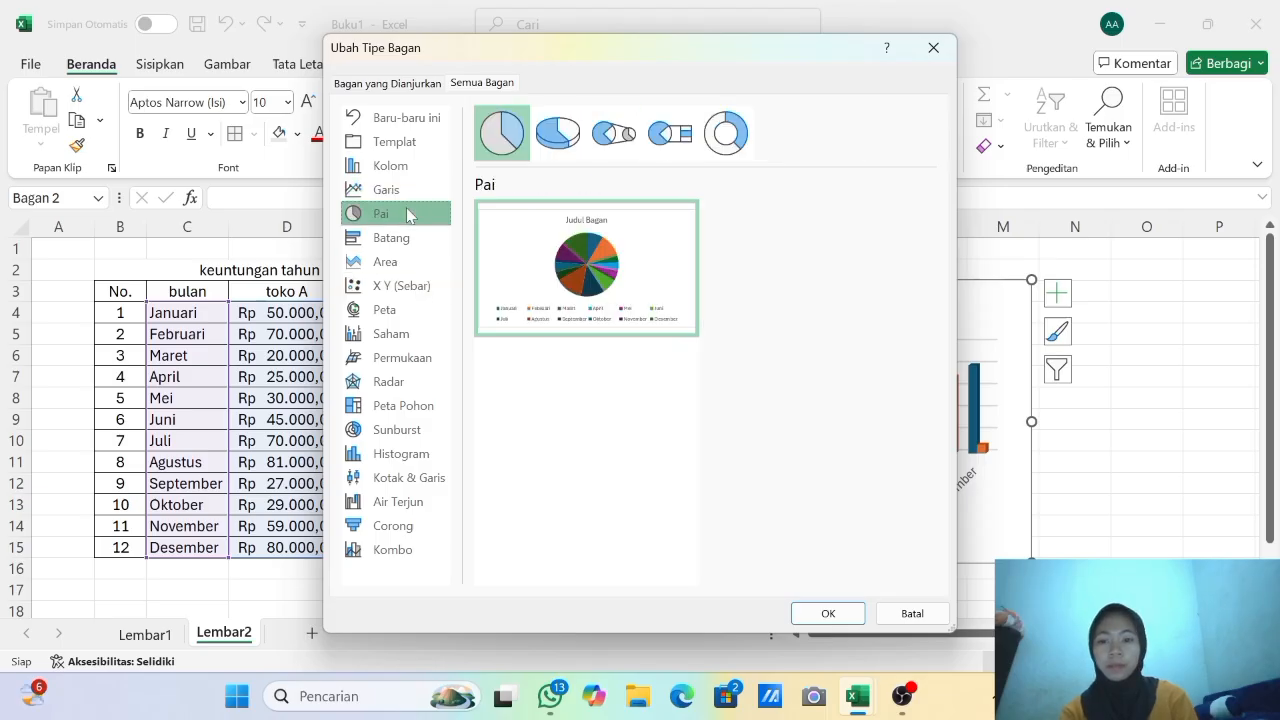
{"action": "left_click", "coordinate": [549, 127]}
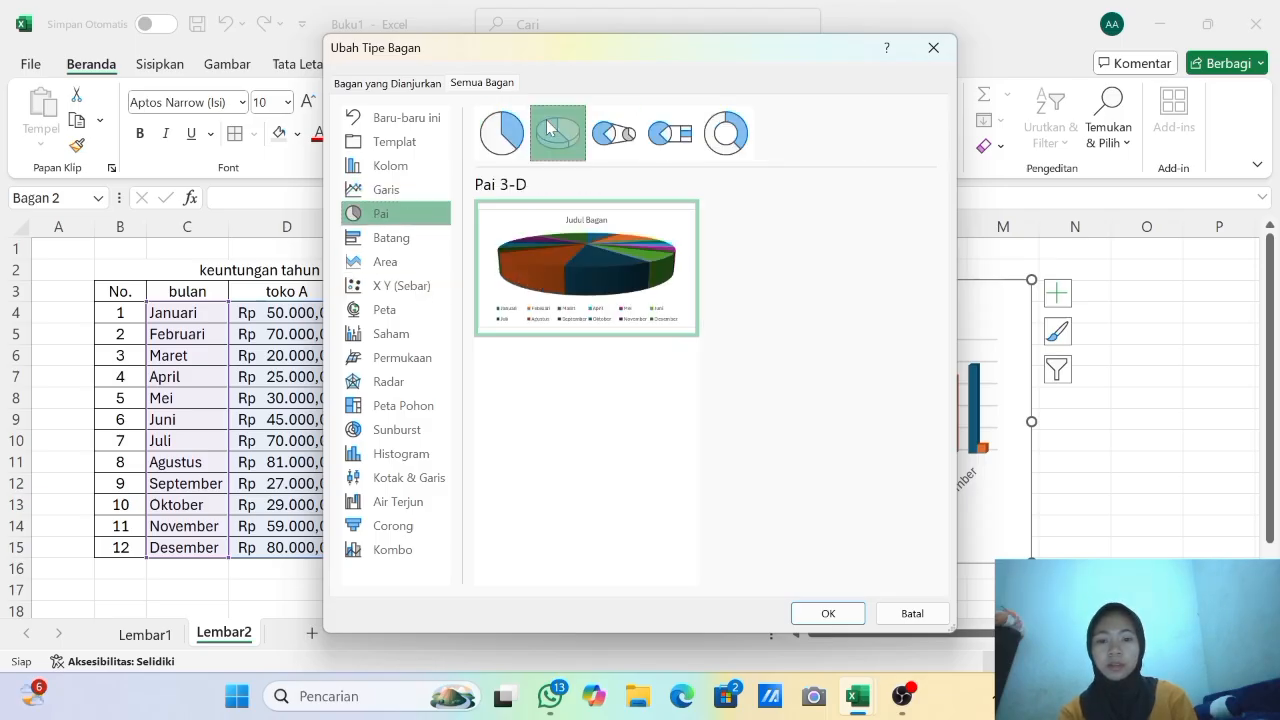
{"action": "left_click", "coordinate": [610, 131]}
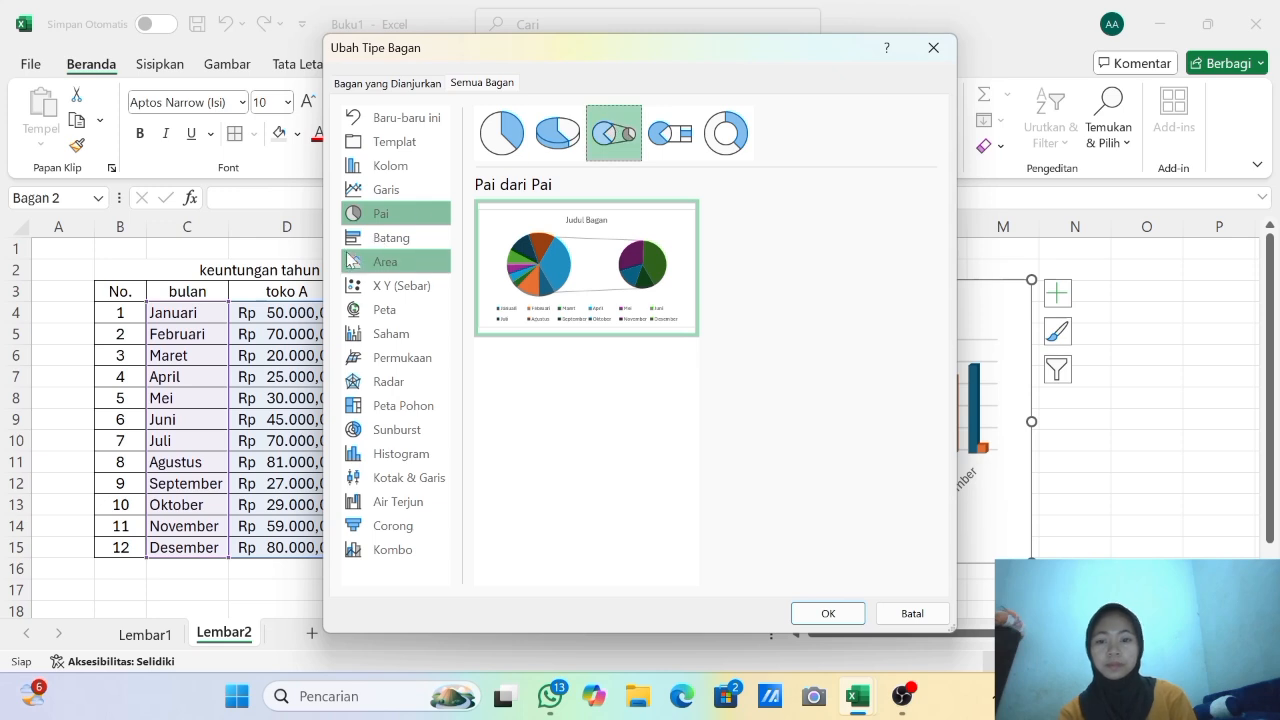
{"action": "left_click", "coordinate": [366, 240]}
{"action": "mouse_move", "coordinate": [545, 283]}
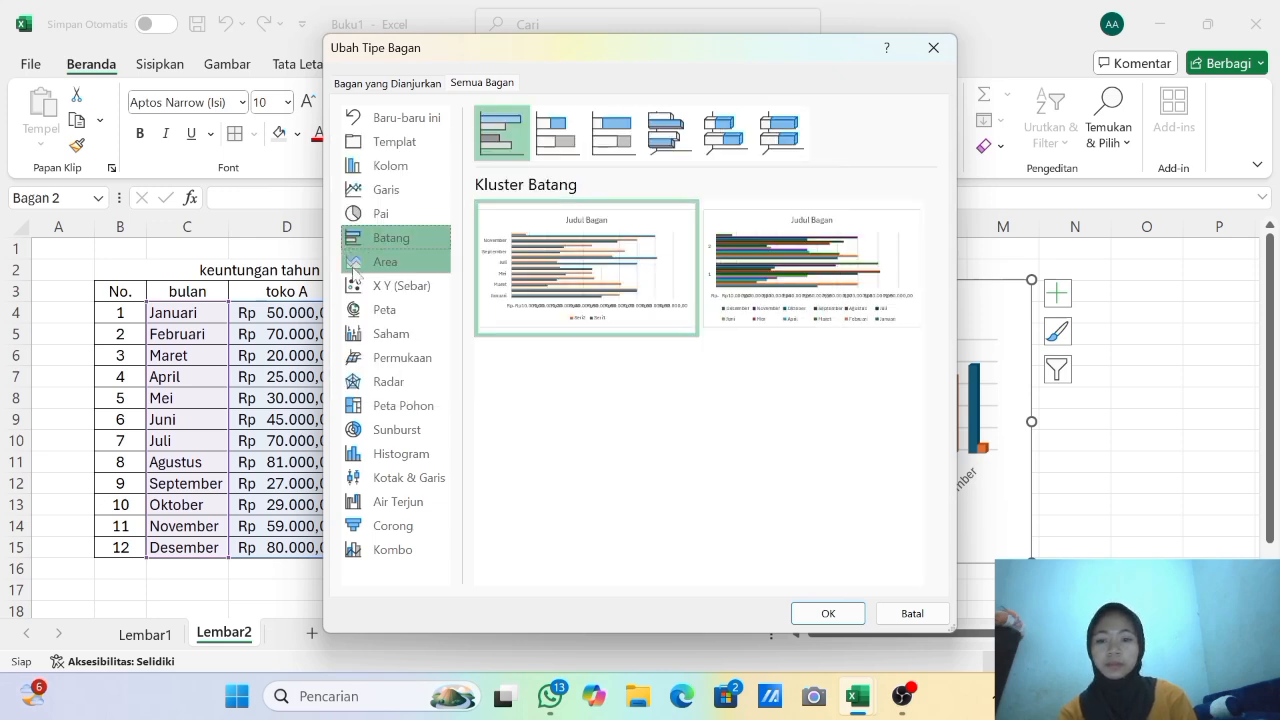
{"action": "left_click", "coordinate": [355, 266]}
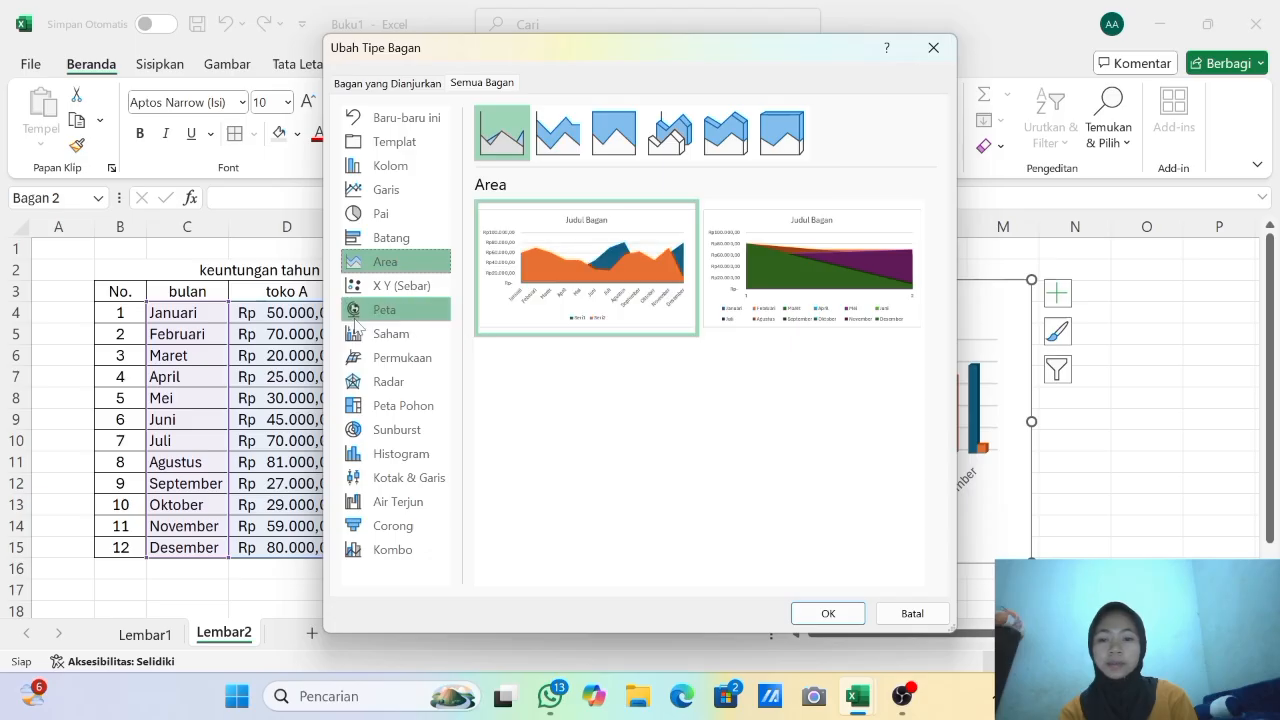
{"action": "left_click", "coordinate": [362, 286]}
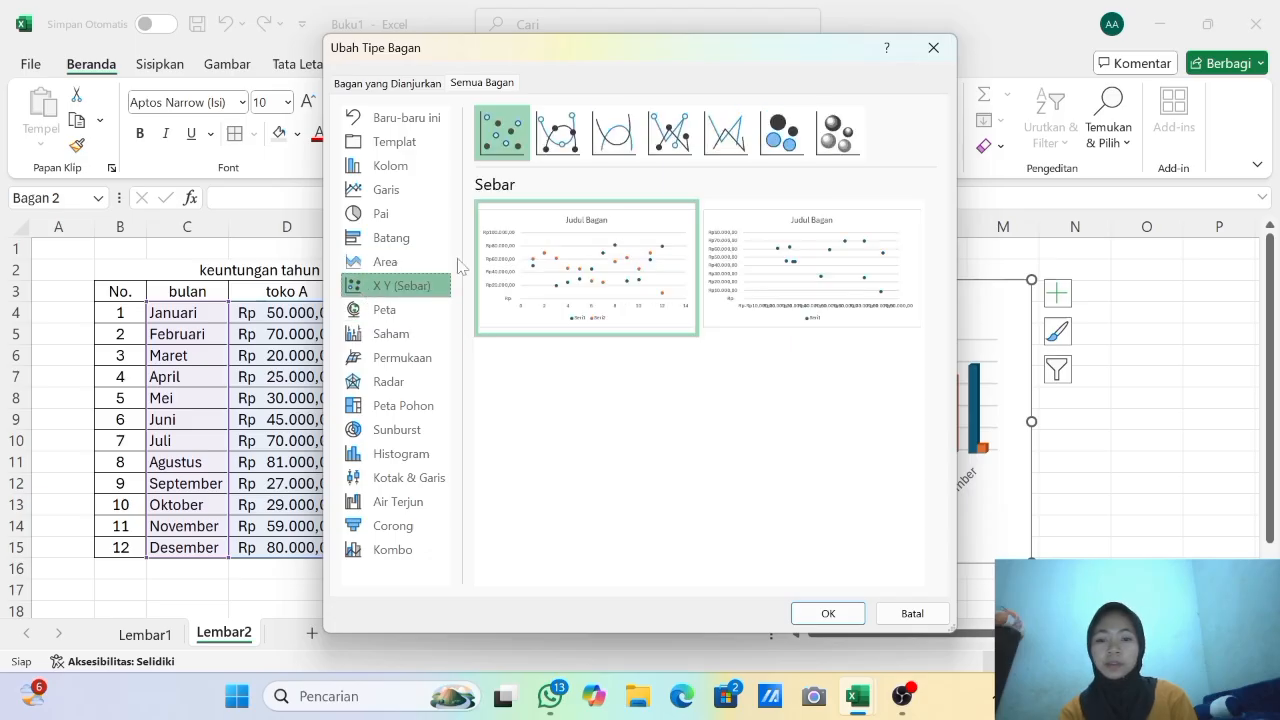
Preview the Peta, Saham, Permukaan and Radar chart types for the profit data.
{"action": "left_click", "coordinate": [363, 314]}
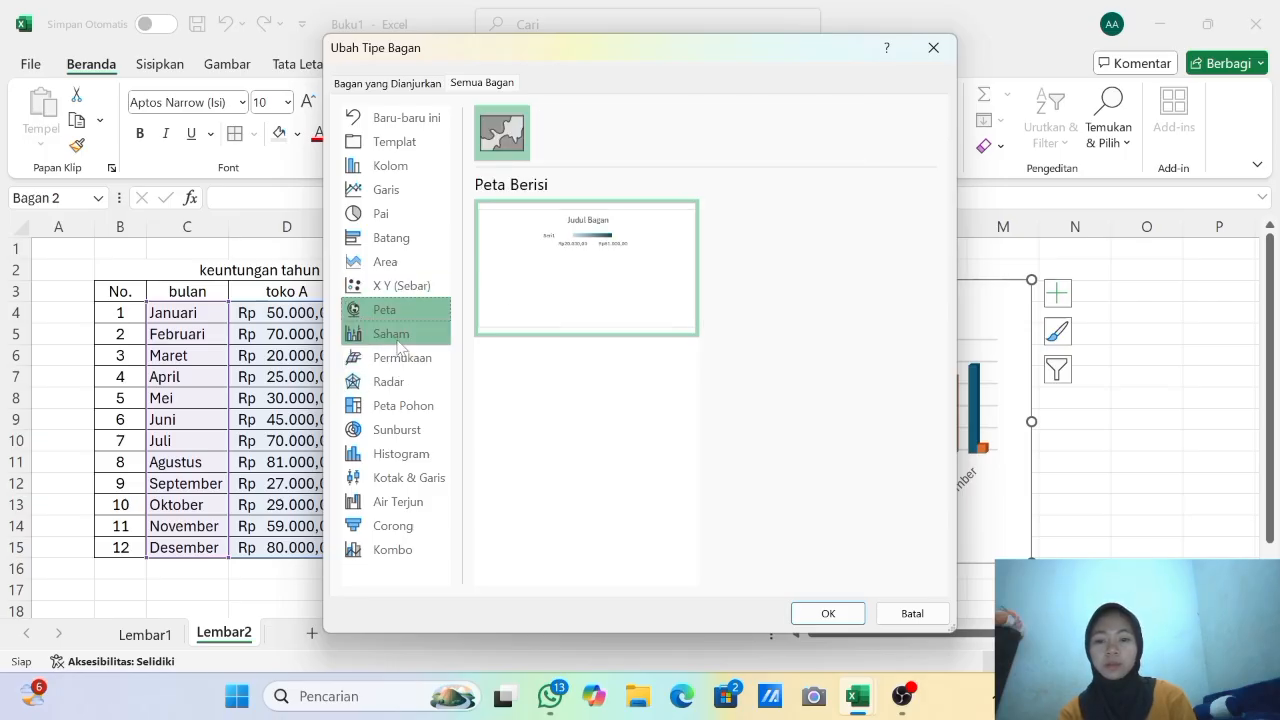
{"action": "left_click", "coordinate": [399, 340]}
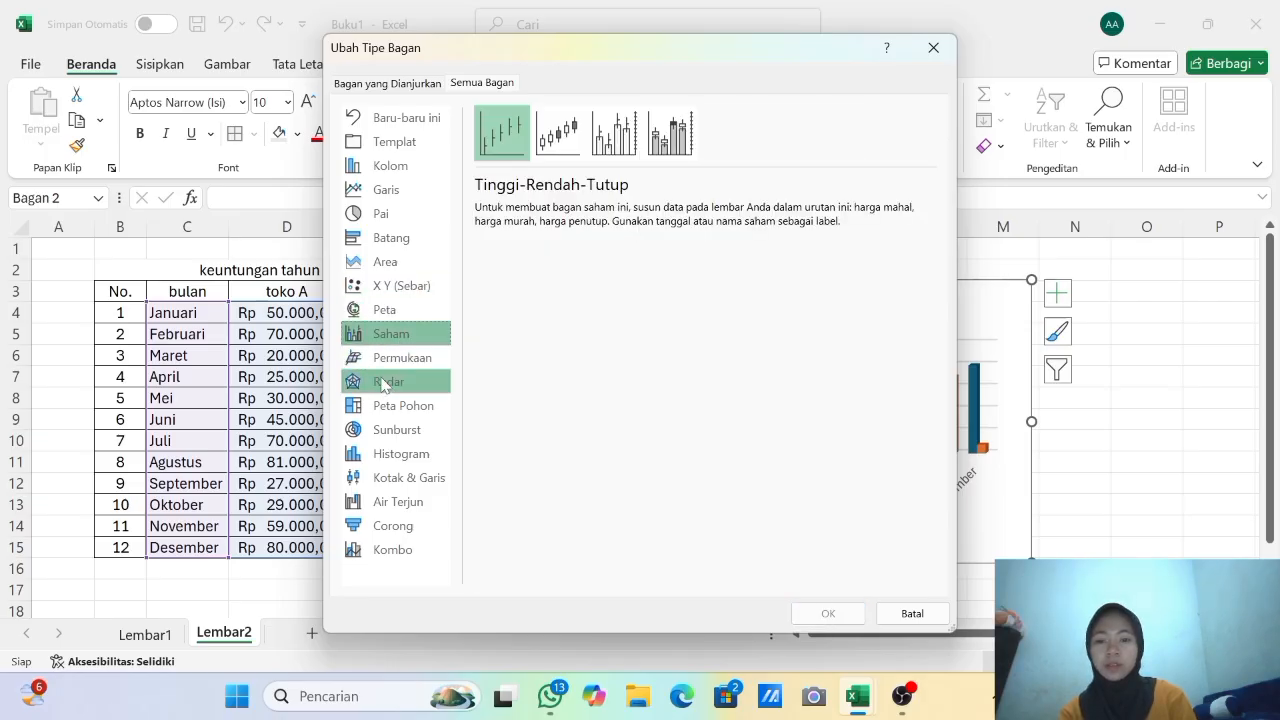
{"action": "left_click", "coordinate": [390, 360]}
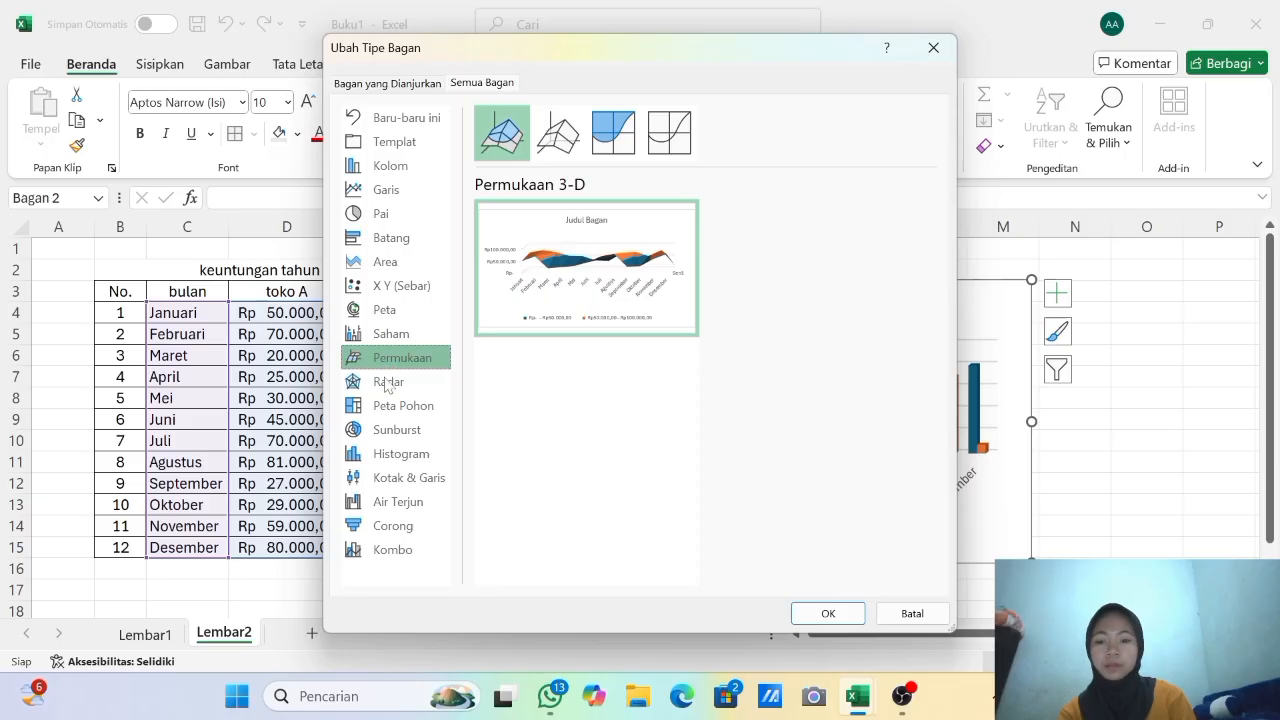
{"action": "left_click", "coordinate": [385, 386]}
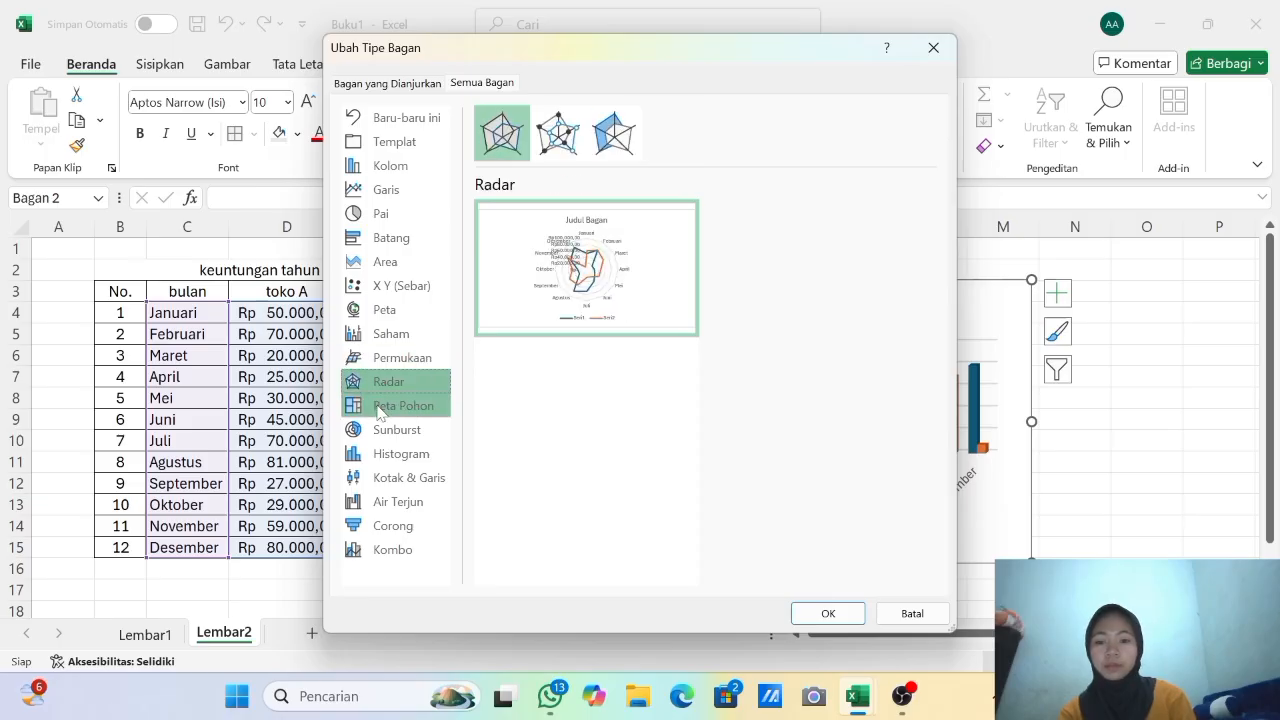
{"action": "mouse_move", "coordinate": [575, 305]}
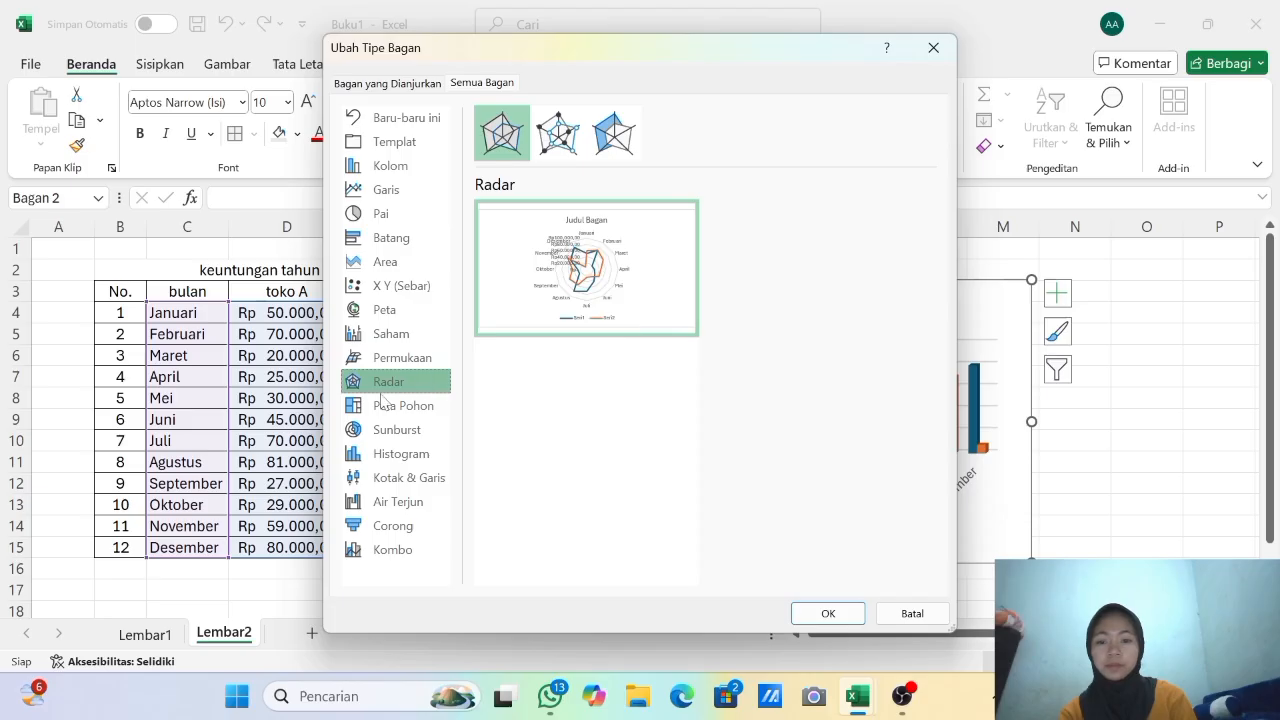
Preview the Peta Pohon, Sunburst, Histogram, Kotak & Garis, Air Terjun, Corong and Kombo chart types.
{"action": "left_click", "coordinate": [386, 408]}
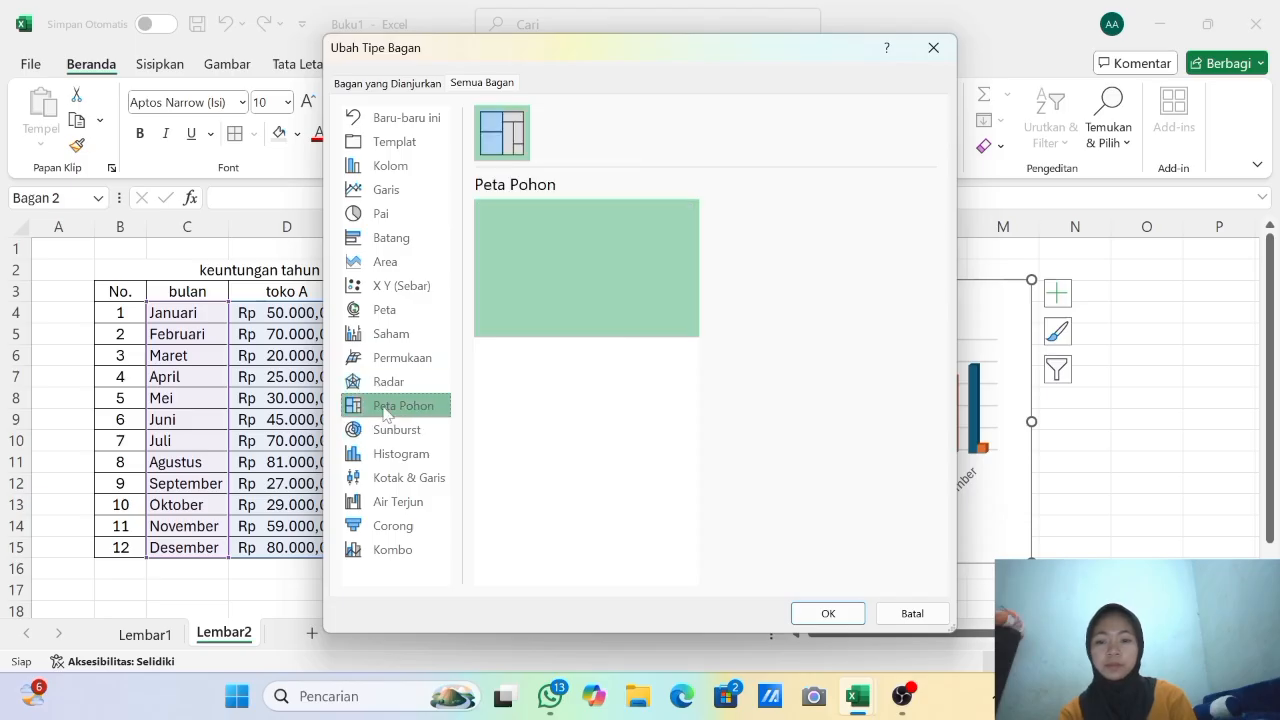
{"action": "left_click", "coordinate": [381, 427]}
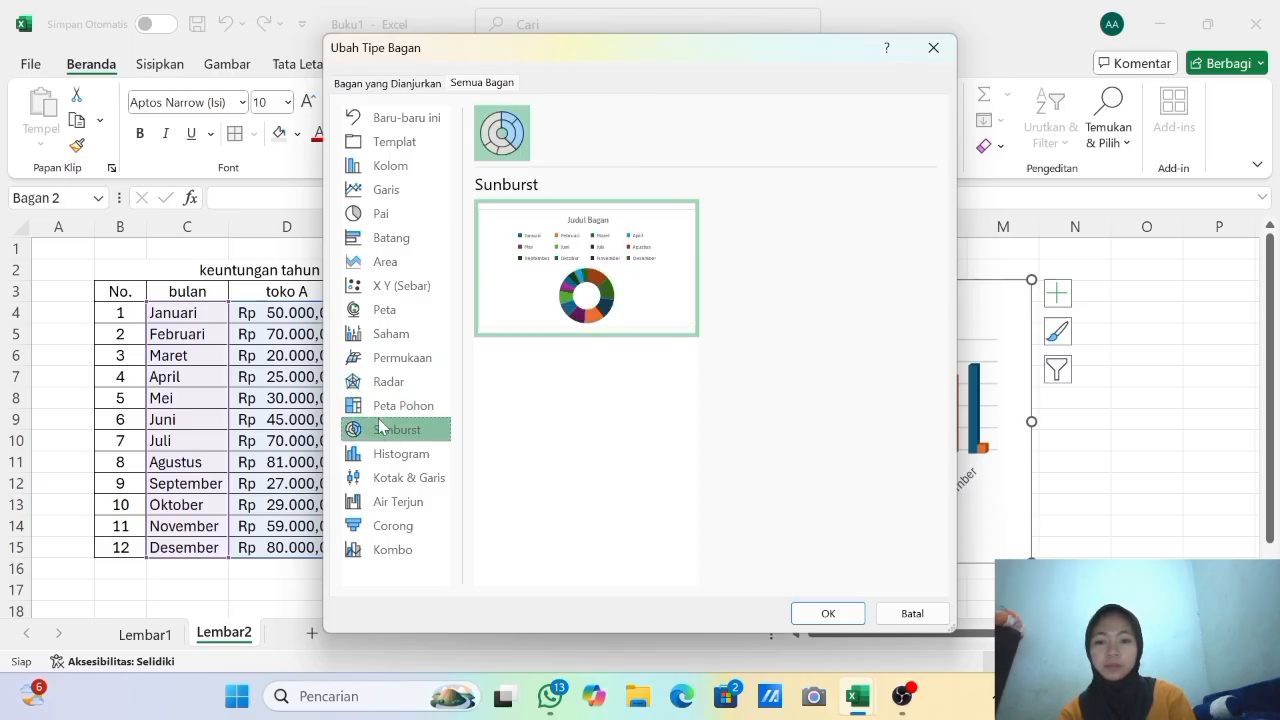
{"action": "left_click", "coordinate": [372, 455]}
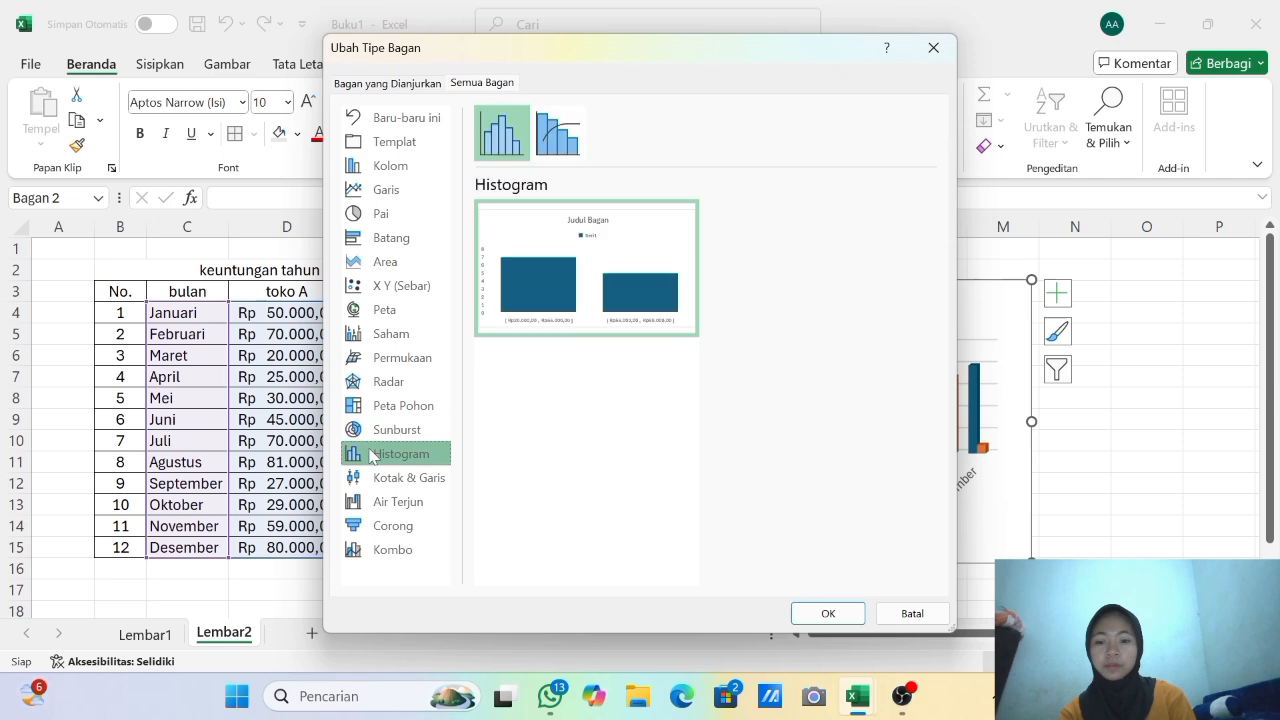
{"action": "left_click", "coordinate": [371, 482]}
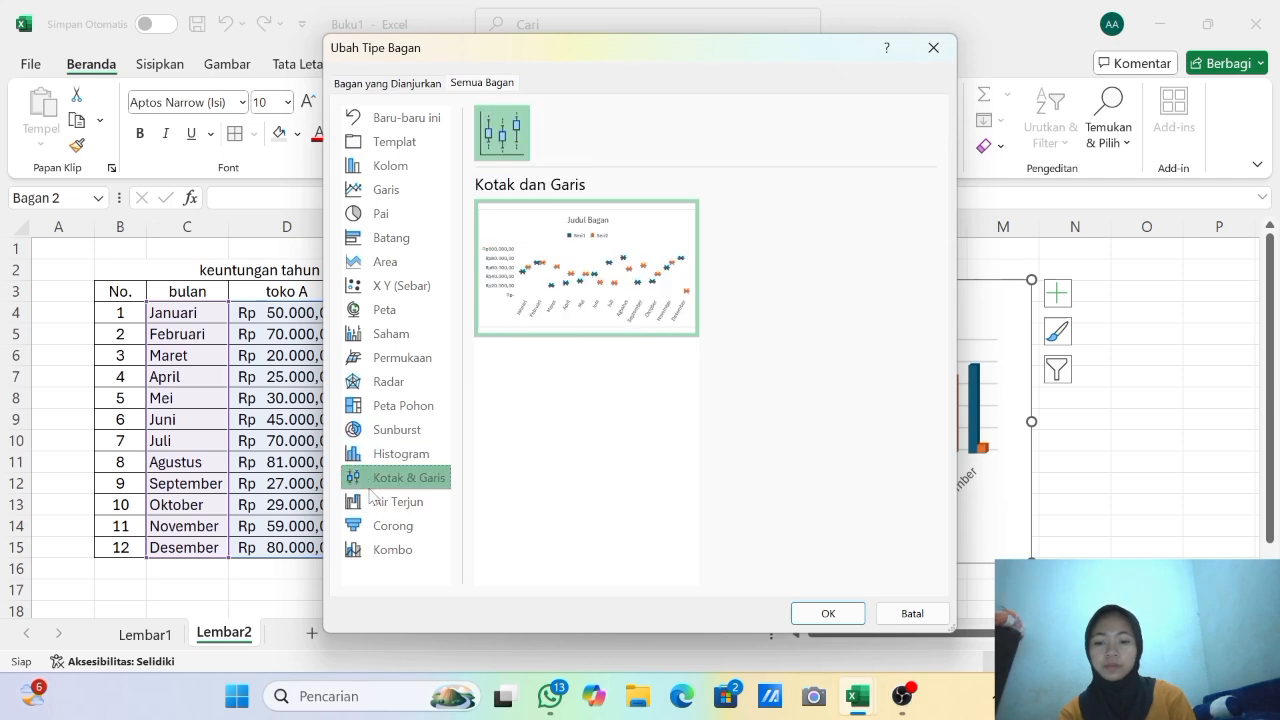
{"action": "left_click", "coordinate": [369, 503]}
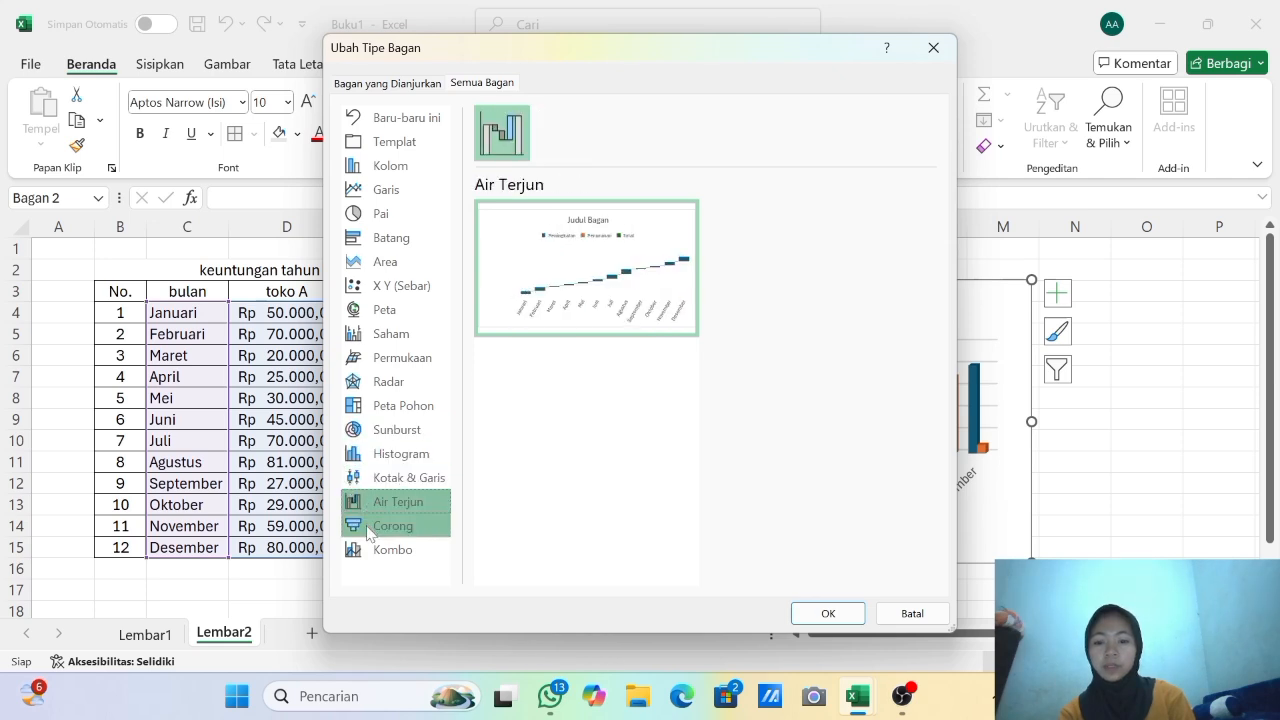
{"action": "left_click", "coordinate": [368, 527]}
{"action": "left_click", "coordinate": [373, 552]}
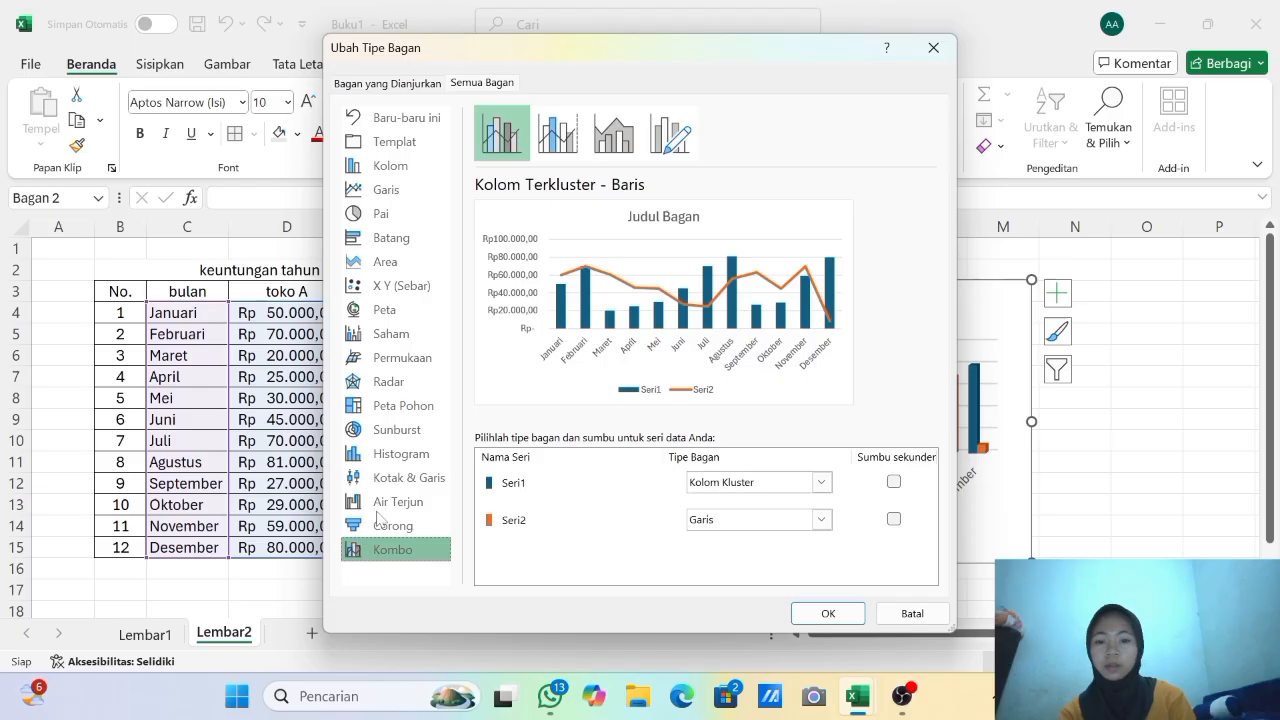
Change the profit chart to the Garis Berpenanda line type with toko A and toko B as series, and deselect the chart.
{"action": "left_click", "coordinate": [395, 191]}
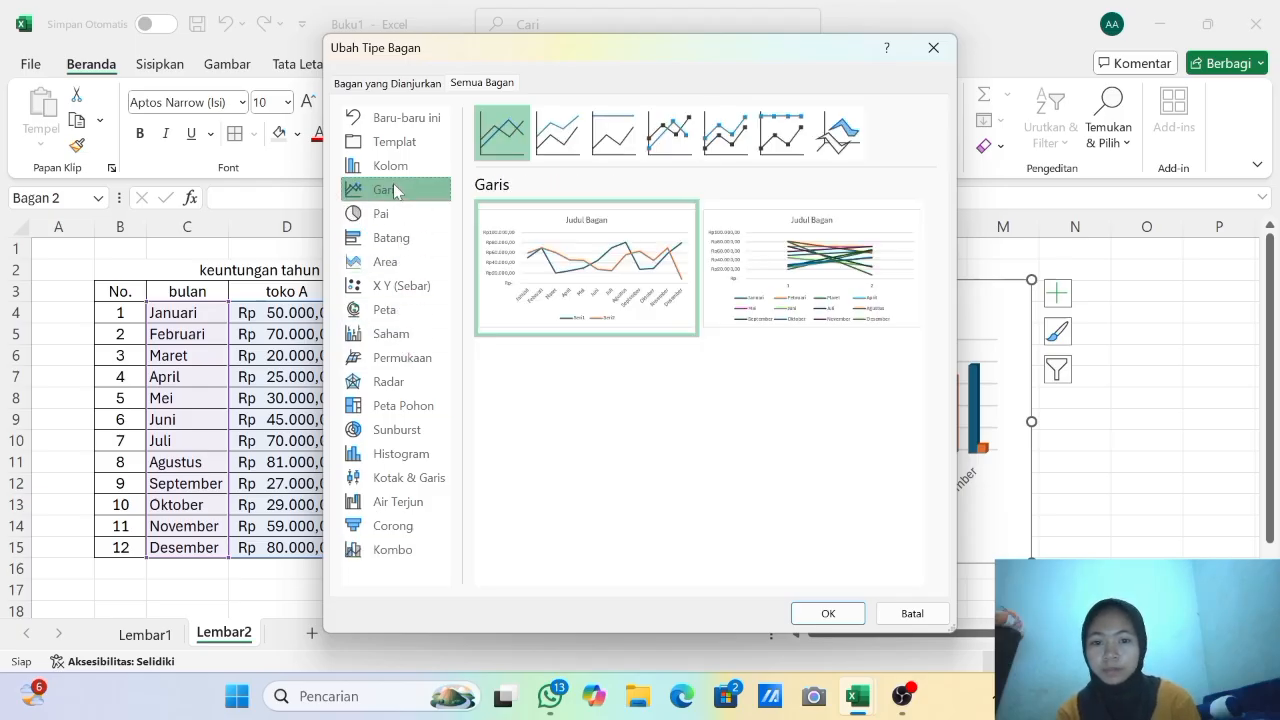
{"action": "left_click", "coordinate": [606, 156]}
{"action": "left_click", "coordinate": [658, 150]}
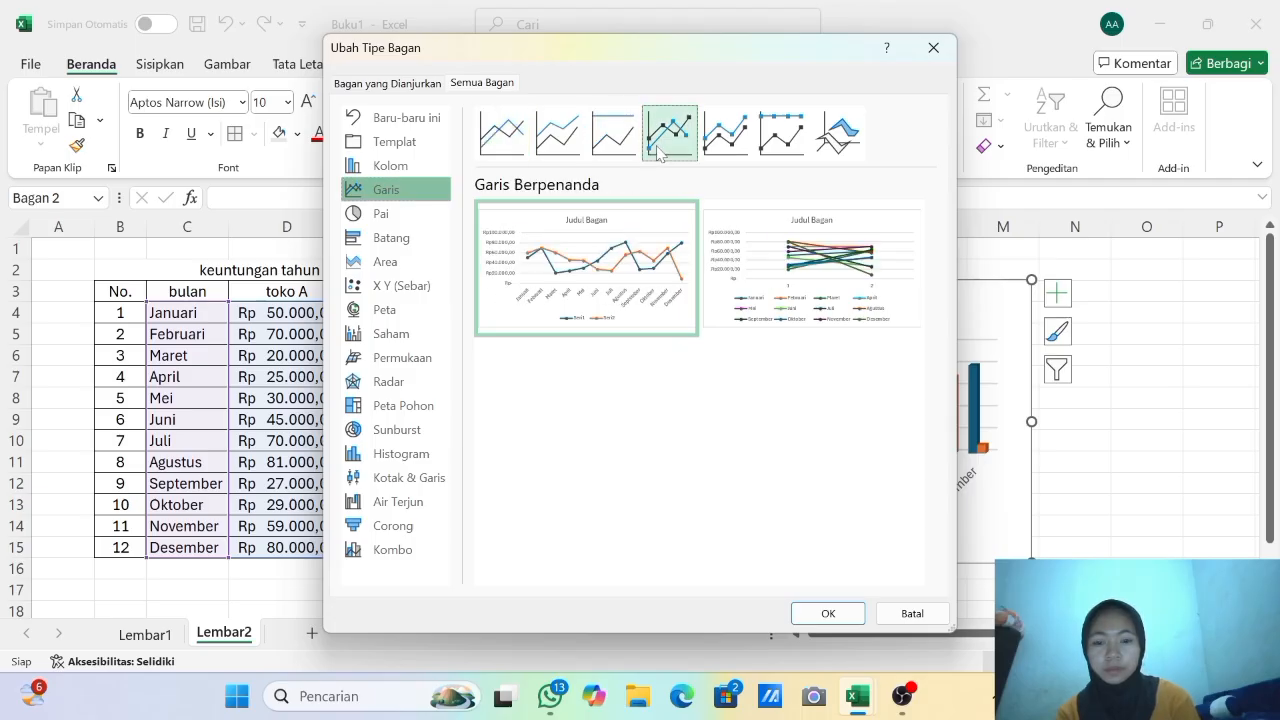
{"action": "mouse_move", "coordinate": [596, 262]}
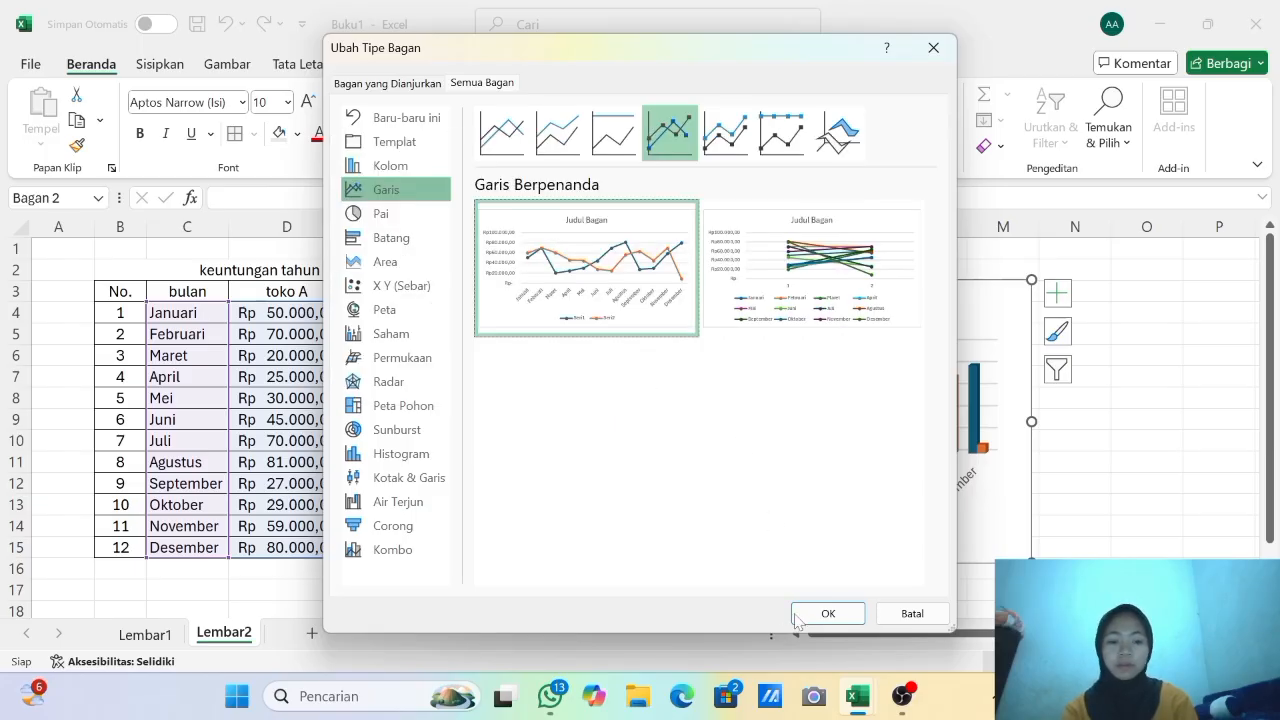
{"action": "left_click", "coordinate": [828, 614]}
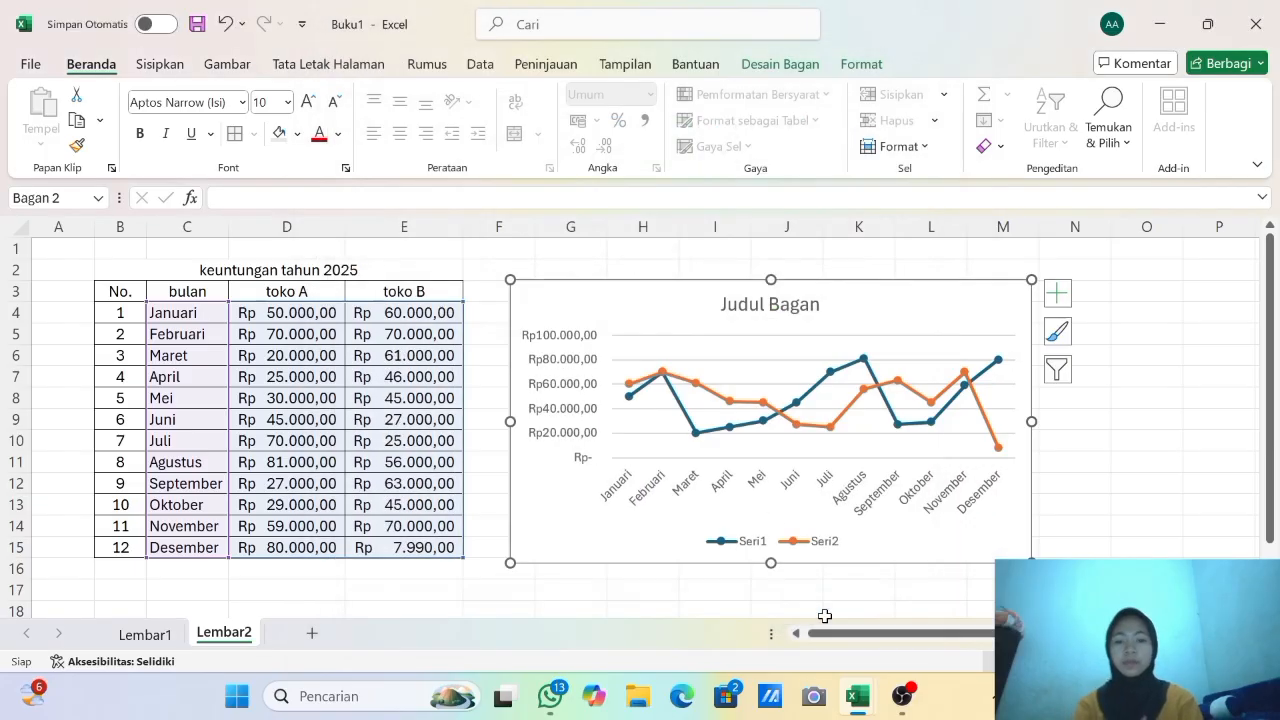
{"action": "left_click_drag", "start_coordinate": [825, 616], "coordinate": [1116, 469]}
{"action": "left_click", "coordinate": [1116, 469]}
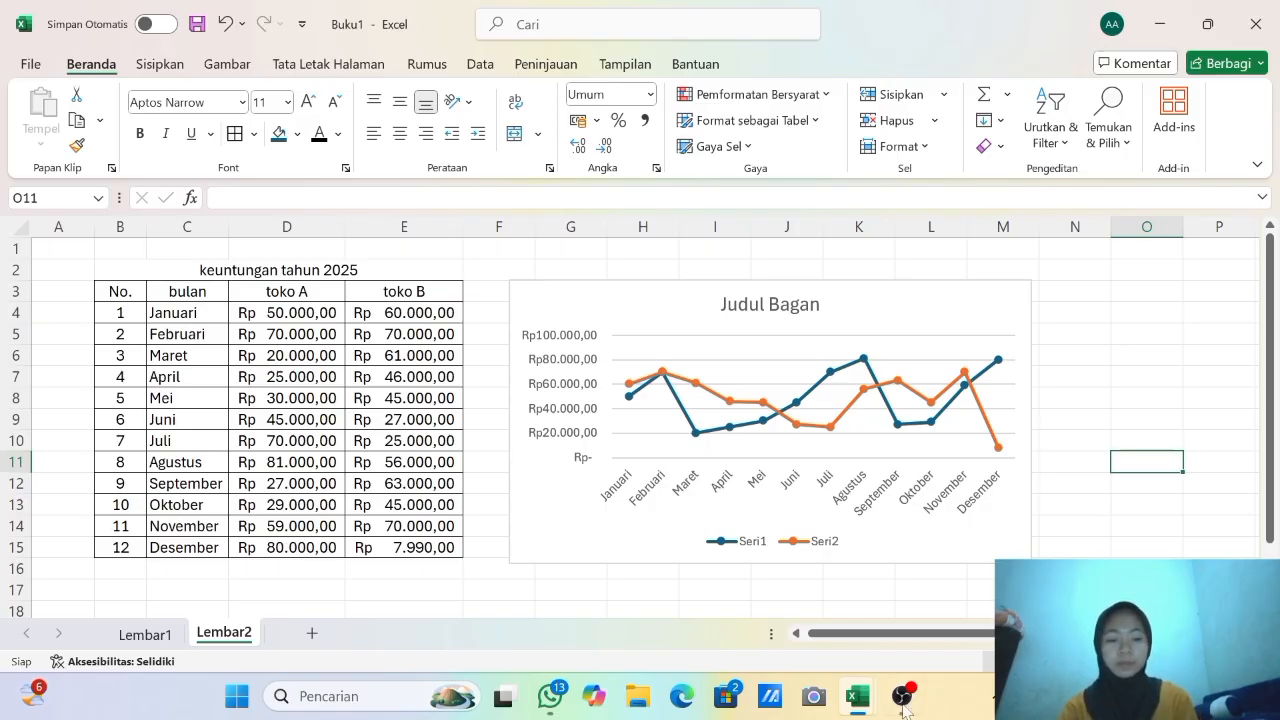
{"action": "mouse_move", "coordinate": [893, 695]}
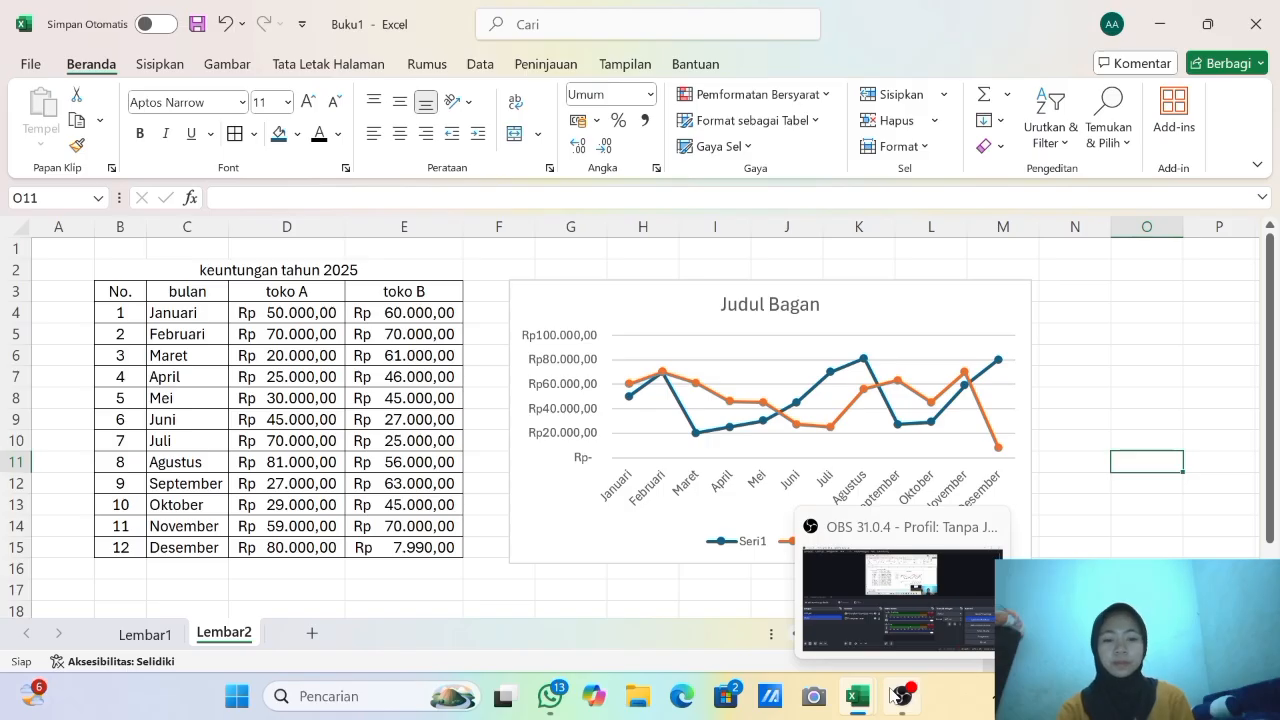
{"action": "left_click", "coordinate": [890, 618]}
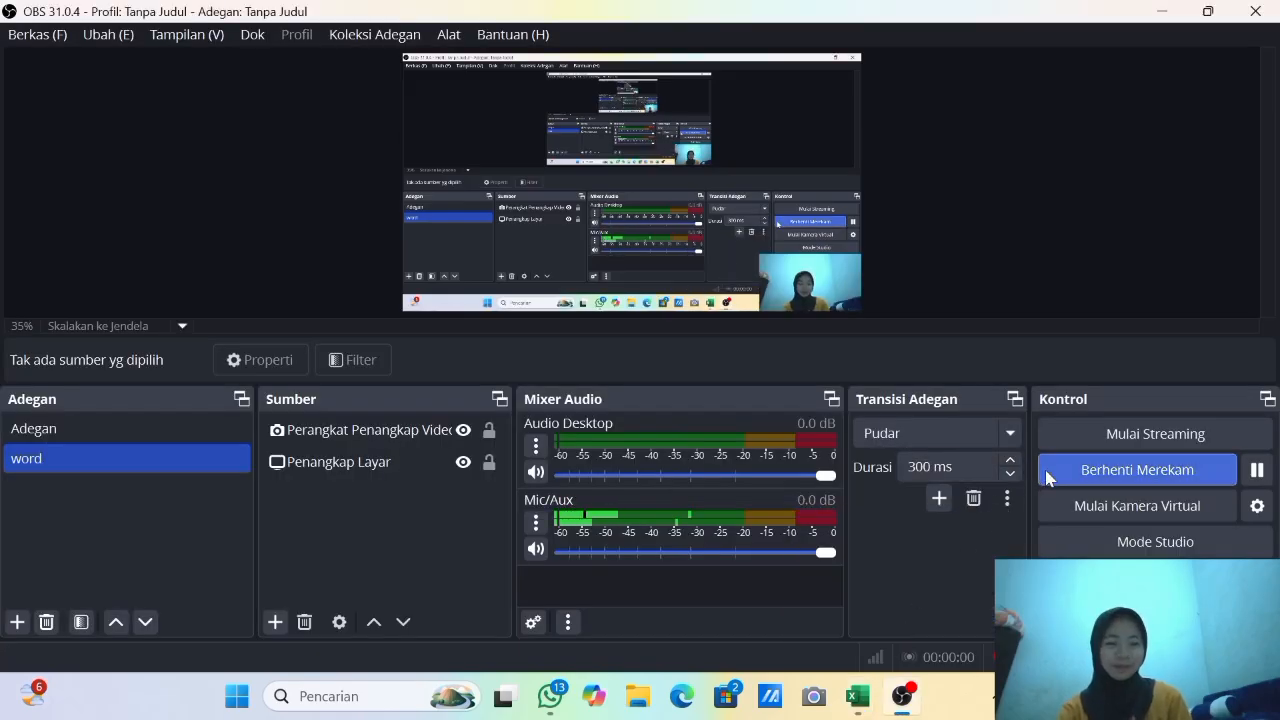